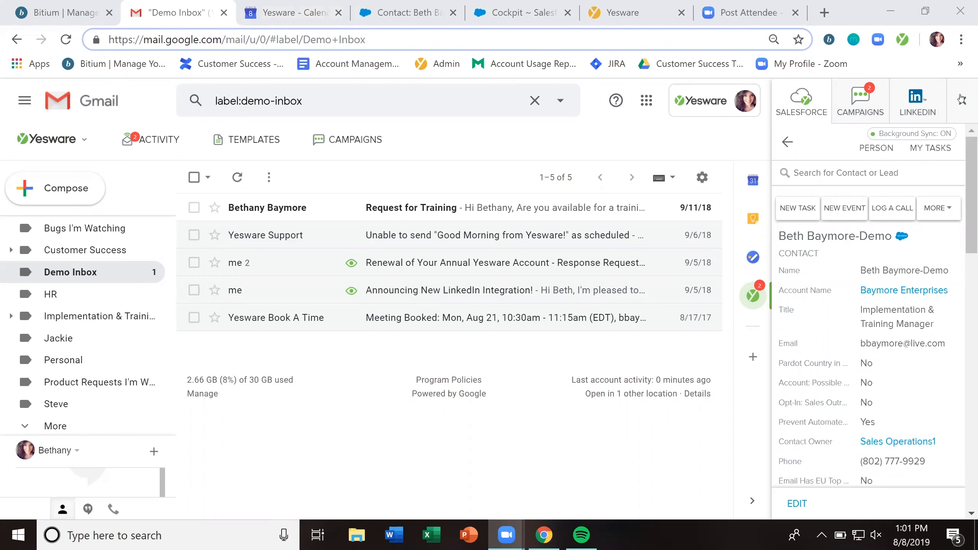
# Hide and reopen the contact side panel, then start and discard a blank email.
pyautogui.click(962, 101)
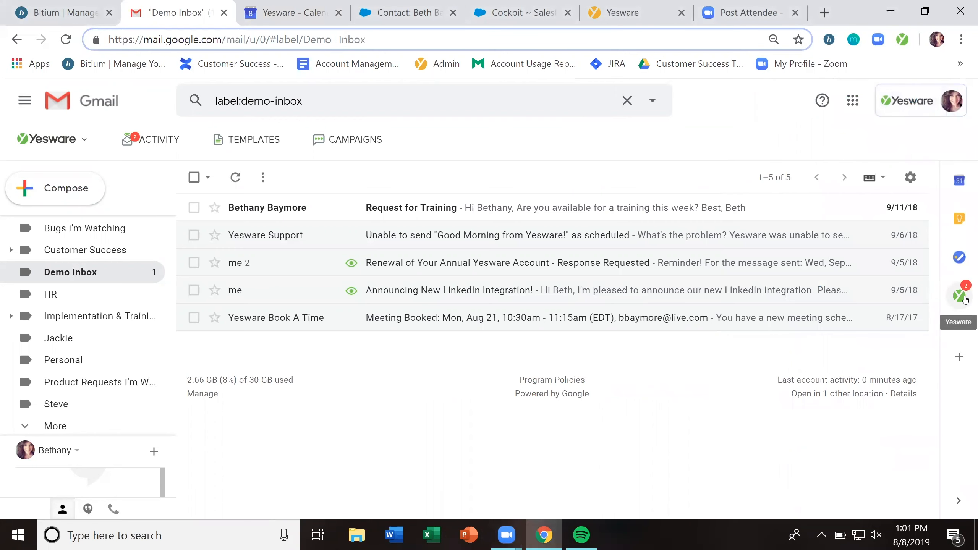
pyautogui.click(959, 296)
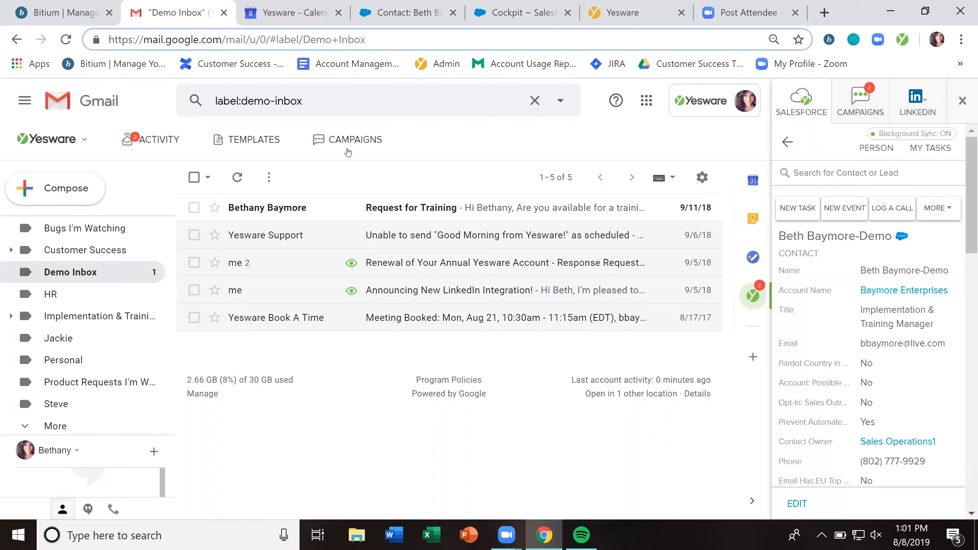
pyautogui.click(72, 183)
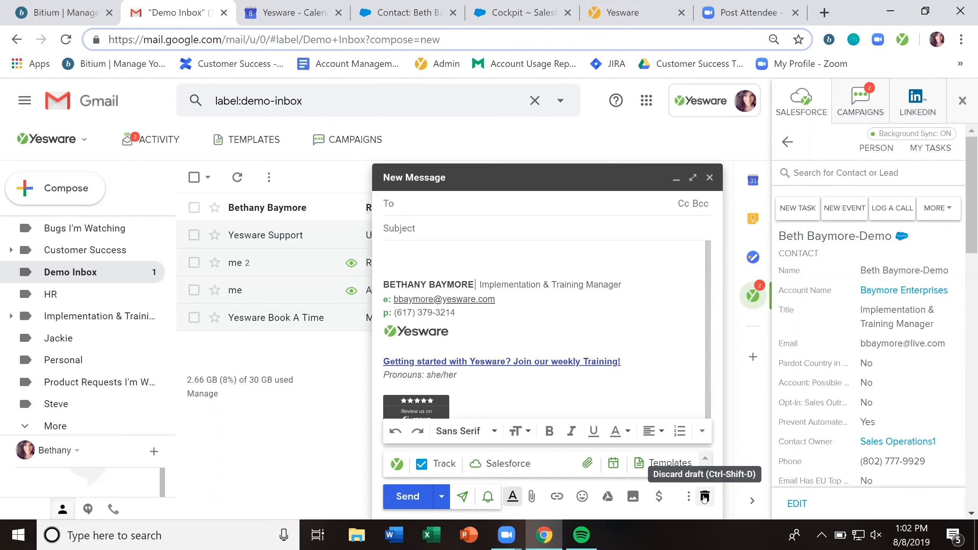
pyautogui.click(704, 497)
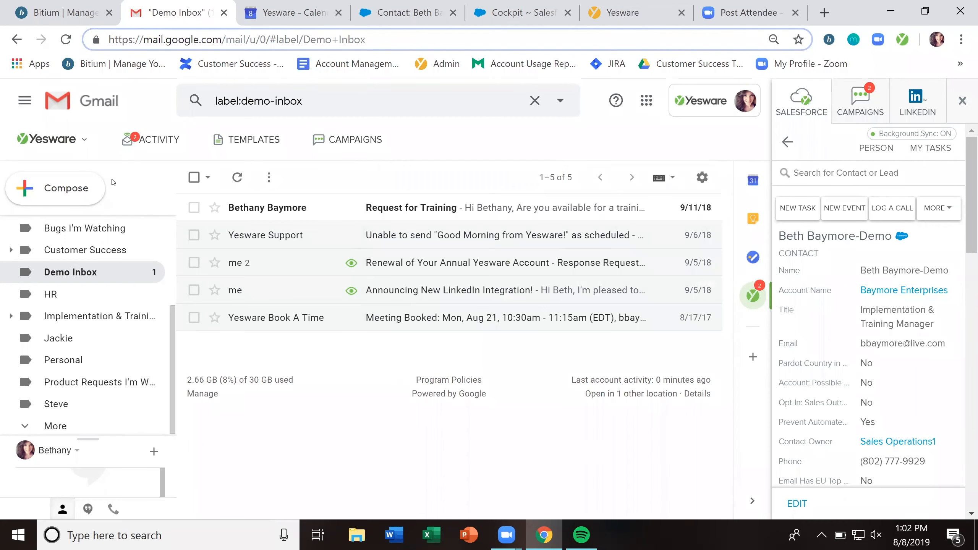
# Review the Yesware preferences' integration and tracking settings, closing without saving.
pyautogui.click(83, 141)
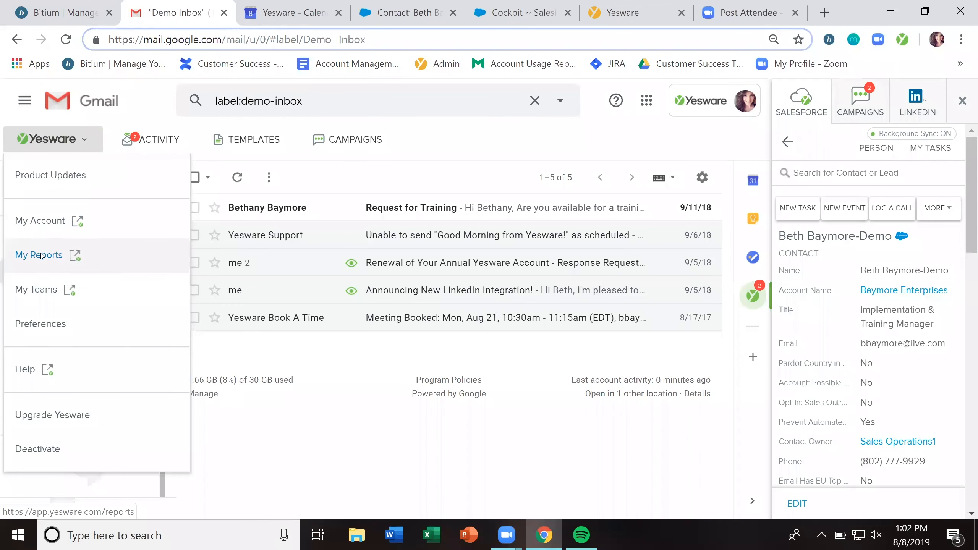
pyautogui.click(46, 337)
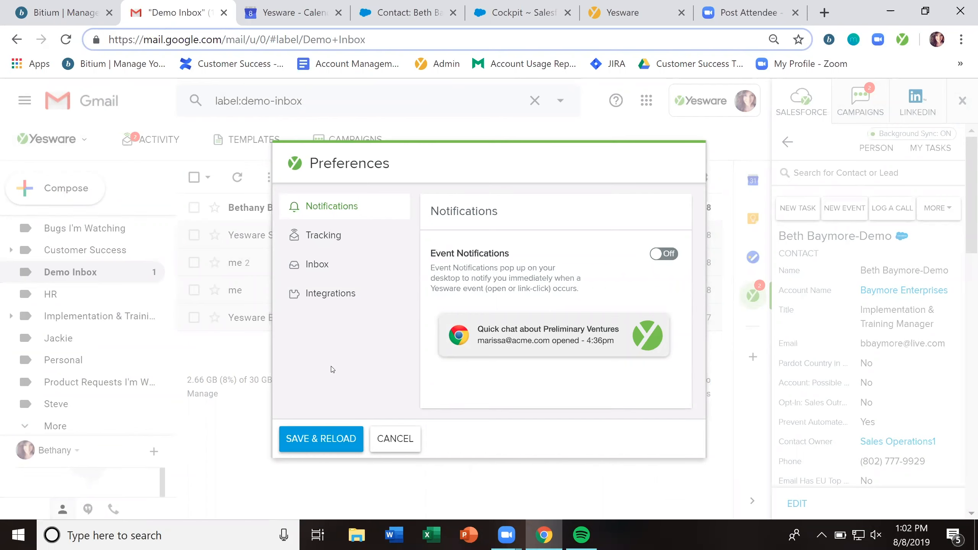
pyautogui.click(324, 296)
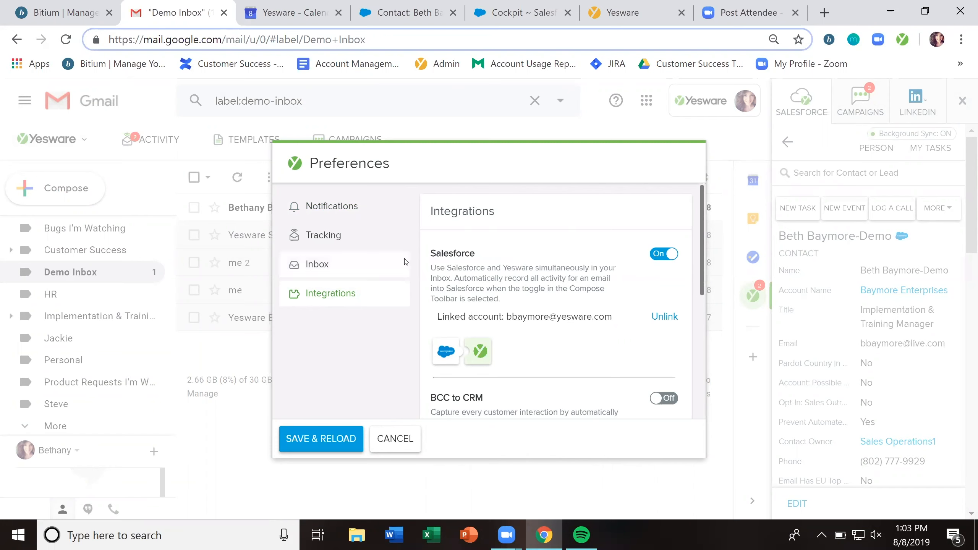
pyautogui.click(326, 239)
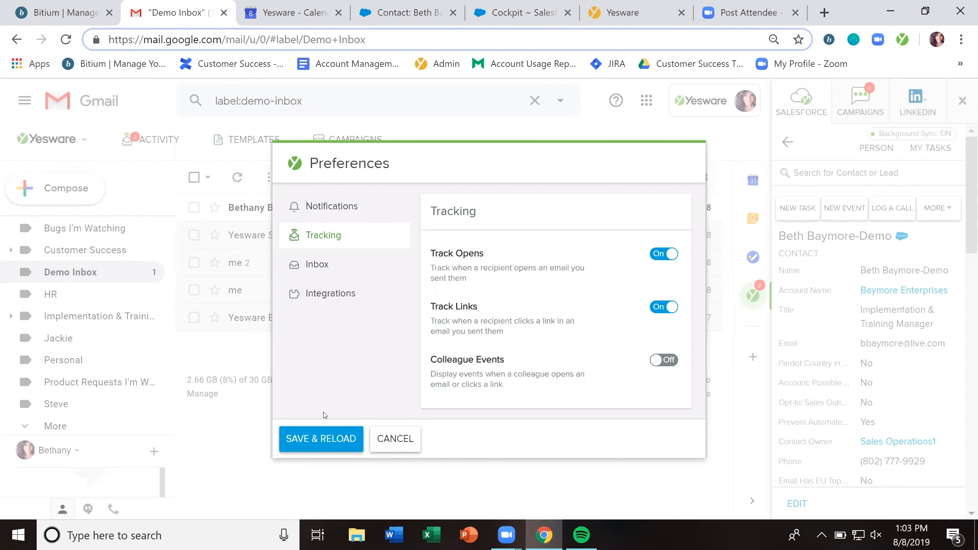
pyautogui.click(389, 440)
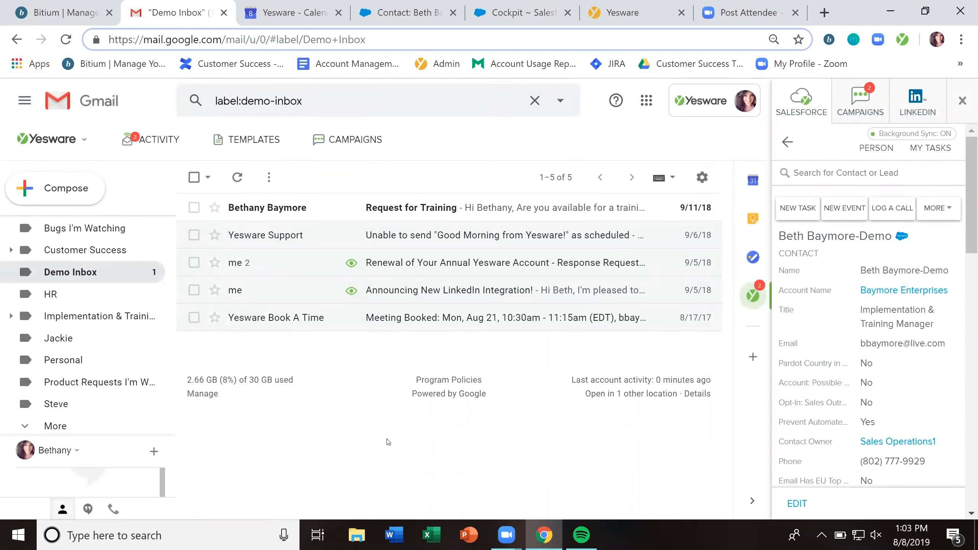
# Start an email to a suggested contact found by search, then discard the draft.
pyautogui.click(79, 190)
pyautogui.write('bbaymore')
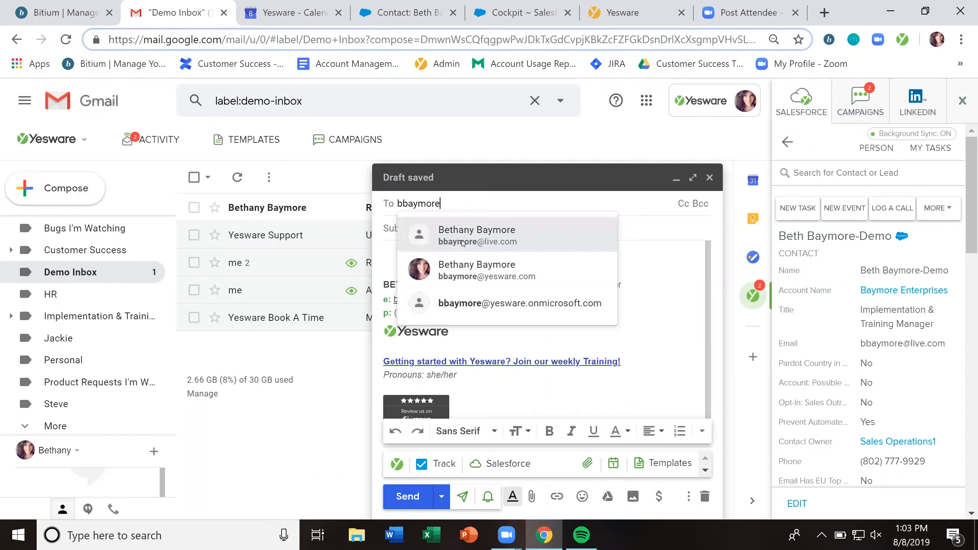
pyautogui.click(462, 243)
pyautogui.click(445, 249)
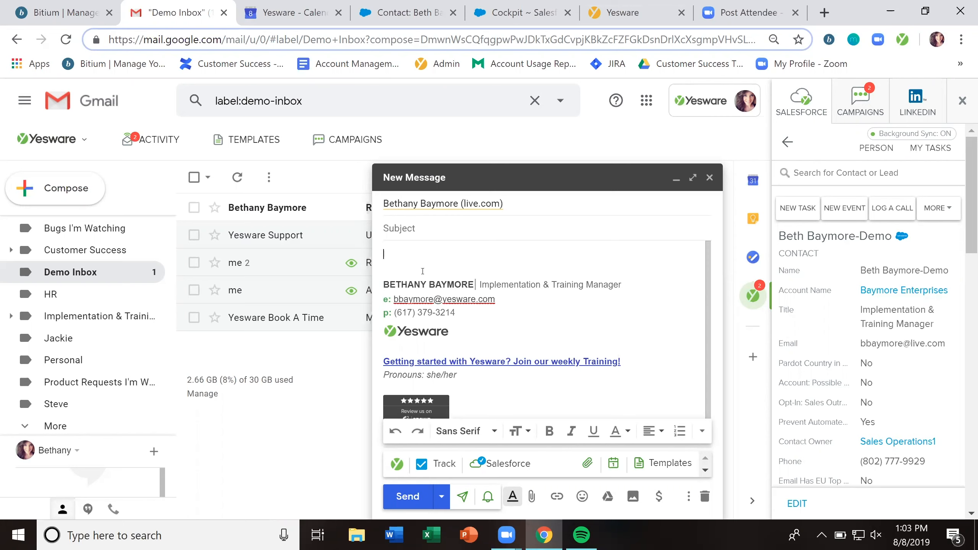
pyautogui.moveTo(431, 474)
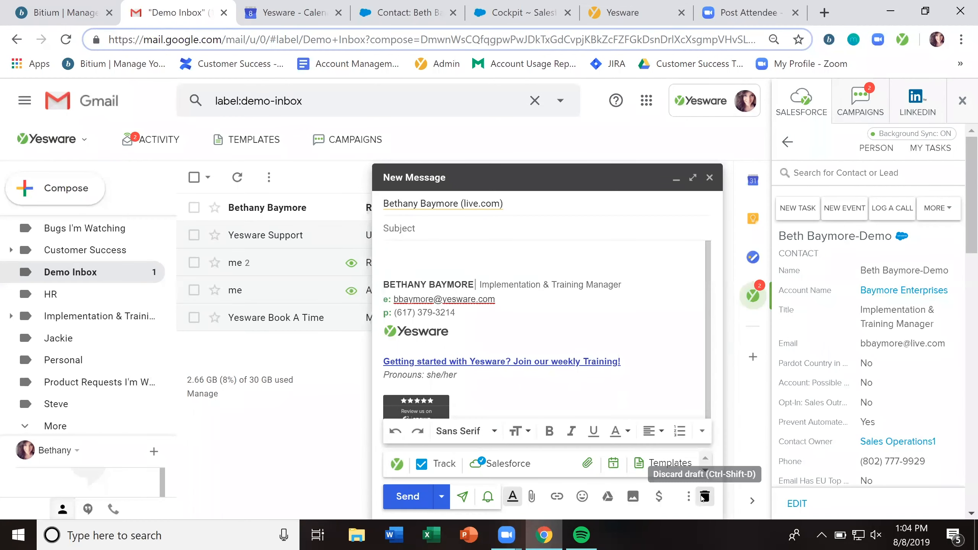
pyautogui.click(703, 497)
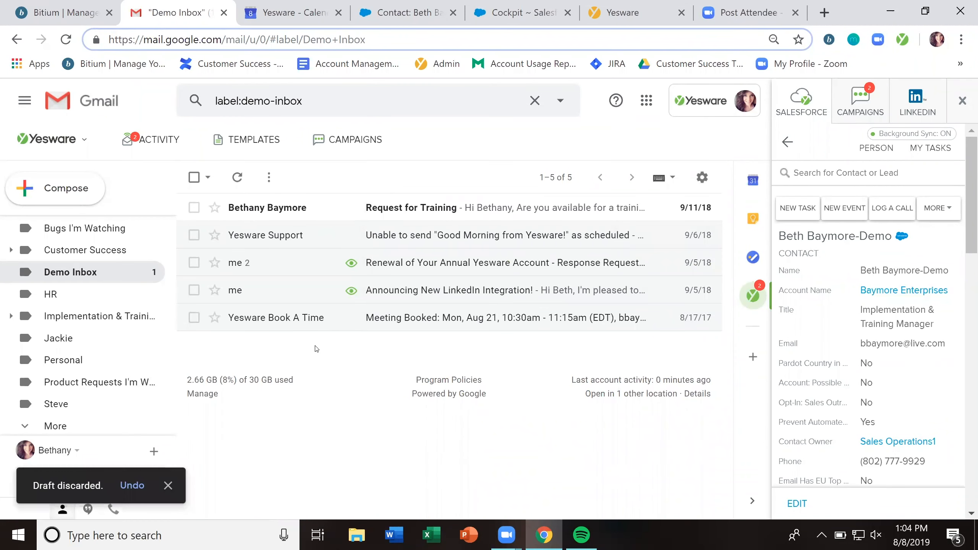
# Open the Yesware preferences again and close them without saving.
pyautogui.click(69, 139)
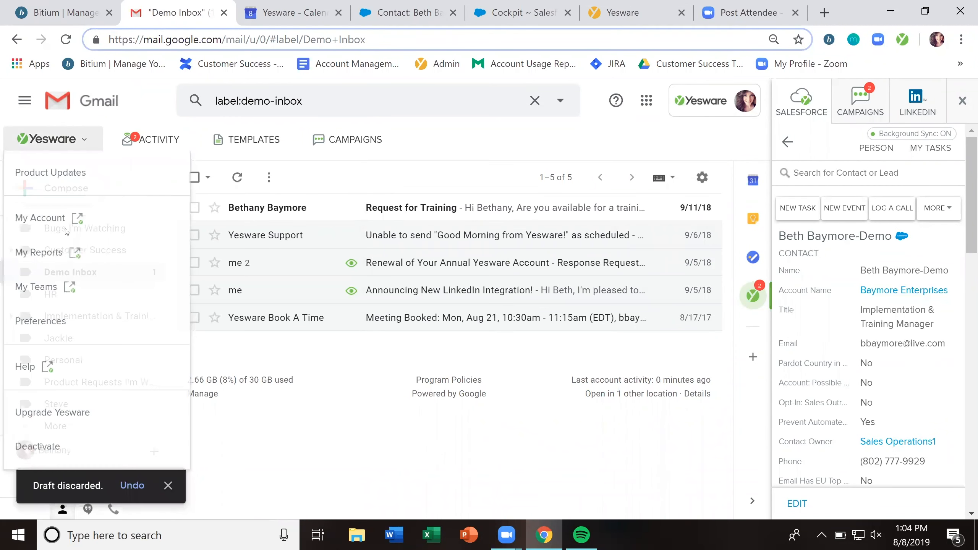
pyautogui.click(59, 323)
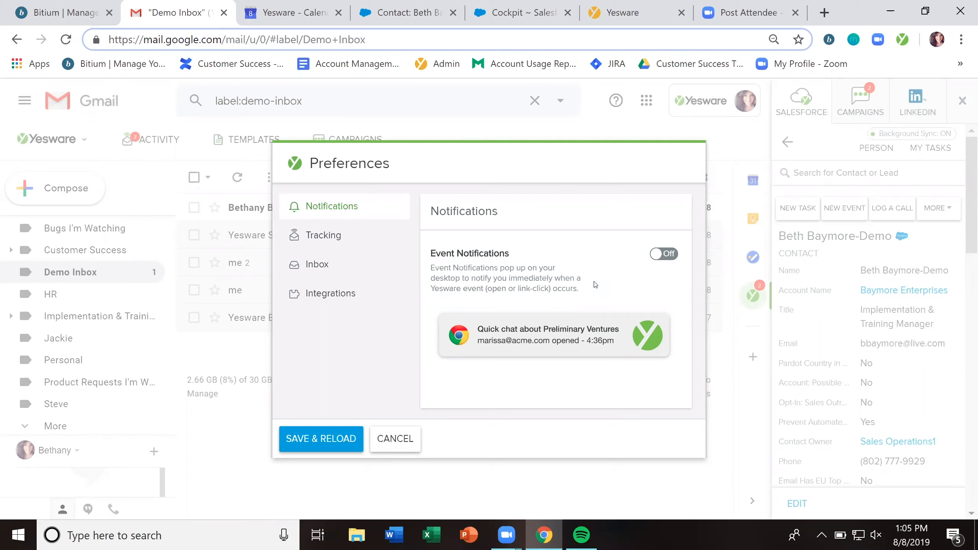
pyautogui.click(401, 447)
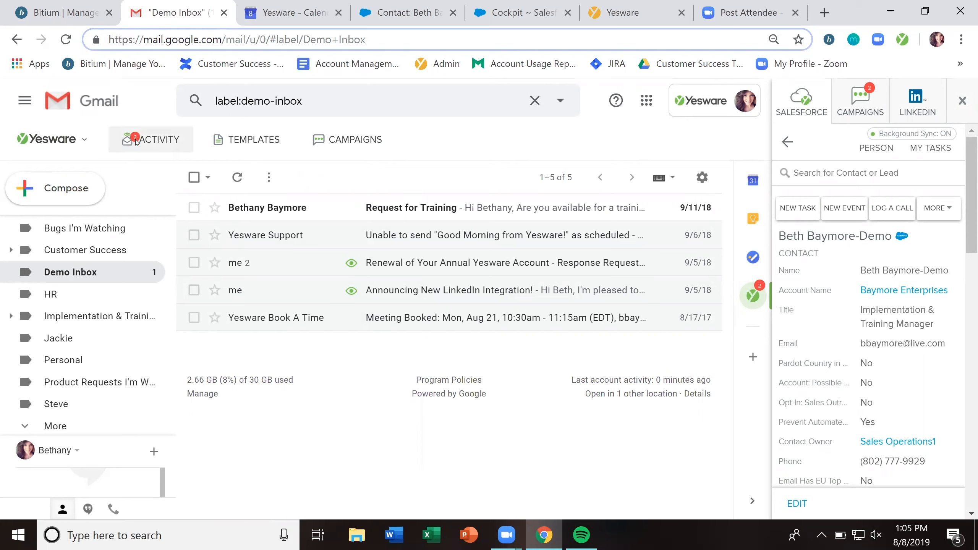
# Inspect the Track Recipient Engagement email's open events in the tracking activity feed.
pyautogui.click(157, 138)
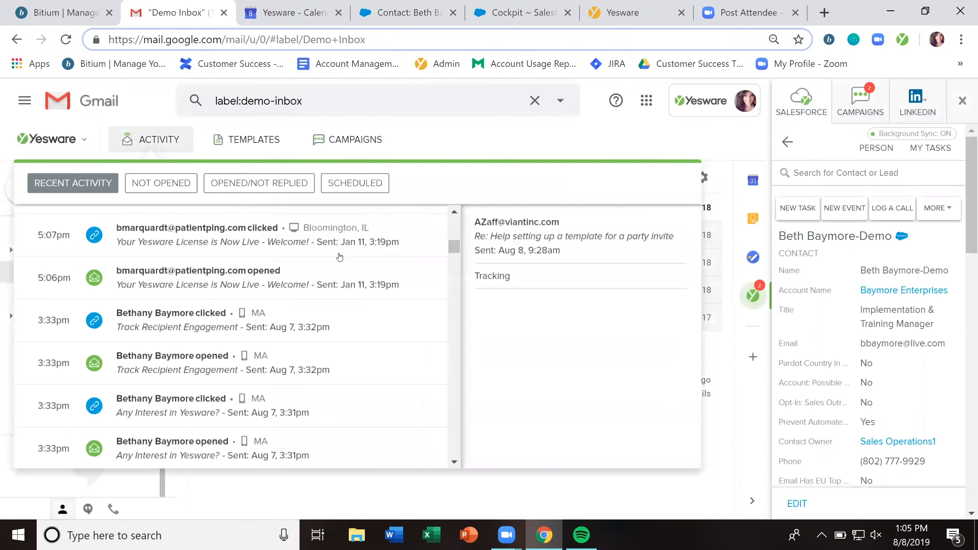
pyautogui.scroll(4, 373, 288)
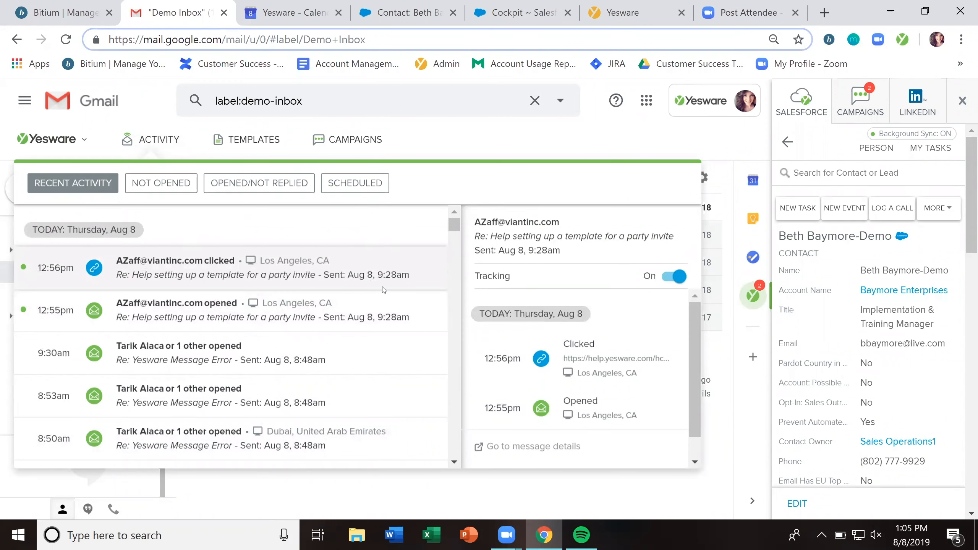
pyautogui.scroll(-10, 383, 289)
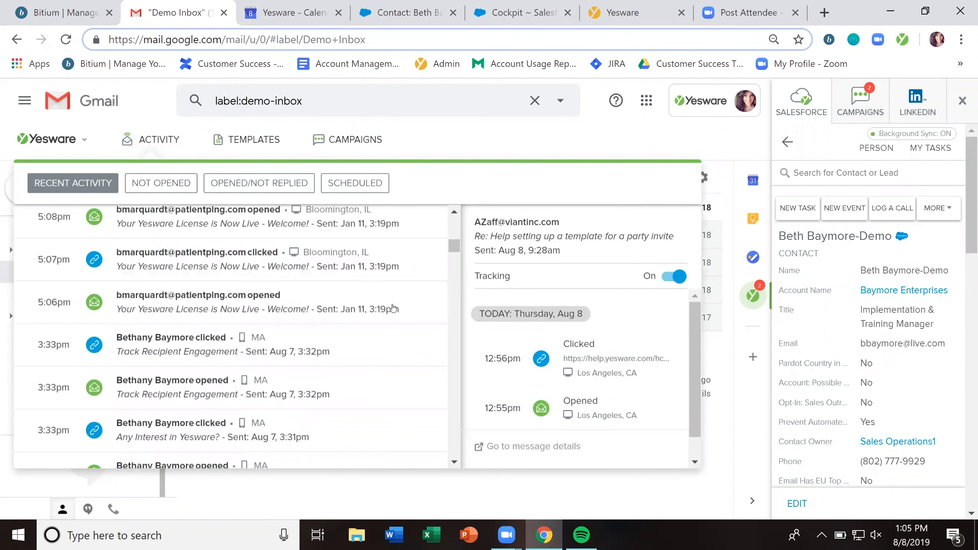
pyautogui.scroll(-2, 393, 307)
pyautogui.click(385, 258)
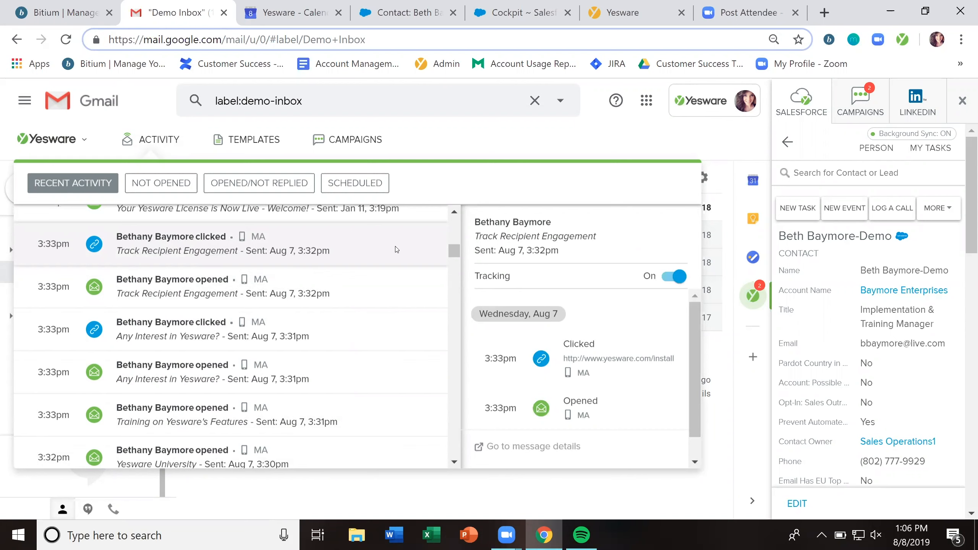
pyautogui.click(380, 291)
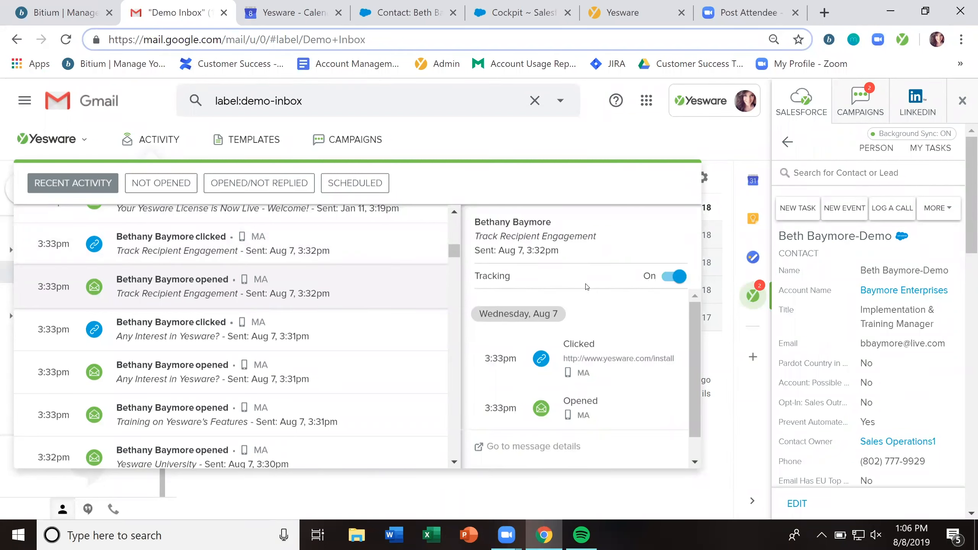
pyautogui.scroll(-2, 598, 408)
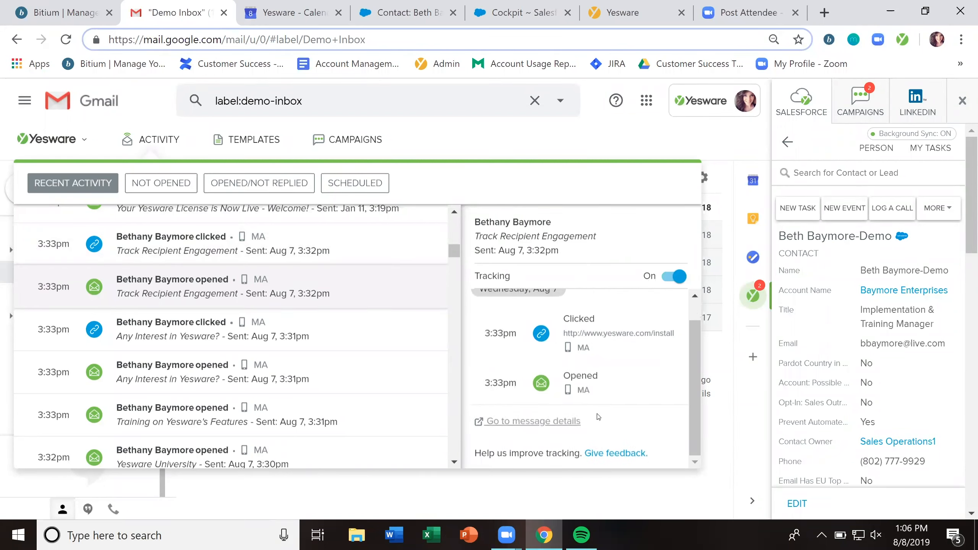
pyautogui.scroll(2, 618, 312)
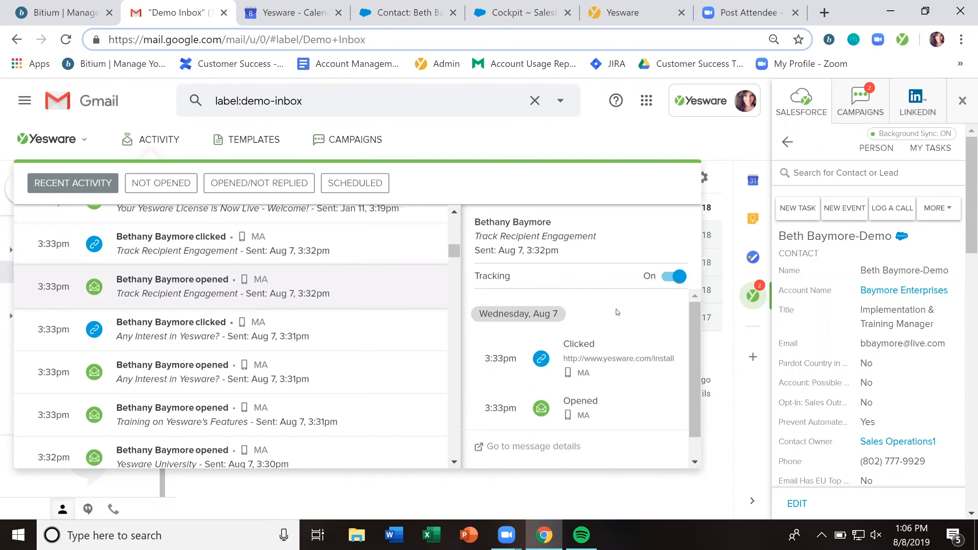
# Filter the activity to unopened emails, then opened-but-not-replied emails, and close it.
pyautogui.click(163, 184)
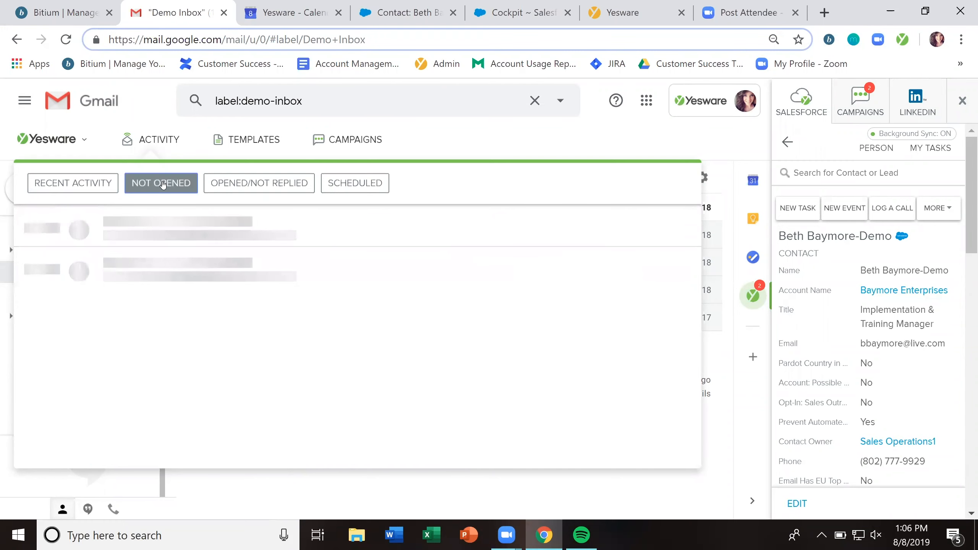
pyautogui.click(279, 184)
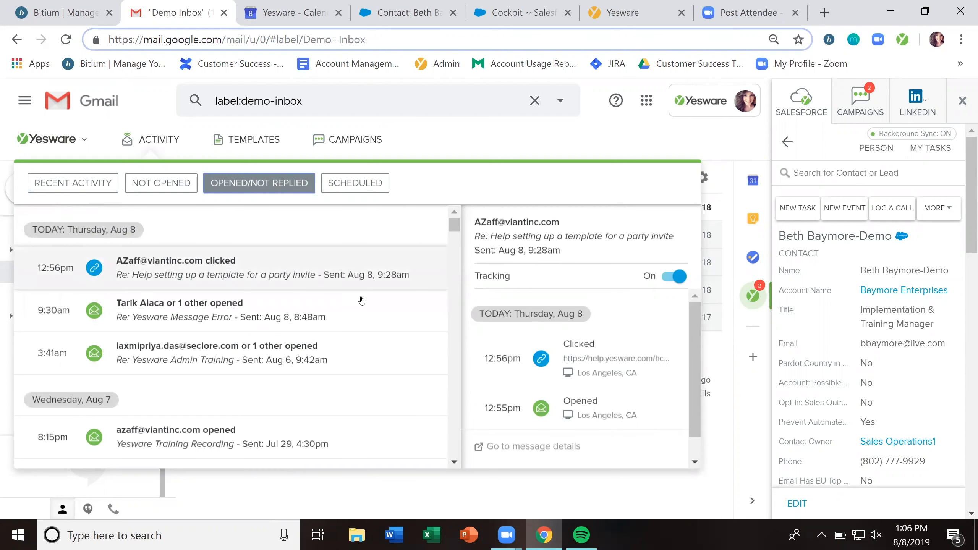
pyautogui.scroll(-3, 362, 302)
pyautogui.scroll(3, 180, 228)
pyautogui.click(152, 140)
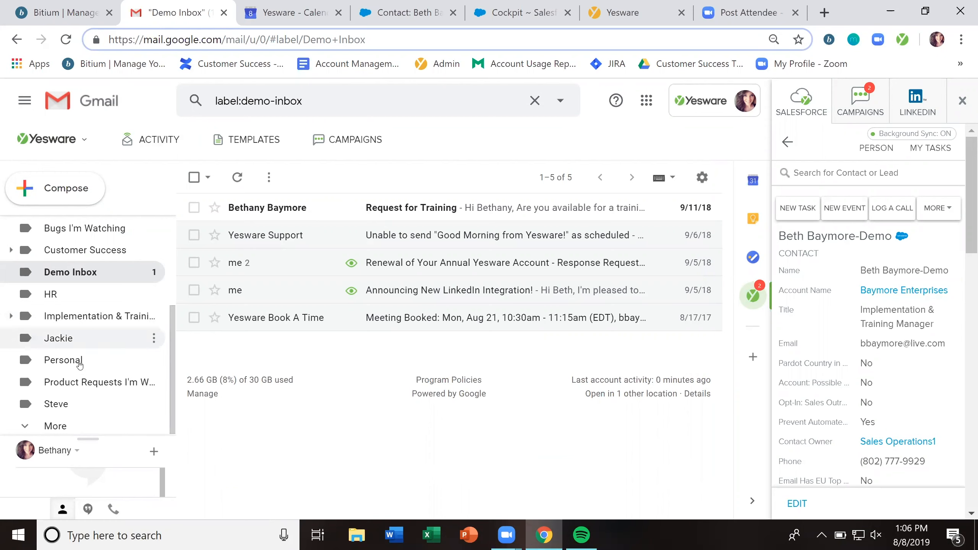
# View the AZaff link-click details in the recent activity feed.
pyautogui.scroll(2, 74, 339)
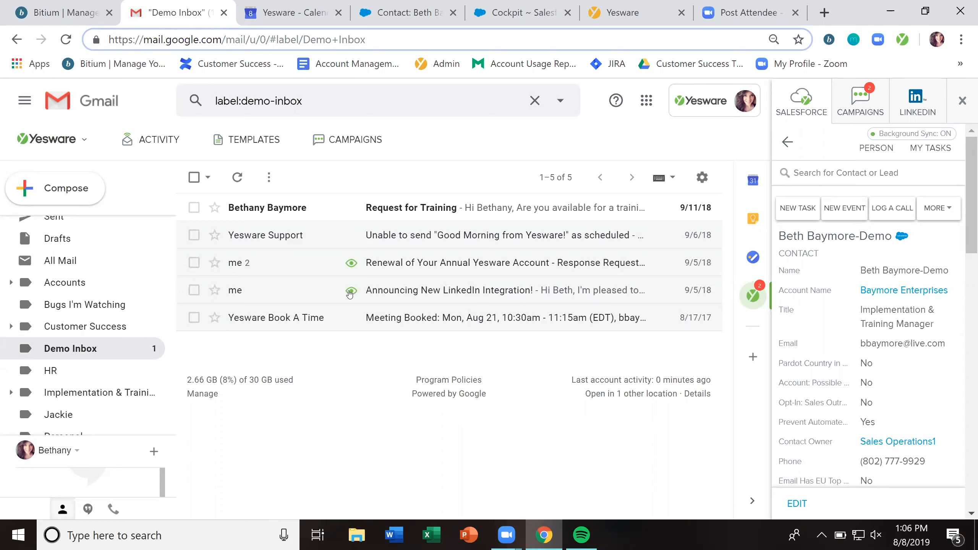
pyautogui.moveTo(353, 291)
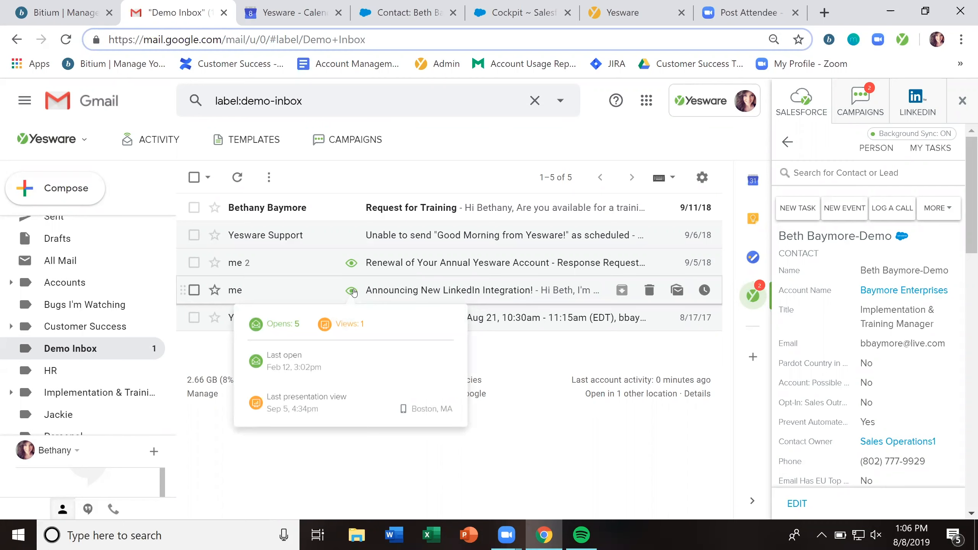
pyautogui.moveTo(353, 264)
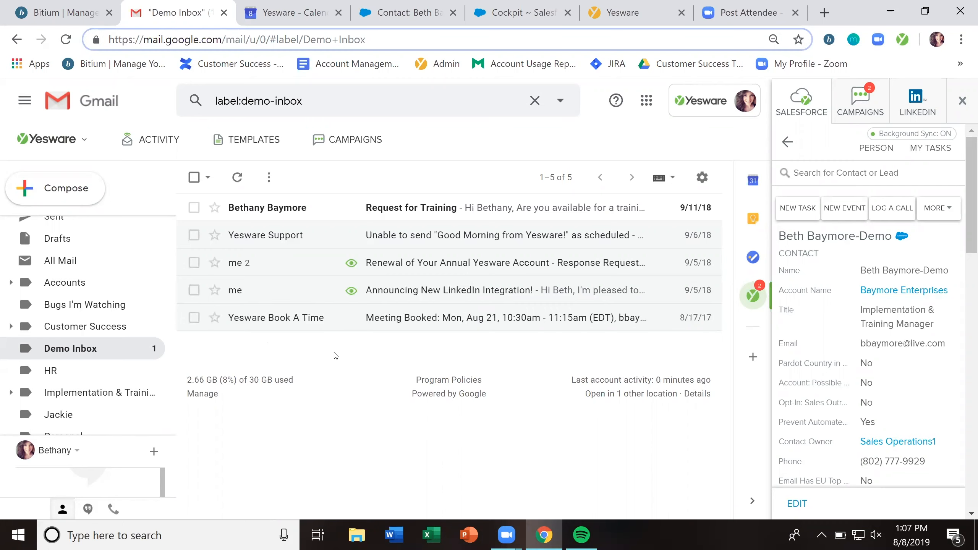
pyautogui.click(144, 142)
pyautogui.click(280, 268)
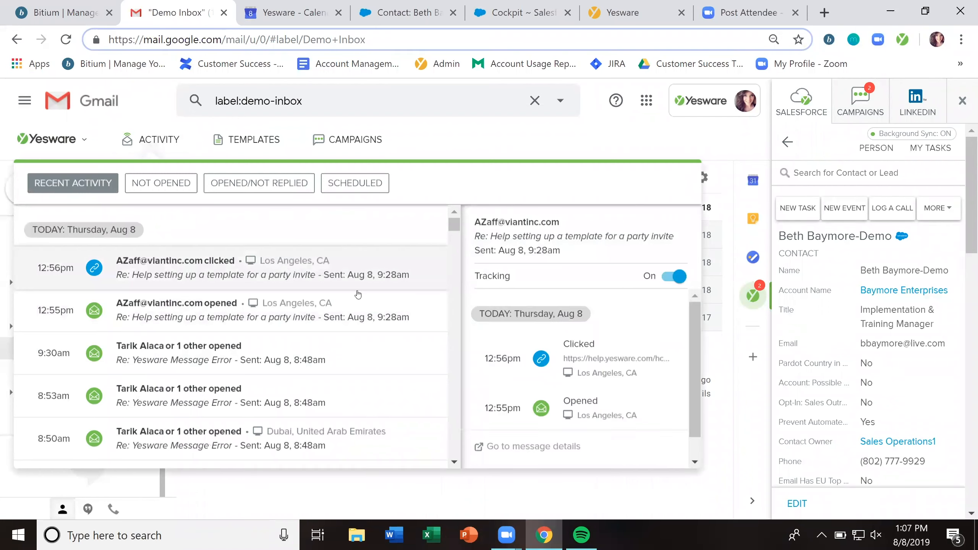
pyautogui.scroll(-5, 354, 293)
pyautogui.click(181, 140)
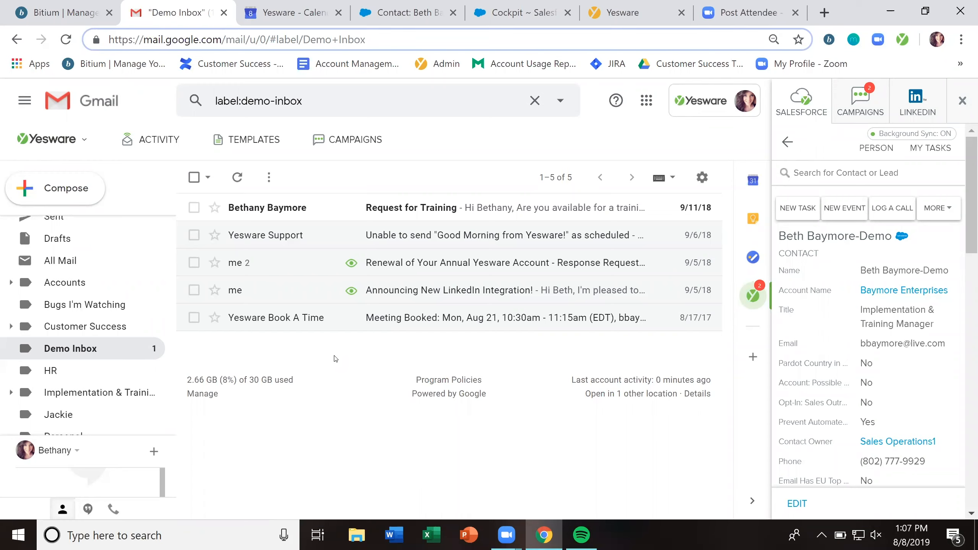
# Check the Announcing New LinkedIn Integration! email's open history, then return to the Demo Inbox.
pyautogui.click(280, 296)
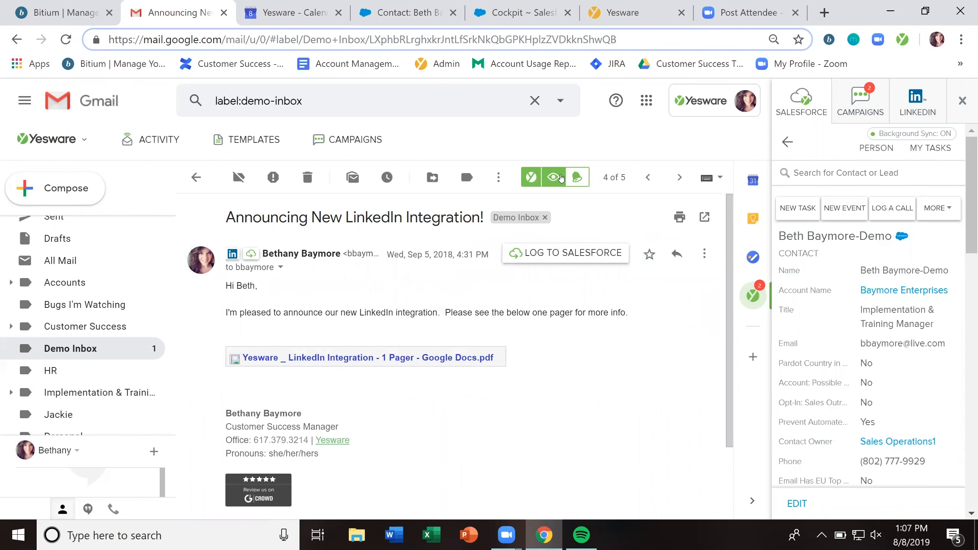
pyautogui.click(553, 178)
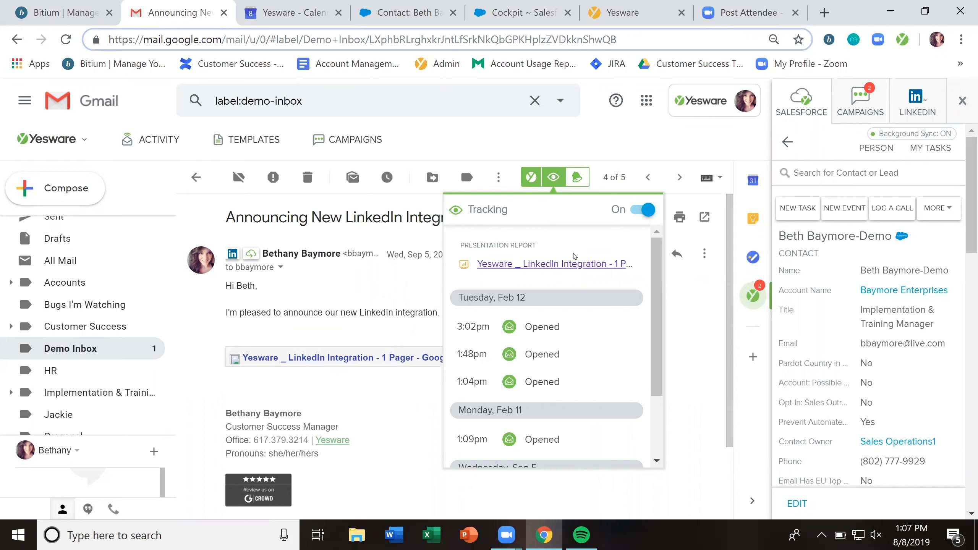
pyautogui.scroll(-3, 616, 385)
pyautogui.scroll(3, 593, 361)
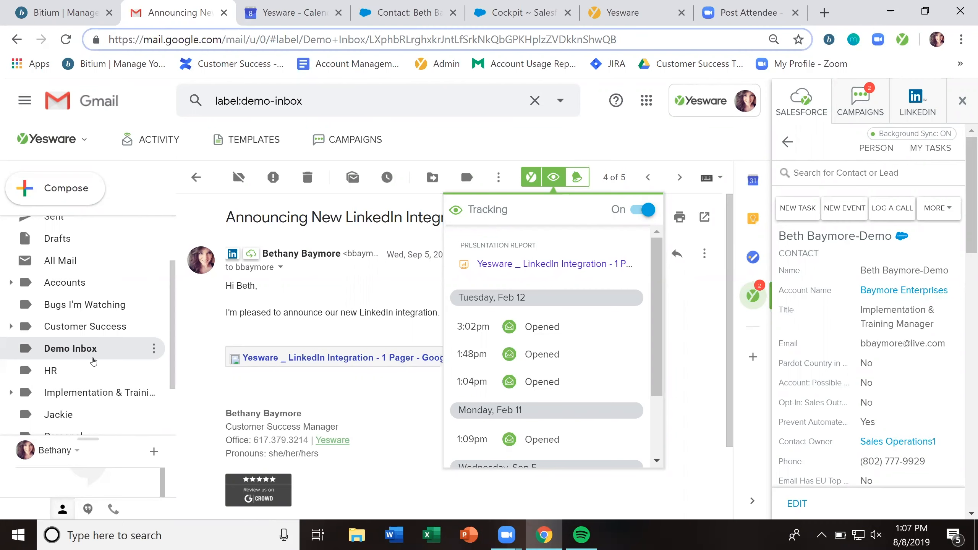
pyautogui.click(93, 360)
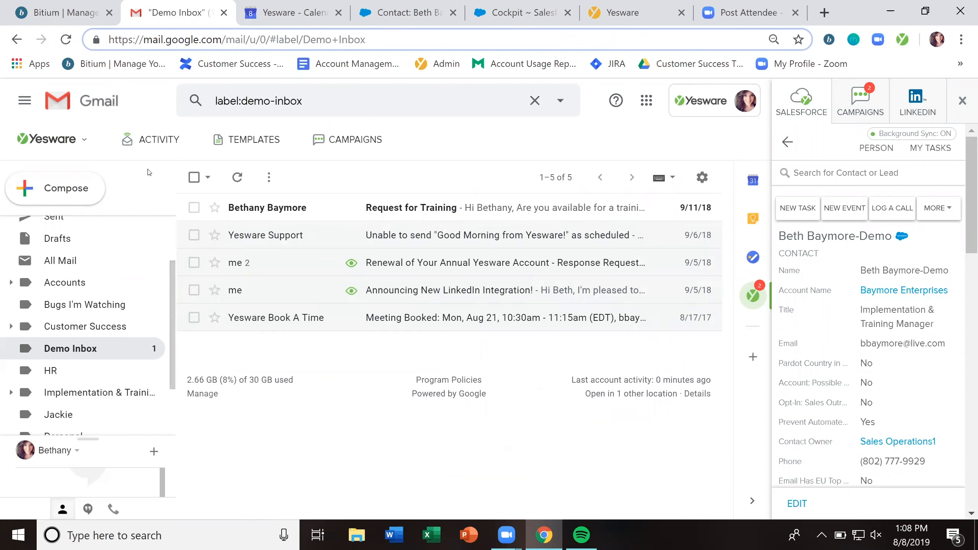
# Check a contact's link-click details in the activity feed, then compose a new message.
pyautogui.click(161, 142)
pyautogui.scroll(-4, 328, 301)
pyautogui.scroll(1, 331, 303)
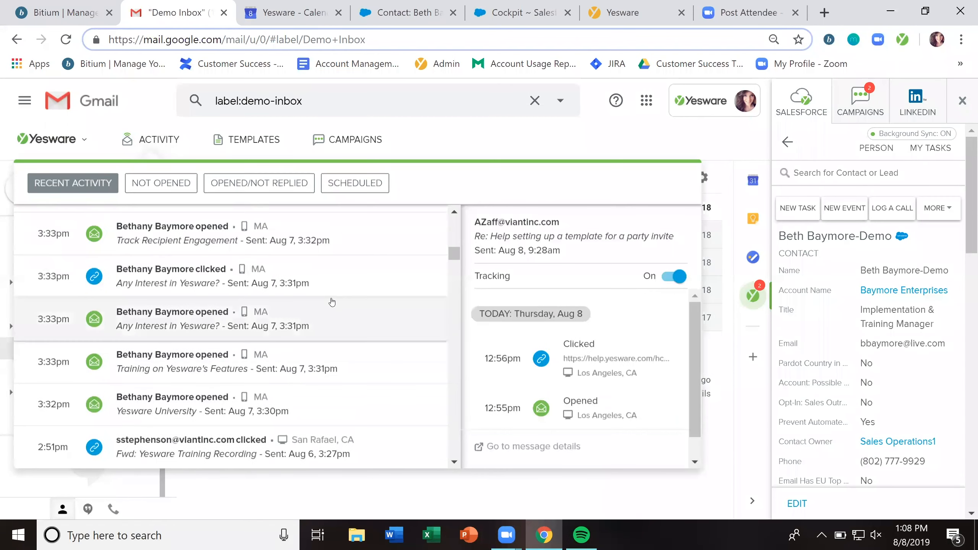
pyautogui.click(361, 257)
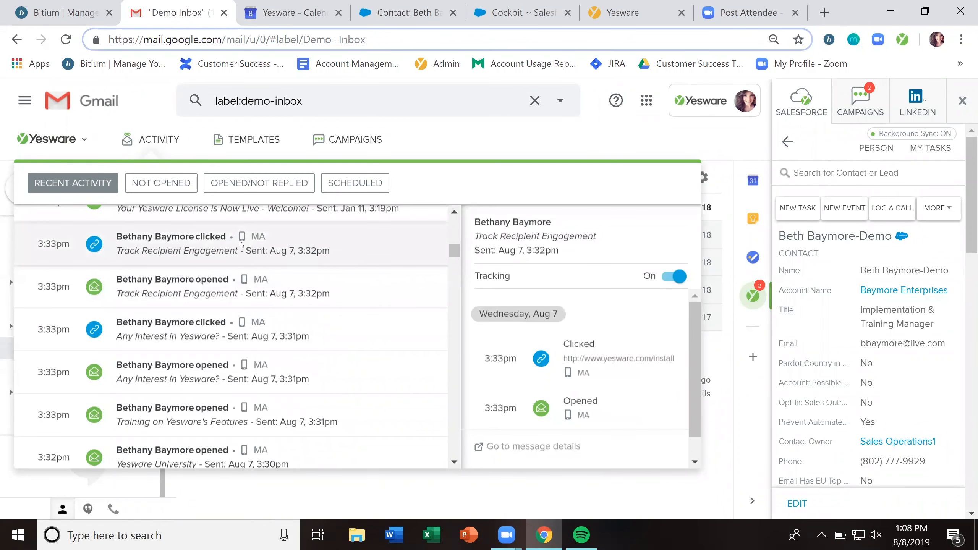
pyautogui.click(164, 142)
pyautogui.press('c')
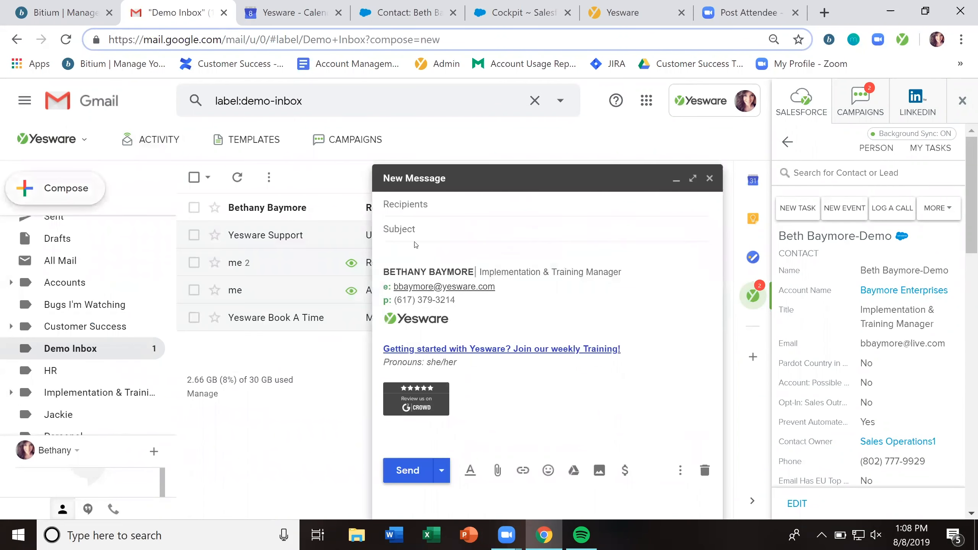
pyautogui.click(417, 254)
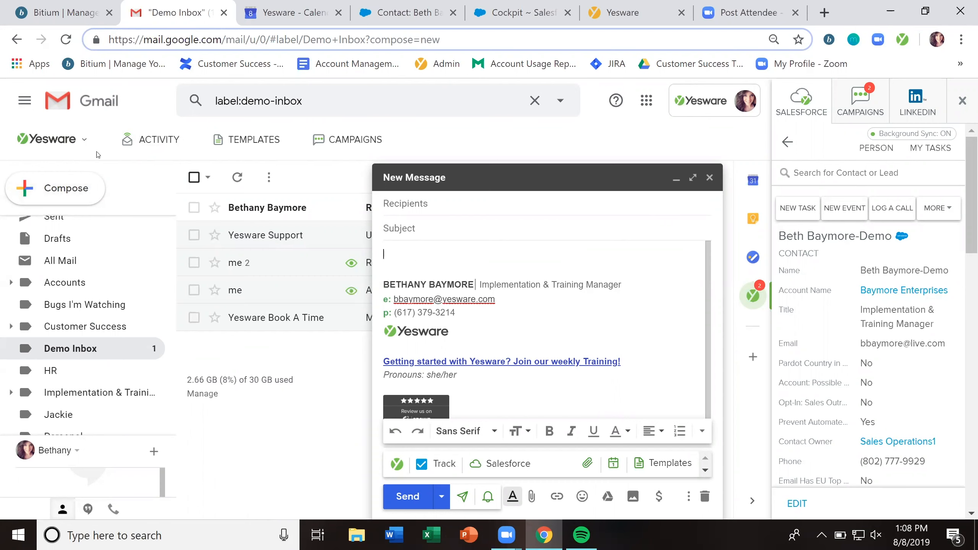
pyautogui.click(52, 139)
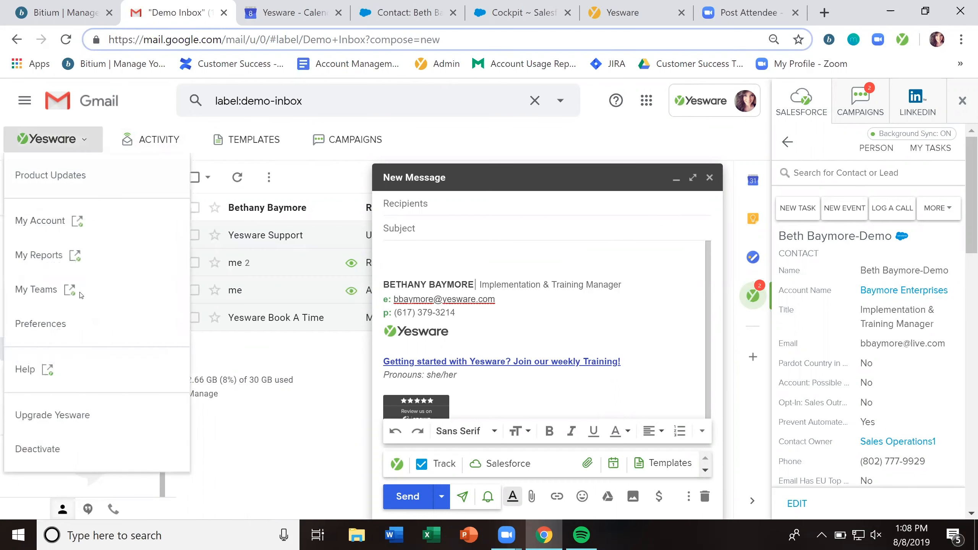
pyautogui.click(48, 325)
pyautogui.click(324, 235)
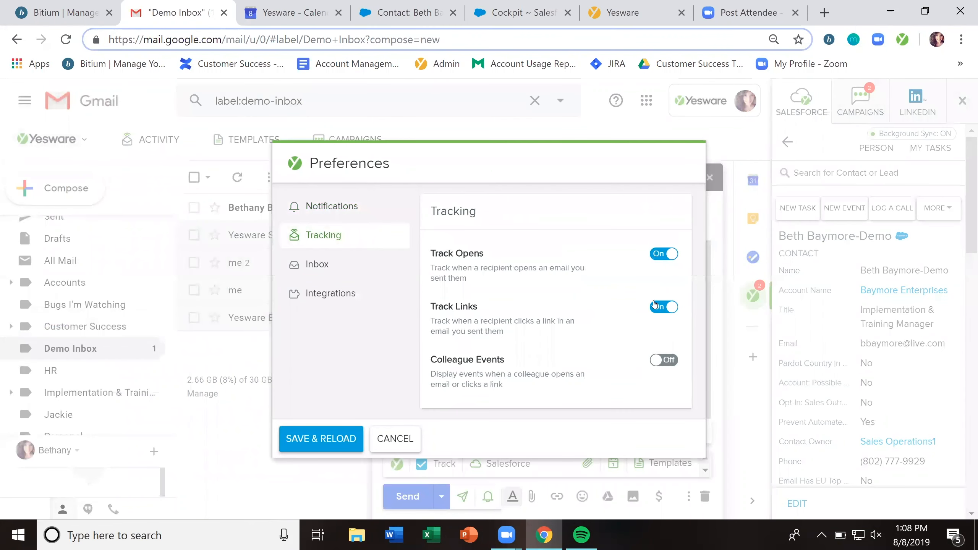
pyautogui.click(395, 439)
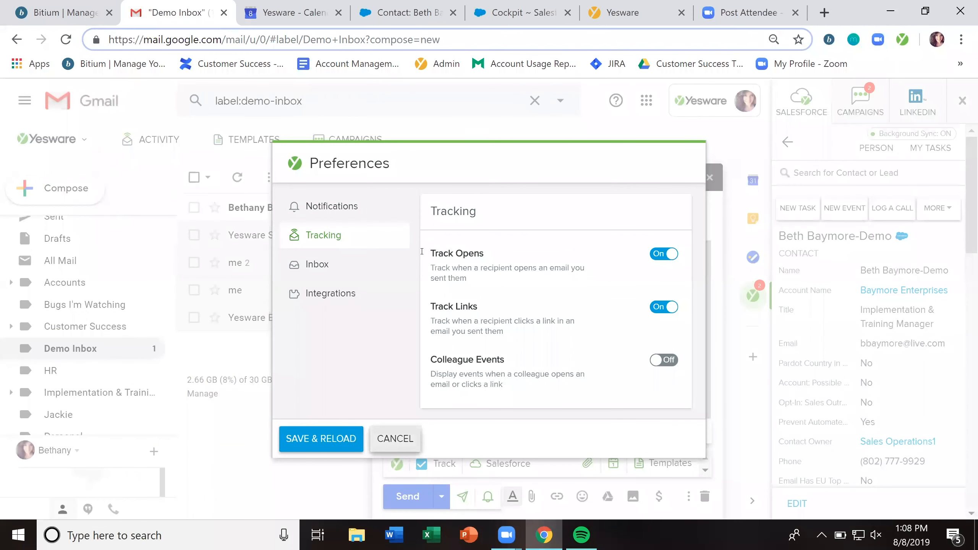
pyautogui.click(415, 248)
pyautogui.write('check out')
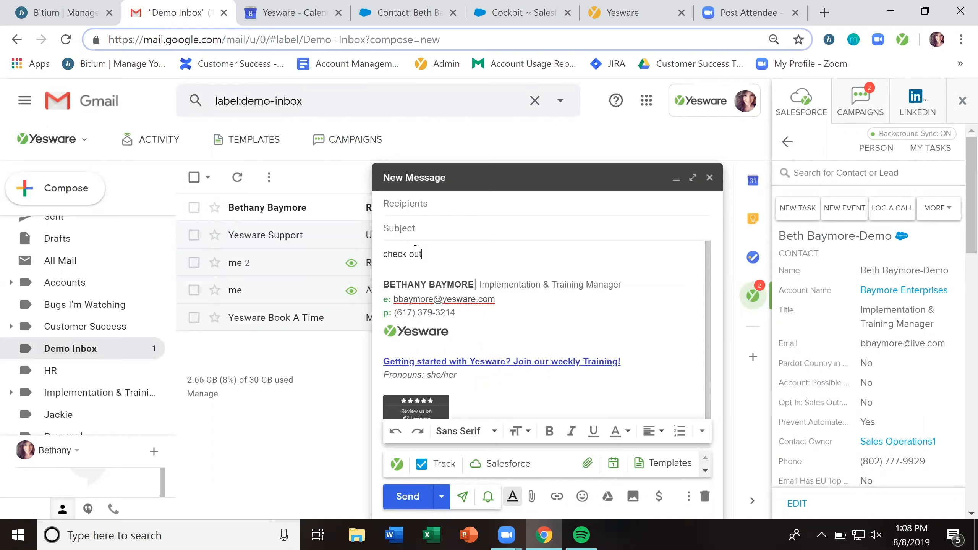
pyautogui.write(' our website')
pyautogui.doubleClick(446, 250)
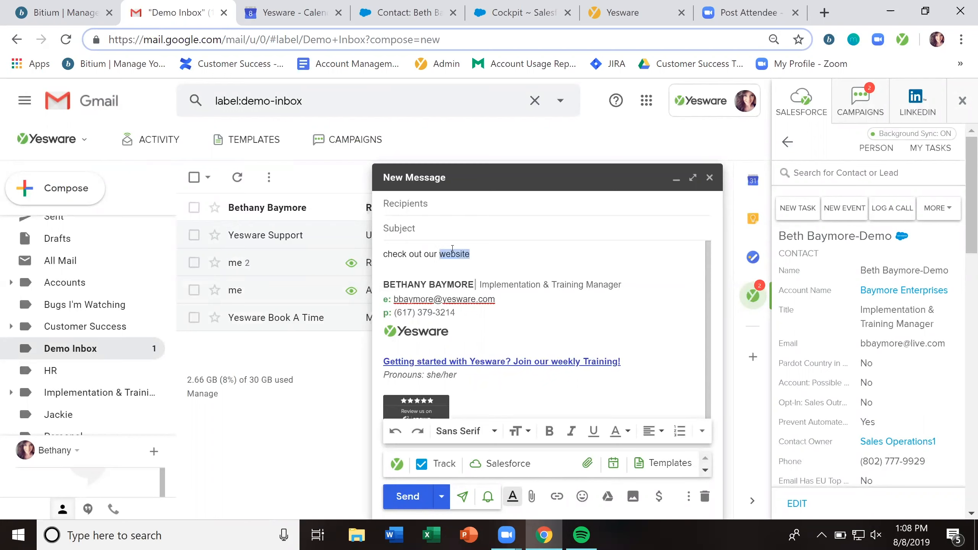
pyautogui.click(557, 497)
pyautogui.write('www.yesware.com')
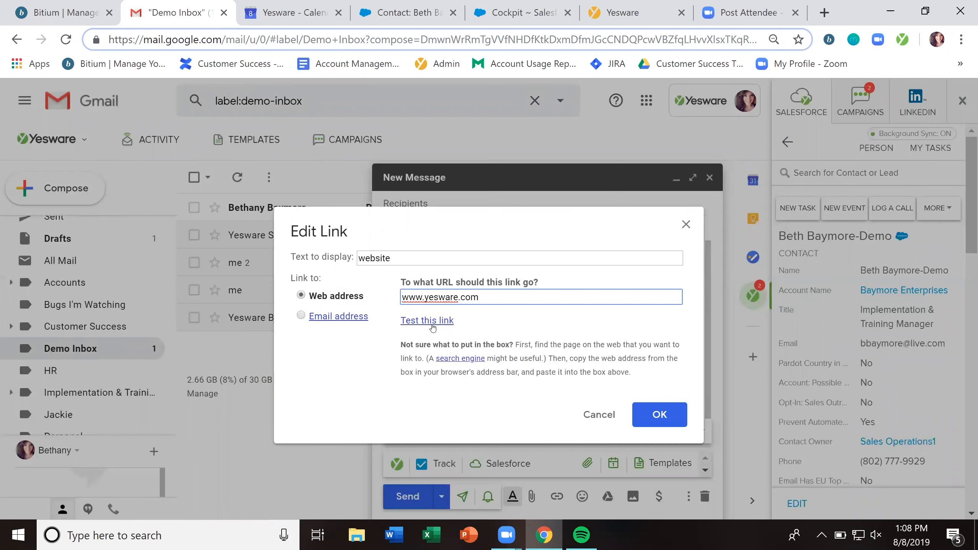
pyautogui.press('Return')
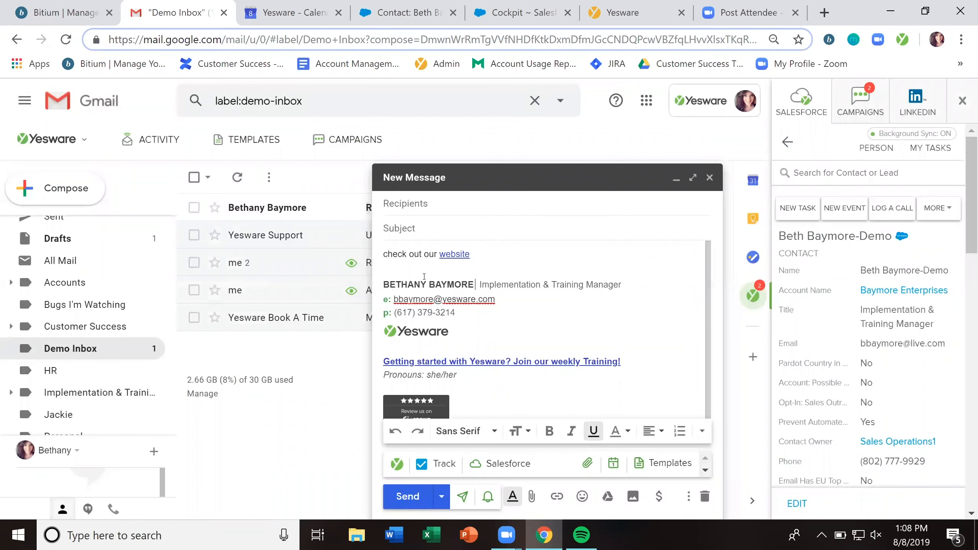
# Check where the website link points, dismiss the preview, and minimize the draft.
pyautogui.click(461, 252)
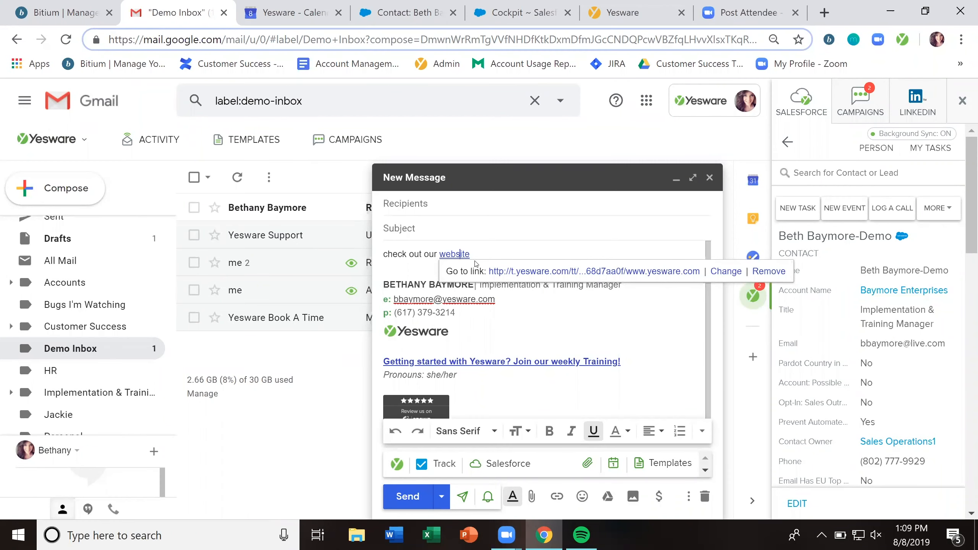
pyautogui.click(485, 253)
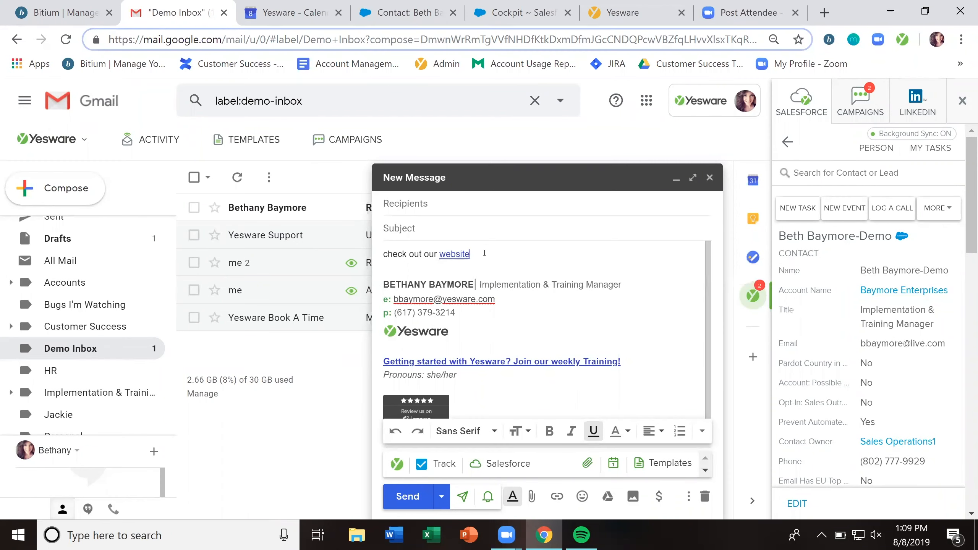
pyautogui.click(481, 180)
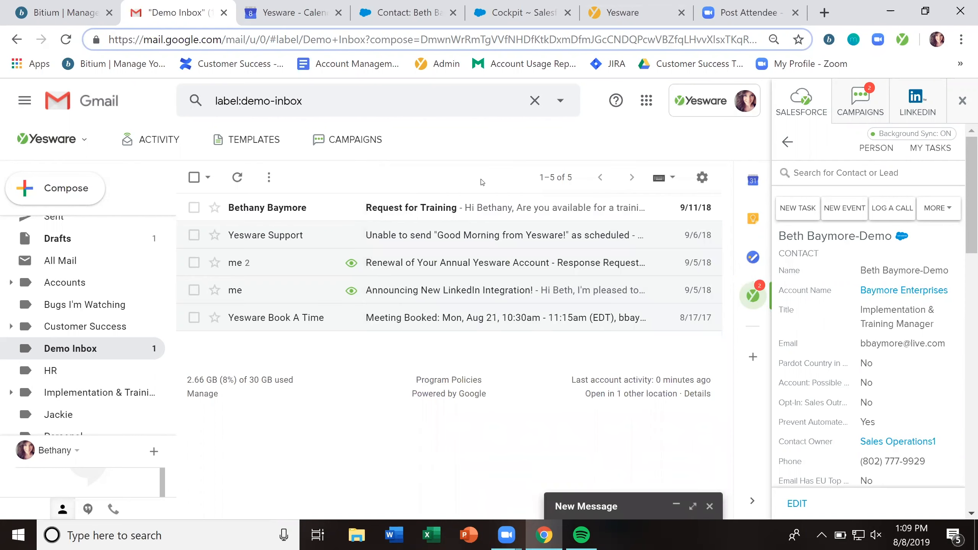
pyautogui.click(154, 140)
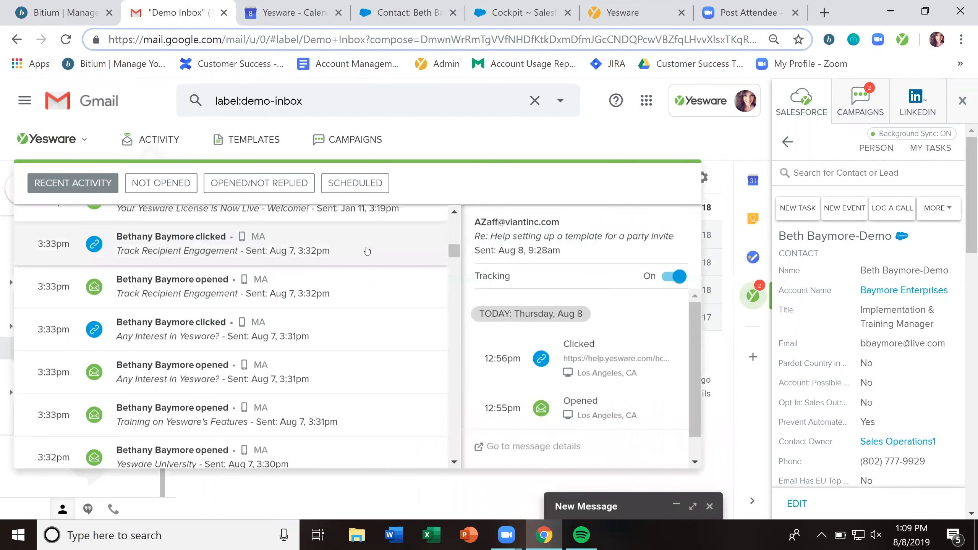
pyautogui.click(367, 251)
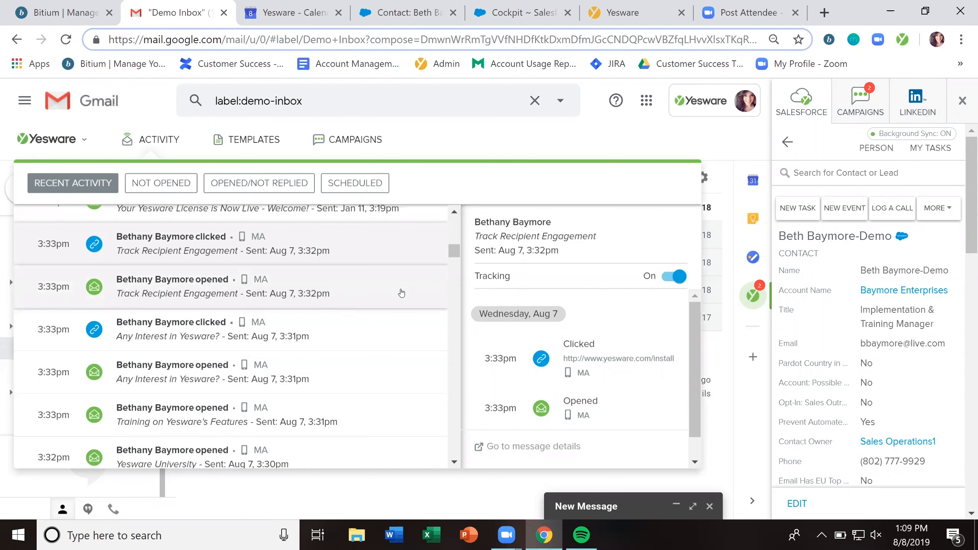
pyautogui.scroll(10, 401, 292)
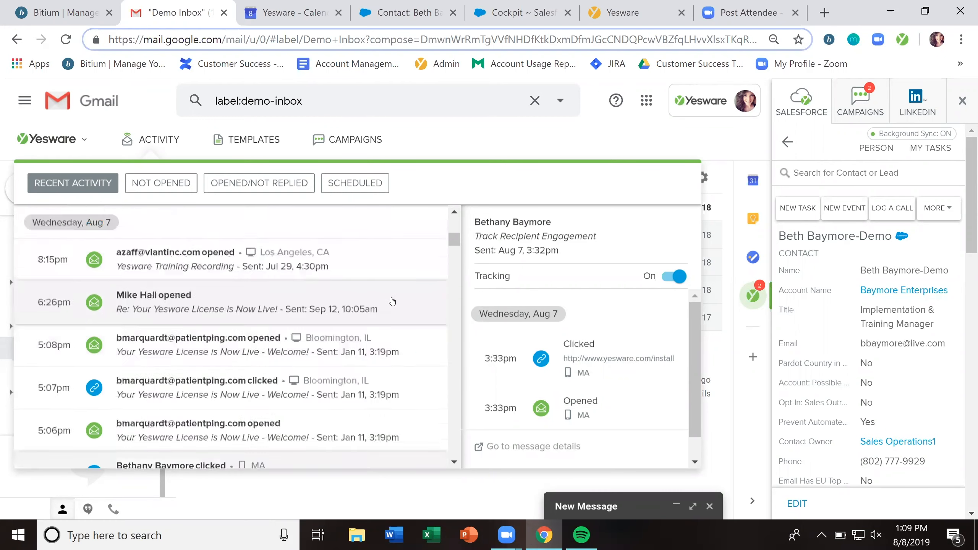
pyautogui.scroll(-4, 389, 315)
pyautogui.scroll(-4, 389, 315)
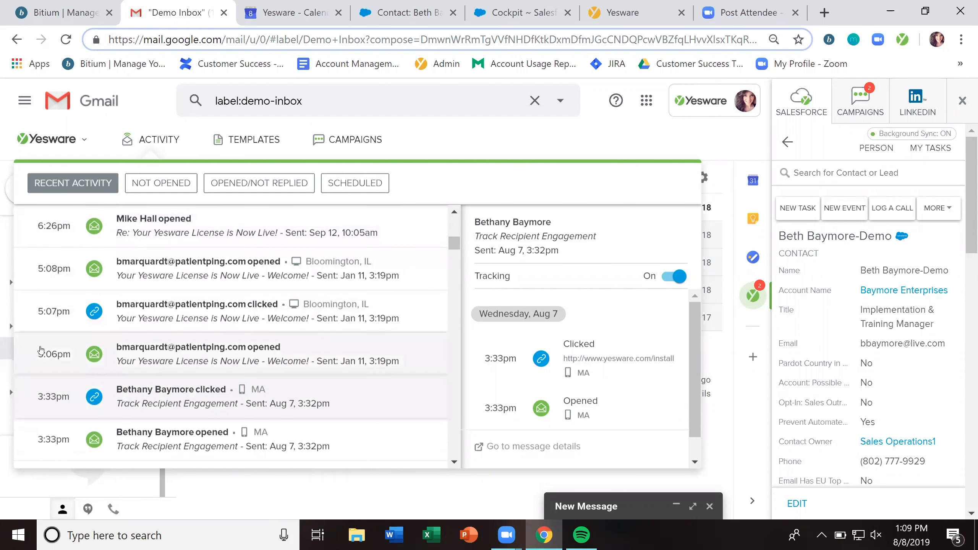
pyautogui.scroll(-5, 77, 296)
pyautogui.scroll(-1, 52, 276)
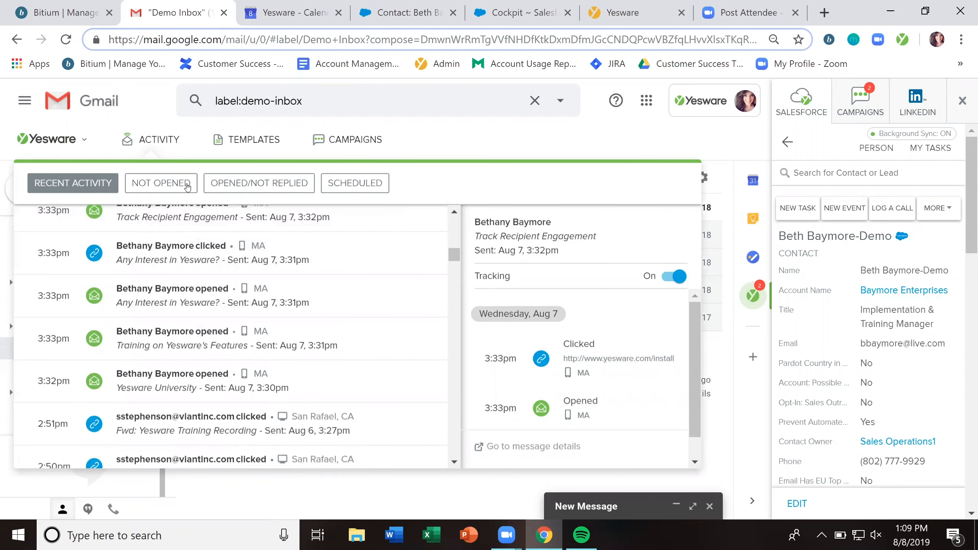
pyautogui.click(149, 142)
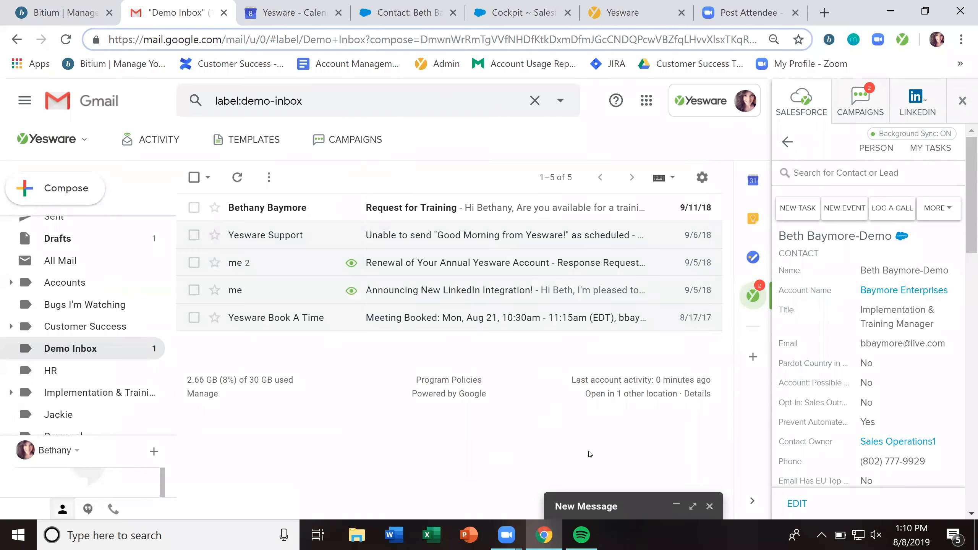
pyautogui.click(616, 507)
pyautogui.click(543, 252)
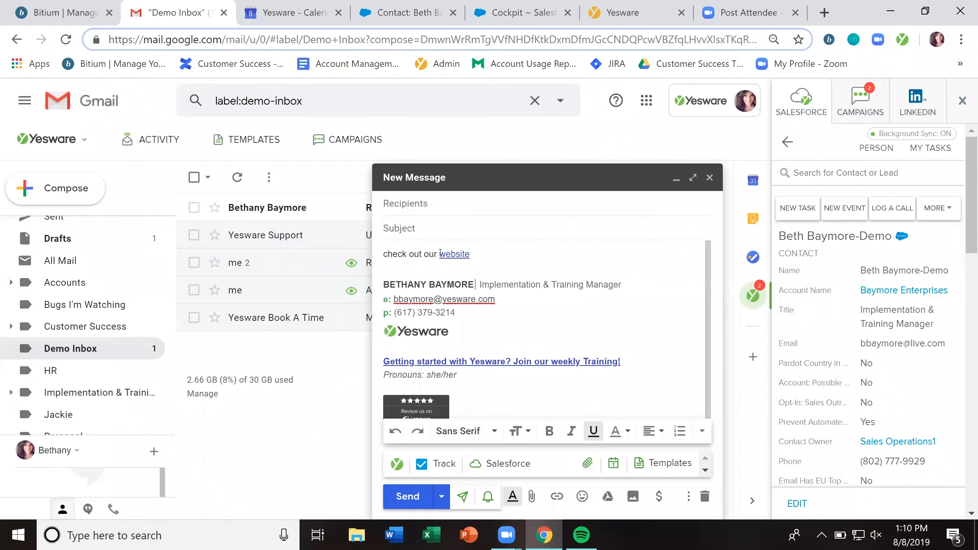
pyautogui.doubleClick(448, 252)
pyautogui.click(489, 251)
pyautogui.press('Return')
pyautogui.press('Return')
pyautogui.write('www.yesware.com')
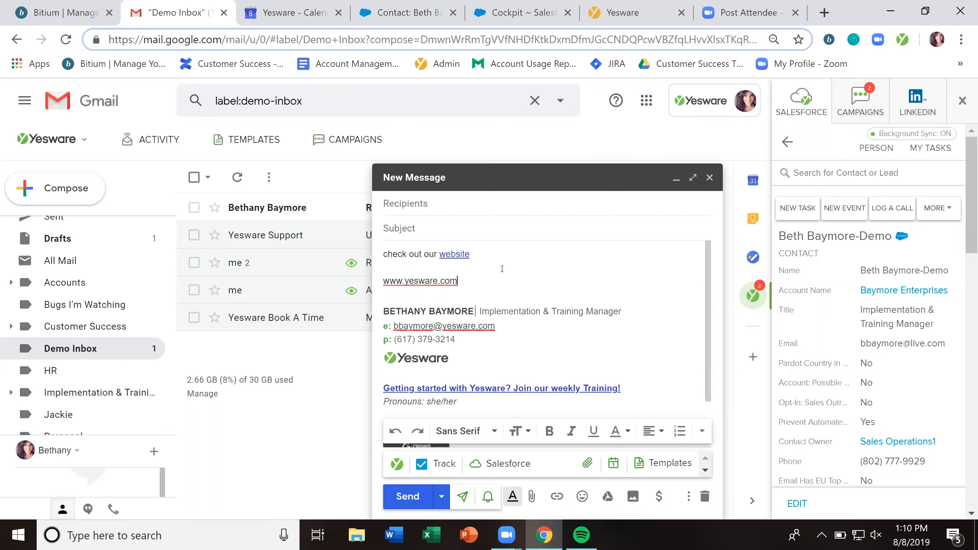
pyautogui.doubleClick(445, 281)
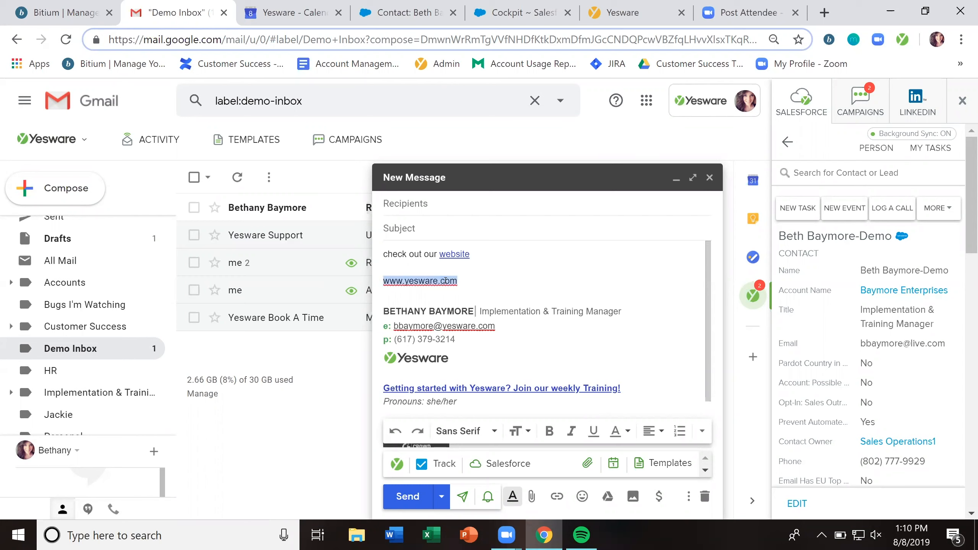
pyautogui.press('BackSpace')
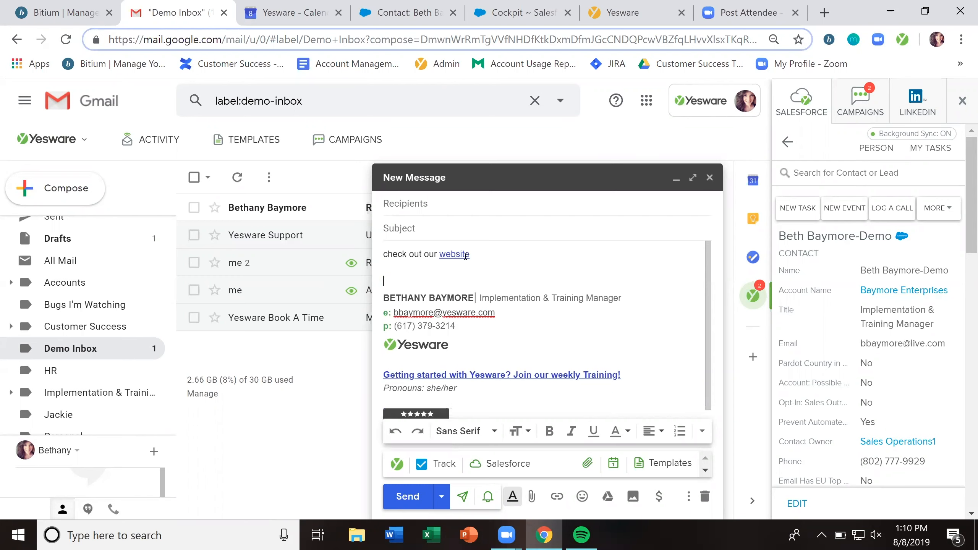
pyautogui.click(493, 257)
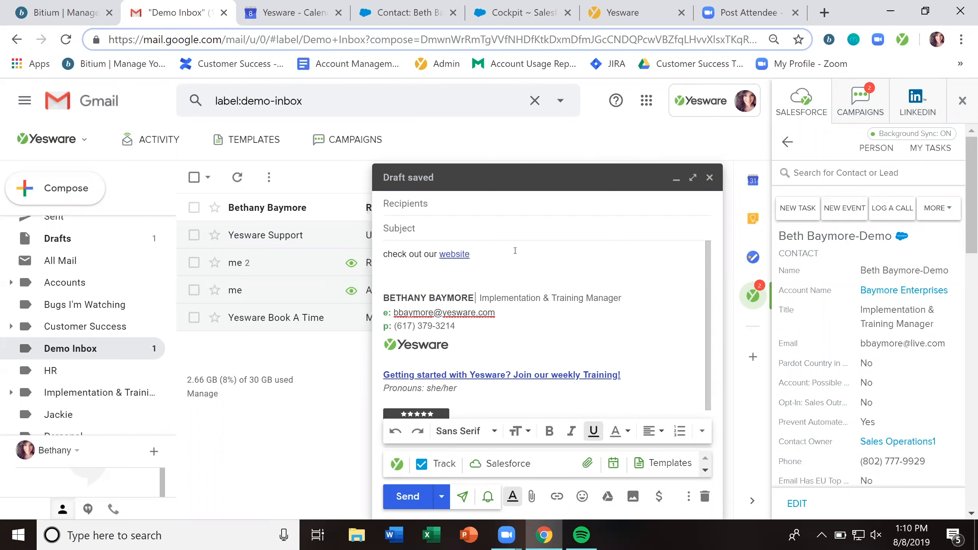
pyautogui.press('Return')
pyautogui.press('Return')
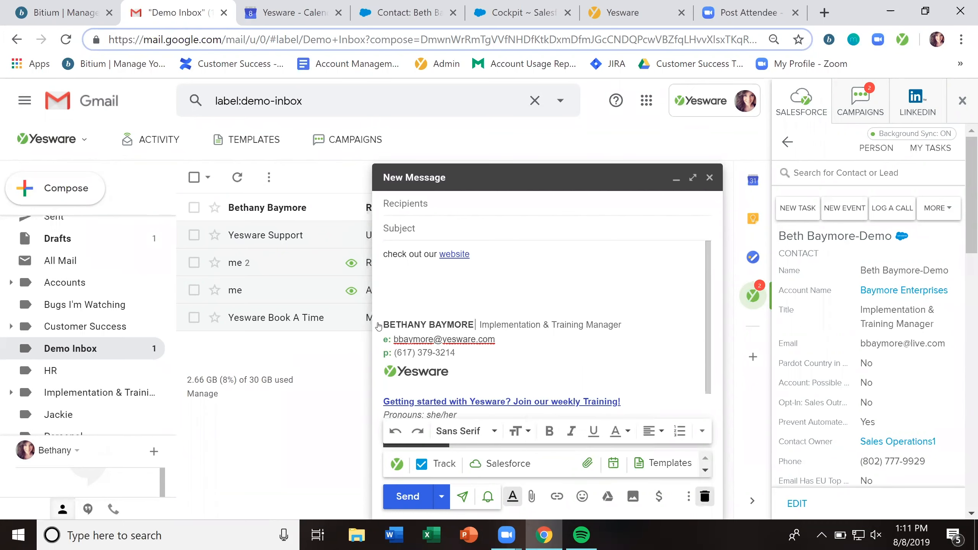
pyautogui.hotkey('ctrl', 'shift', 'd')
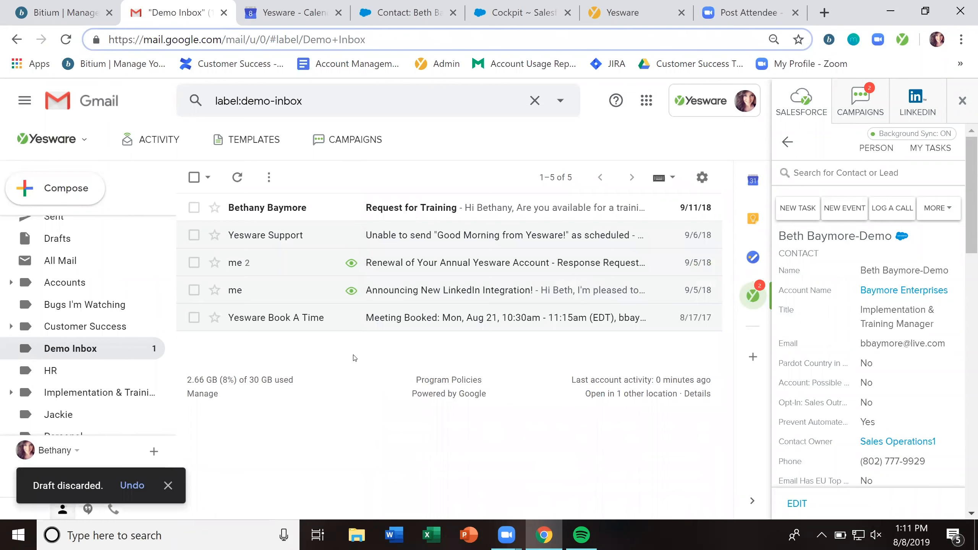
# Scroll through the LinkedIn Integration email's one-pager presentation report, then go back to the inbox.
pyautogui.click(305, 288)
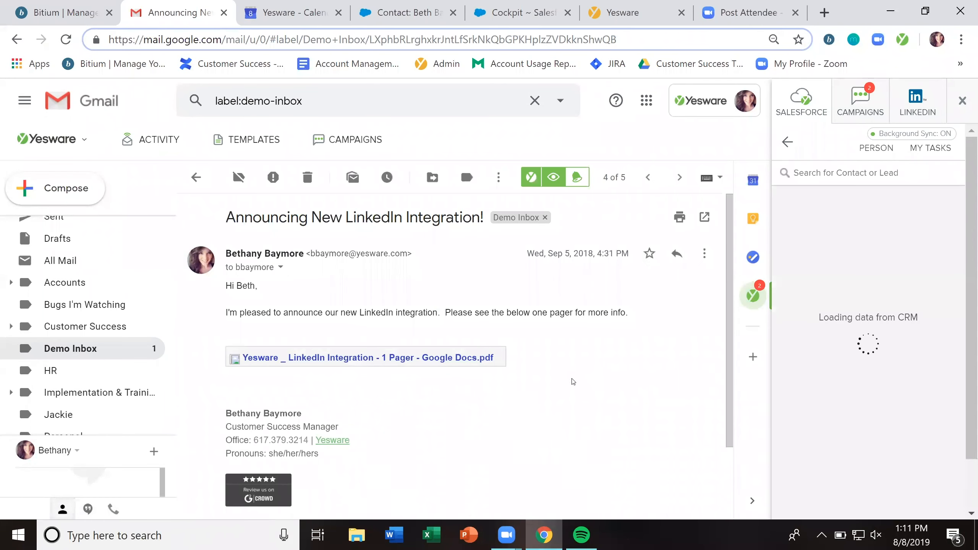
pyautogui.click(554, 178)
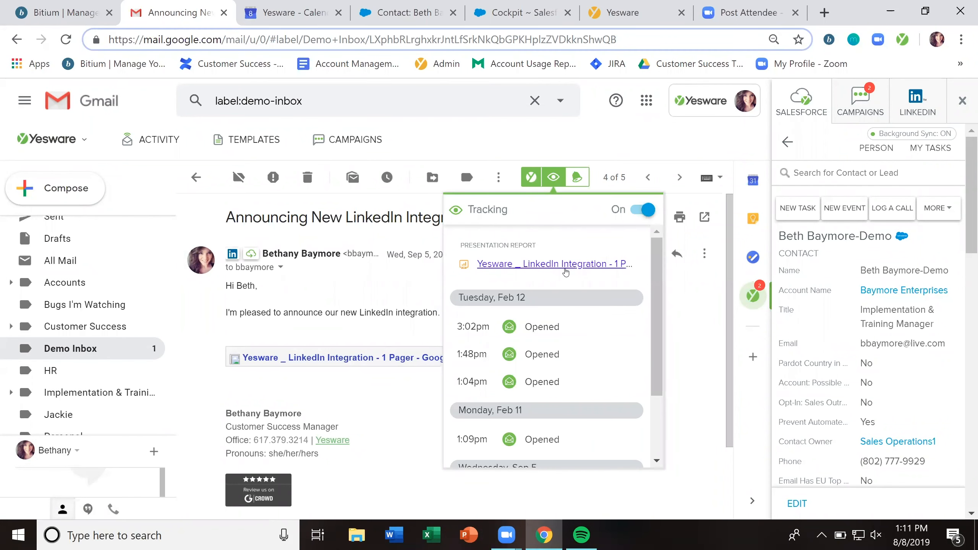
pyautogui.click(544, 266)
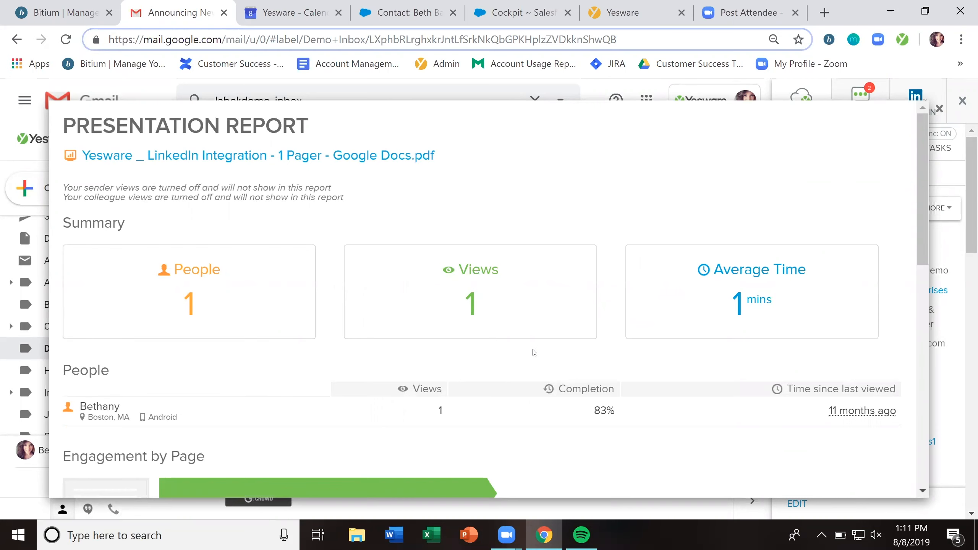
pyautogui.scroll(-2, 535, 352)
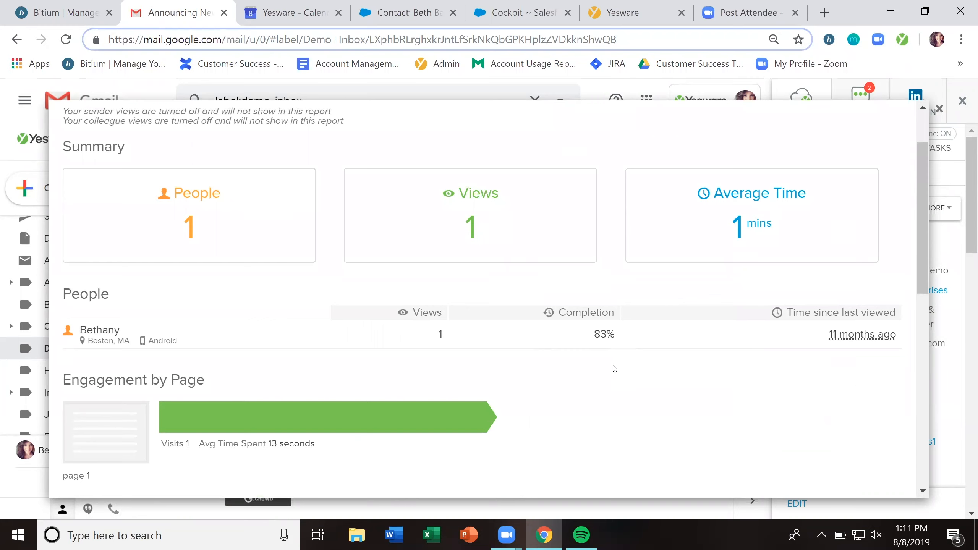
pyautogui.scroll(-9, 627, 369)
pyautogui.scroll(-3, 612, 366)
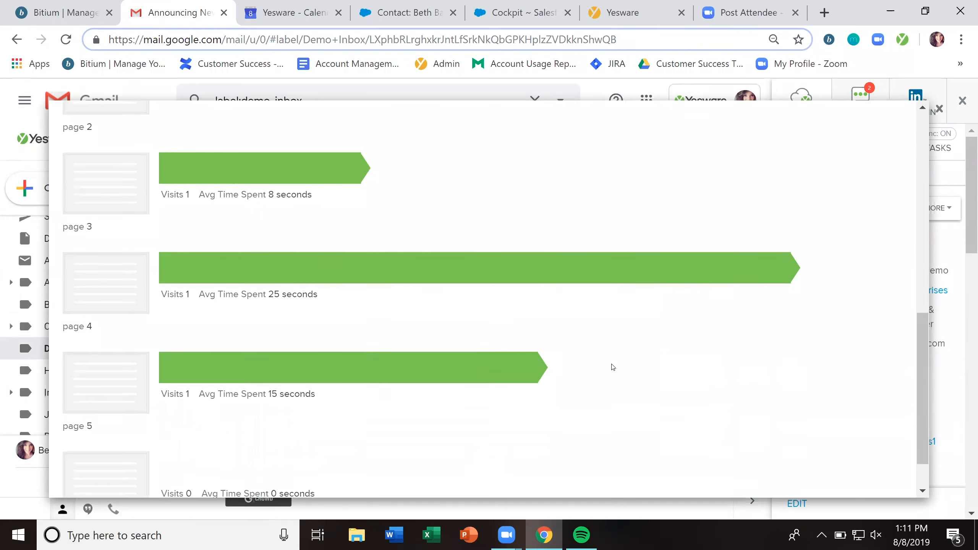
pyautogui.moveTo(507, 214)
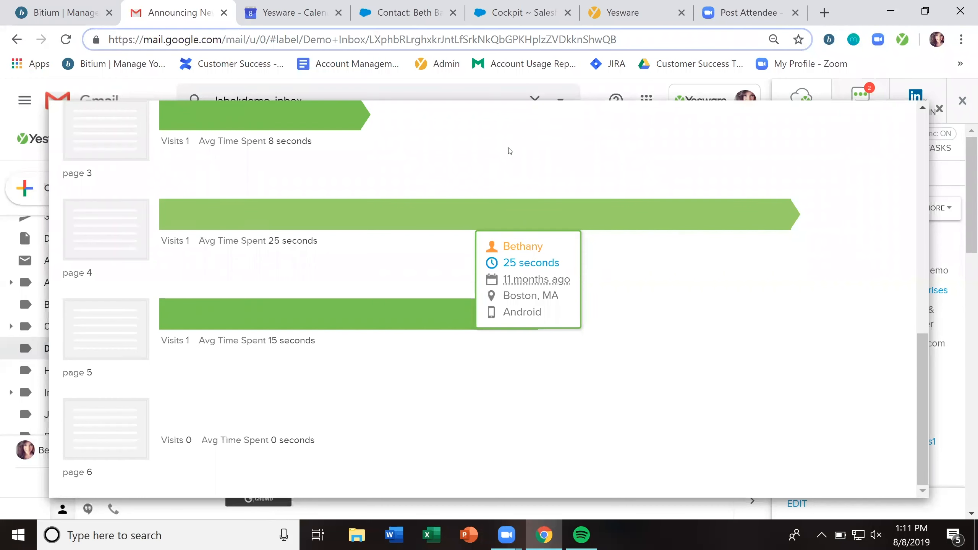
pyautogui.scroll(10, 539, 242)
pyautogui.scroll(3, 559, 273)
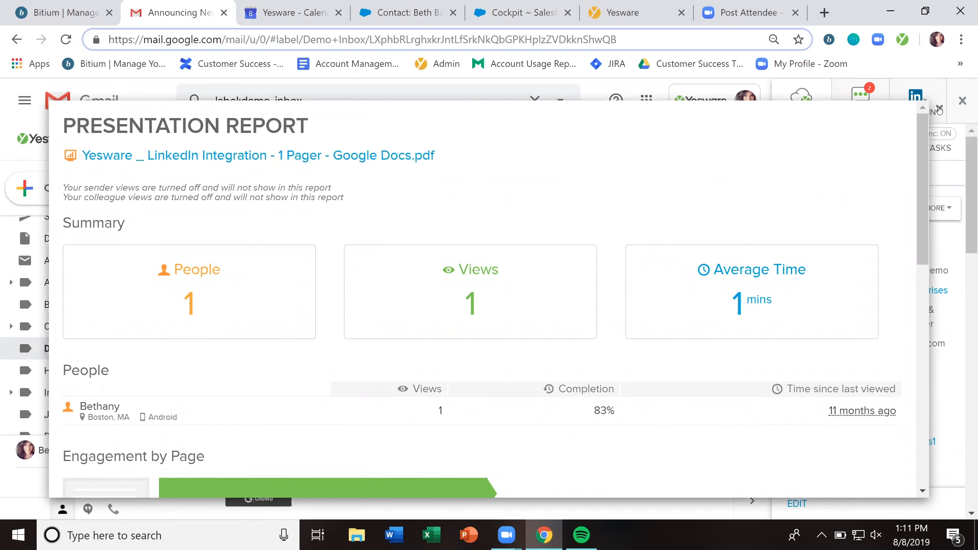
pyautogui.scroll(-4, 707, 177)
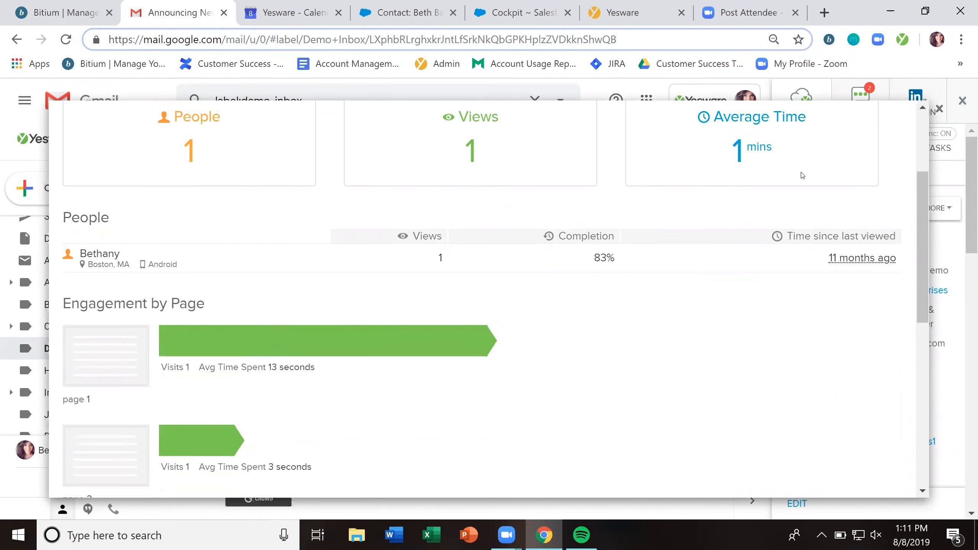
pyautogui.scroll(4, 801, 176)
pyautogui.press('Escape')
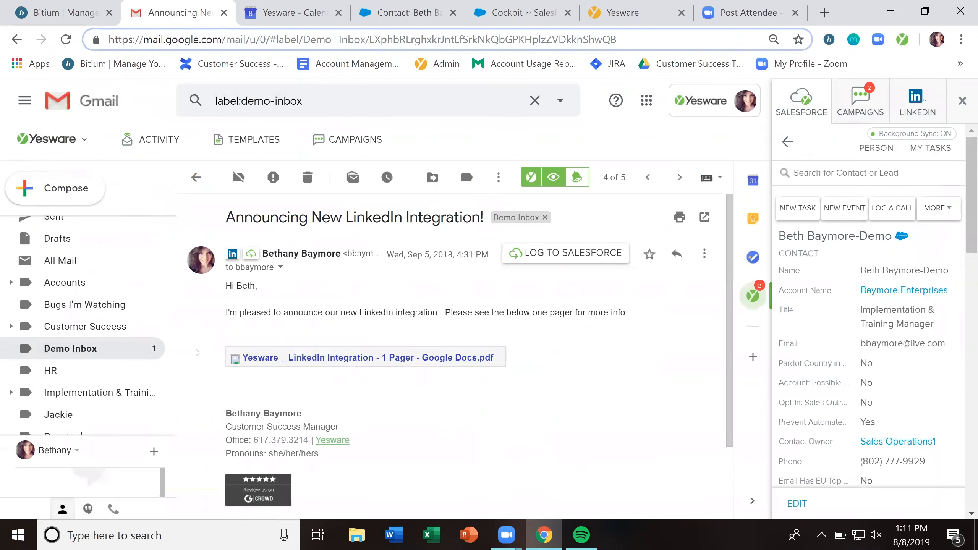
pyautogui.click(115, 351)
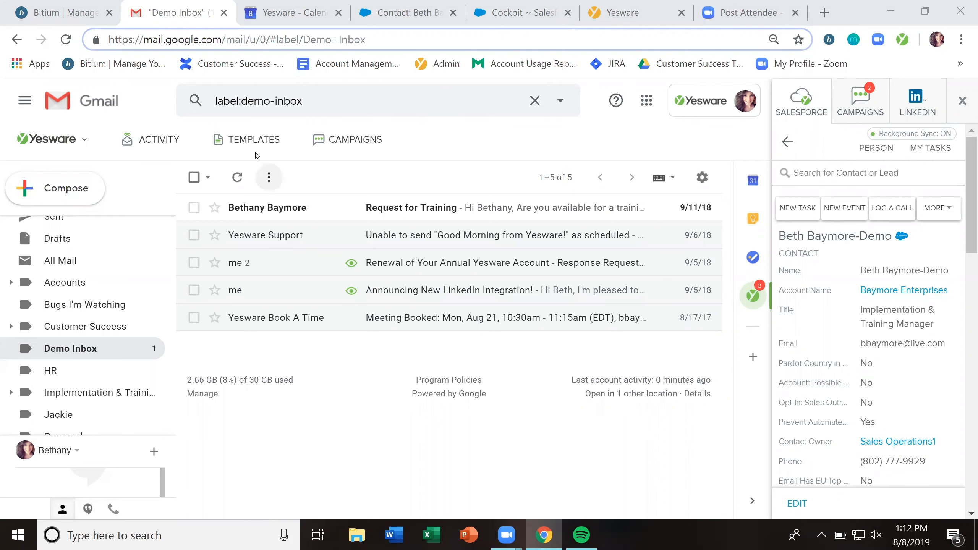
# Open the Templates library on the Recently Used view.
pyautogui.click(250, 140)
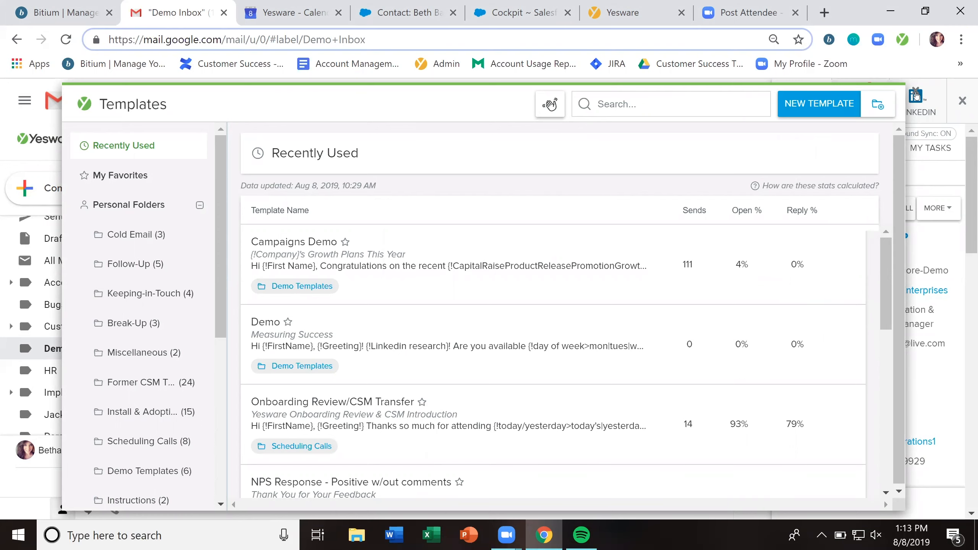
# Browse favorites and all folders in a new email's template picker, then discard the email.
pyautogui.click(916, 94)
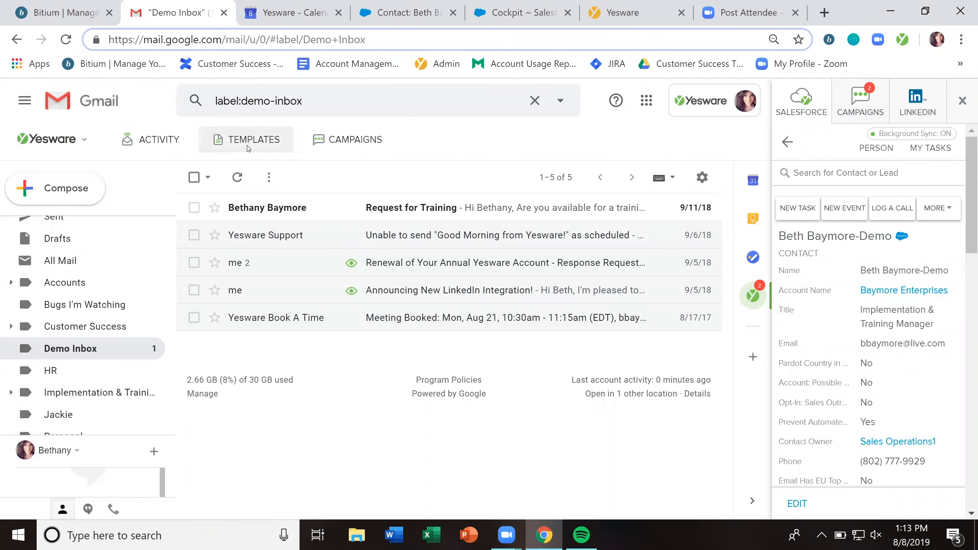
pyautogui.click(79, 189)
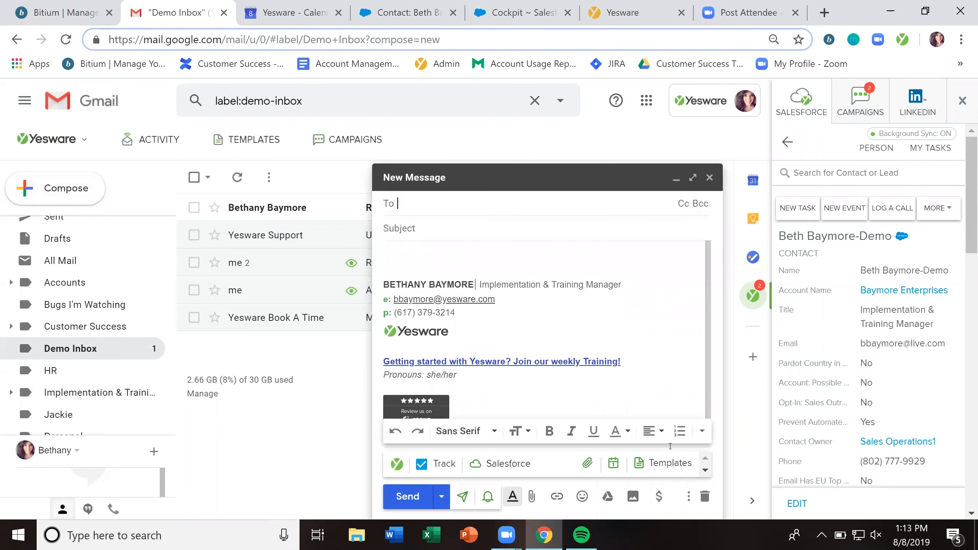
pyautogui.click(663, 464)
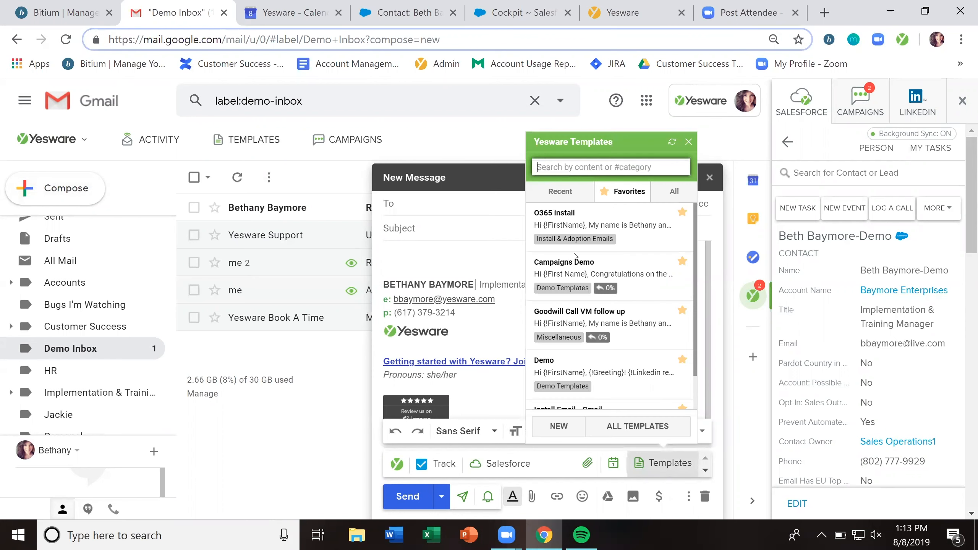
pyautogui.click(602, 193)
pyautogui.click(673, 192)
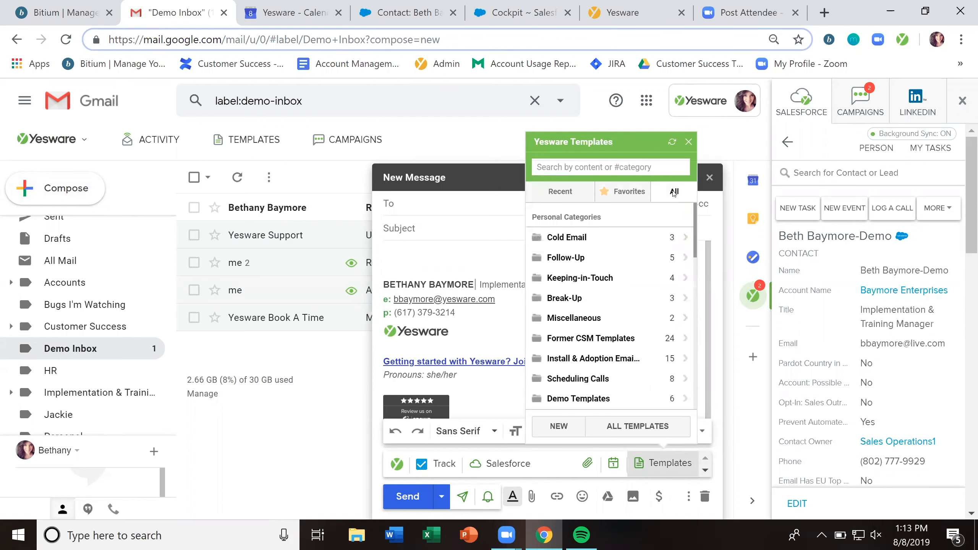
pyautogui.click(657, 468)
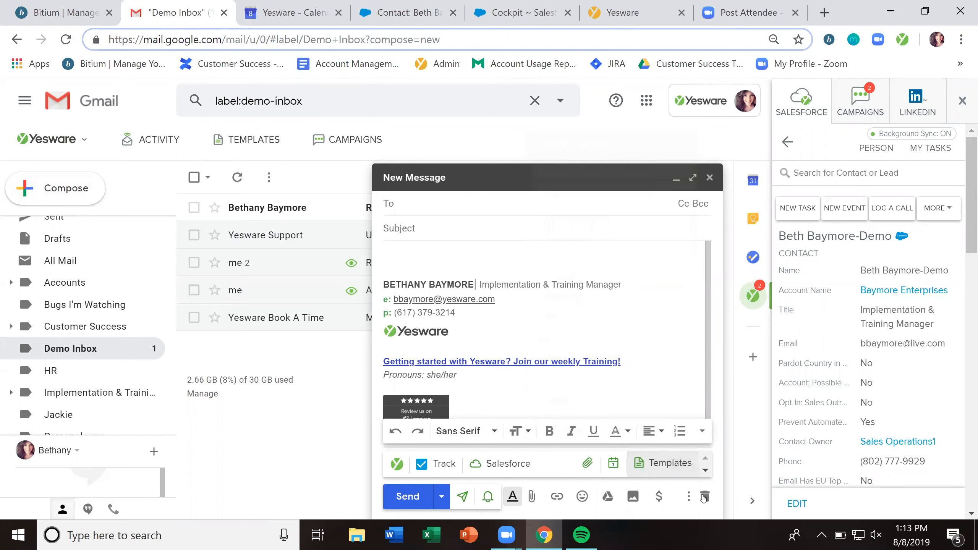
pyautogui.press('Escape')
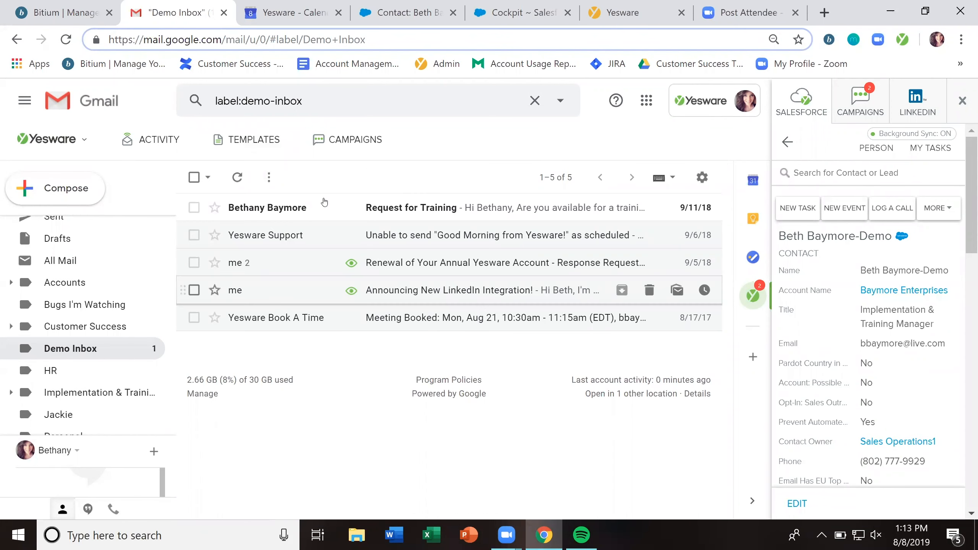
# Preview the Adding Value and Post Call Wrap-Up templates, finishing in the Cold Email folder.
pyautogui.click(252, 139)
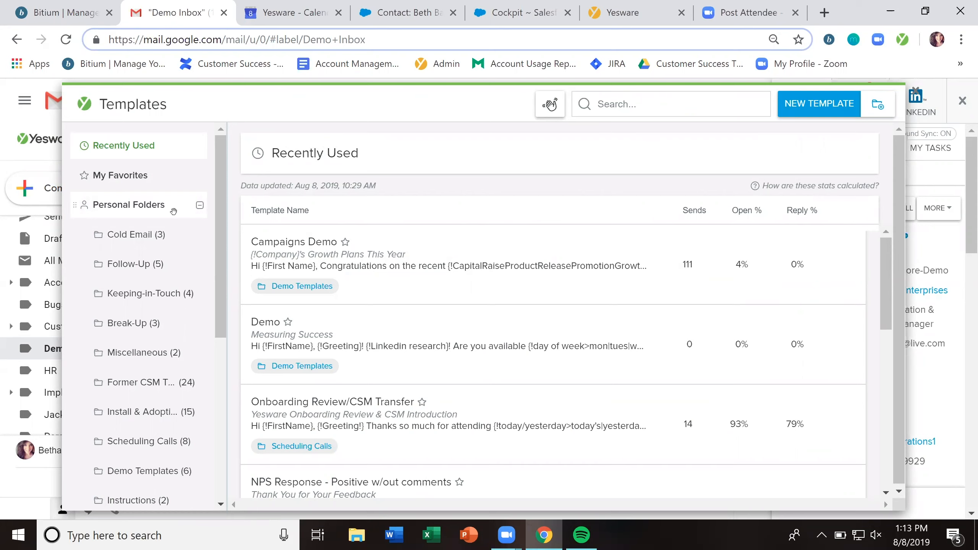
pyautogui.click(132, 236)
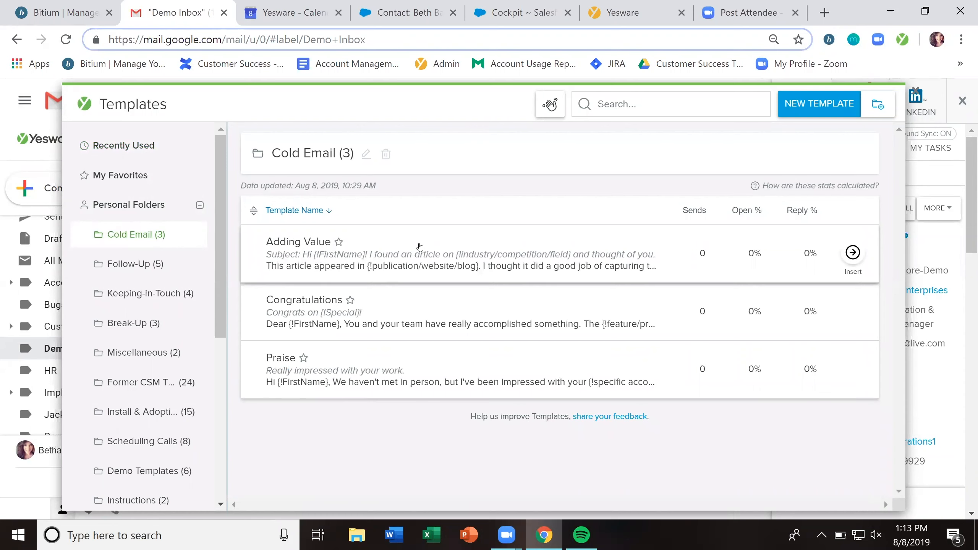
pyautogui.click(420, 253)
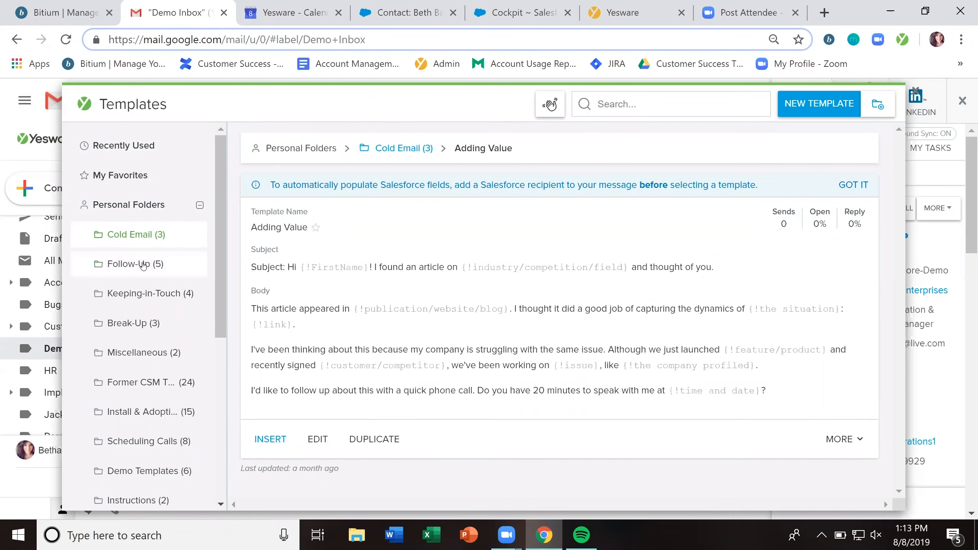
pyautogui.click(144, 265)
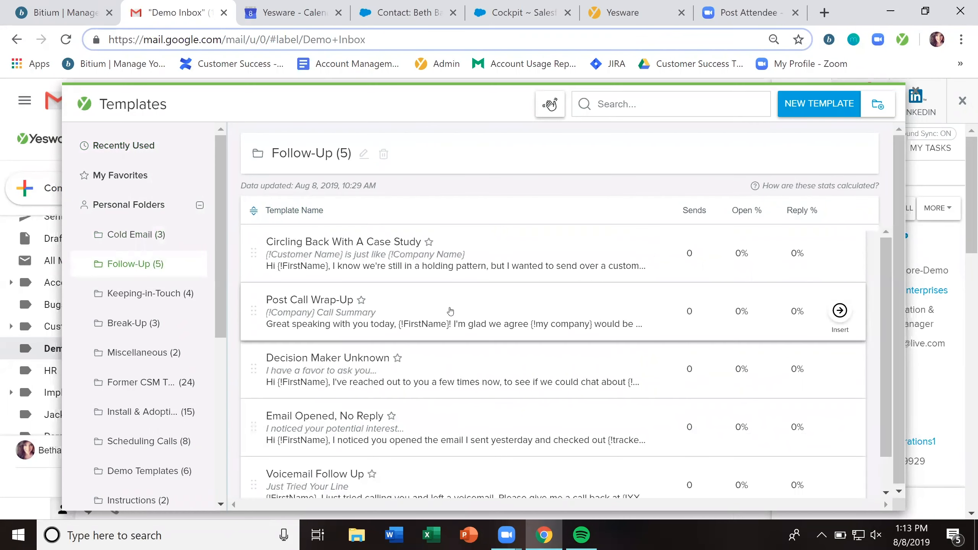
pyautogui.click(446, 308)
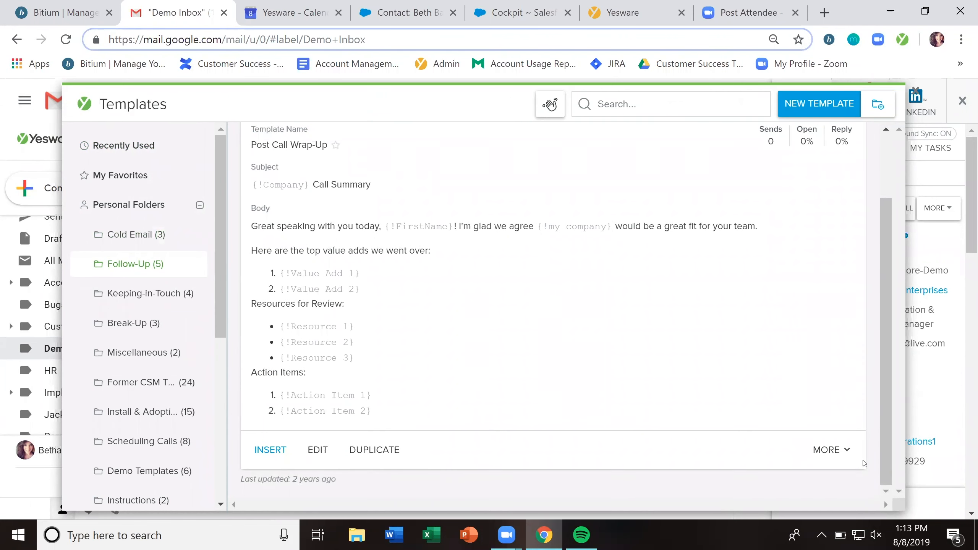
pyautogui.click(843, 451)
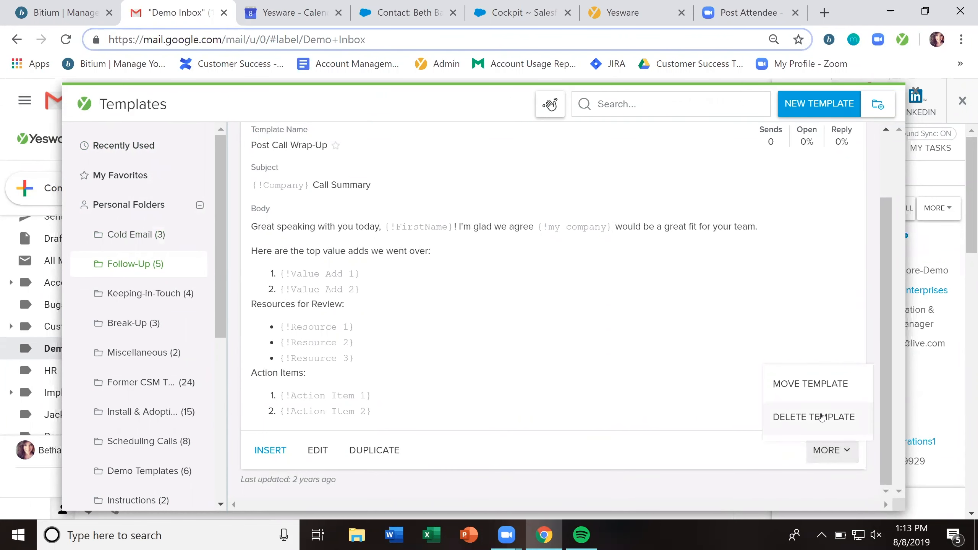
pyautogui.click(132, 233)
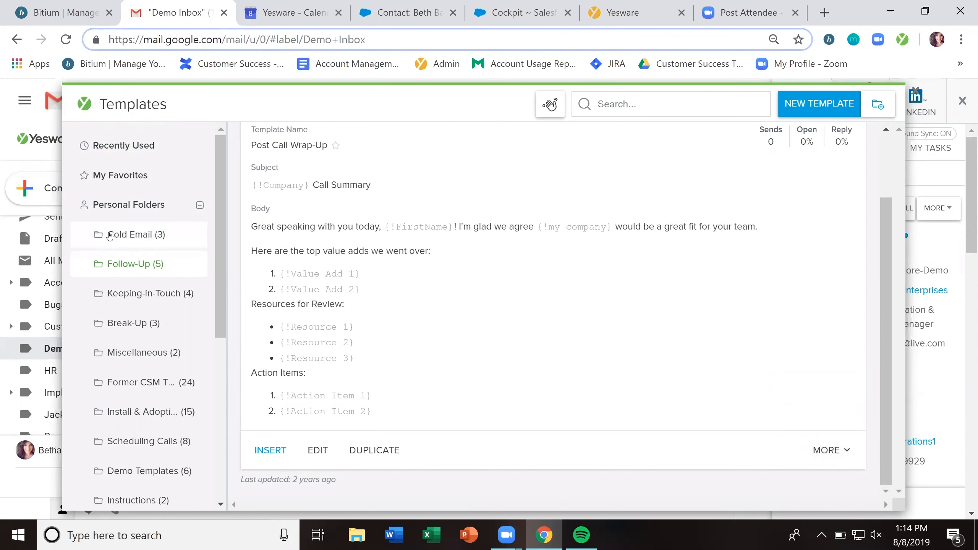
pyautogui.click(128, 239)
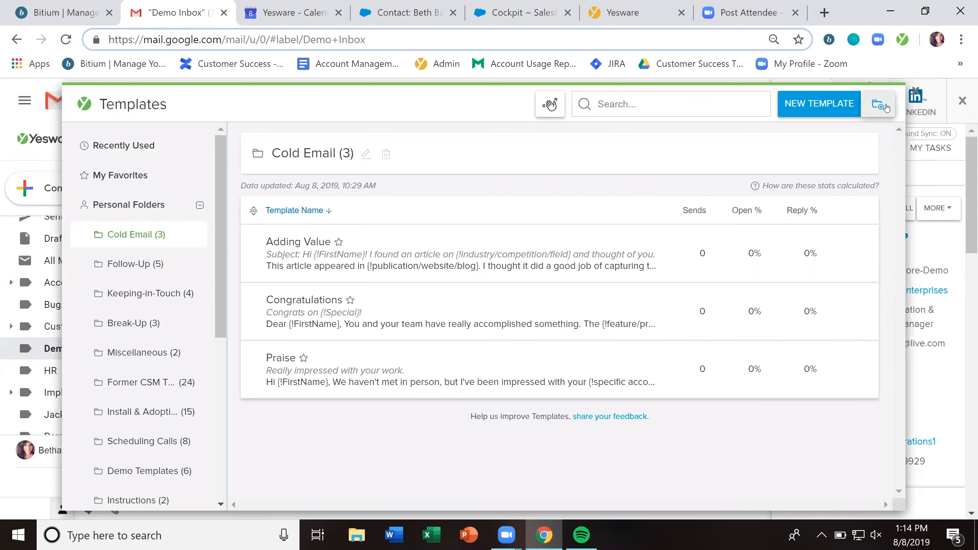
pyautogui.click(884, 108)
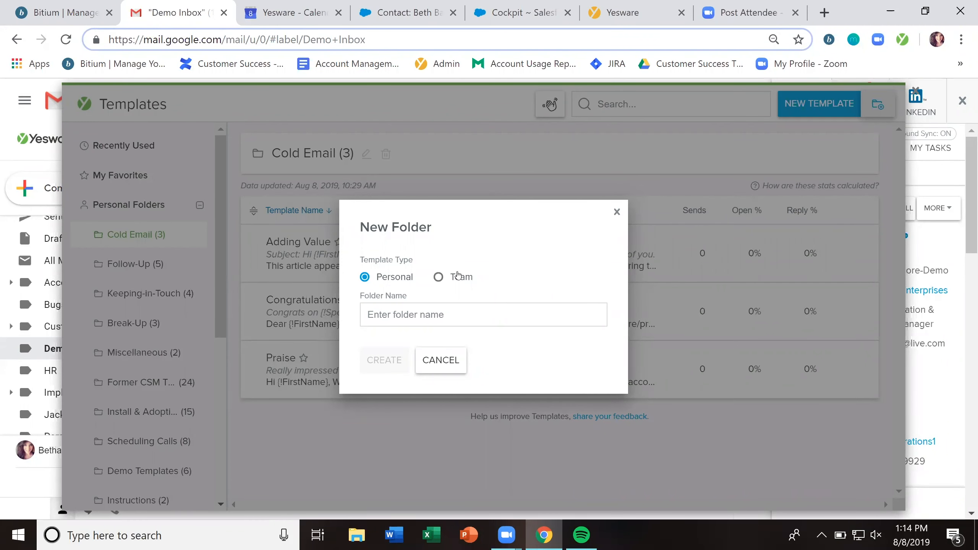
pyautogui.click(451, 364)
pyautogui.moveTo(216, 207); pyautogui.dragTo(249, 369)
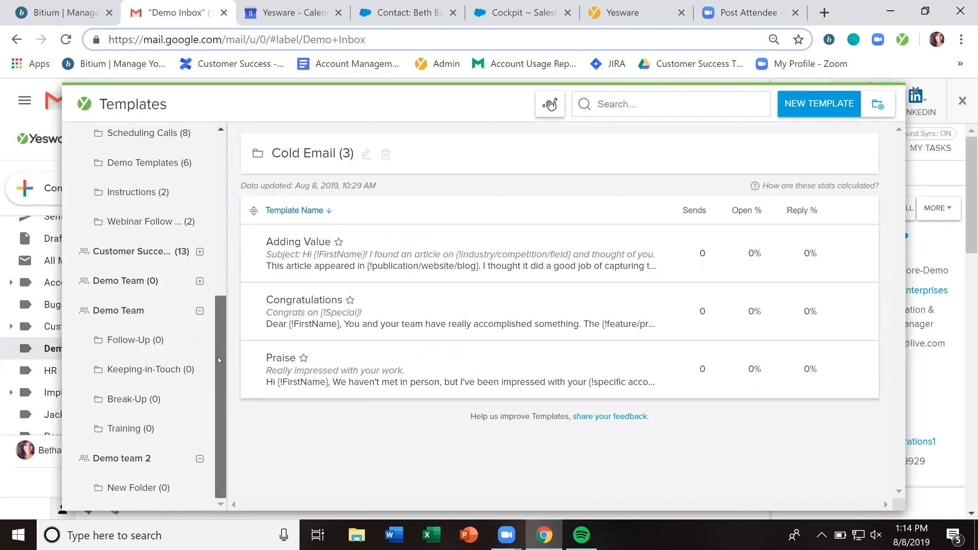
pyautogui.scroll(8, 184, 200)
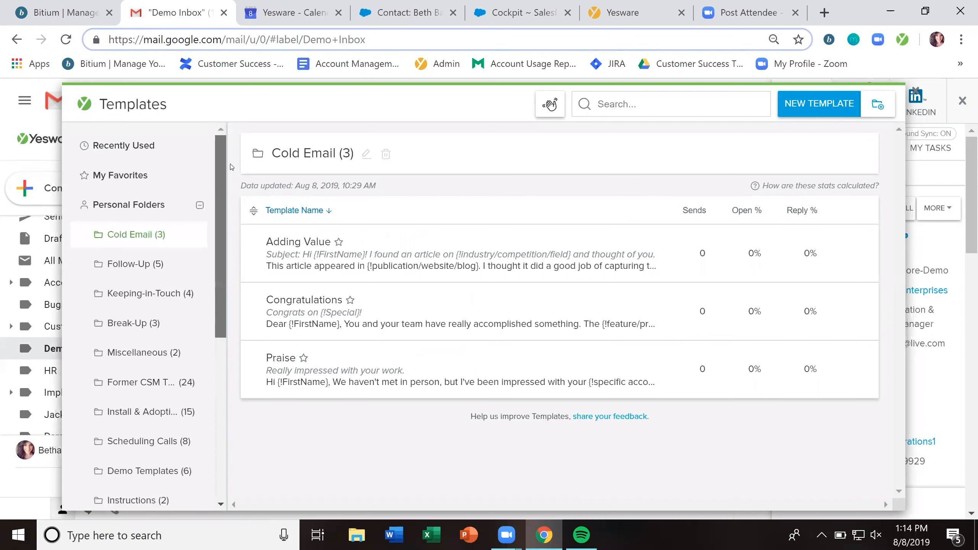
# Preview the Onboarding Review/CSM Transfer template and check its CSM Name and today/yesterday placeholders.
pyautogui.click(145, 156)
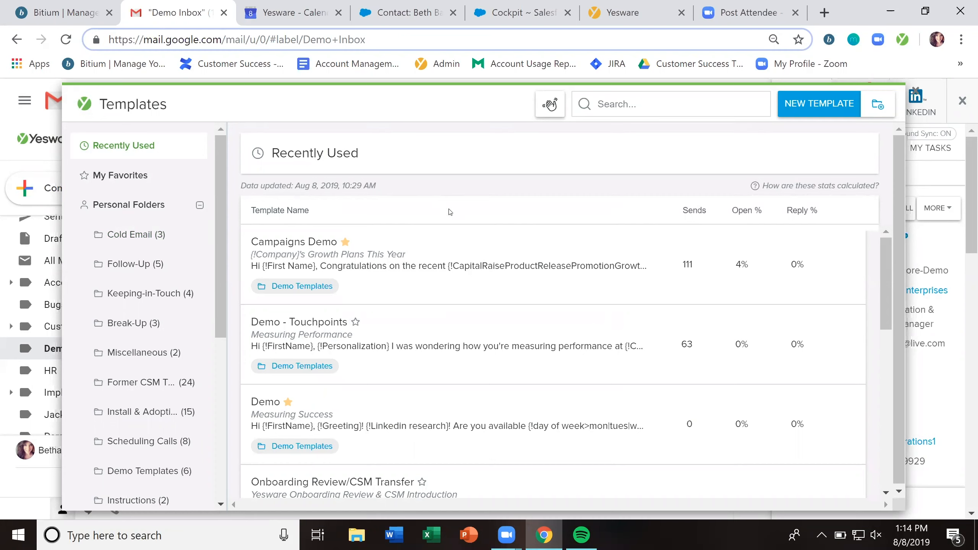
pyautogui.moveTo(549, 249)
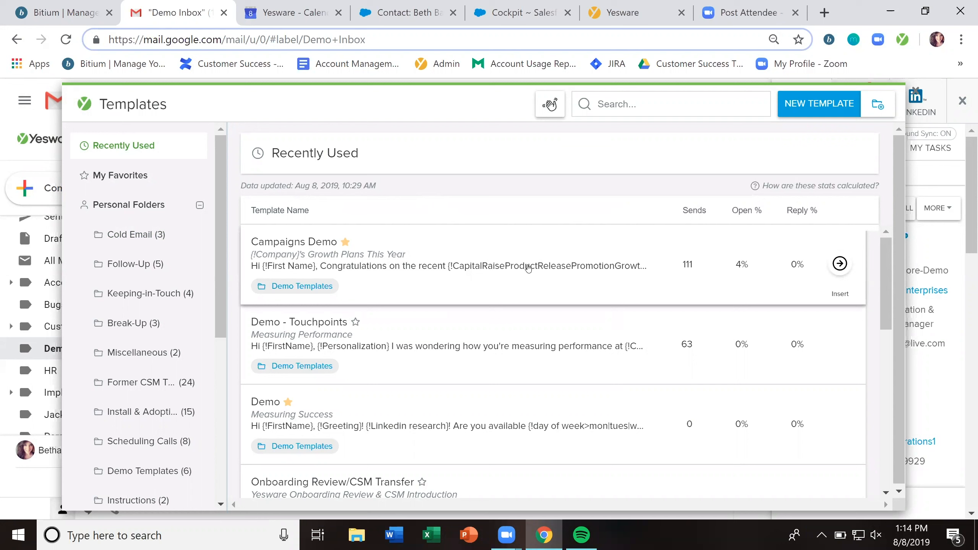
pyautogui.scroll(-4, 531, 292)
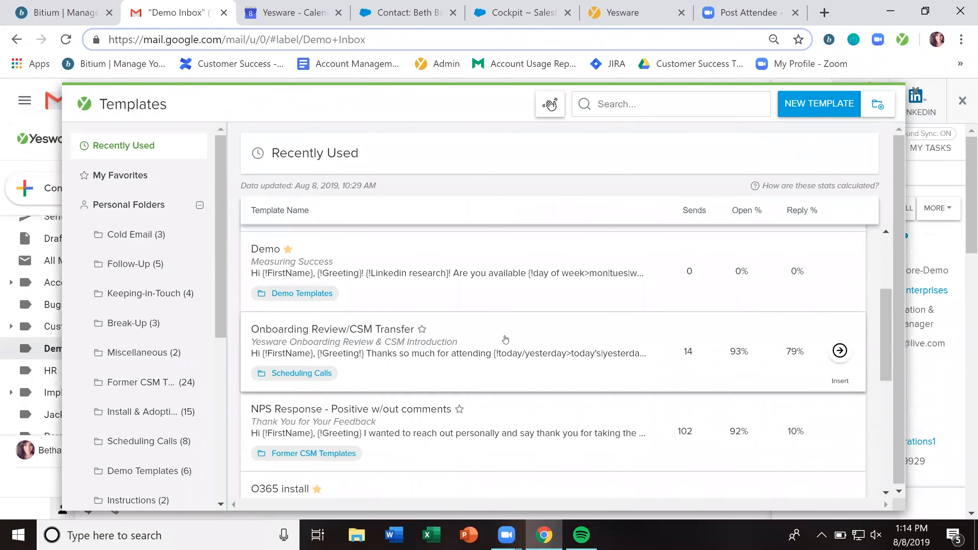
pyautogui.click(554, 299)
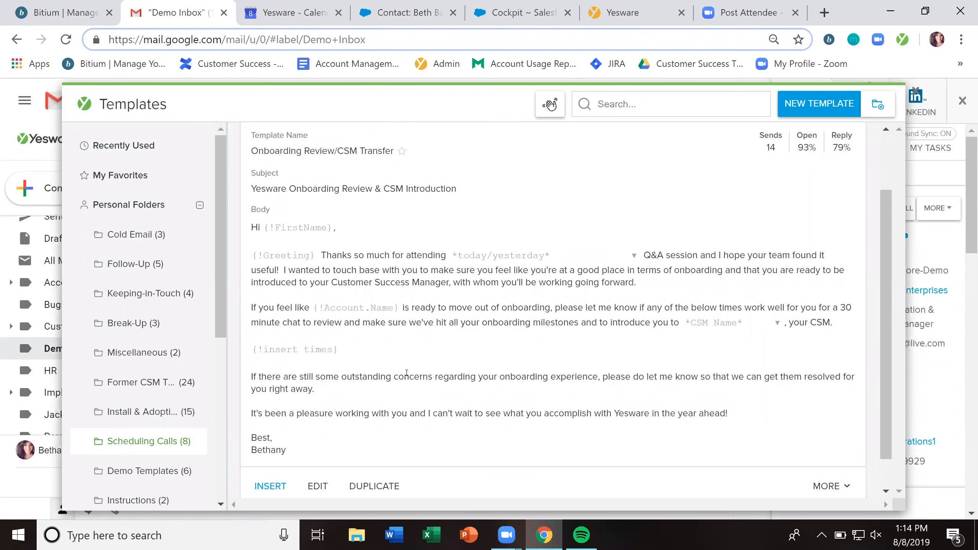
pyautogui.scroll(-1, 408, 359)
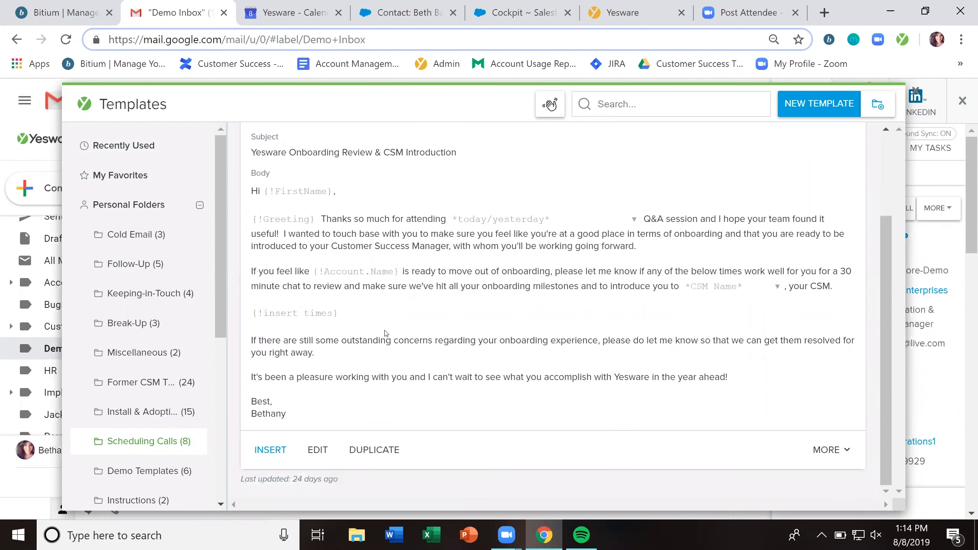
pyautogui.click(739, 287)
pyautogui.click(740, 288)
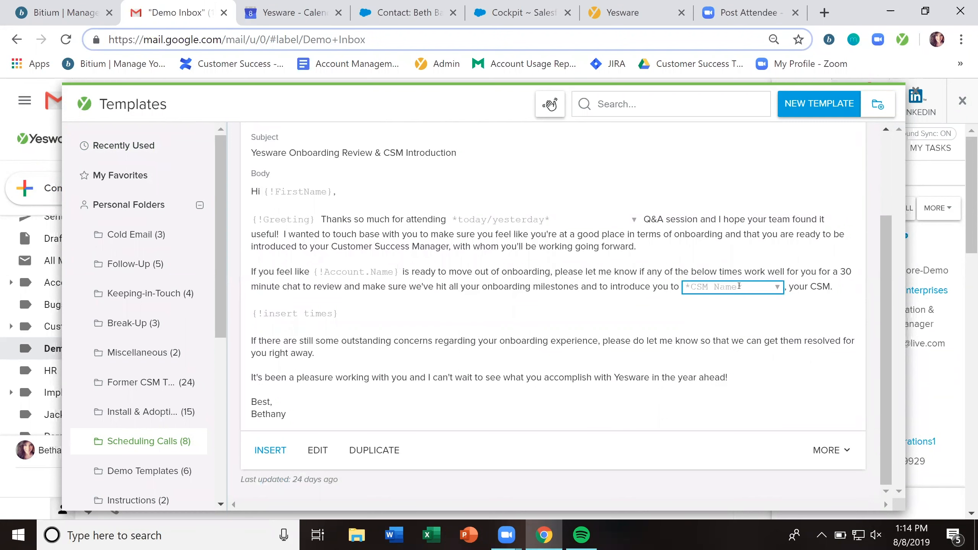
pyautogui.click(550, 220)
pyautogui.click(392, 259)
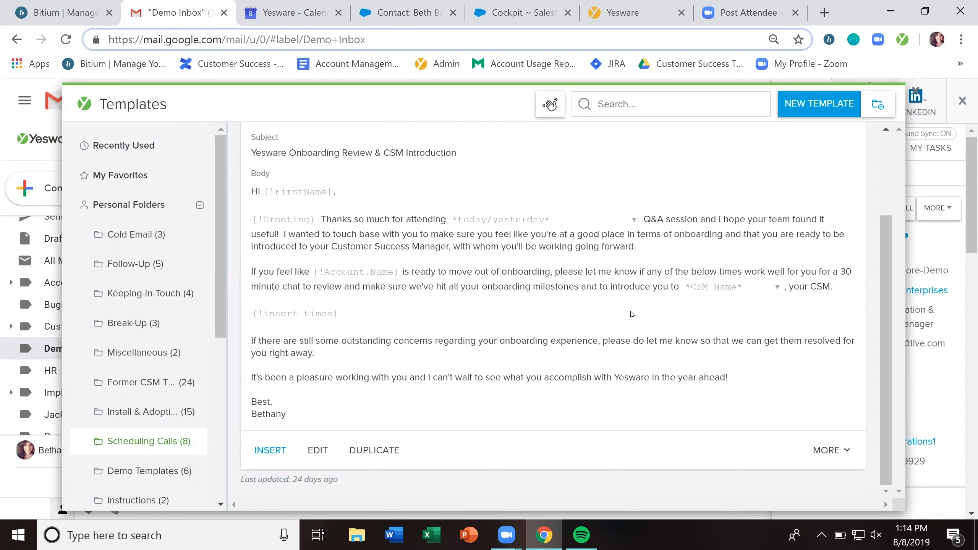
# Return to Recently Used and open the Change DocuSign Signers template's details.
pyautogui.scroll(2, 543, 244)
pyautogui.scroll(-2, 460, 427)
pyautogui.scroll(3, 512, 430)
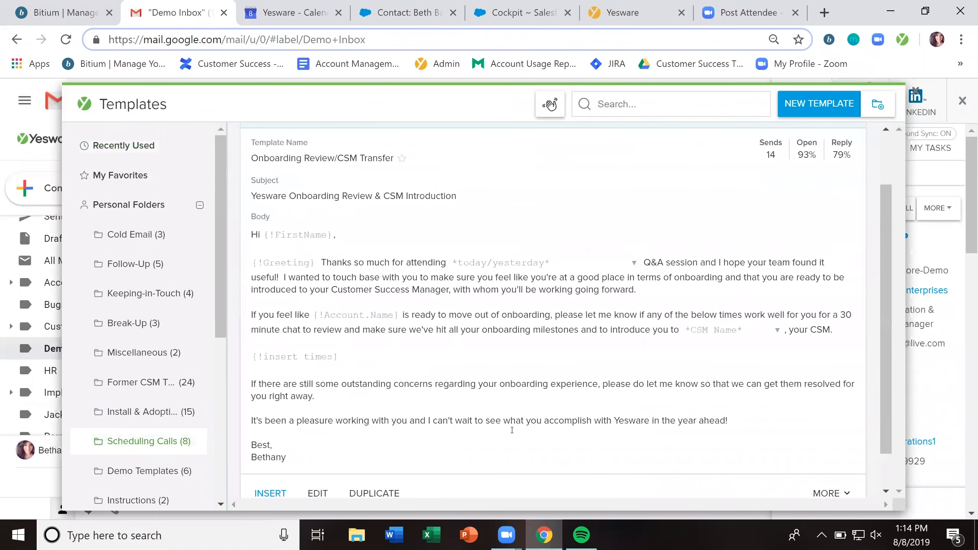
pyautogui.click(127, 145)
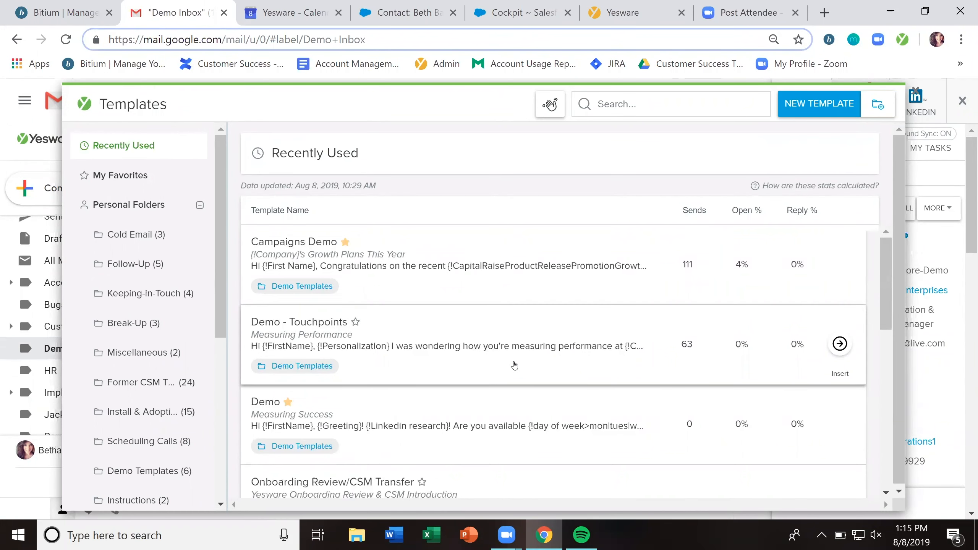
pyautogui.scroll(-10, 515, 366)
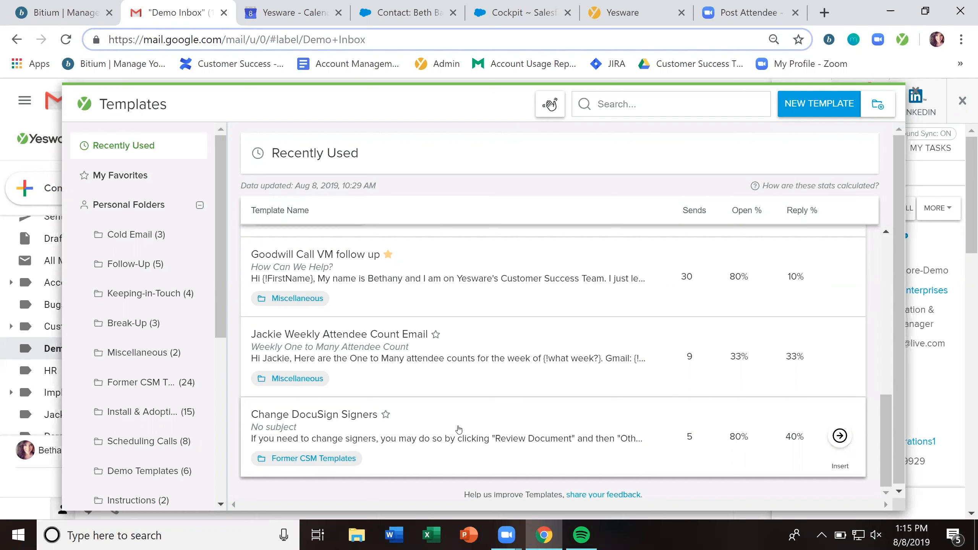
pyautogui.click(459, 428)
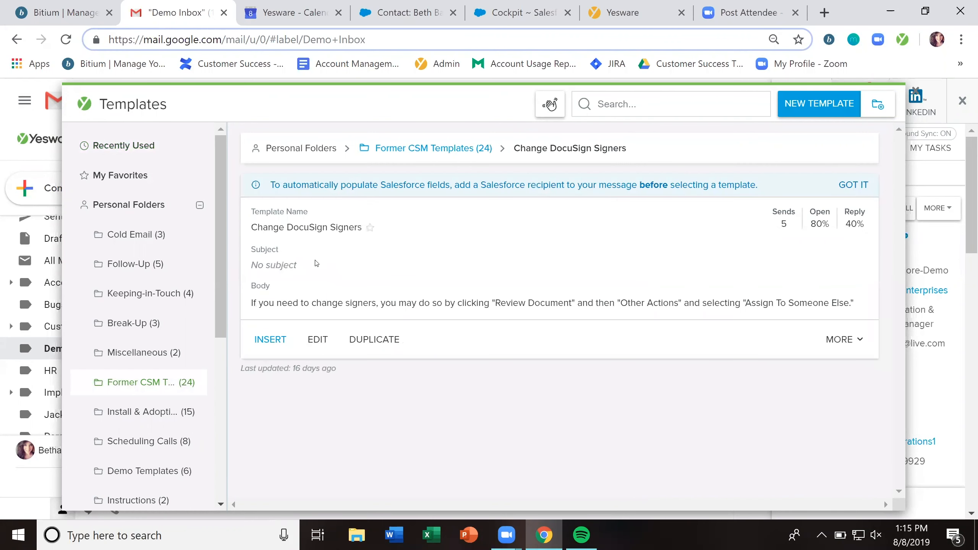
pyautogui.tripleClick(287, 303)
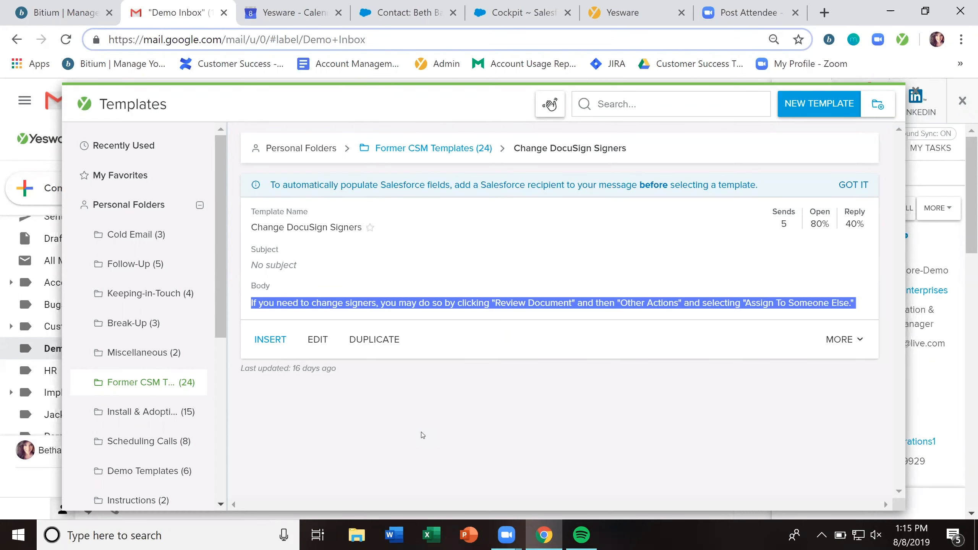
pyautogui.click(123, 145)
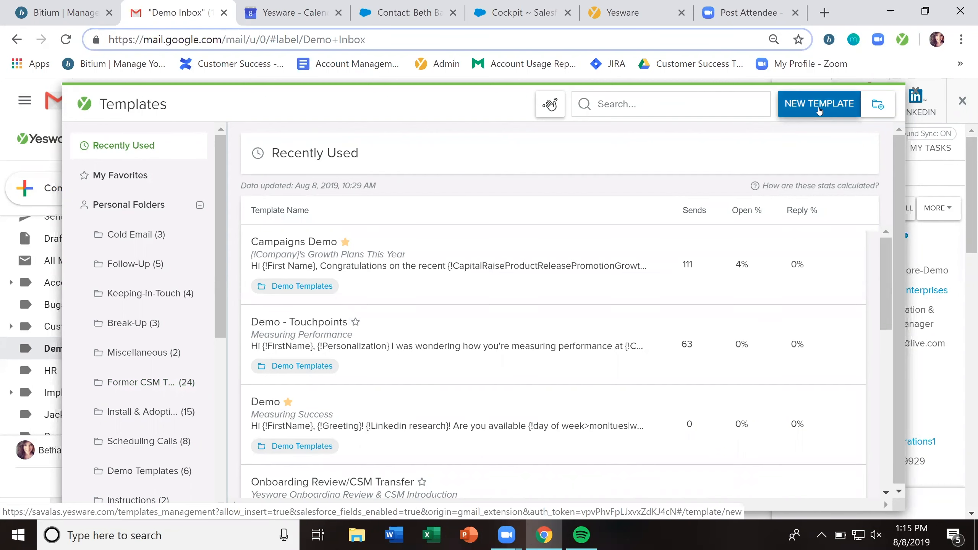
# Create a template named 'Demo Templates' and set it to save in the Demo Templates folder.
pyautogui.click(819, 111)
pyautogui.click(408, 182)
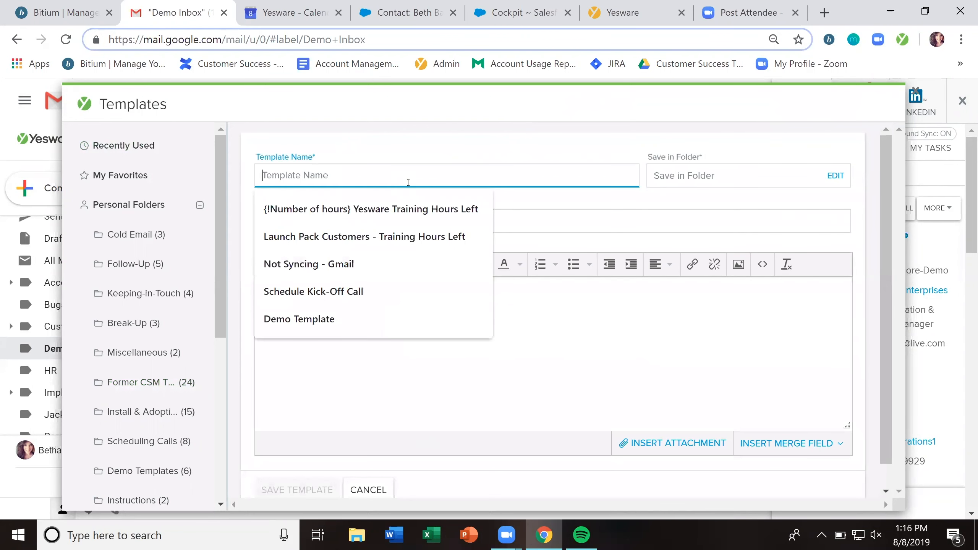
pyautogui.write('Demo Templates')
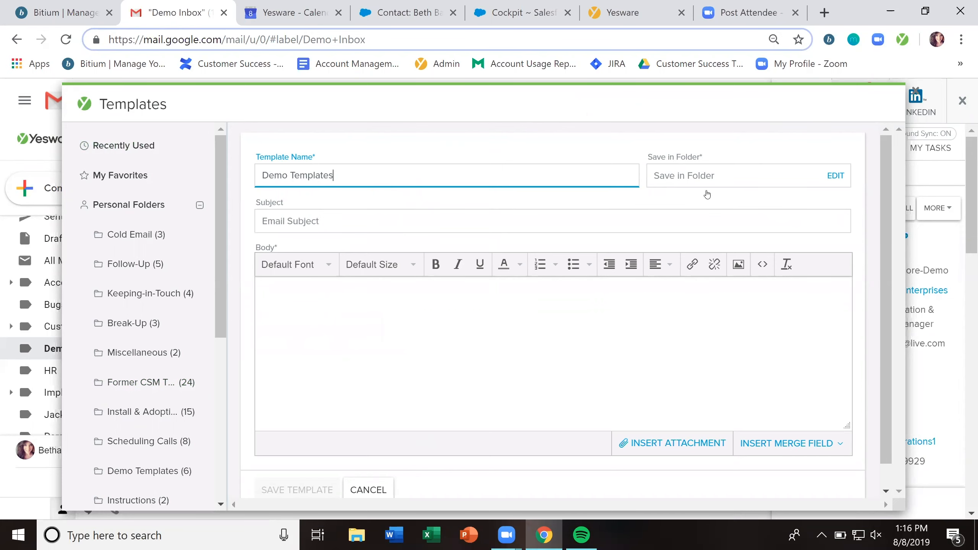
pyautogui.click(697, 184)
pyautogui.click(589, 315)
pyautogui.scroll(-5, 565, 400)
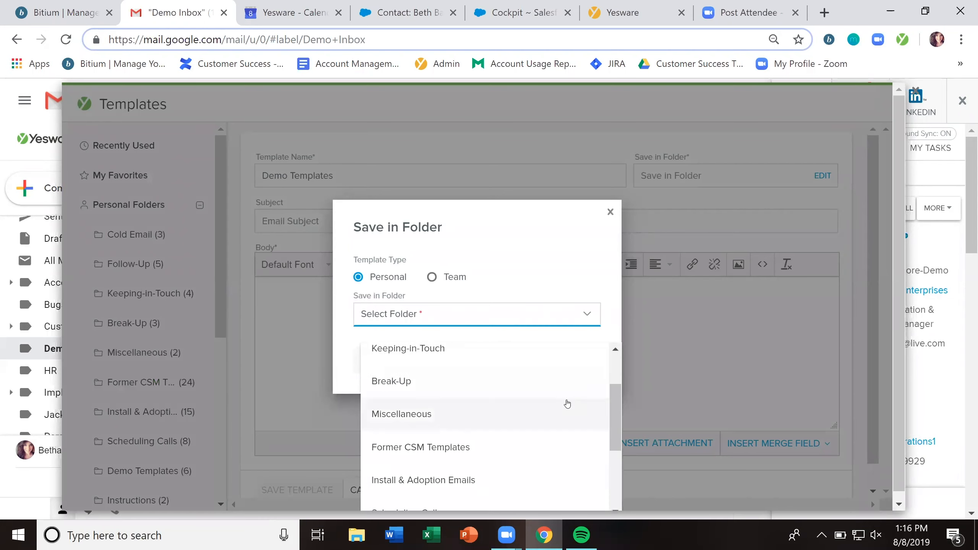
pyautogui.scroll(-1, 565, 403)
pyautogui.click(535, 402)
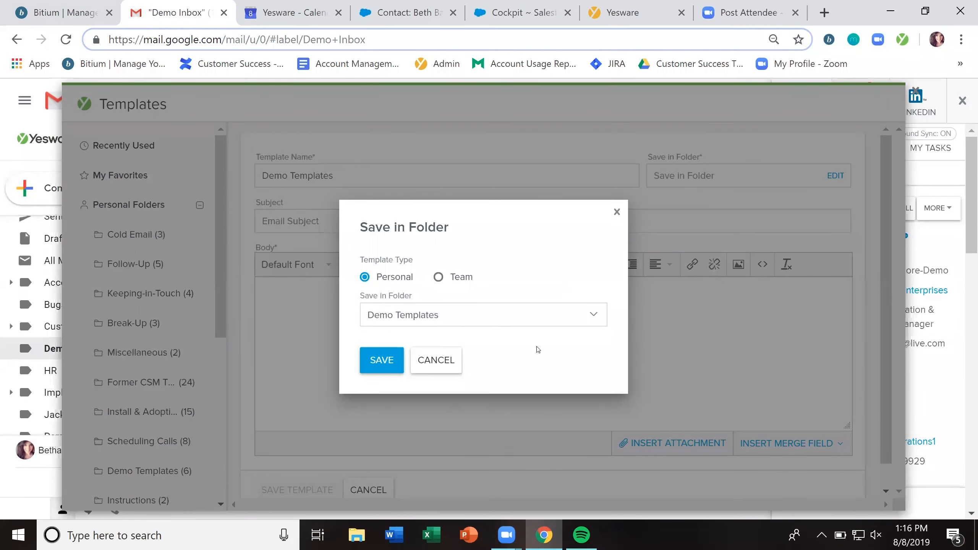
pyautogui.click(392, 364)
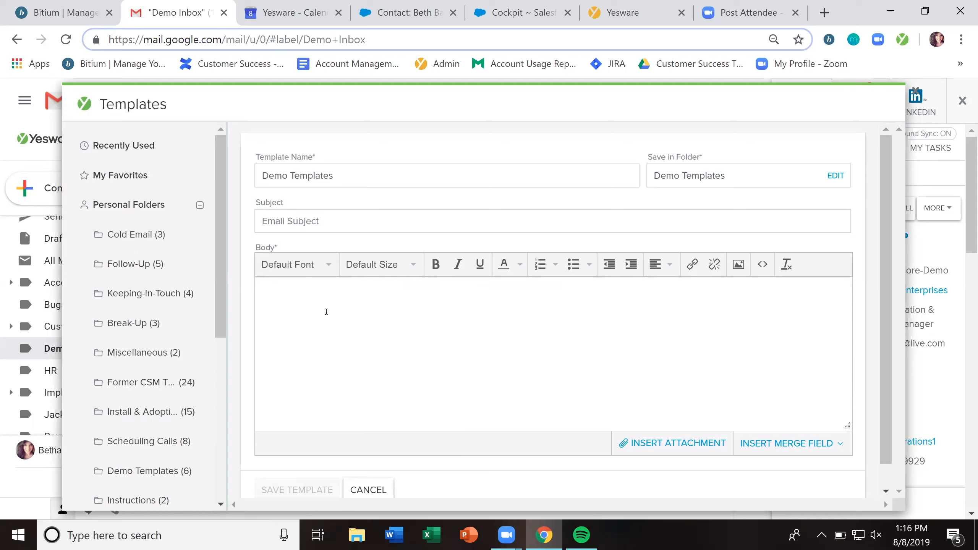
# Enter subject 'Measuring Success' and body 'Hi', then show the merge field types.
pyautogui.click(345, 223)
pyautogui.write('Measurin')
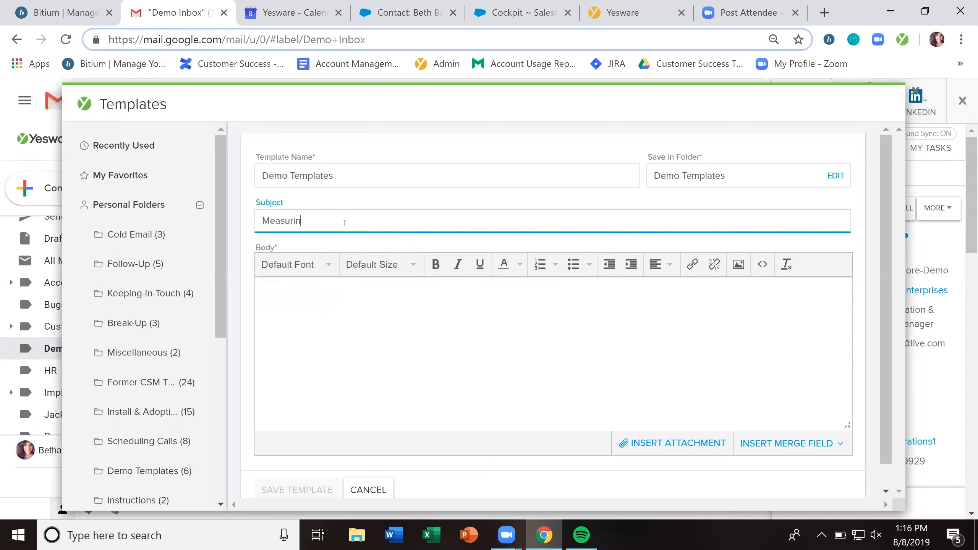
pyautogui.write('g Success')
pyautogui.click(339, 291)
pyautogui.write('Hi')
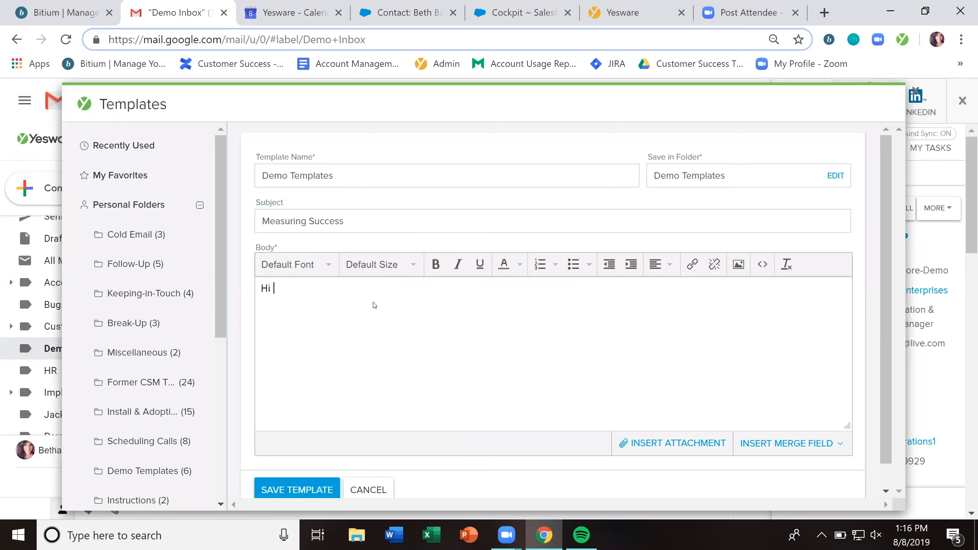
pyautogui.scroll(-1, 424, 327)
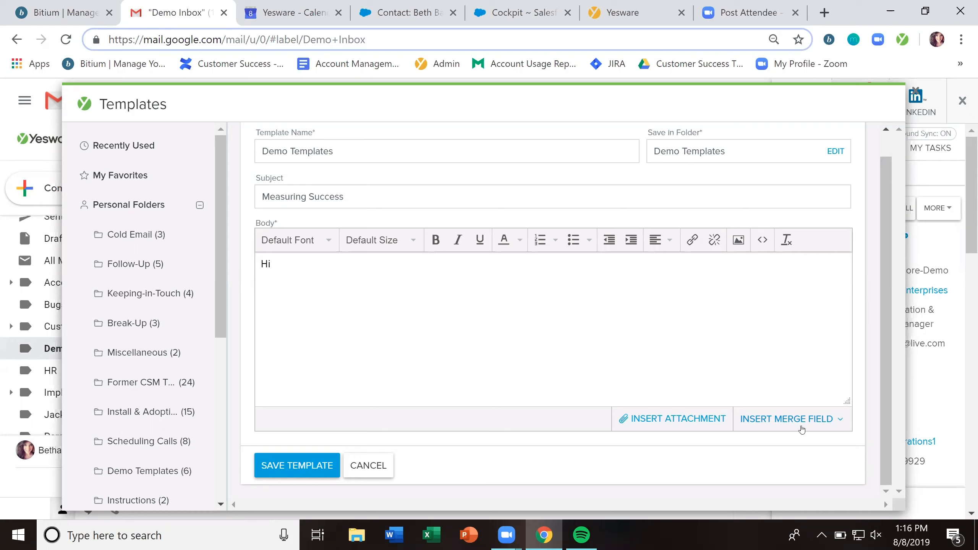
pyautogui.click(780, 423)
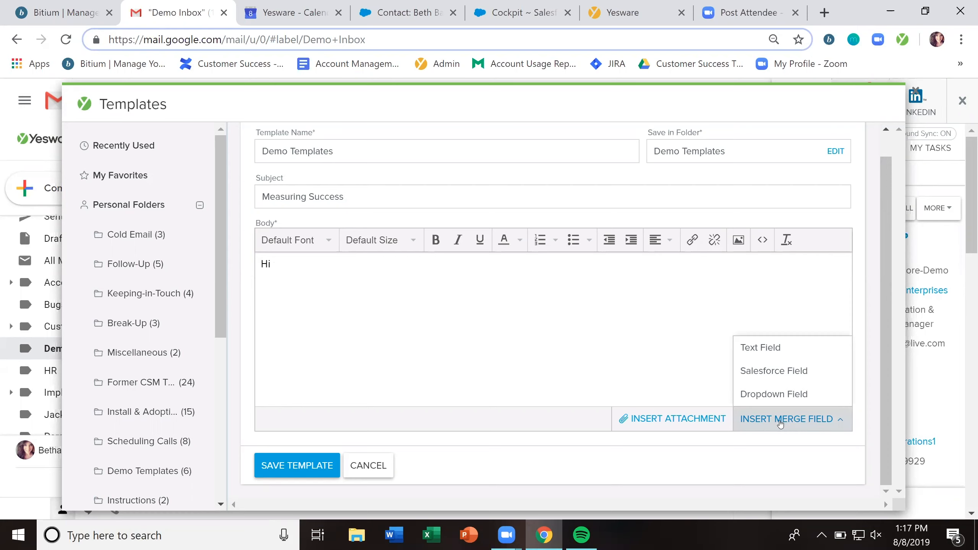
# Insert the Salesforce FirstName merge field, followed by a comma and a new line.
pyautogui.click(790, 372)
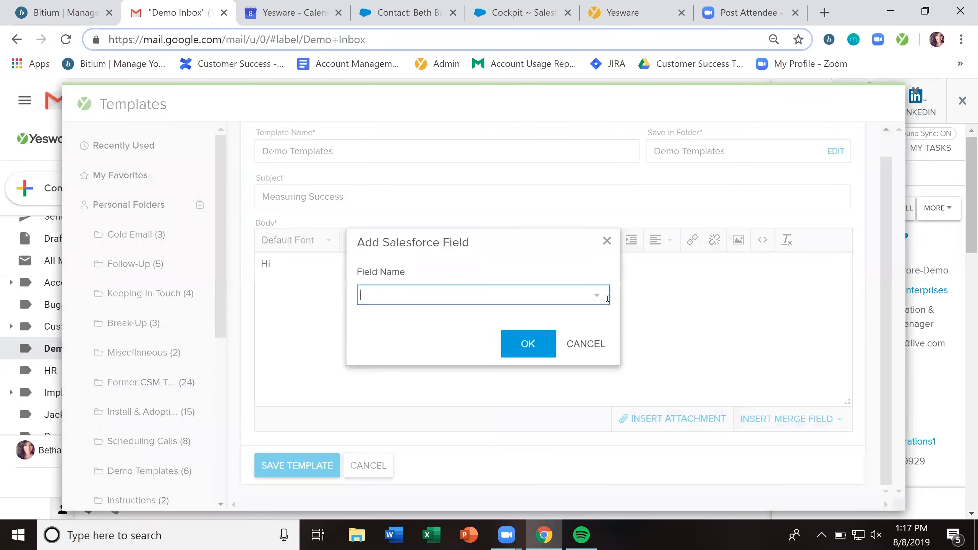
pyautogui.scroll(-8, 572, 340)
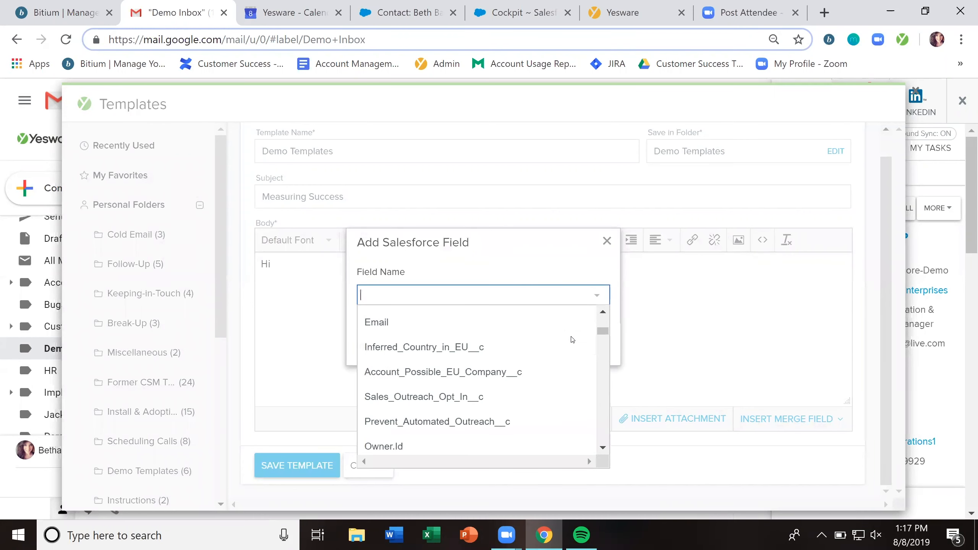
pyautogui.scroll(-10, 572, 339)
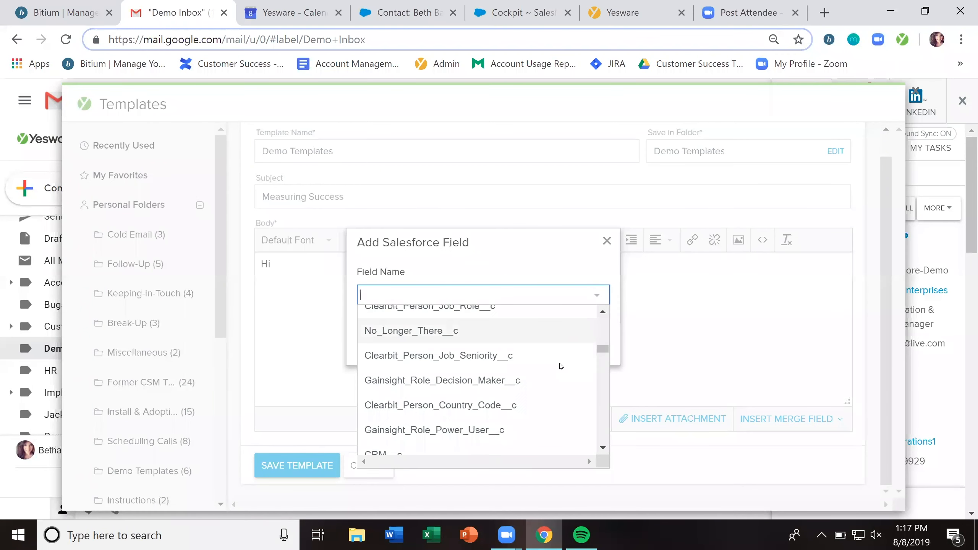
pyautogui.scroll(-3, 554, 378)
pyautogui.scroll(5, 520, 354)
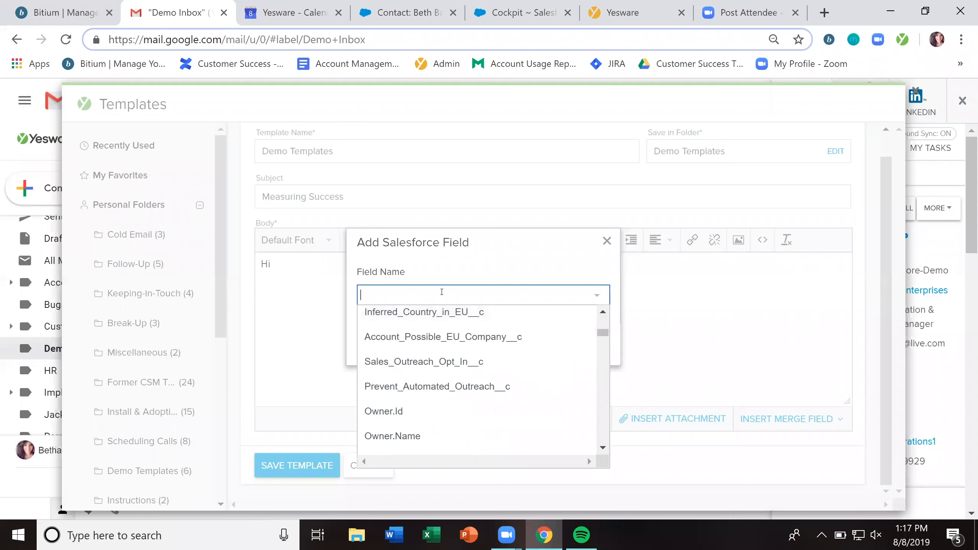
pyautogui.write('first')
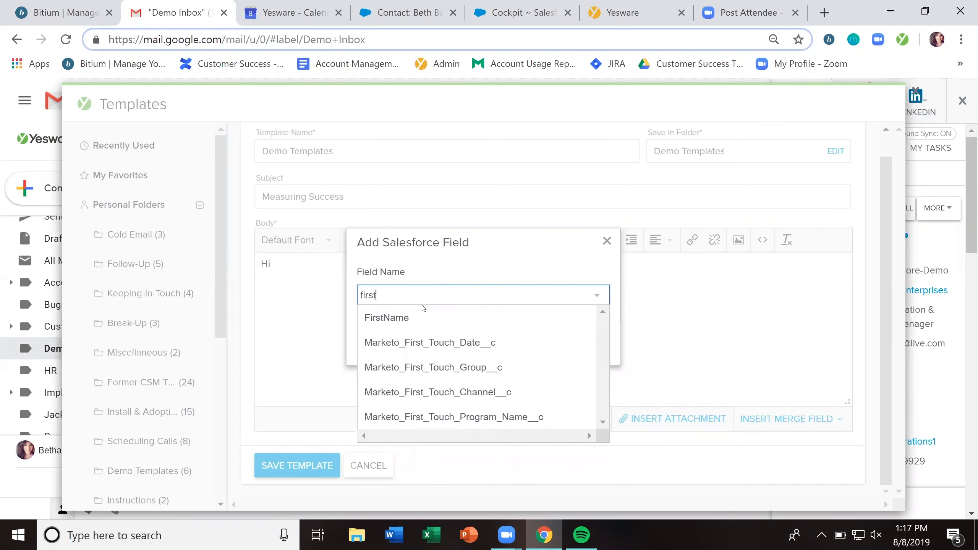
pyautogui.click(418, 320)
pyautogui.click(516, 344)
pyautogui.write(',')
pyautogui.press('Return')
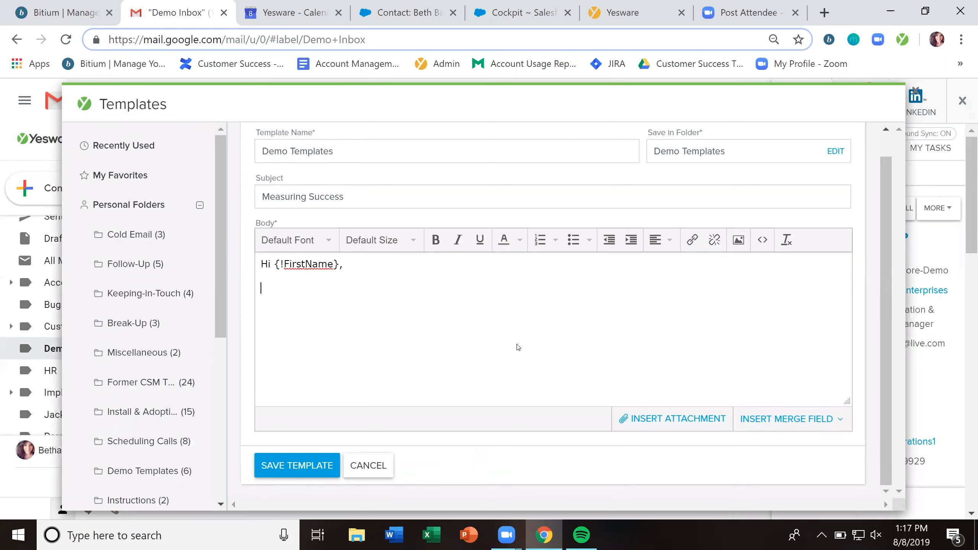
# Add a 'Greeting' text merge field followed by '!'.
pyautogui.click(777, 419)
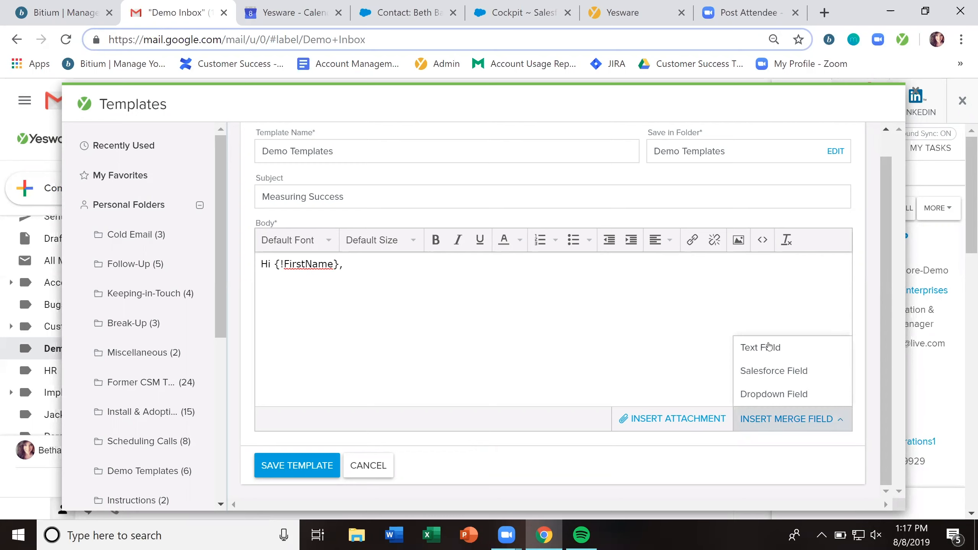
pyautogui.click(784, 349)
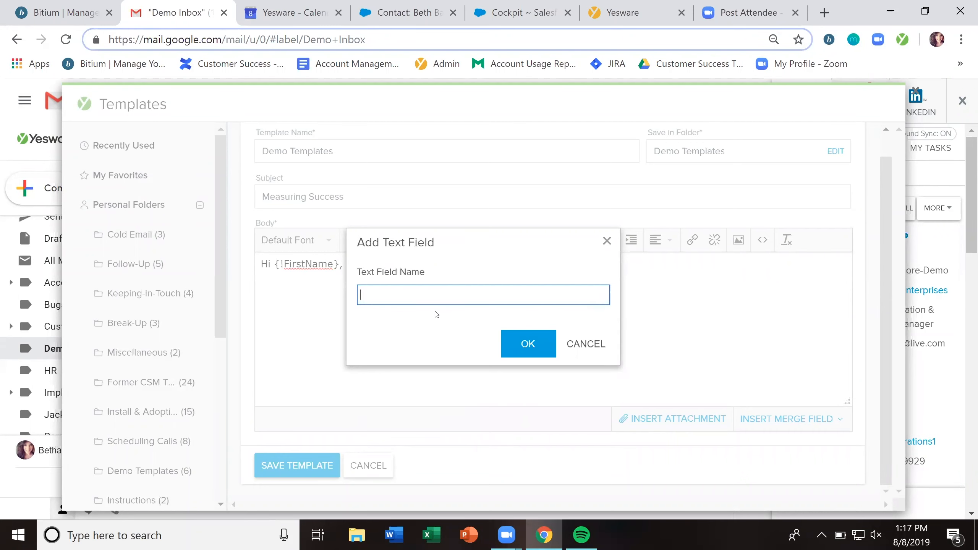
pyautogui.write('Greeting')
pyautogui.press('Return')
pyautogui.write('!')
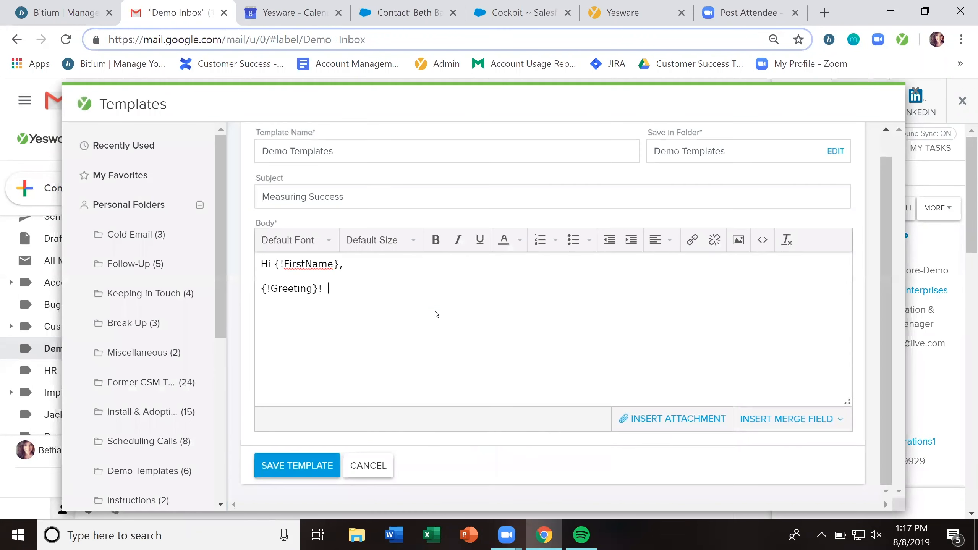
# Add a 'LinkedIn Research' text merge field, then type 'Are you available'.
pyautogui.click(772, 419)
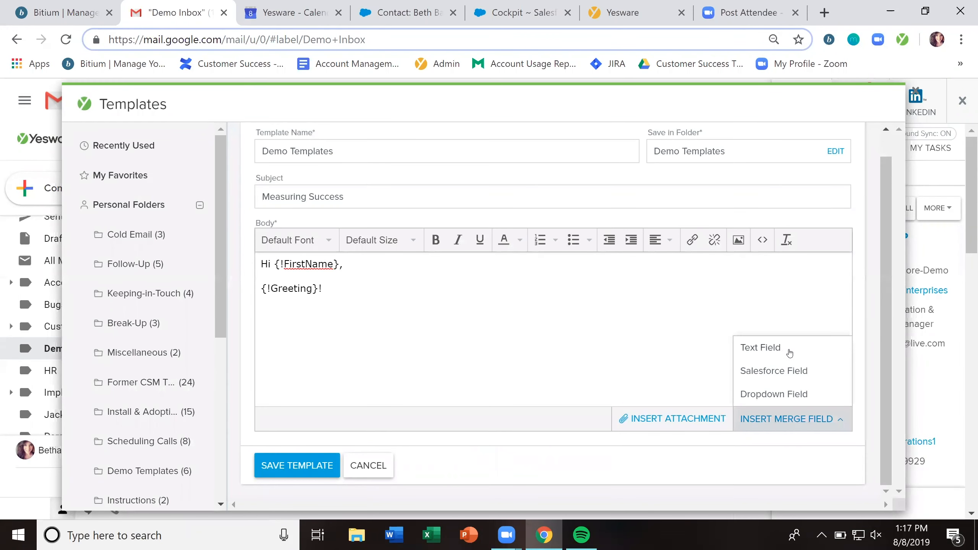
pyautogui.click(787, 350)
pyautogui.write('LinkedIn Researc')
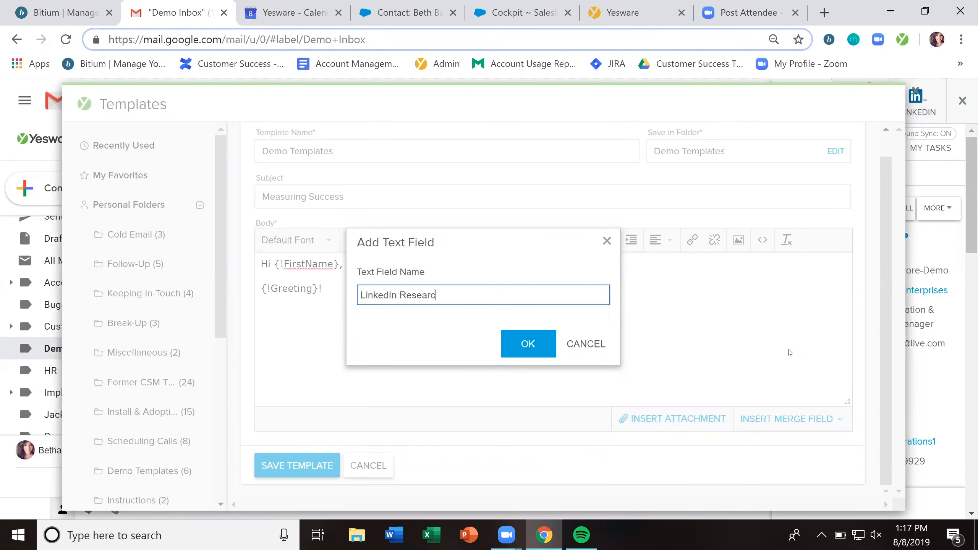
pyautogui.write('h')
pyautogui.press('Return')
pyautogui.write('Are')
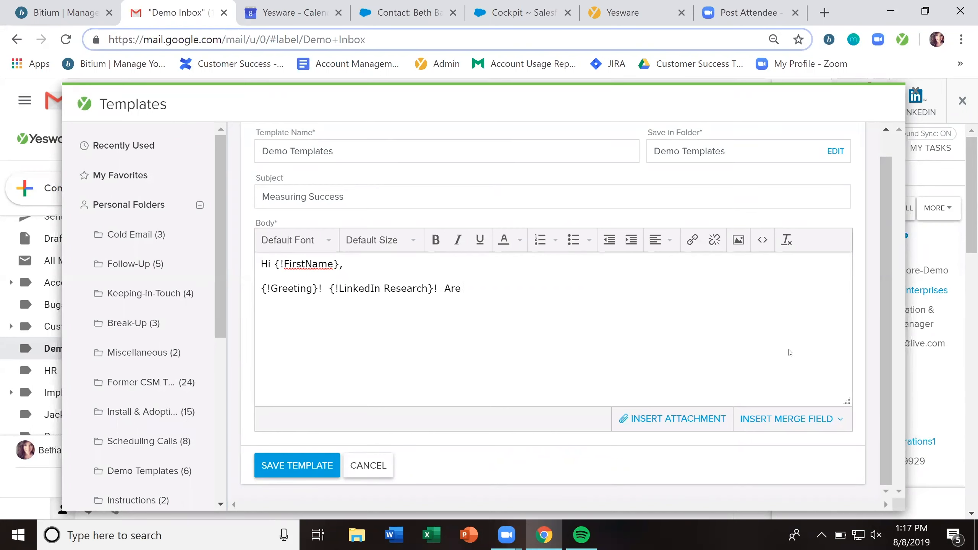
pyautogui.write(' you available')
pyautogui.click(769, 431)
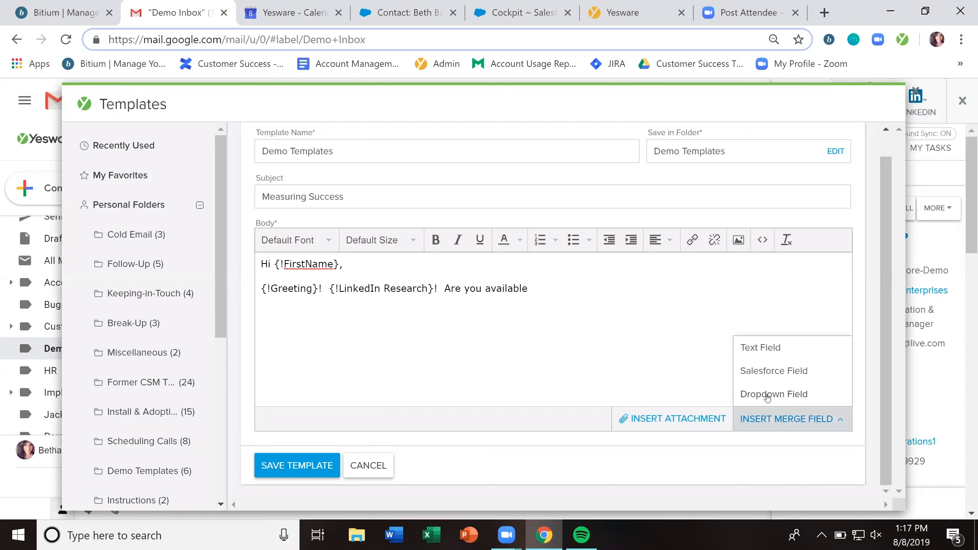
# Insert a 'day of week' dropdown field with options mon, tues and wed.
pyautogui.click(767, 396)
pyautogui.write('day of week')
pyautogui.press('Tab')
pyautogui.write('mon')
pyautogui.press('Tab')
pyautogui.write('tues')
pyautogui.press('Tab')
pyautogui.write('wed')
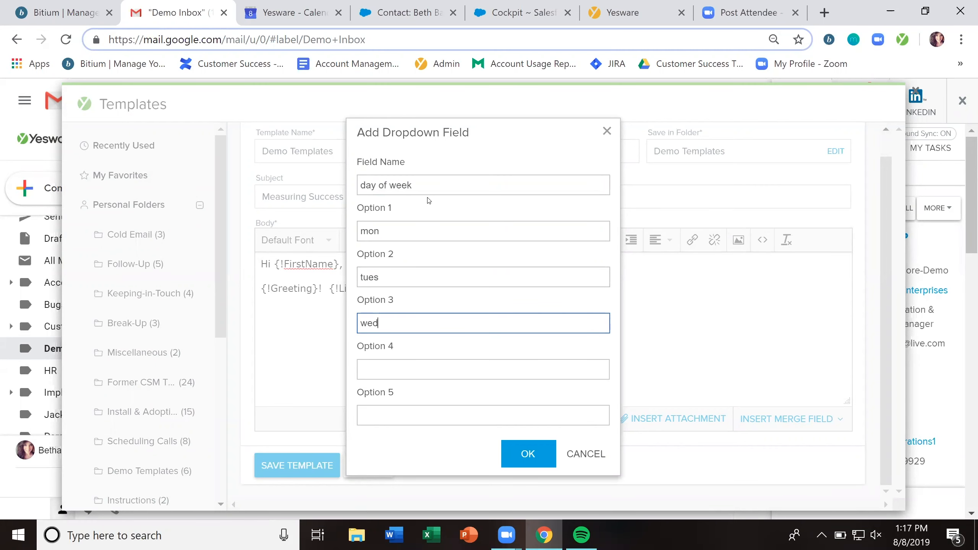
pyautogui.click(525, 453)
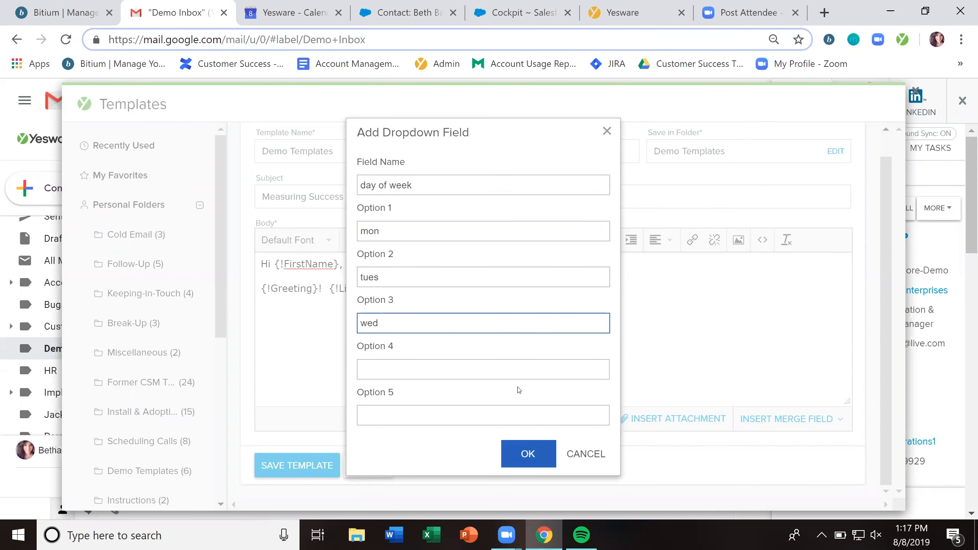
# Type '?' and a 'Best,' sign-off followed by the sender's name.
pyautogui.write('?  ')
pyautogui.write('Best,')
pyautogui.press('Return')
pyautogui.write('Bethany')
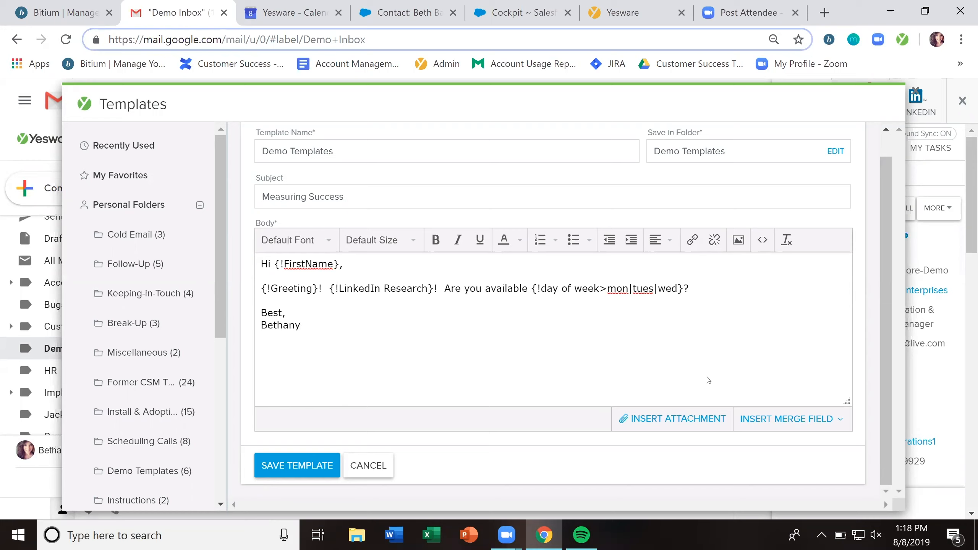
pyautogui.click(772, 417)
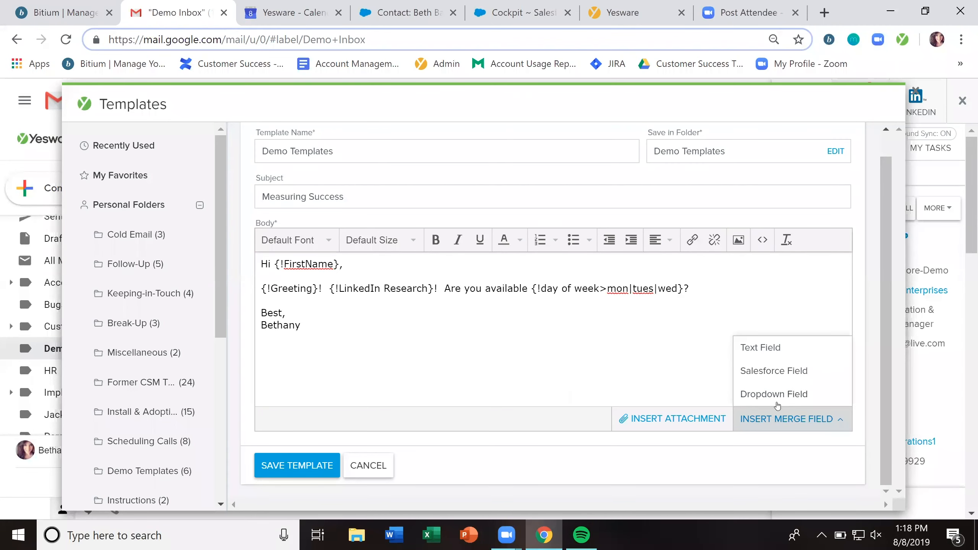
# Preview the Dropdown Field and image insertion dialogs, cancelling both unchanged.
pyautogui.click(773, 395)
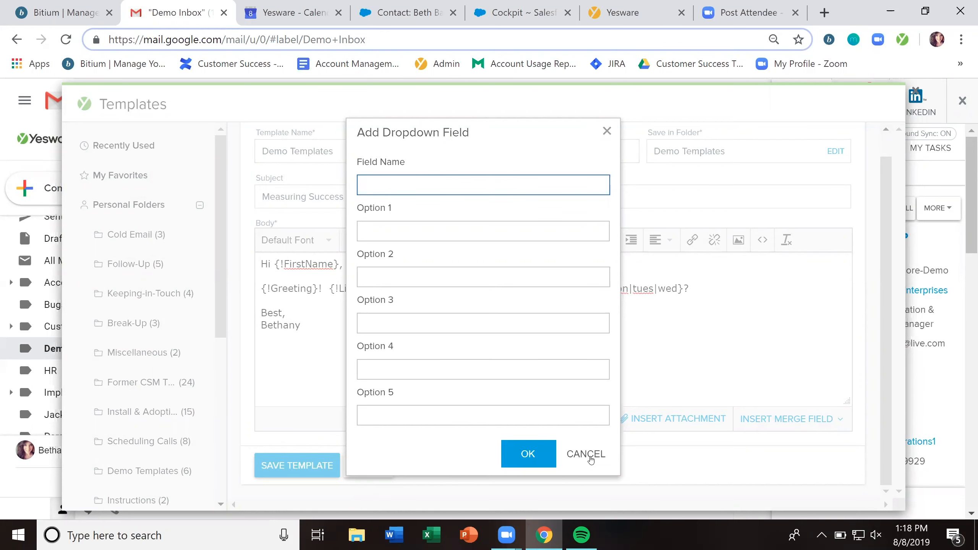
pyautogui.click(588, 454)
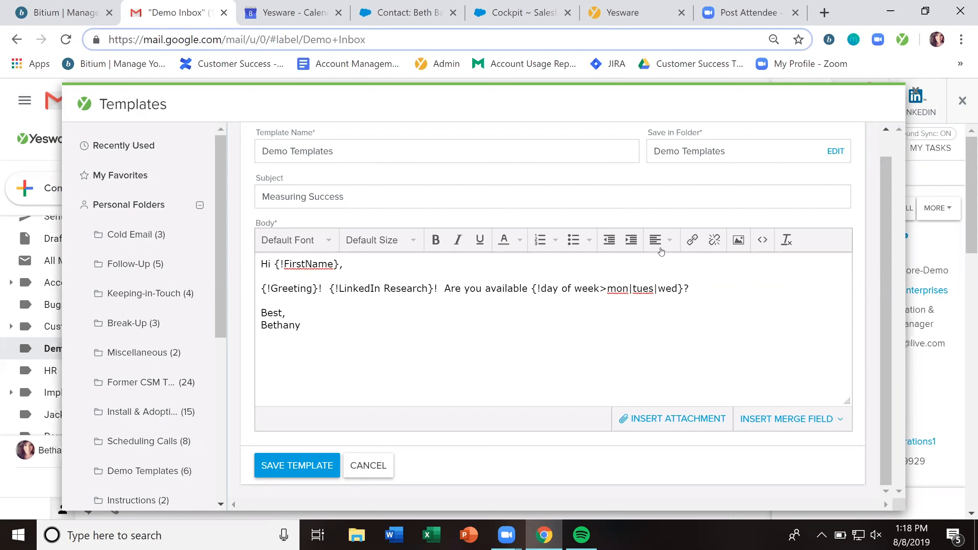
pyautogui.click(738, 240)
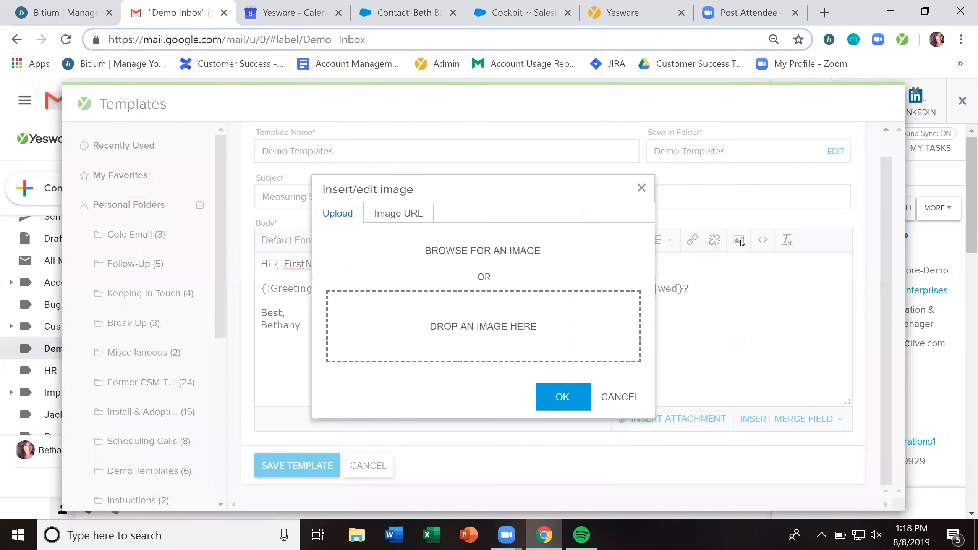
pyautogui.click(617, 399)
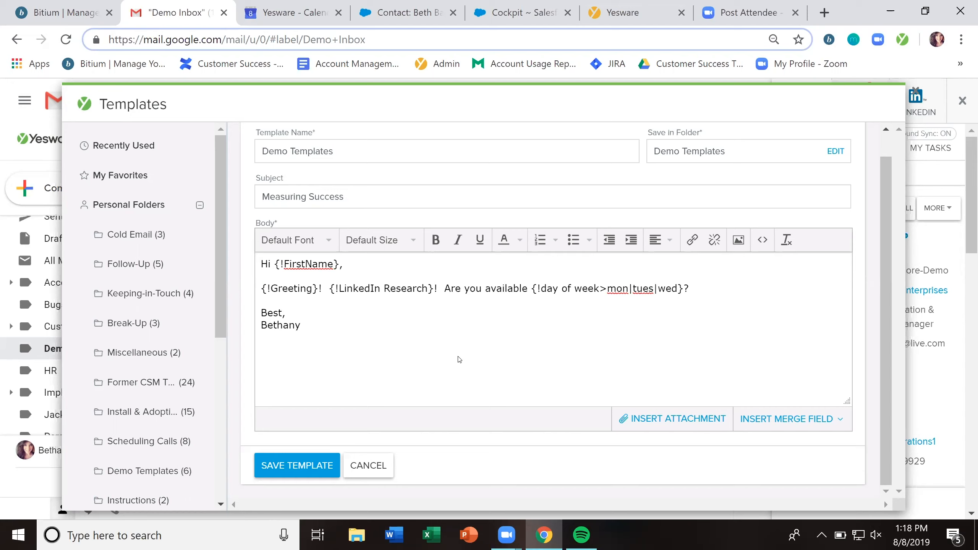
# Save the template, close the templates window and start a new email.
pyautogui.click(295, 466)
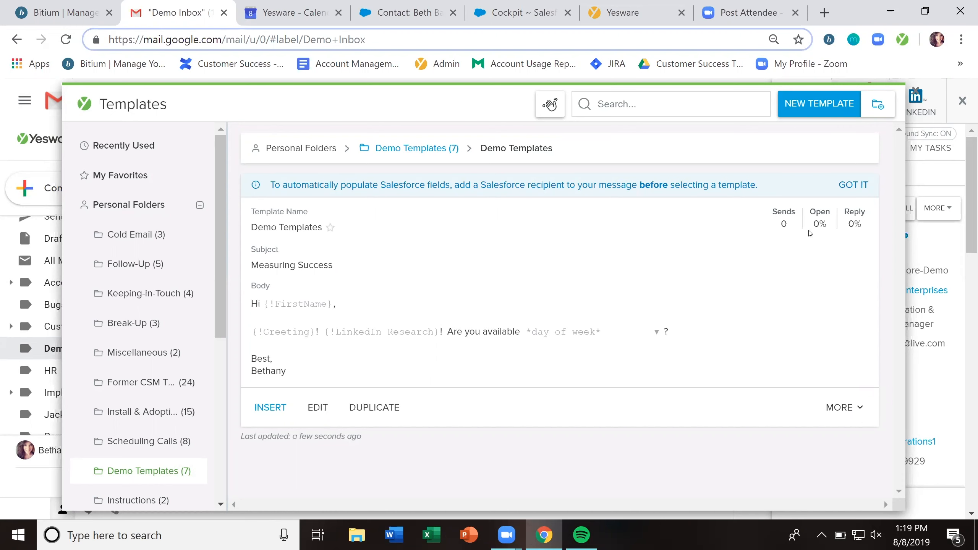
pyautogui.click(917, 92)
pyautogui.click(58, 191)
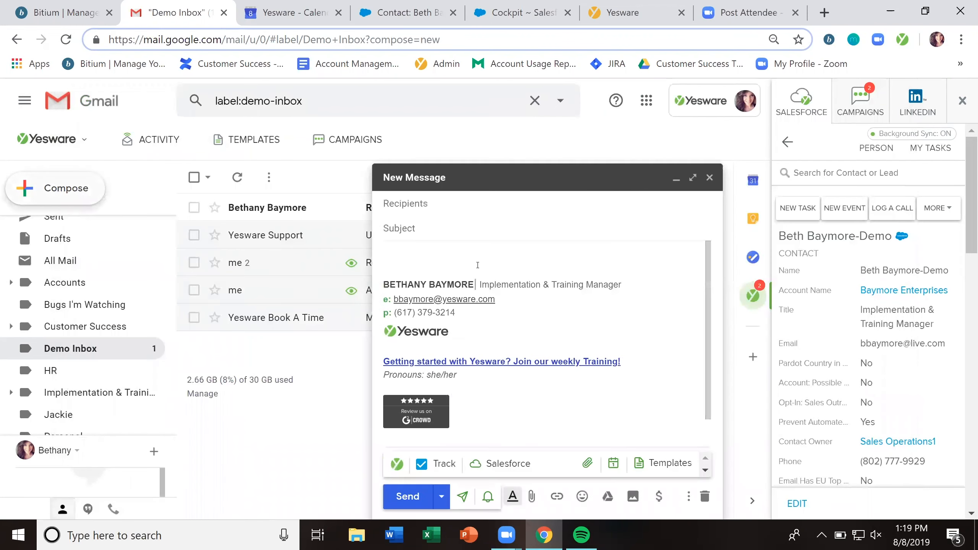
# Address the draft to the suggested contact and bring up the templates list.
pyautogui.write('bbaymore')
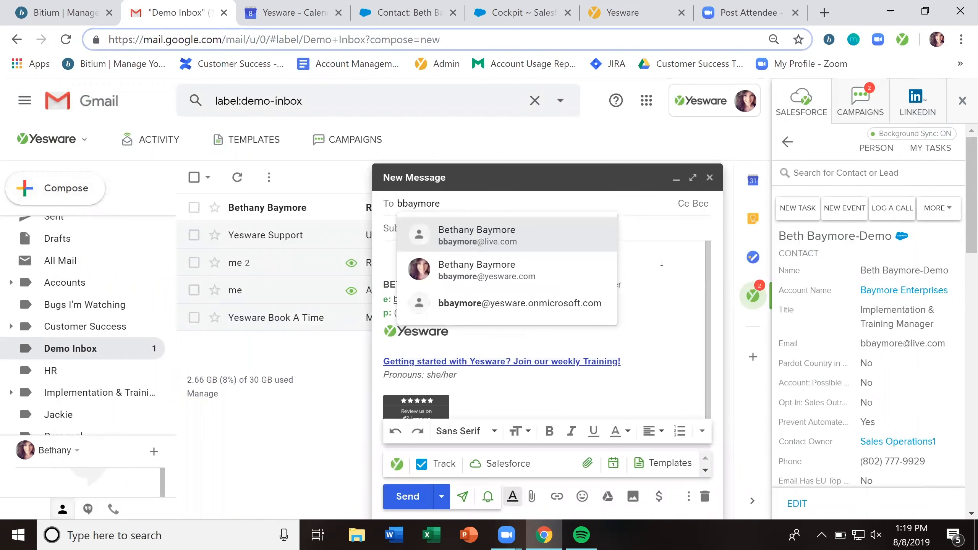
pyautogui.press('Return')
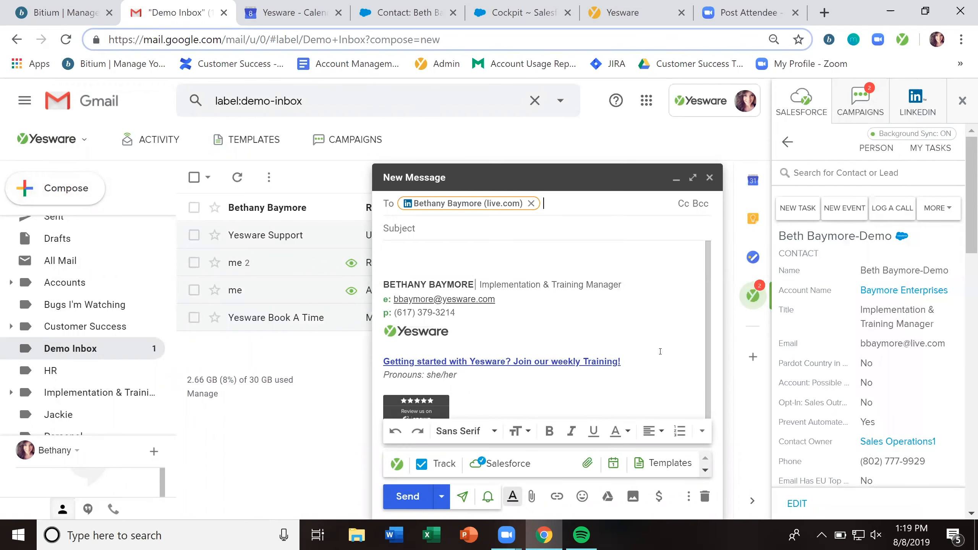
pyautogui.click(661, 470)
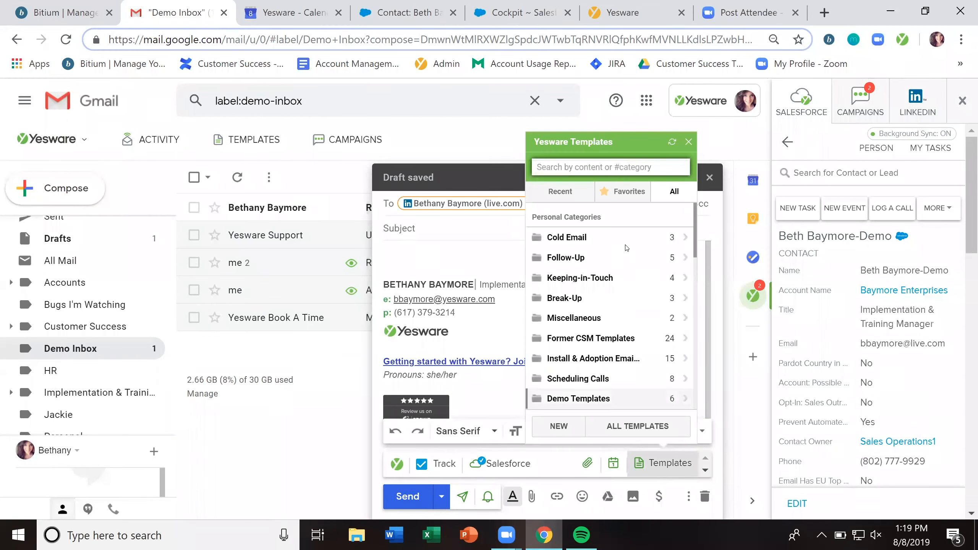
pyautogui.scroll(-6, 616, 308)
pyautogui.scroll(-1, 602, 390)
pyautogui.scroll(5, 635, 258)
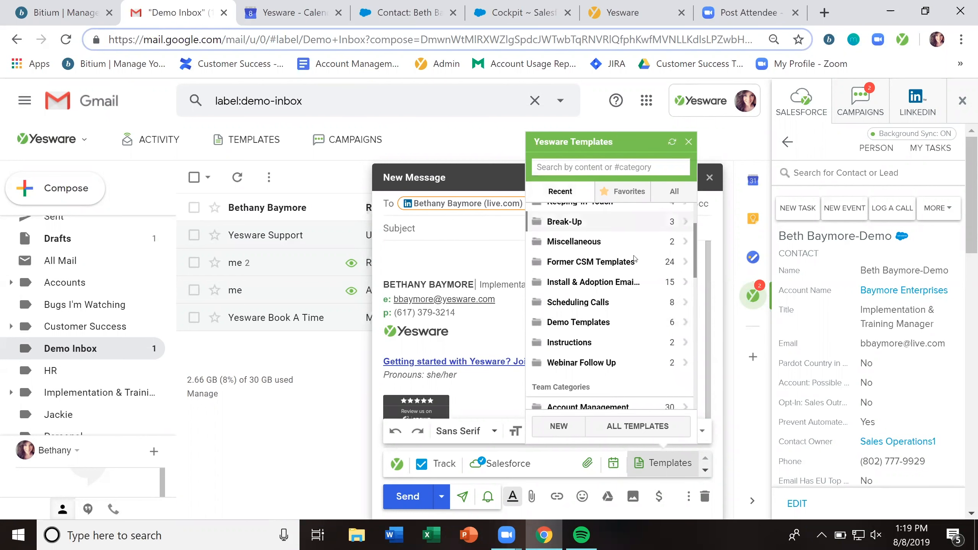
pyautogui.scroll(5, 635, 259)
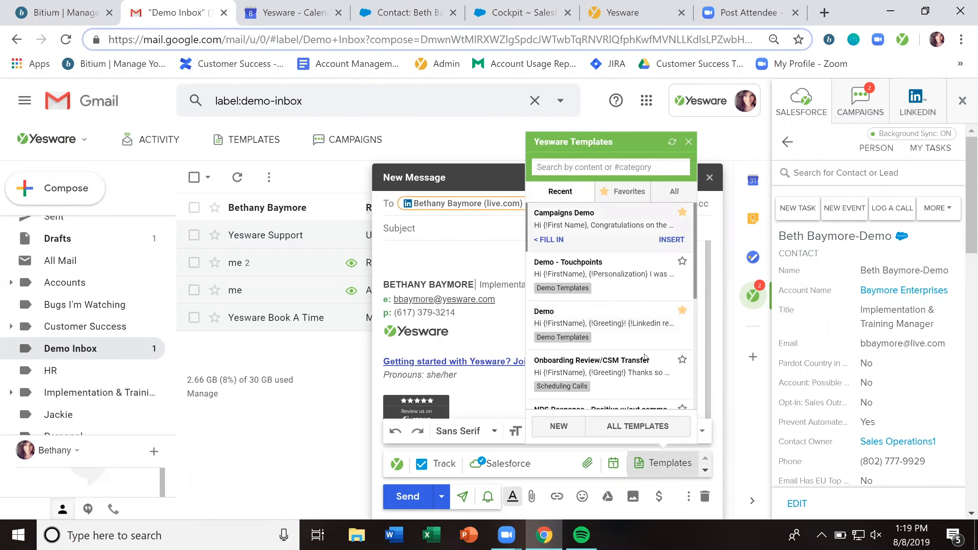
# Filter to favourite templates and open the Demo template's fill-in form.
pyautogui.click(627, 199)
pyautogui.click(586, 168)
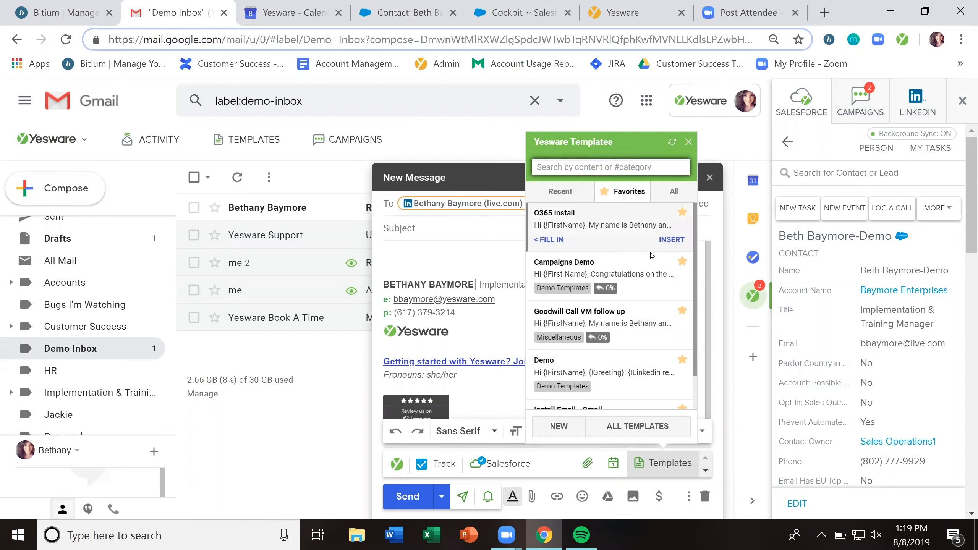
pyautogui.moveTo(652, 256)
pyautogui.scroll(-1, 651, 258)
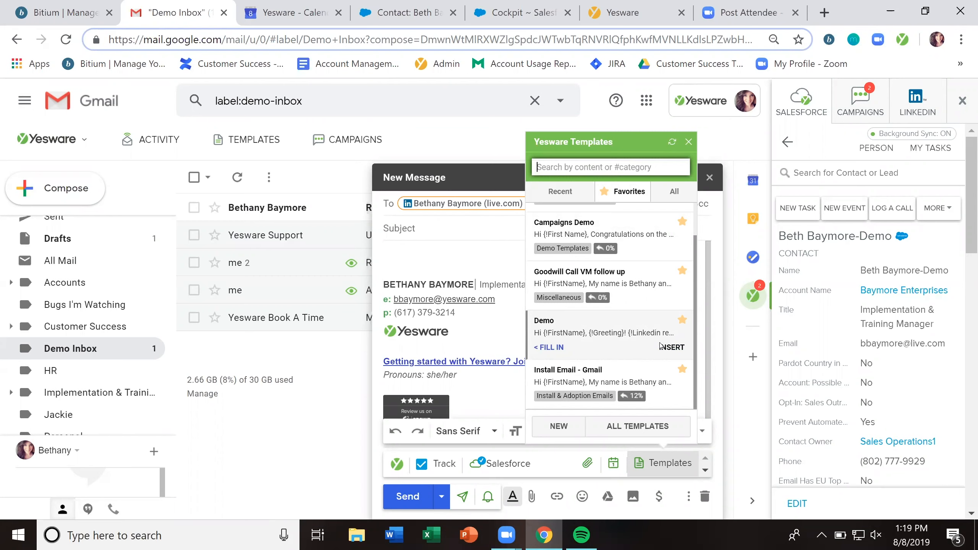
pyautogui.click(551, 348)
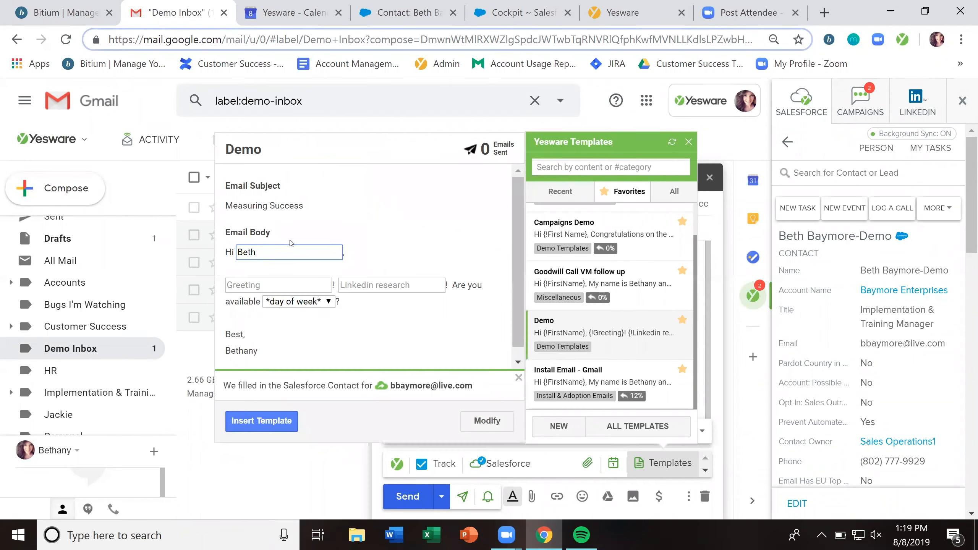
# Keep the auto-filled first name; fill Greeting 'Good morning' and LinkedIn Research 'Congrats on the promotion'.
pyautogui.doubleClick(261, 251)
pyautogui.click(280, 253)
pyautogui.moveTo(251, 385); pyautogui.dragTo(480, 389)
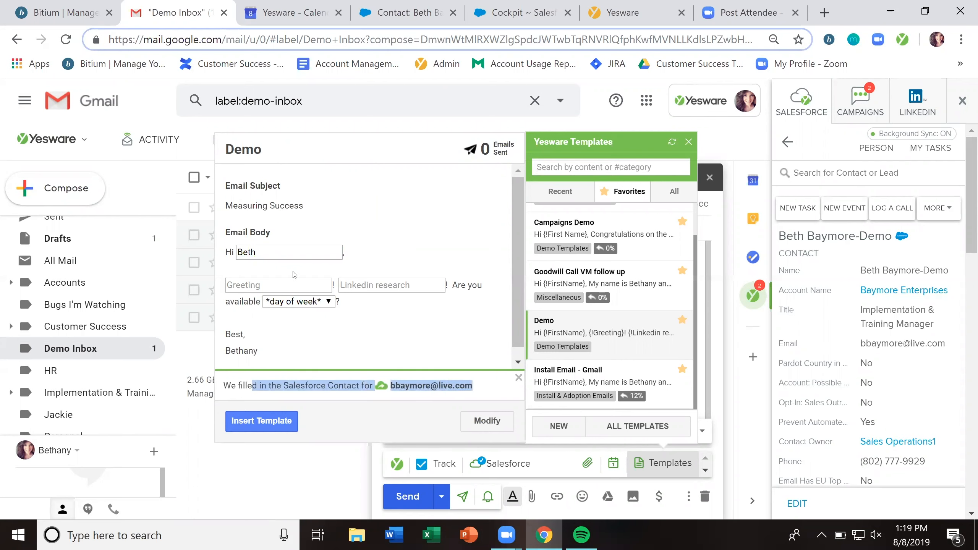
pyautogui.click(272, 283)
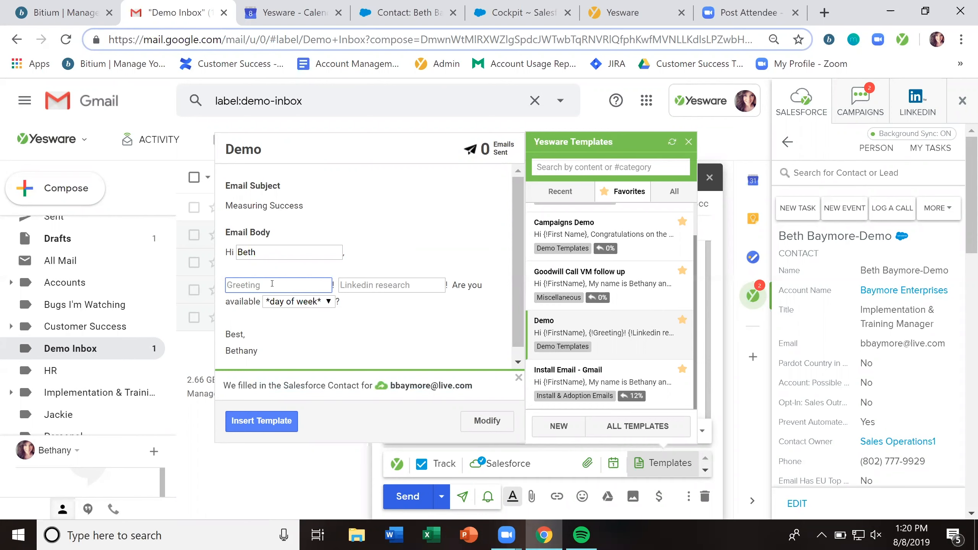
pyautogui.write('Good morning')
pyautogui.press('Tab')
pyautogui.write('Cong')
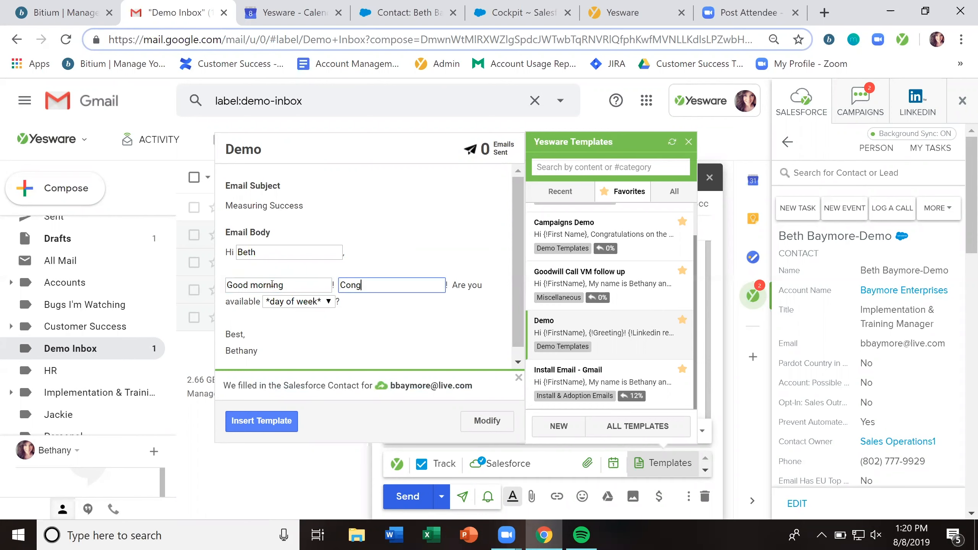
pyautogui.write('rats on the promtion')
pyautogui.press('BackSpace')
pyautogui.press('BackSpace')
pyautogui.press('BackSpace')
pyautogui.write('o')
pyautogui.press('BackSpace')
pyautogui.press('BackSpace')
pyautogui.write('otion')
# Choose tues for the day of week and insert the filled template.
pyautogui.click(290, 304)
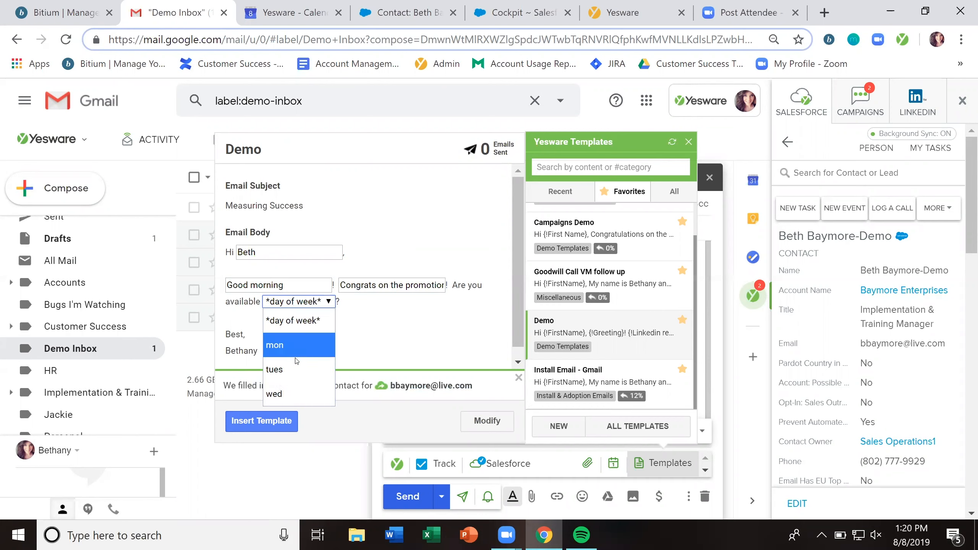
pyautogui.click(295, 364)
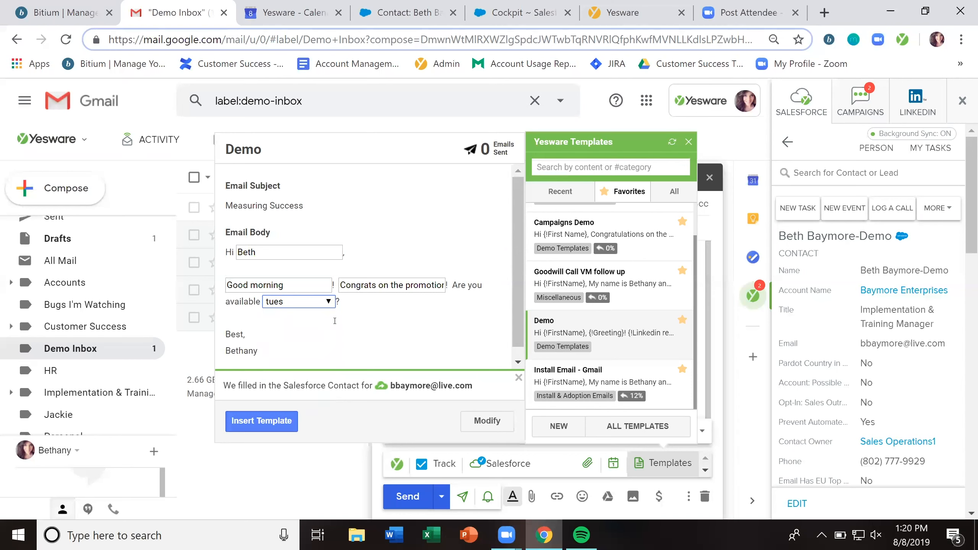
pyautogui.click(261, 421)
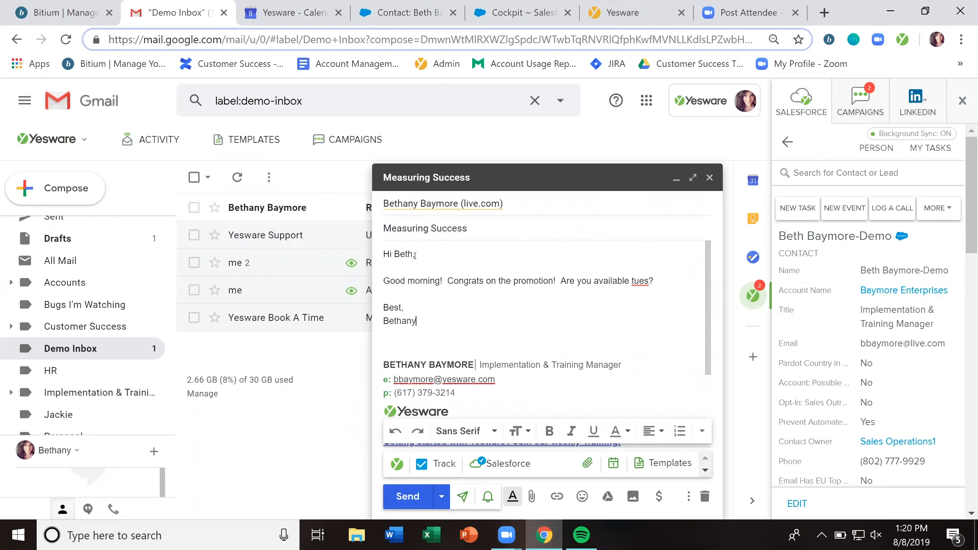
# Add a test line 'asdlkfjalsdfjlaskd' after the availability question.
pyautogui.moveTo(392, 282); pyautogui.dragTo(569, 281)
pyautogui.click(622, 297)
pyautogui.click(684, 279)
pyautogui.press('Return')
pyautogui.press('Return')
pyautogui.write('asdlkfjalsdfjlaskd')
# Replace 'tues' with 'Tuesday' and add blank lines after the question.
pyautogui.doubleClick(635, 281)
pyautogui.write('Tuesday')
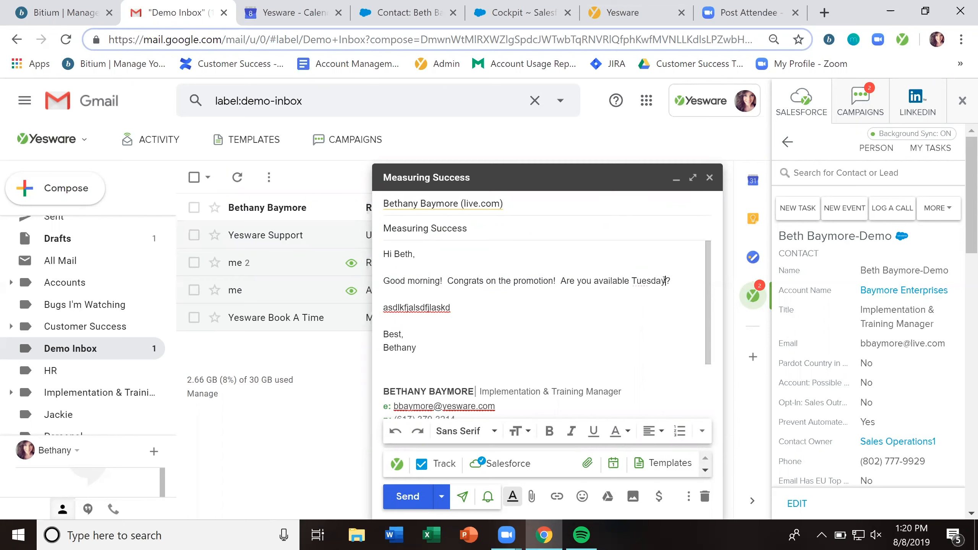
pyautogui.click(684, 282)
pyautogui.press('Return')
pyautogui.press('Return')
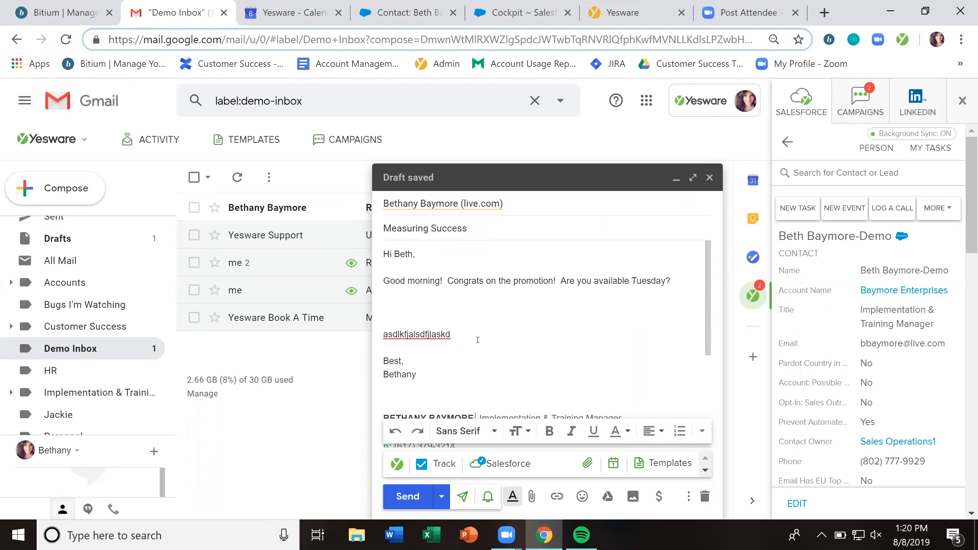
pyautogui.click(663, 464)
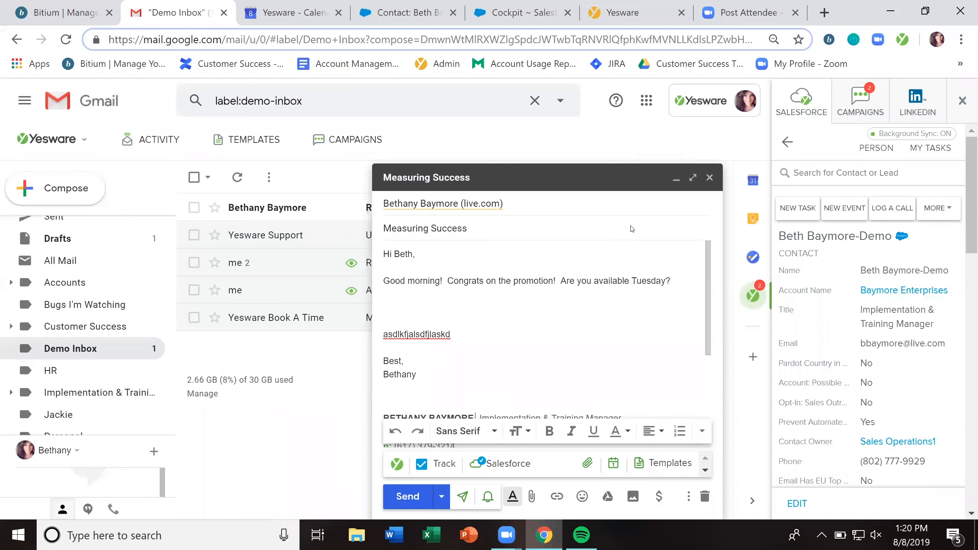
# Search templates for 'docu' and insert the Change DocuSign Signers template text.
pyautogui.write('d')
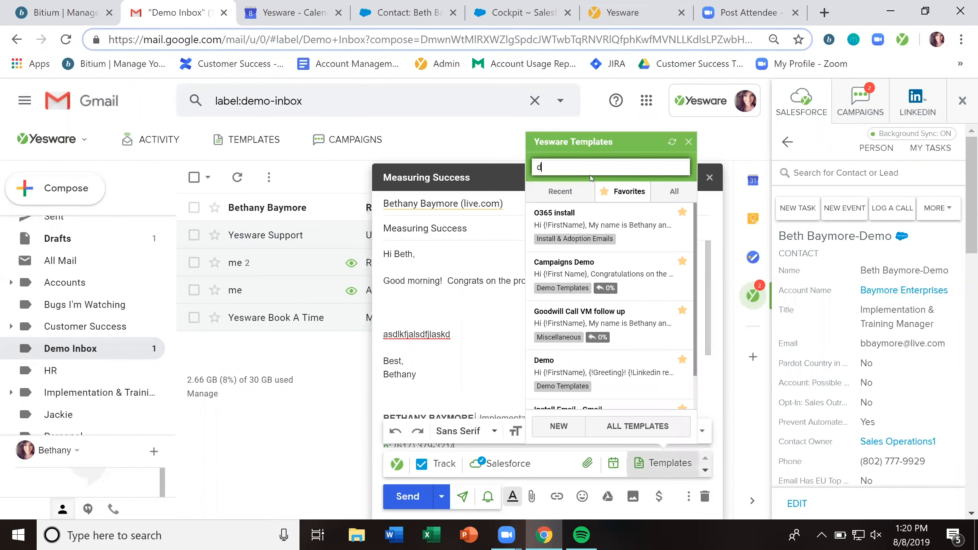
pyautogui.write('ocugsi')
pyautogui.press('BackSpace')
pyautogui.press('BackSpace')
pyautogui.press('BackSpace')
pyautogui.moveTo(625, 239)
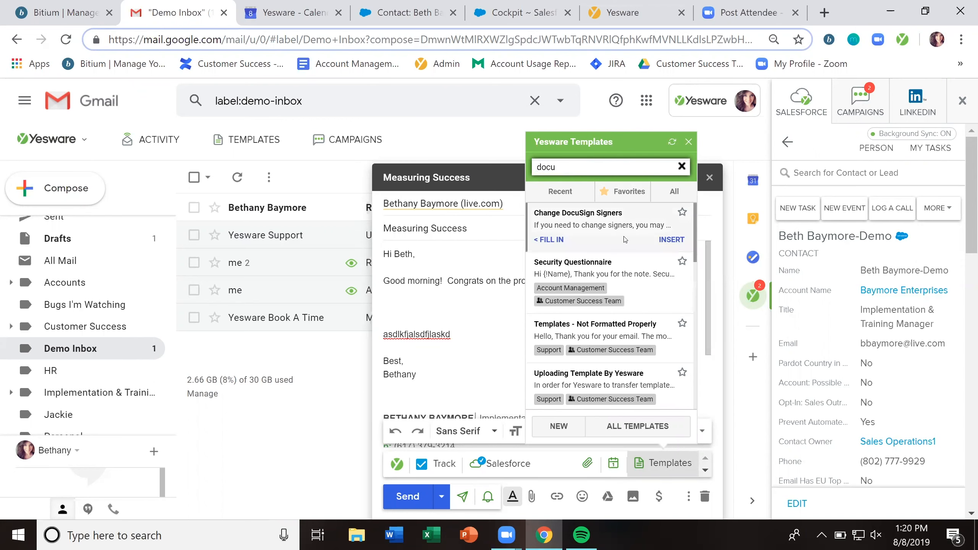
pyautogui.click(664, 240)
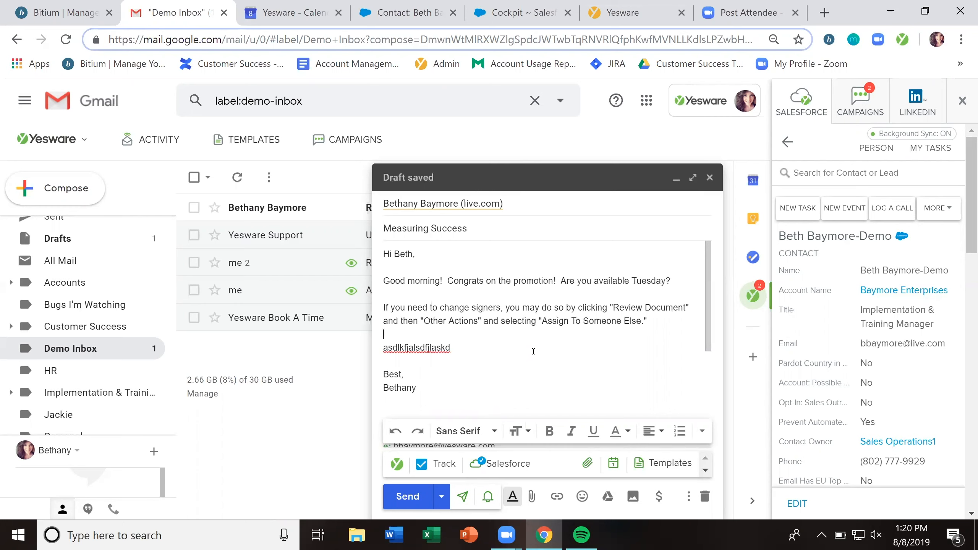
# Reopen and close the templates list, then discard the draft.
pyautogui.click(645, 464)
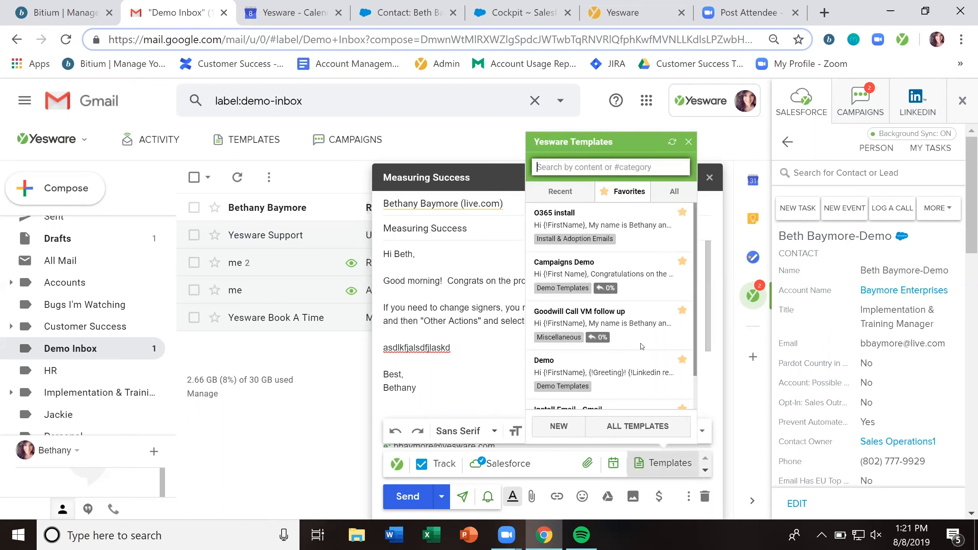
pyautogui.moveTo(621, 210)
pyautogui.click(678, 462)
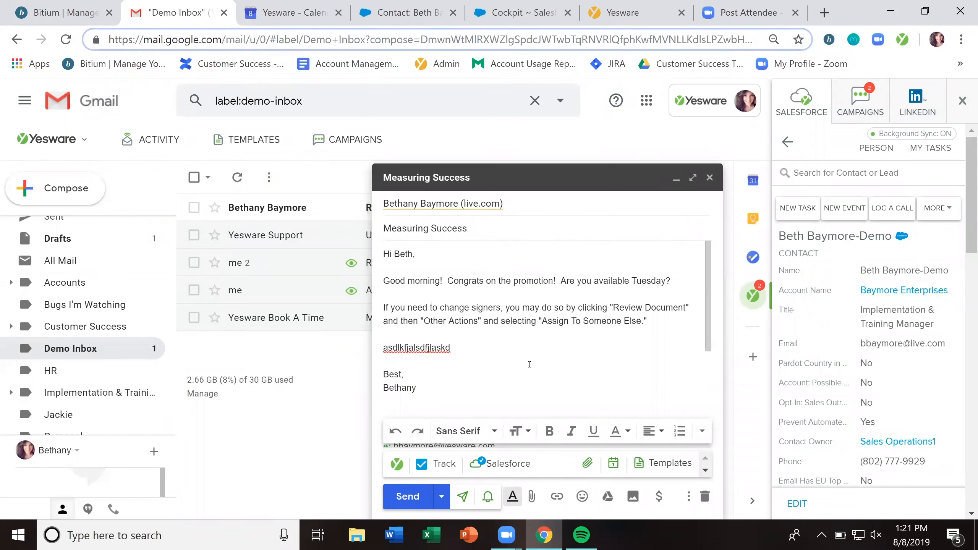
pyautogui.click(704, 496)
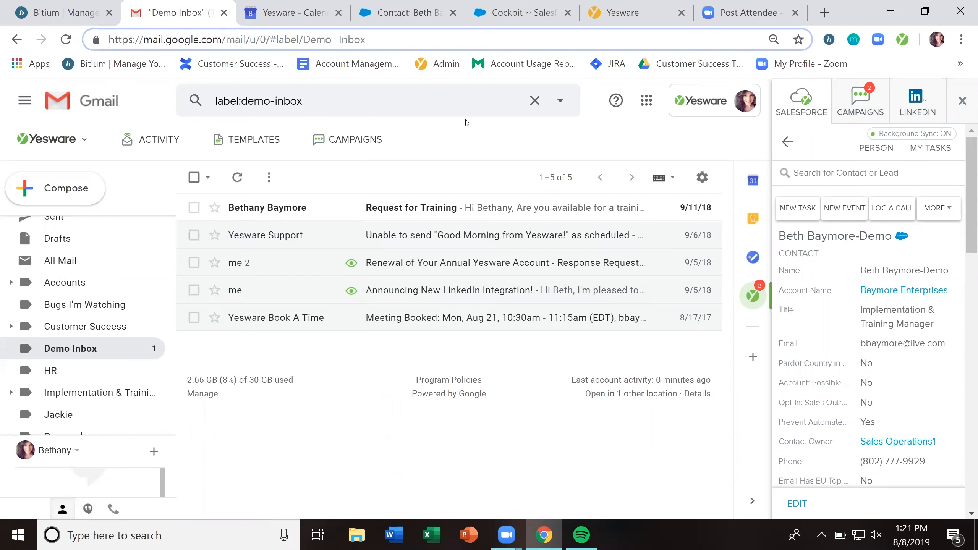
# Glance at the campaigns overview, close it, and list today's due campaign touches in the sidebar.
pyautogui.click(355, 141)
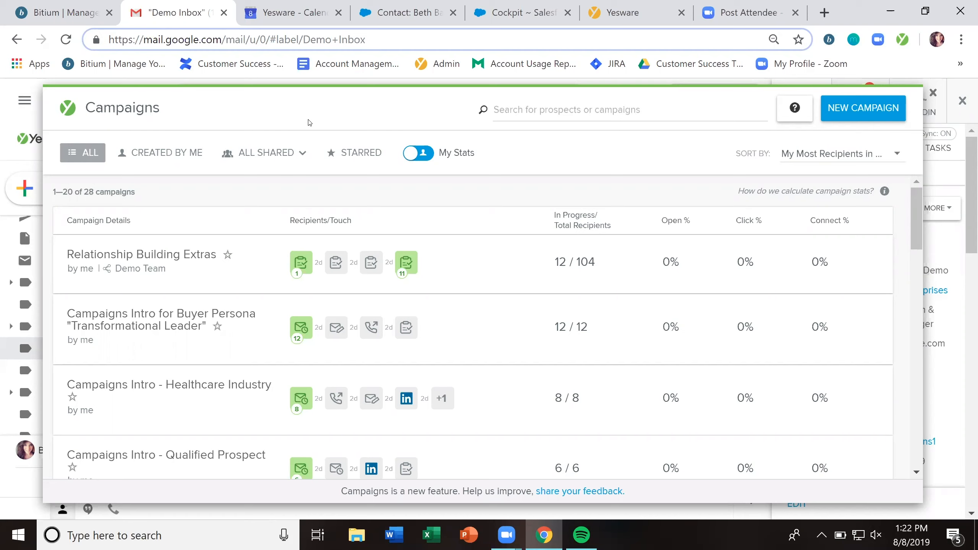
pyautogui.moveTo(719, 269)
pyautogui.press('Escape')
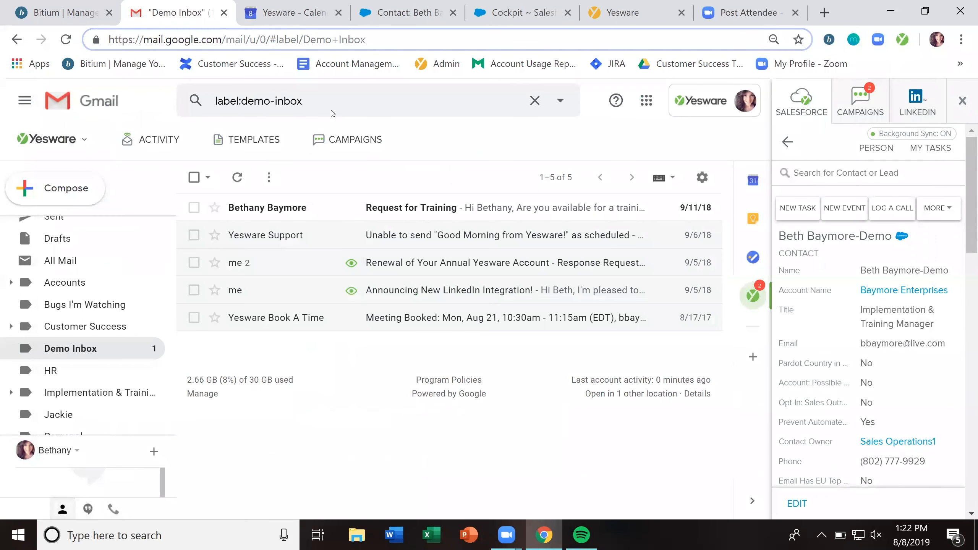
pyautogui.click(859, 102)
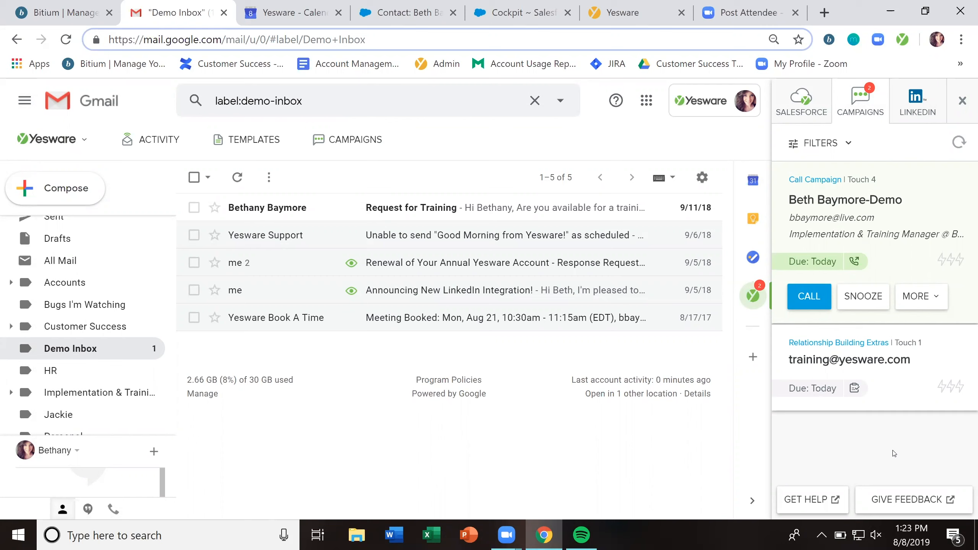
# Open the campaigns overview listing every campaign with its recipients and open rates.
pyautogui.click(351, 139)
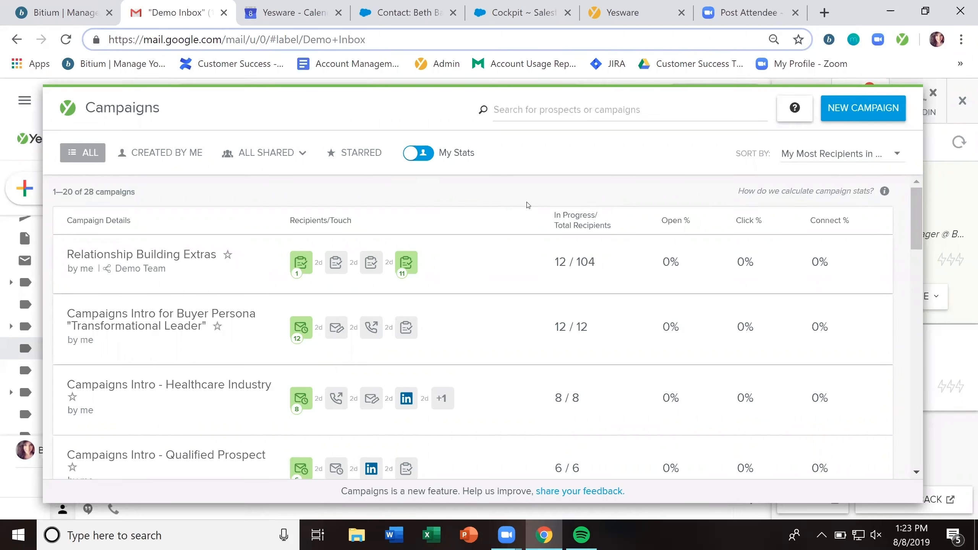
pyautogui.click(857, 116)
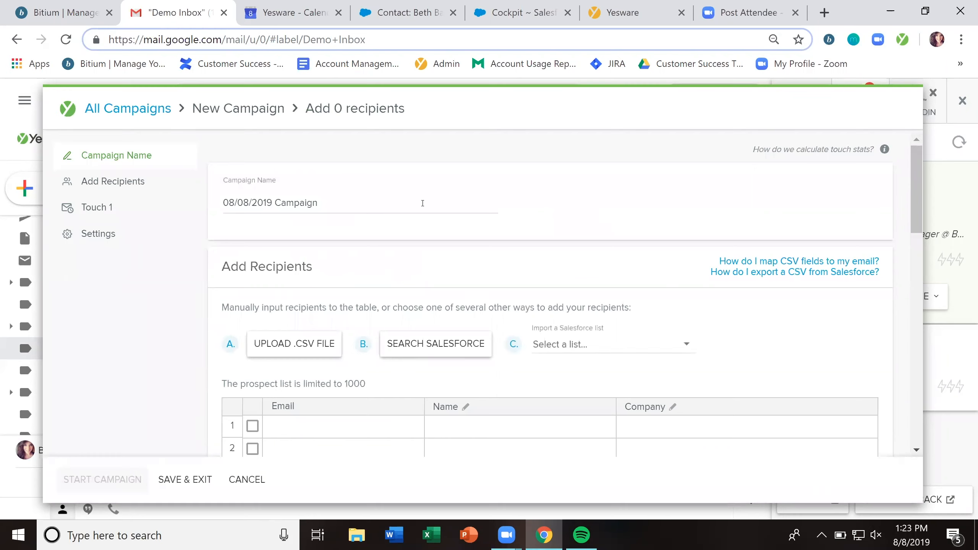
pyautogui.tripleClick(315, 204)
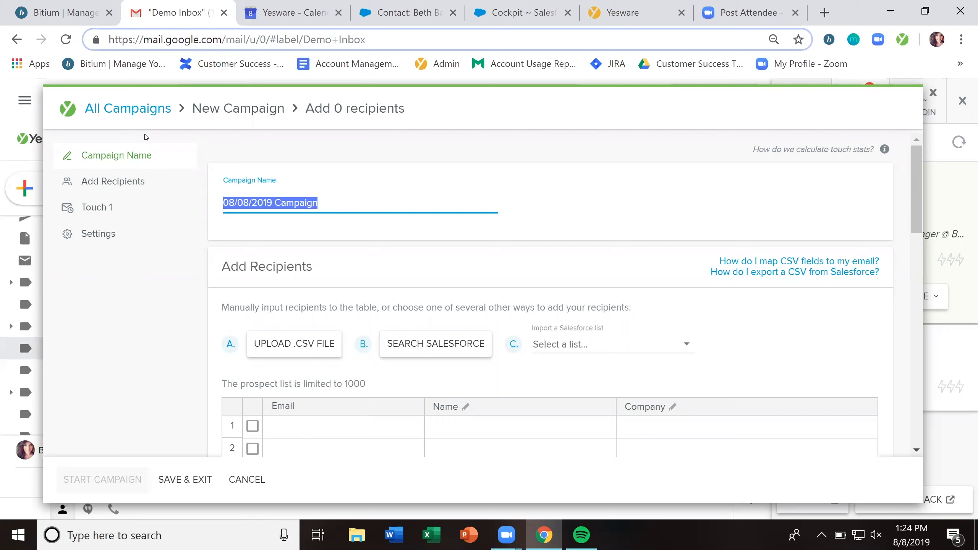
pyautogui.click(138, 113)
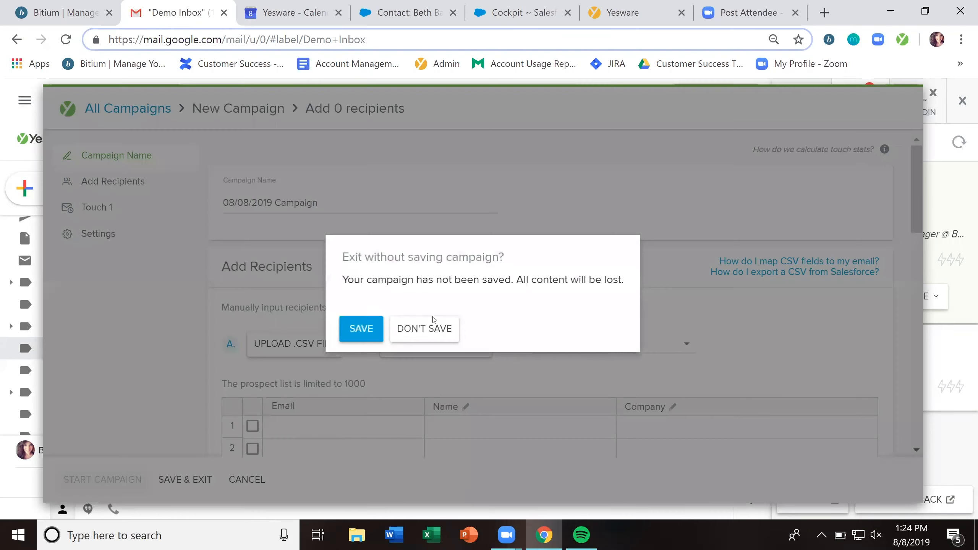
pyautogui.click(439, 328)
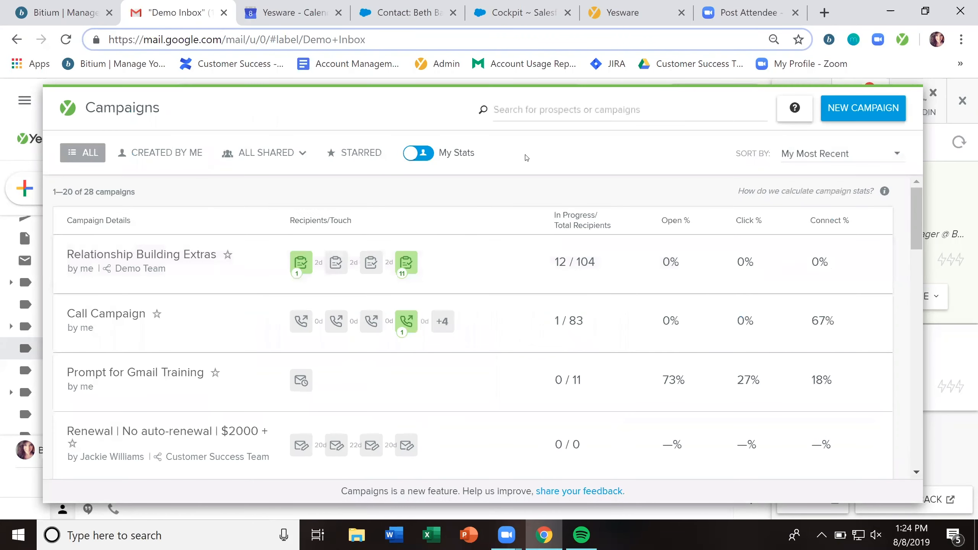
pyautogui.click(531, 116)
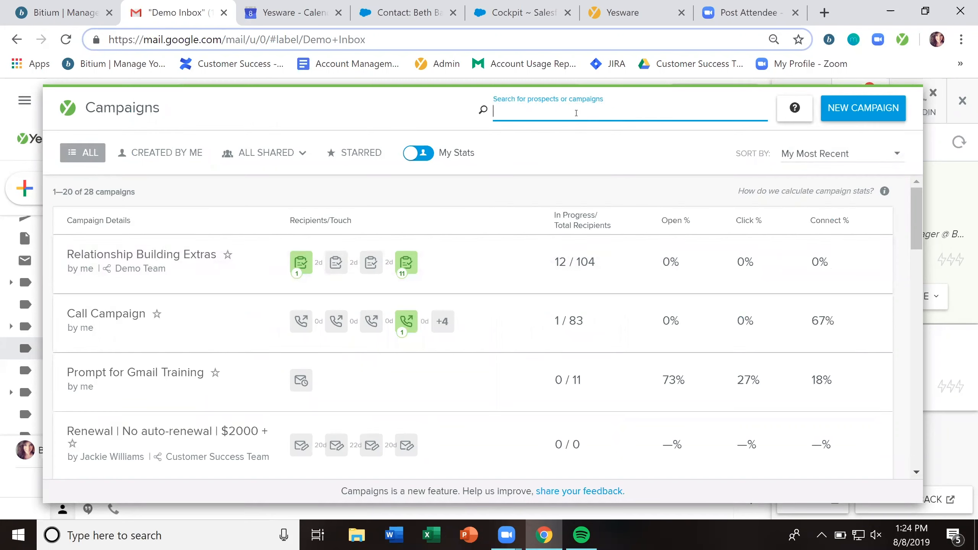
# Start a new campaign named 'Demo' and move through its recipients and Touch 1 sections.
pyautogui.click(864, 108)
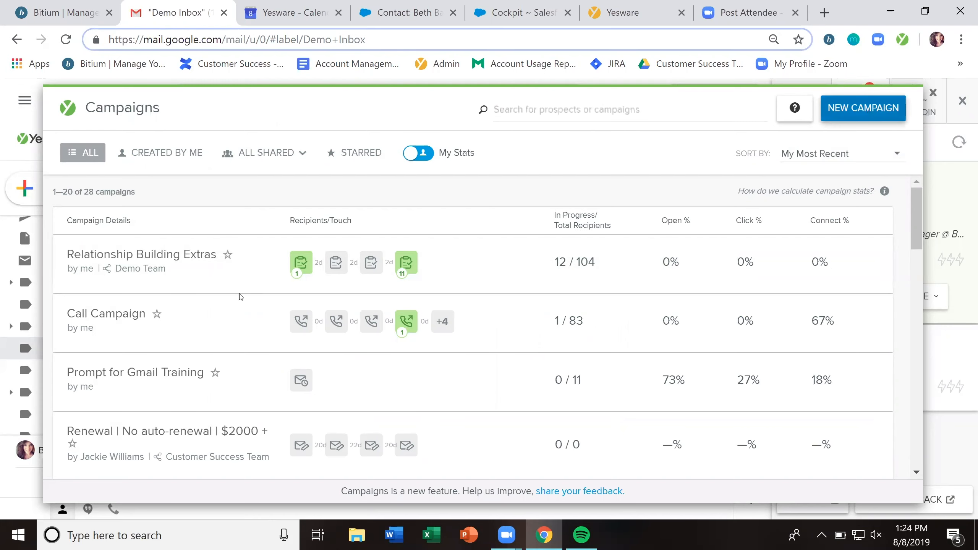
pyautogui.tripleClick(378, 203)
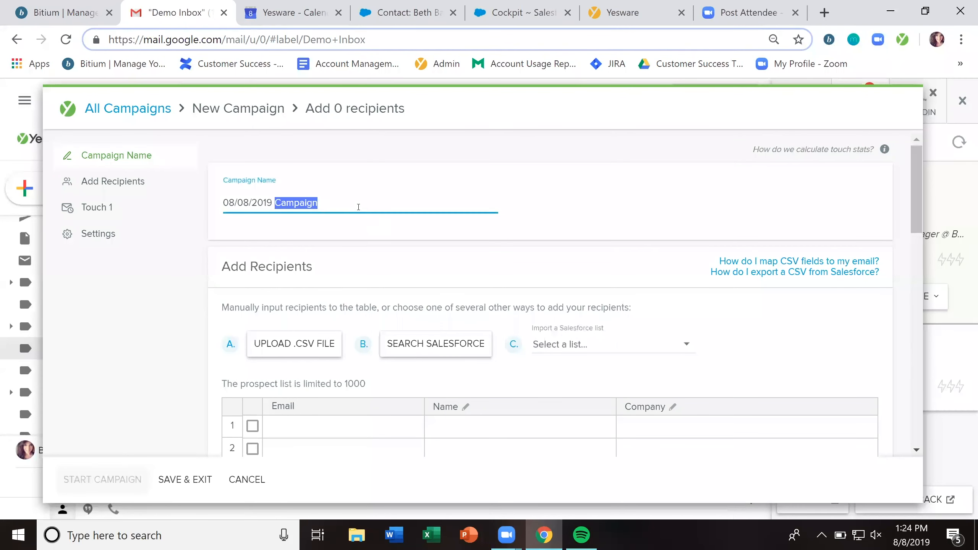
pyautogui.write('Demo')
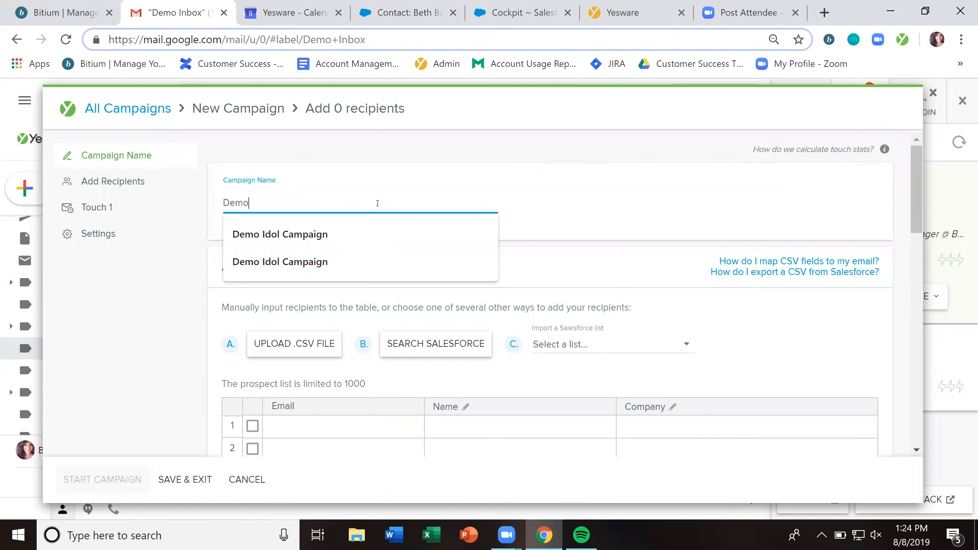
pyautogui.click(300, 232)
pyautogui.click(121, 183)
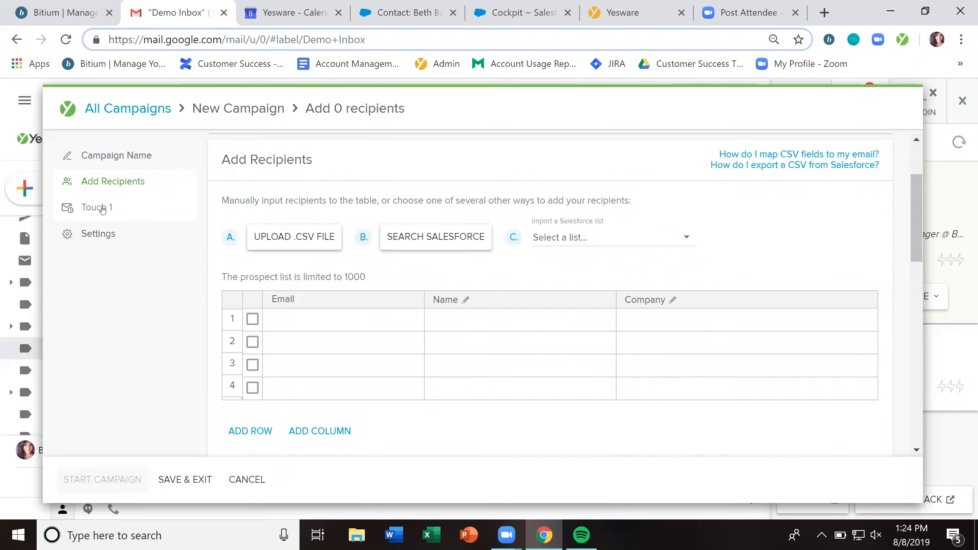
pyautogui.click(81, 209)
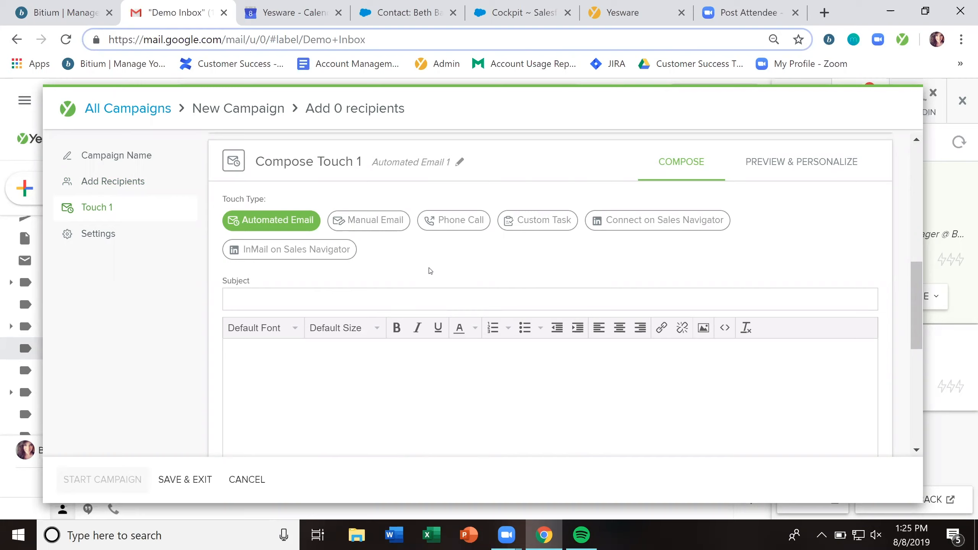
# Try Custom Task and Automated Email for Touch 1, leave it a Phone Call, then browse Salesforce import lists.
pyautogui.click(529, 223)
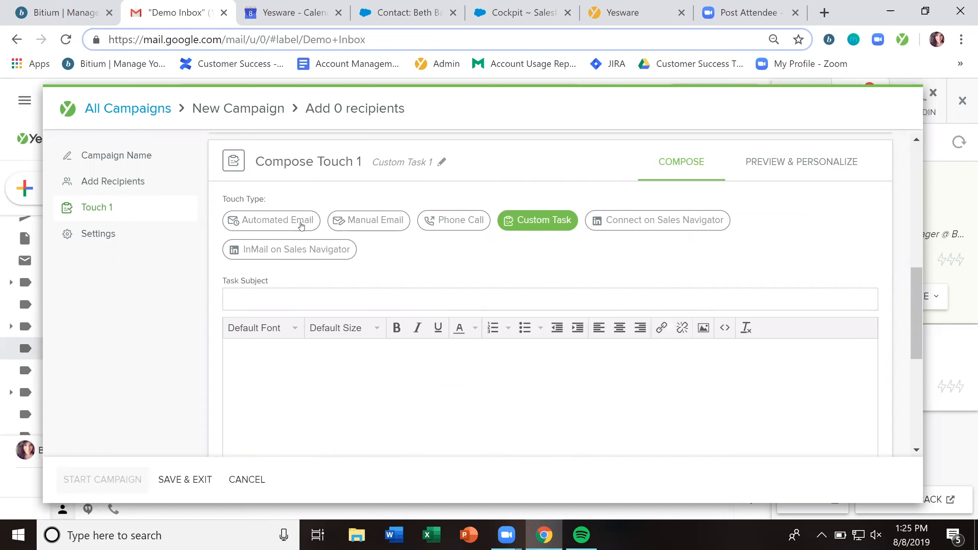
pyautogui.click(282, 222)
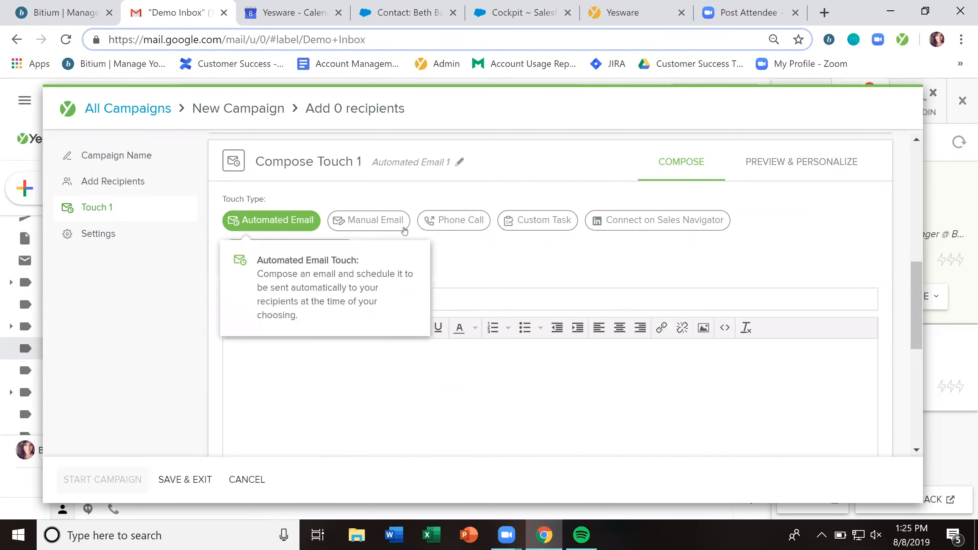
pyautogui.click(529, 222)
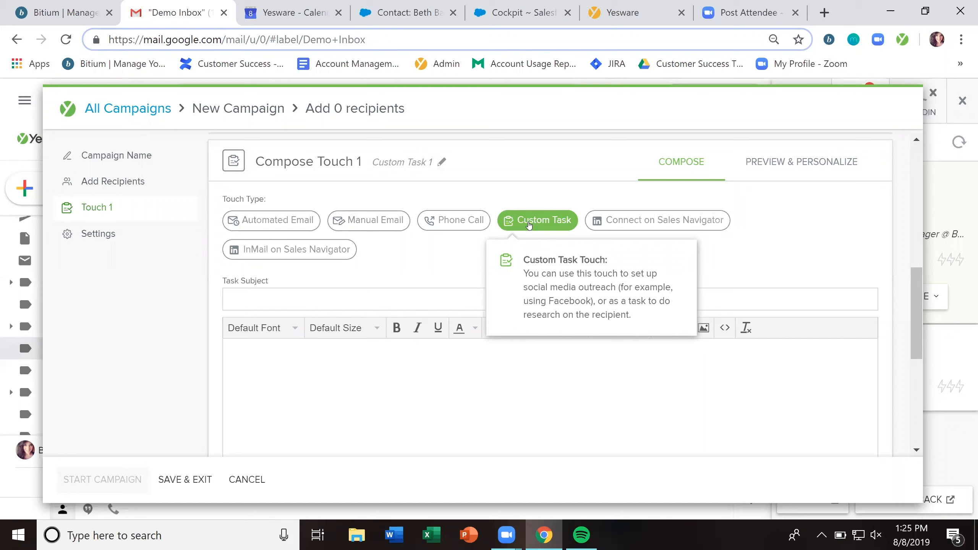
pyautogui.click(284, 222)
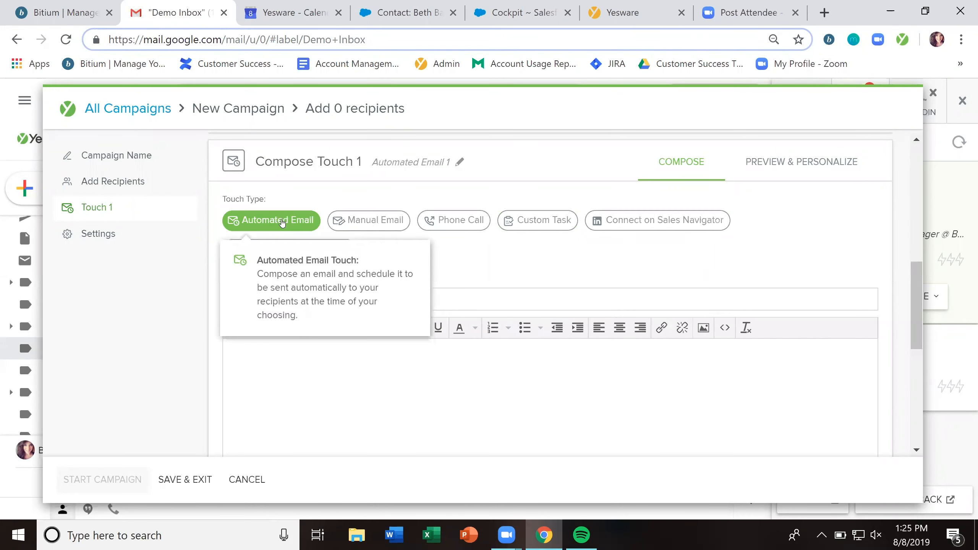
pyautogui.click(451, 221)
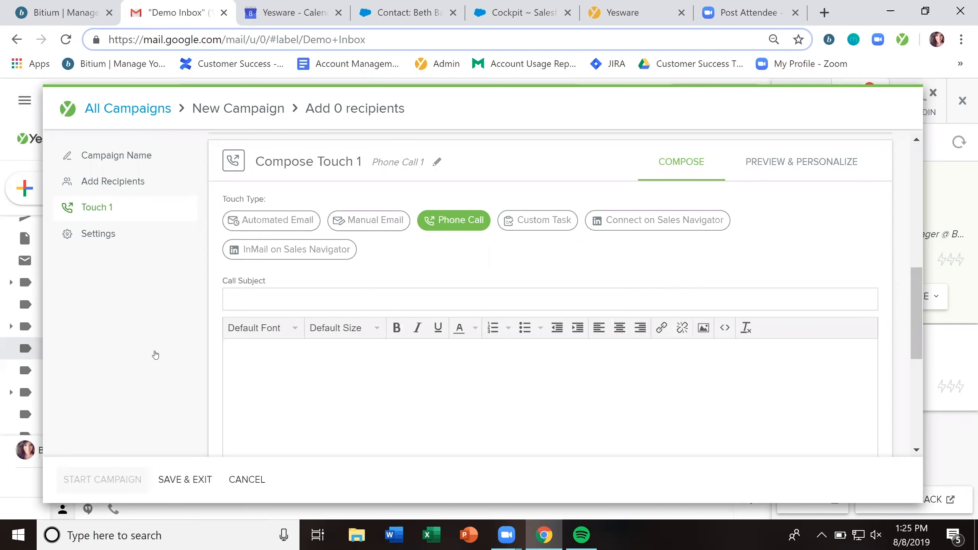
pyautogui.click(122, 184)
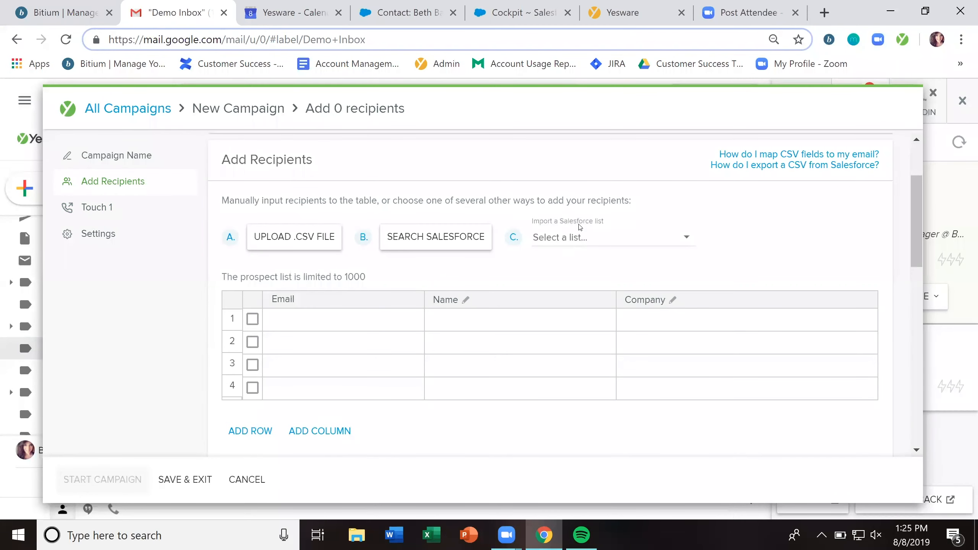
pyautogui.click(578, 237)
# Look over the Salesforce list and recipient search options without importing anything.
pyautogui.scroll(-5, 632, 307)
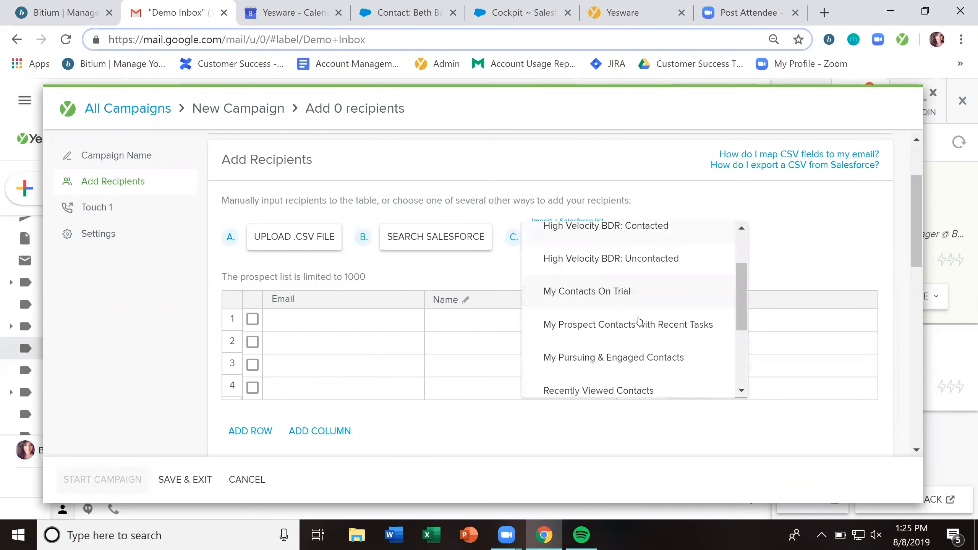
pyautogui.click(796, 266)
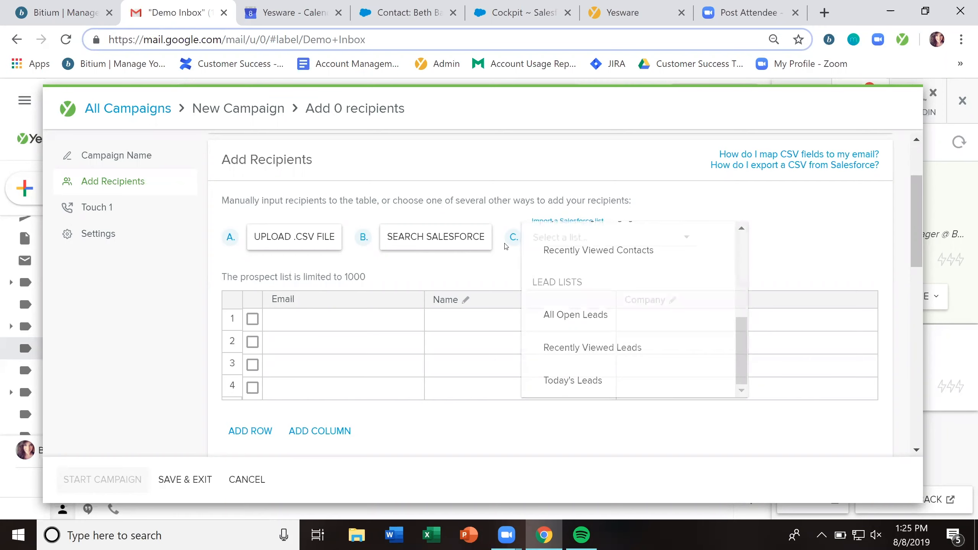
pyautogui.click(432, 239)
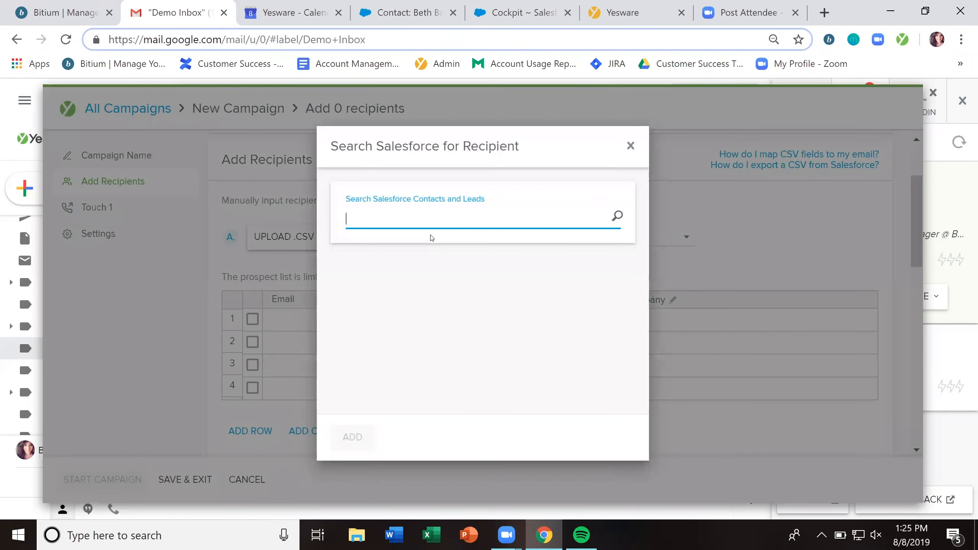
pyautogui.click(632, 146)
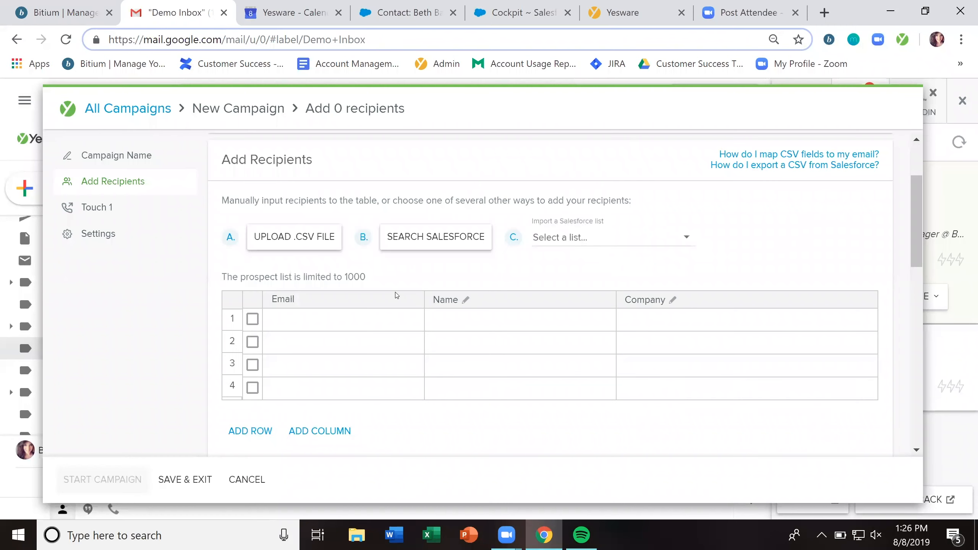
# Enter and clear test text in row 1, then upload the Campaigns Demo CSV as recipients.
pyautogui.click(298, 323)
pyautogui.write('asdfalsfdk')
pyautogui.hotkey('ctrl', 'a')
pyautogui.press('BackSpace')
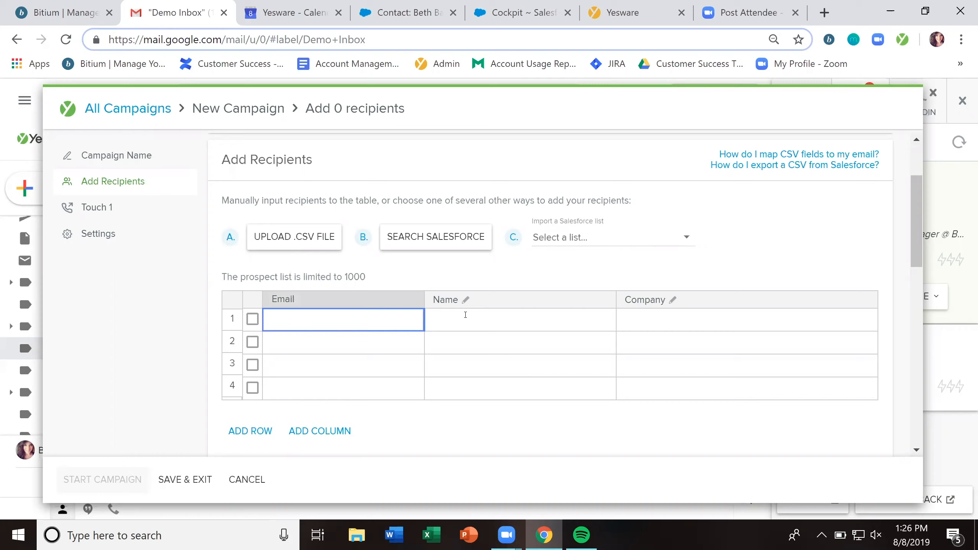
pyautogui.click(457, 301)
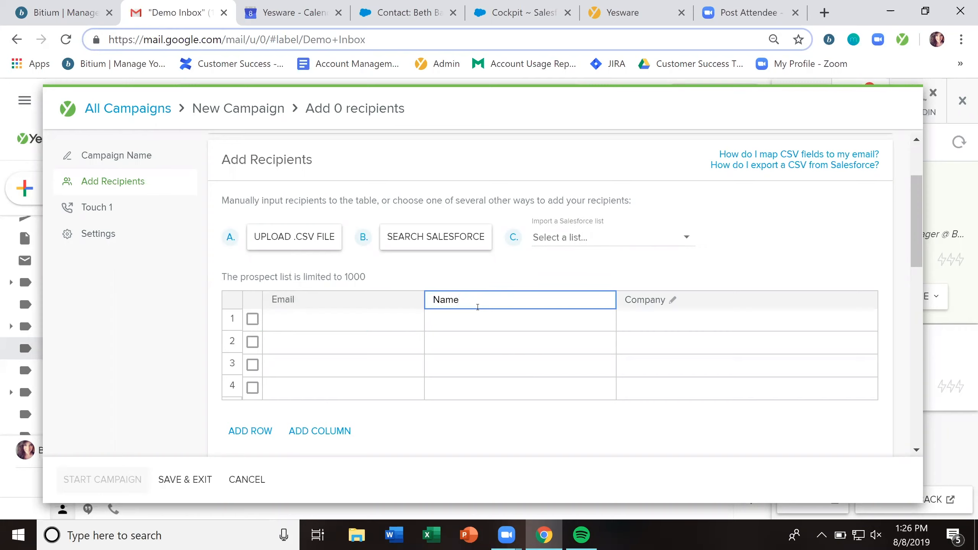
pyautogui.click(377, 326)
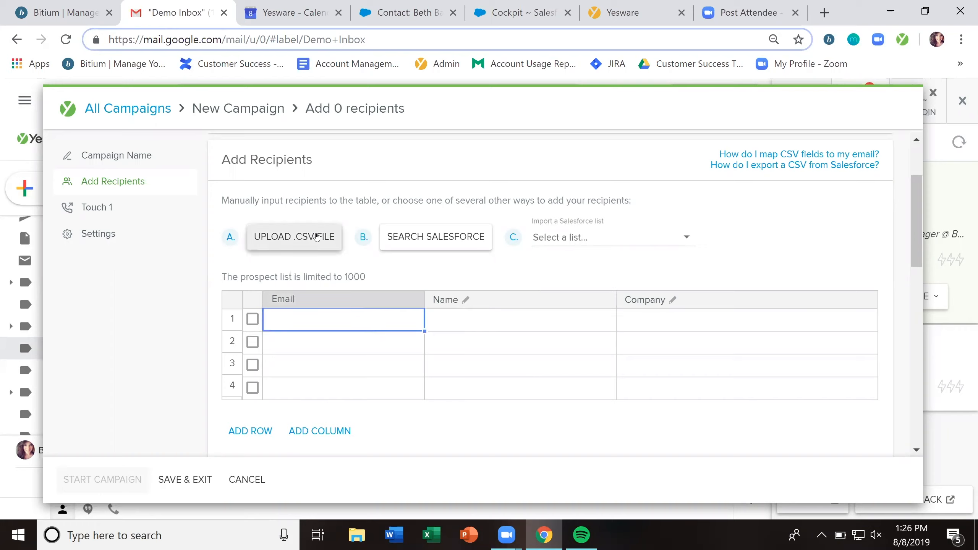
pyautogui.click(285, 242)
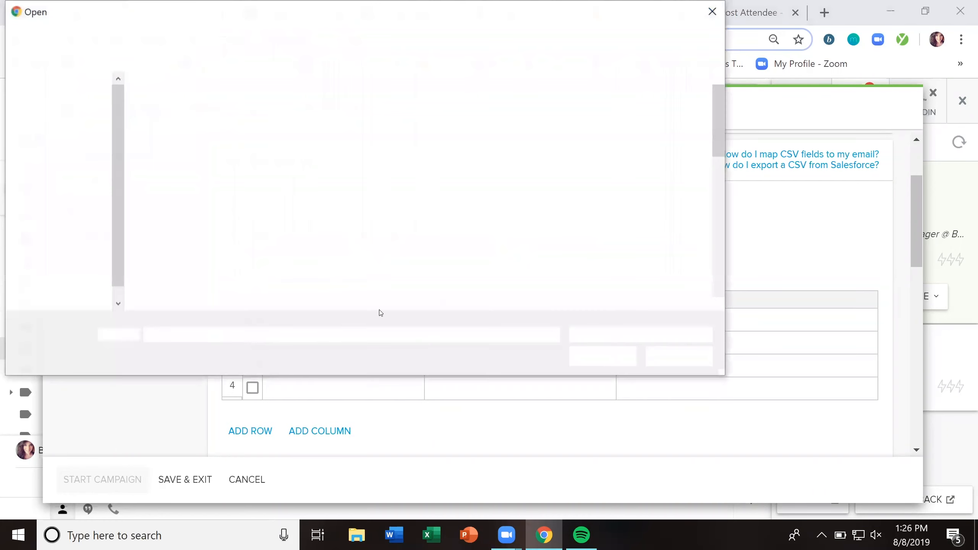
pyautogui.doubleClick(337, 238)
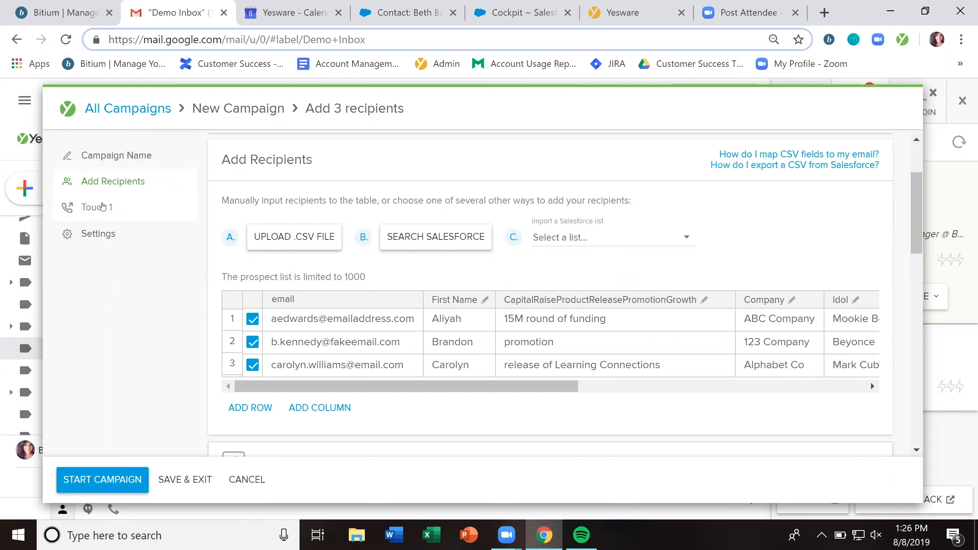
# Change Touch 1's type from Phone Call to Automated Email.
pyautogui.click(102, 207)
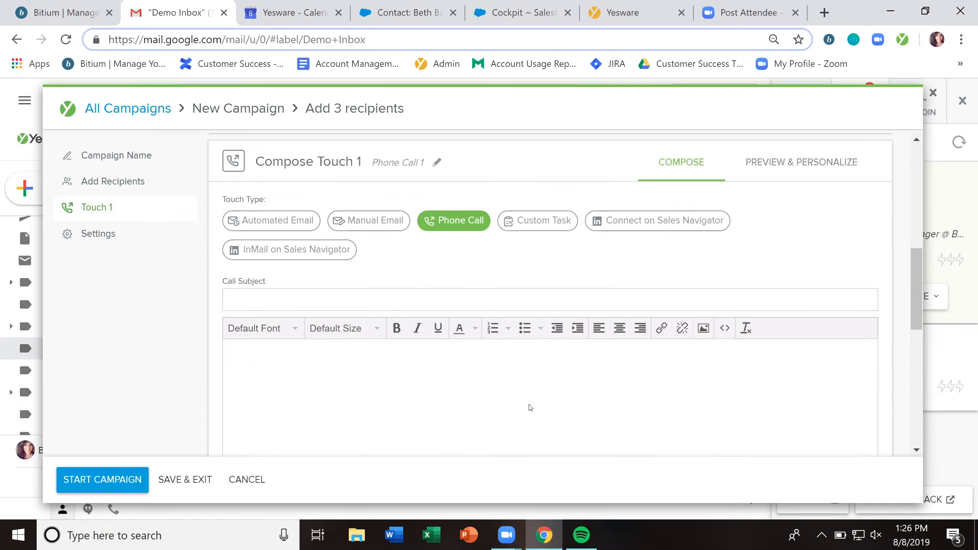
pyautogui.moveTo(917, 269); pyautogui.dragTo(920, 284)
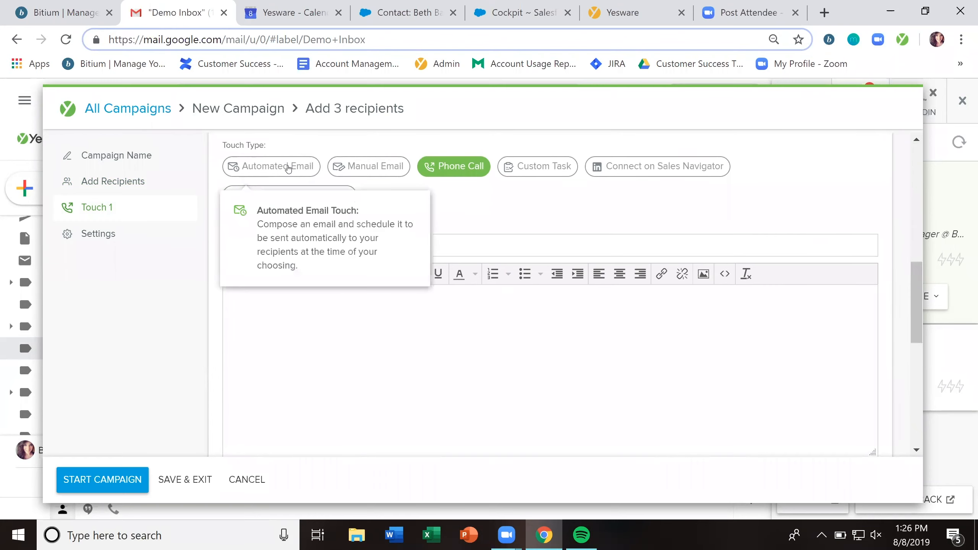
pyautogui.click(270, 173)
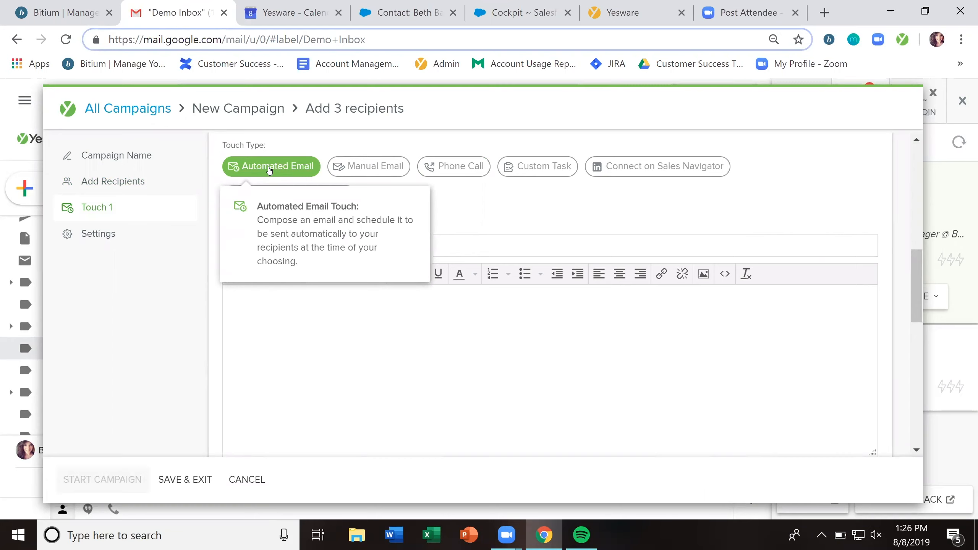
# Include the Gmail signature, keep sending Today and Immediately, and make Touch 1 a Manual Email.
pyautogui.scroll(-4, 386, 339)
pyautogui.click(303, 326)
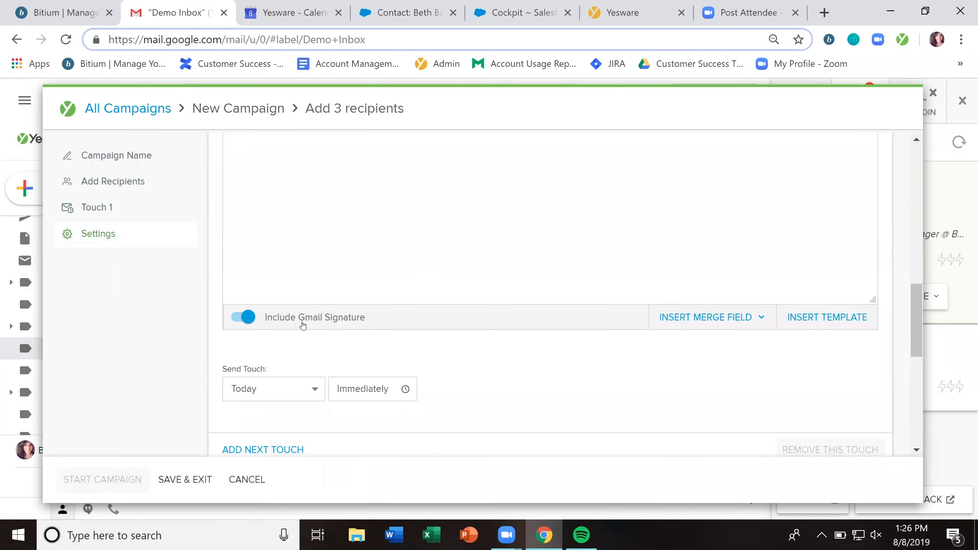
pyautogui.click(314, 391)
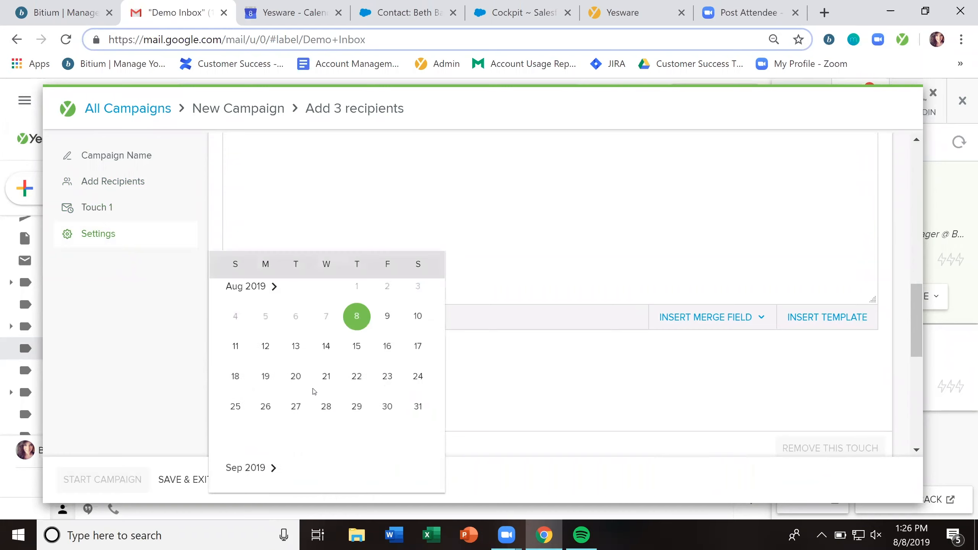
pyautogui.click(503, 383)
pyautogui.click(388, 389)
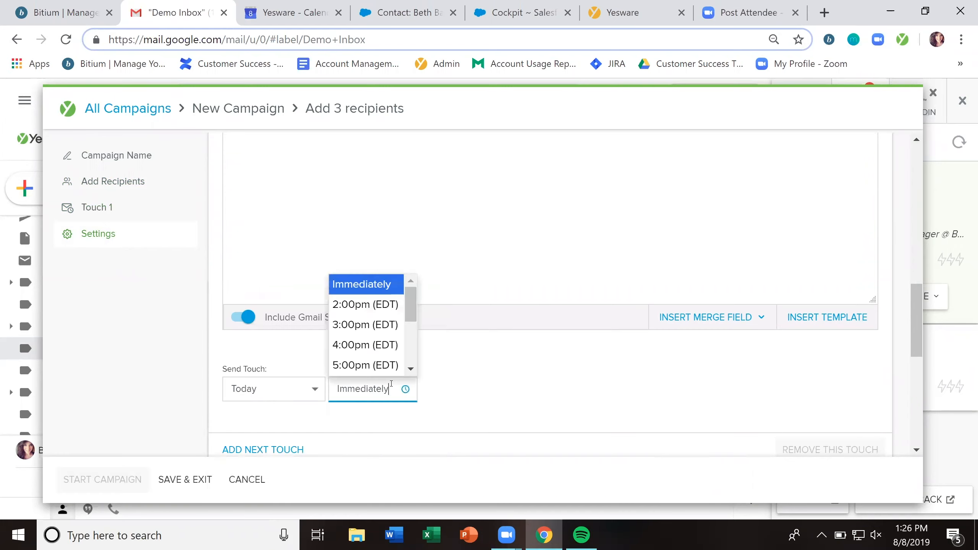
pyautogui.click(477, 387)
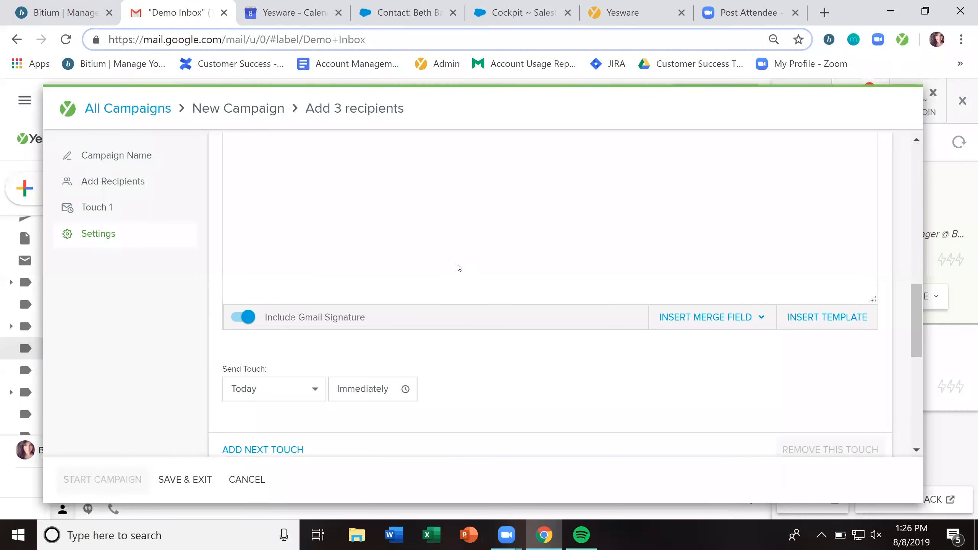
pyautogui.scroll(6, 459, 268)
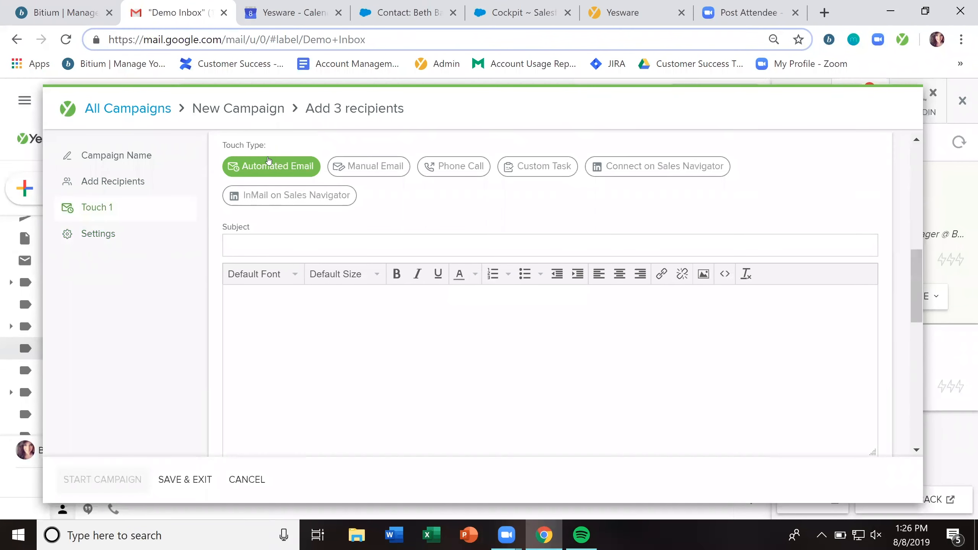
pyautogui.click(360, 167)
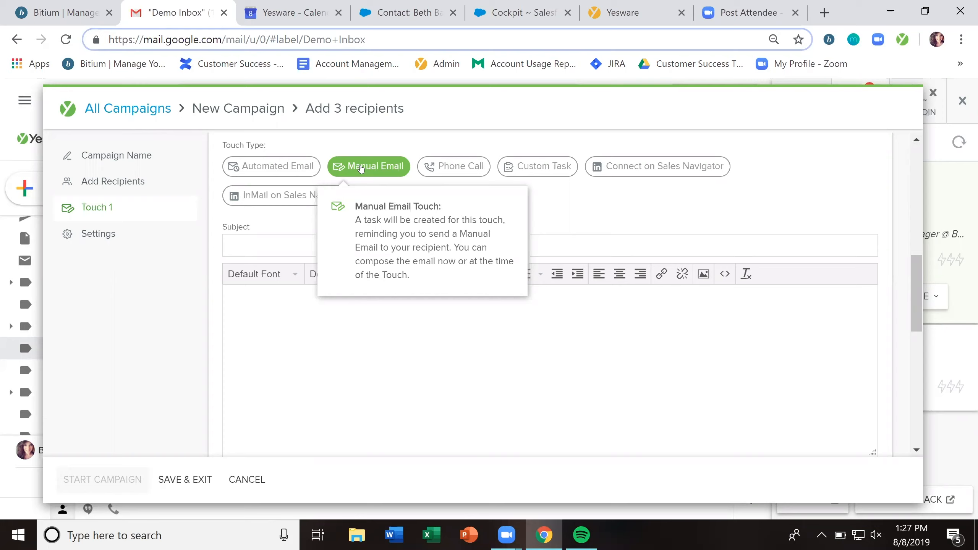
# Try Phone Call, Custom Task and Sales Navigator Connect for Touch 1, settle on InMail, and exit to the inbox.
pyautogui.click(455, 171)
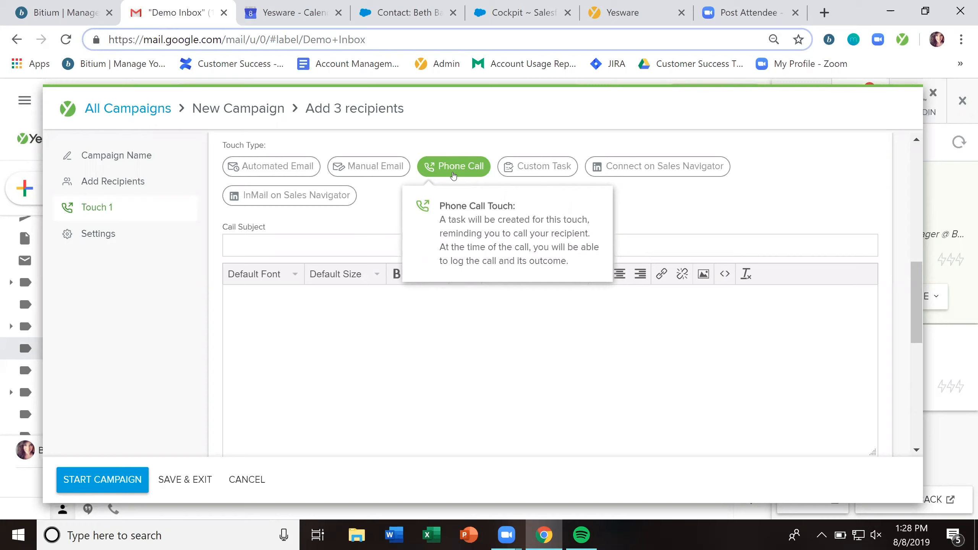
pyautogui.click(536, 173)
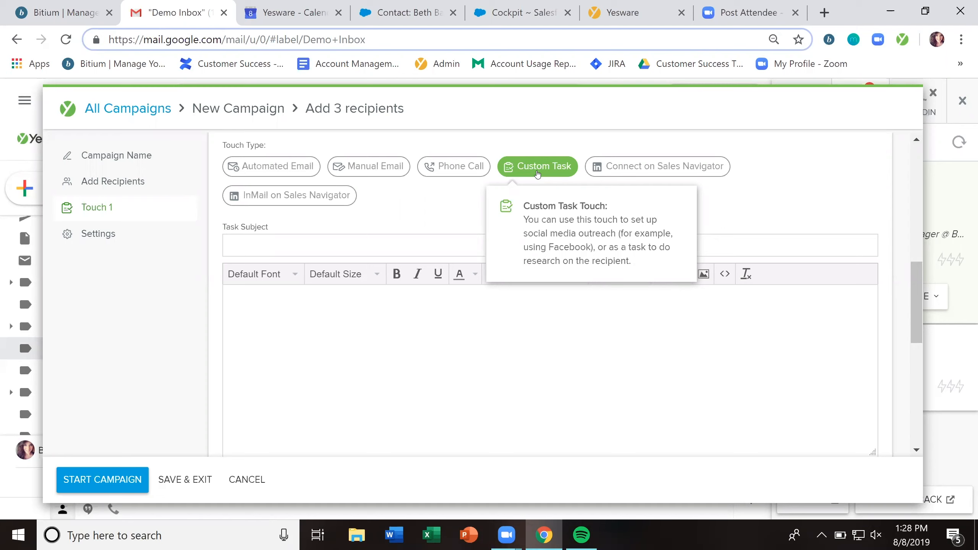
pyautogui.moveTo(626, 168)
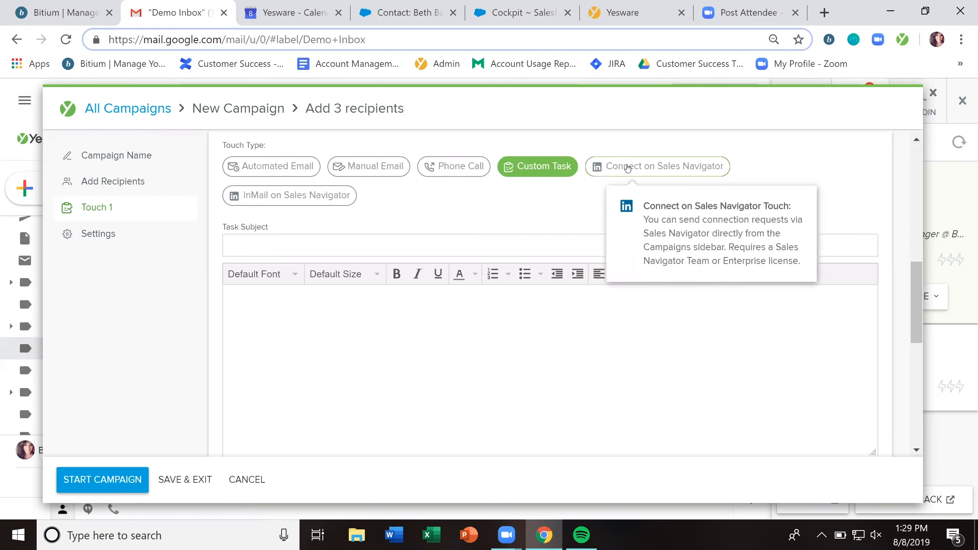
pyautogui.click(628, 169)
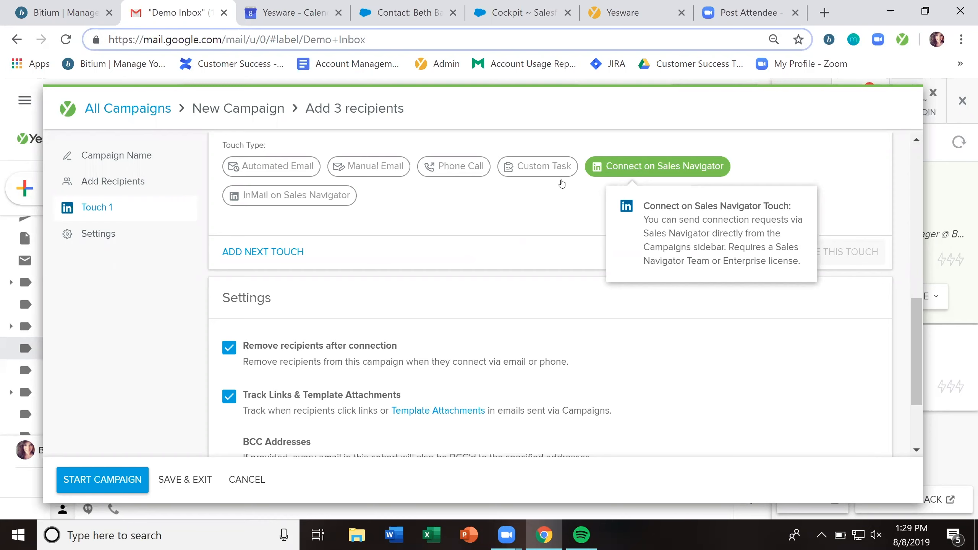
pyautogui.click(341, 196)
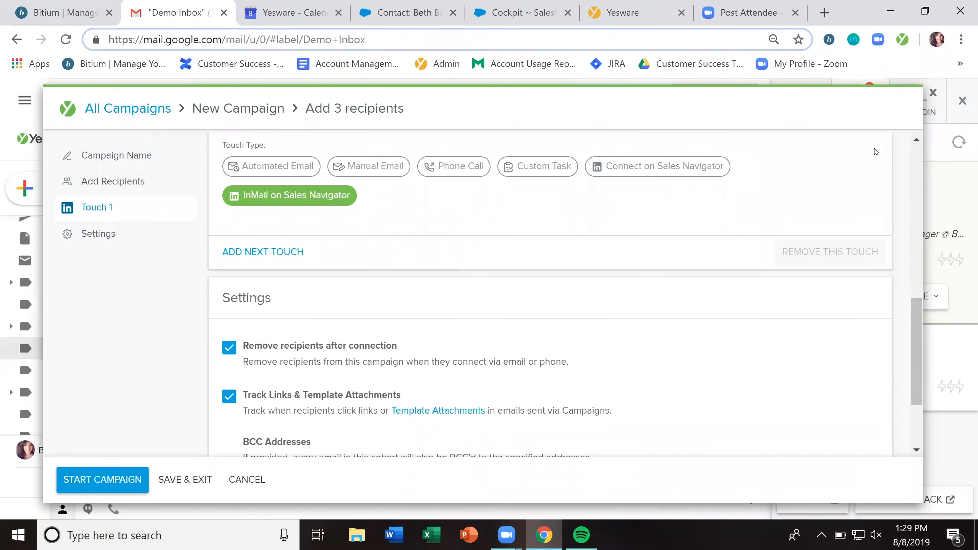
pyautogui.click(933, 93)
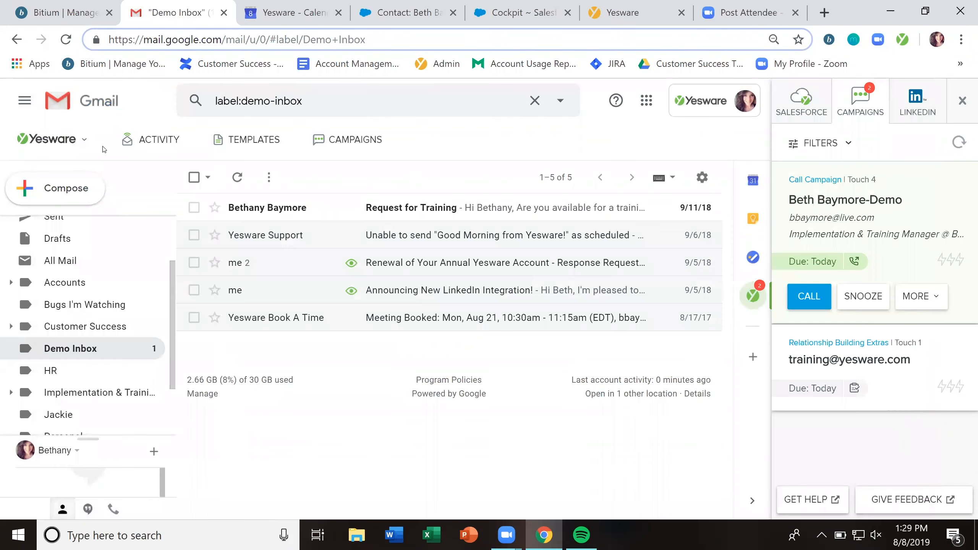
pyautogui.click(85, 141)
pyautogui.click(154, 326)
pyautogui.click(334, 293)
pyautogui.scroll(-5, 630, 338)
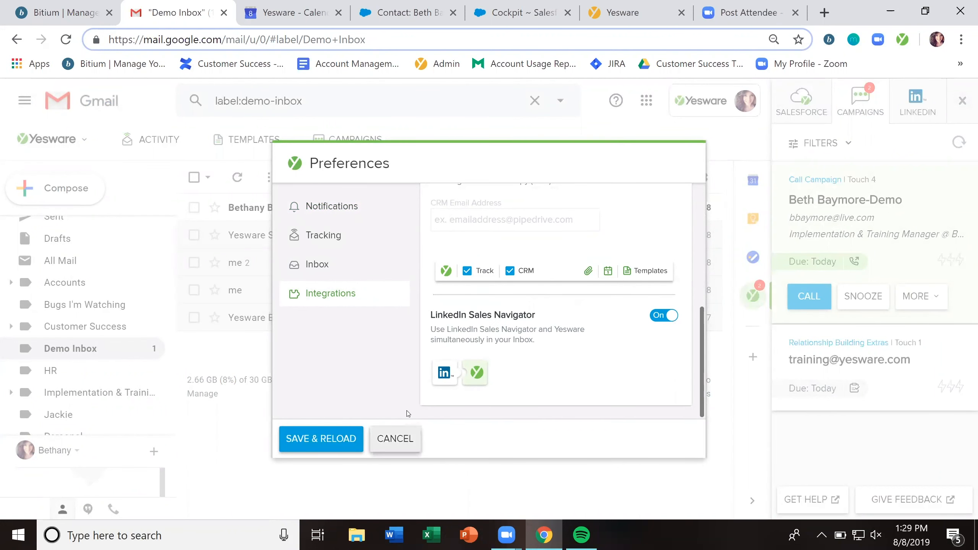
pyautogui.click(408, 439)
pyautogui.click(362, 149)
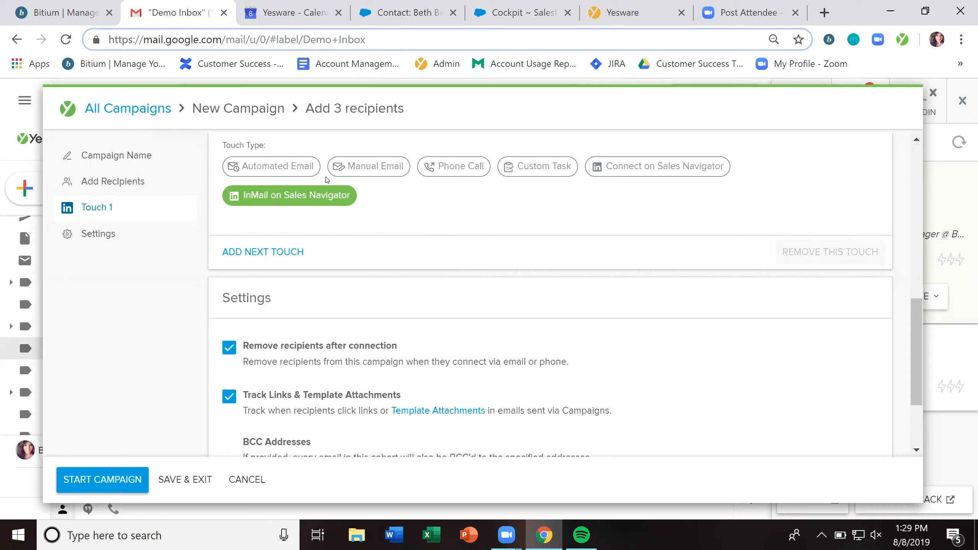
# Make Touch 1 a Manual Email, then type and delete some stray test text in its body.
pyautogui.click(370, 165)
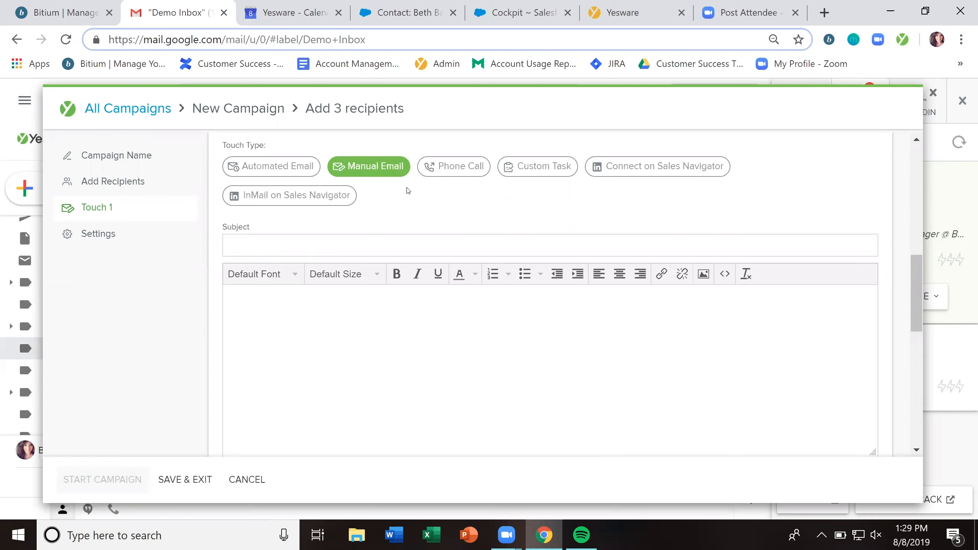
pyautogui.moveTo(384, 177)
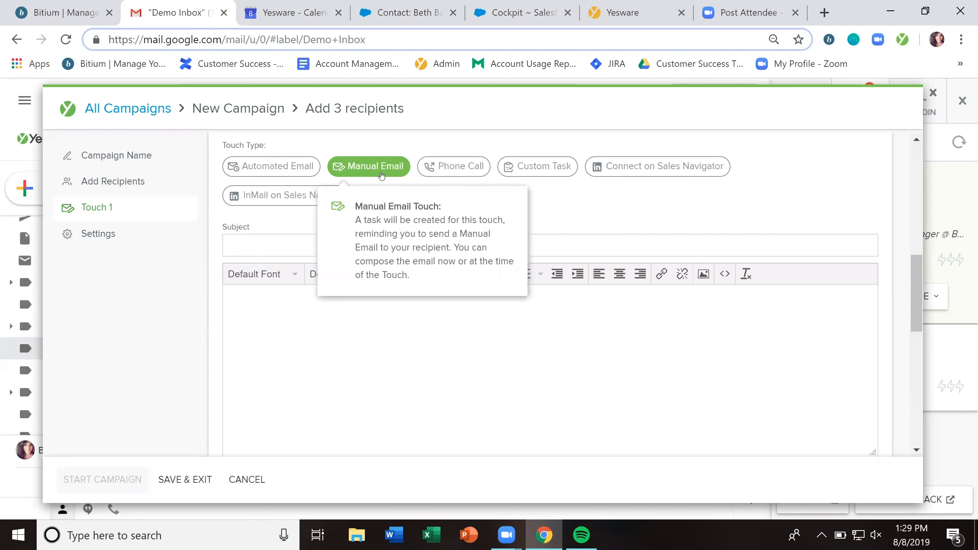
pyautogui.scroll(-2, 458, 316)
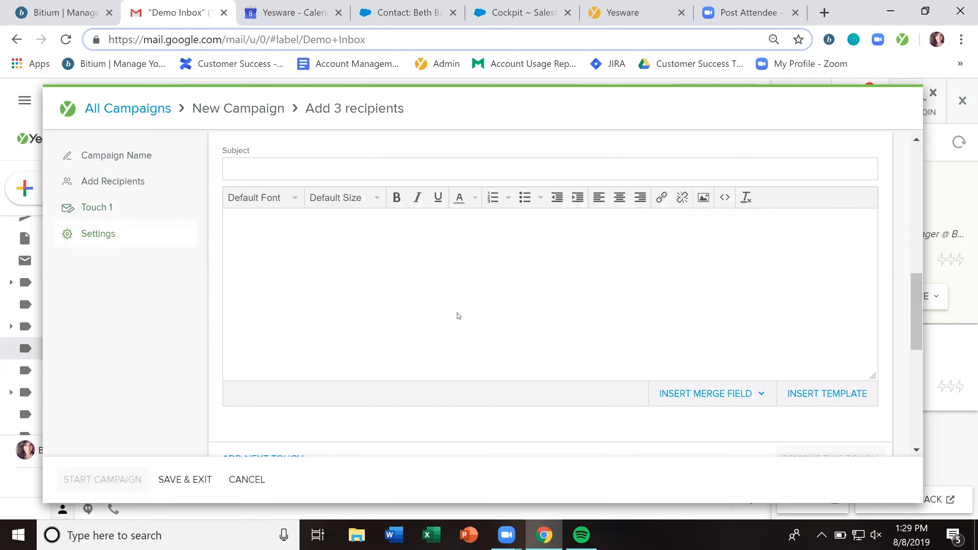
pyautogui.write('joijlkj')
pyautogui.hotkey('ctrl', 'a')
pyautogui.press('BackSpace')
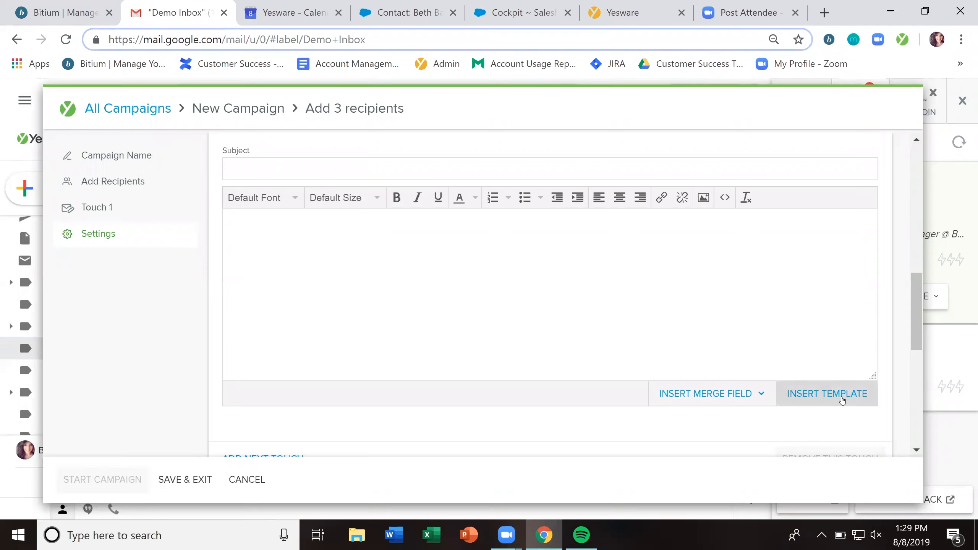
# Fill Touch 1 from the Campaigns Demo template, with subject {!Company}'s Growth Plans This Year.
pyautogui.click(827, 402)
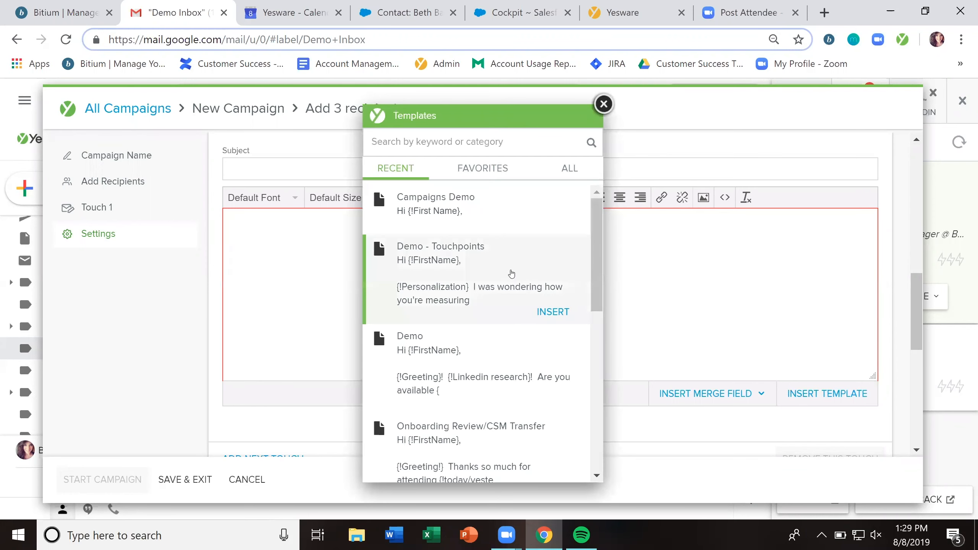
pyautogui.click(488, 216)
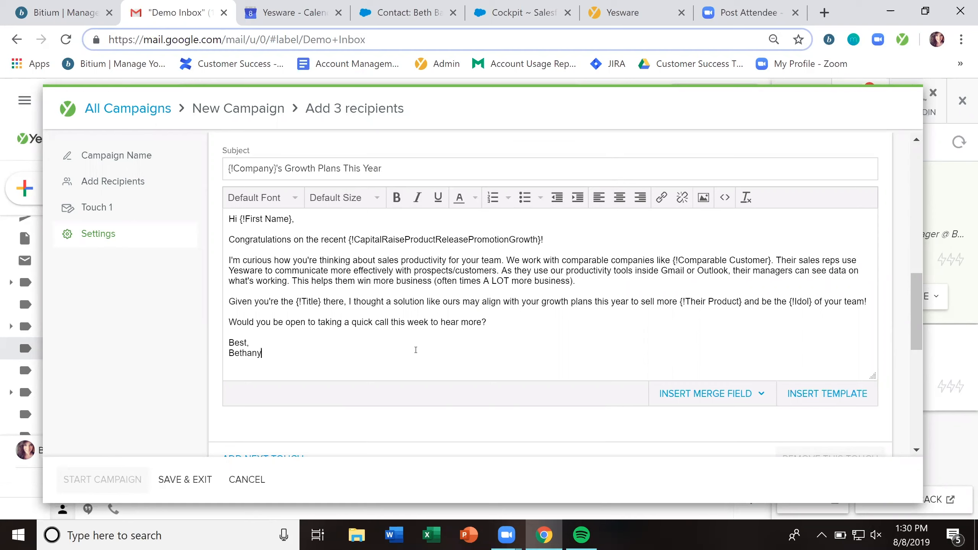
pyautogui.doubleClick(266, 169)
# Highlight the First Name, CapitalRaiseProductReleasePromotionGrowth, Comparable Customer, Title and Idol merge fields.
pyautogui.moveTo(245, 219); pyautogui.dragTo(292, 219)
pyautogui.moveTo(361, 239); pyautogui.dragTo(530, 240)
pyautogui.moveTo(678, 260); pyautogui.dragTo(764, 259)
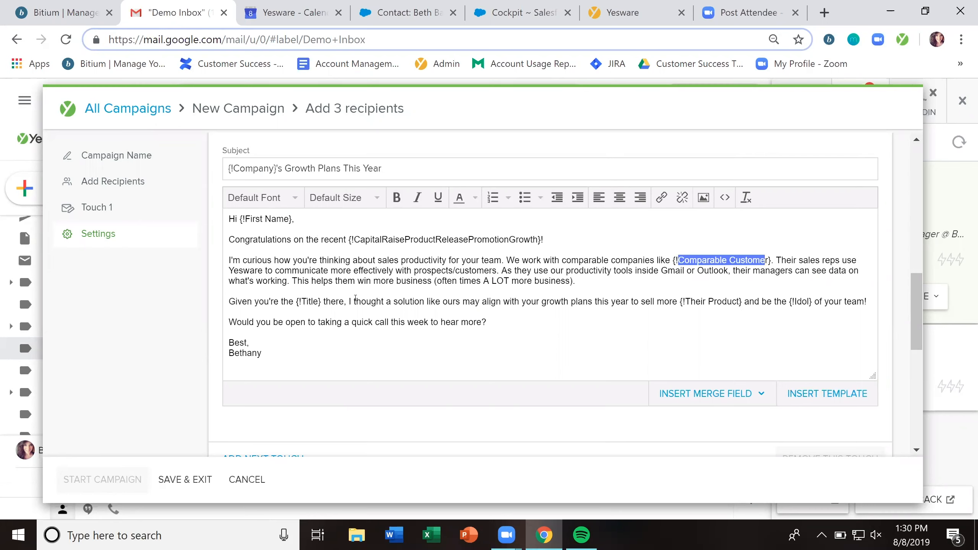
pyautogui.moveTo(301, 301); pyautogui.dragTo(322, 301)
pyautogui.click(692, 301)
pyautogui.moveTo(811, 302); pyautogui.dragTo(781, 310)
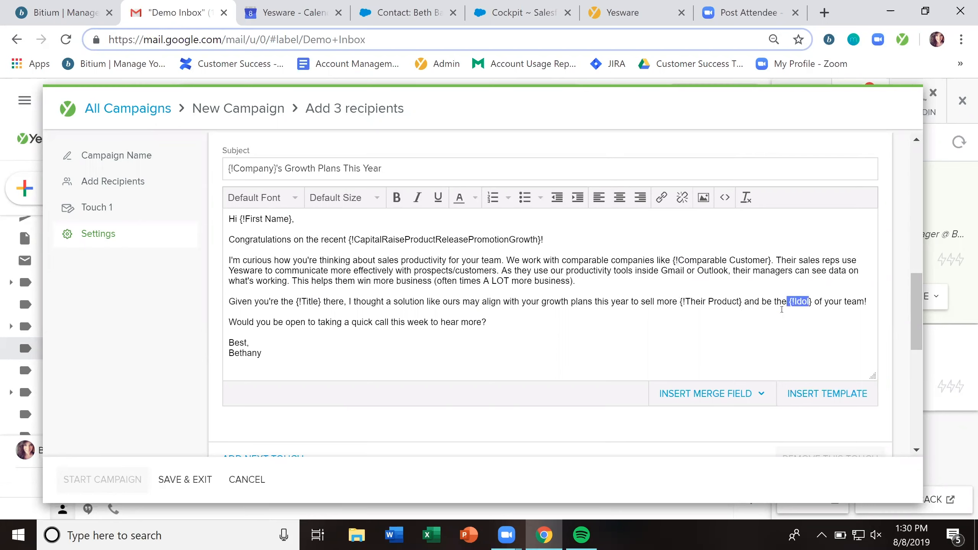
pyautogui.click(553, 323)
# Emphasise the phrases containing the Title and Idol fields, then return to the recipients table.
pyautogui.moveTo(242, 304); pyautogui.dragTo(346, 303)
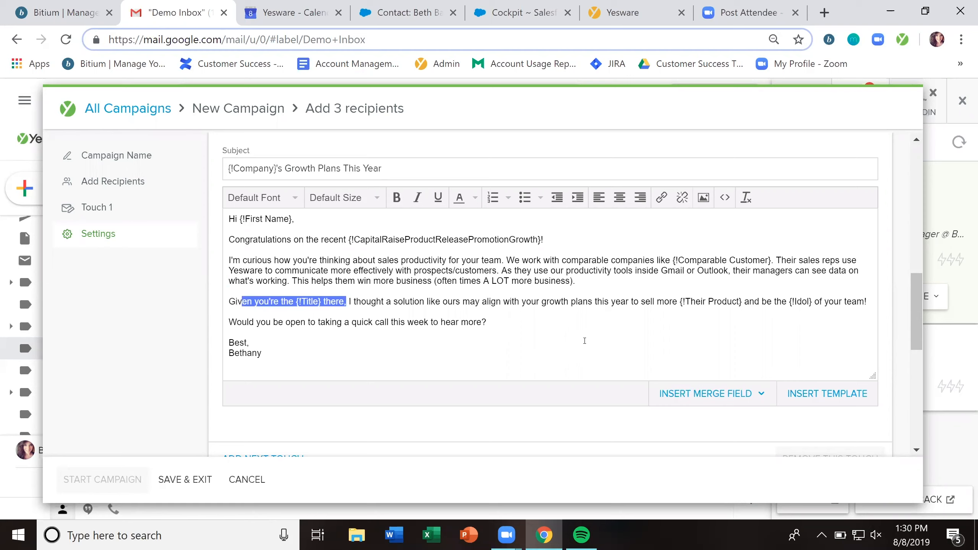
pyautogui.click(538, 332)
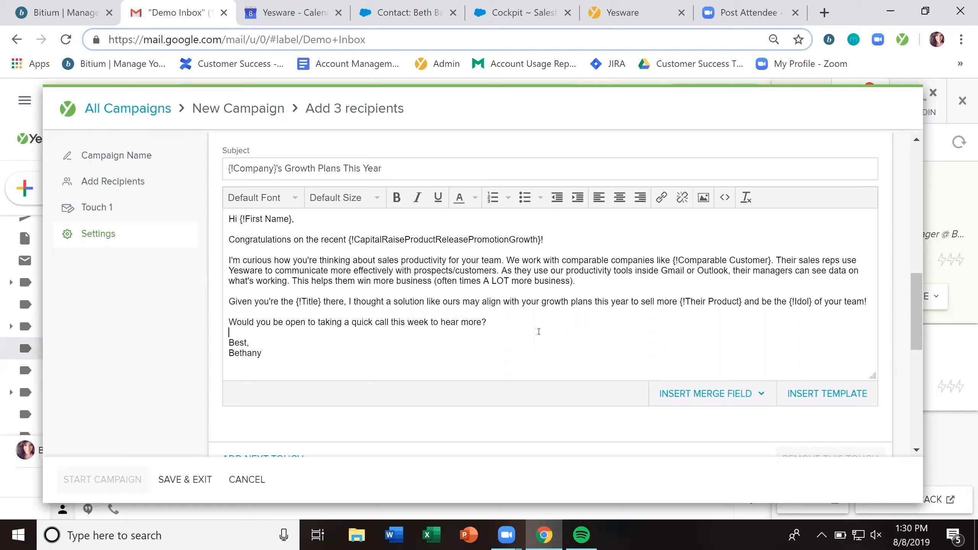
pyautogui.moveTo(768, 302); pyautogui.dragTo(829, 317)
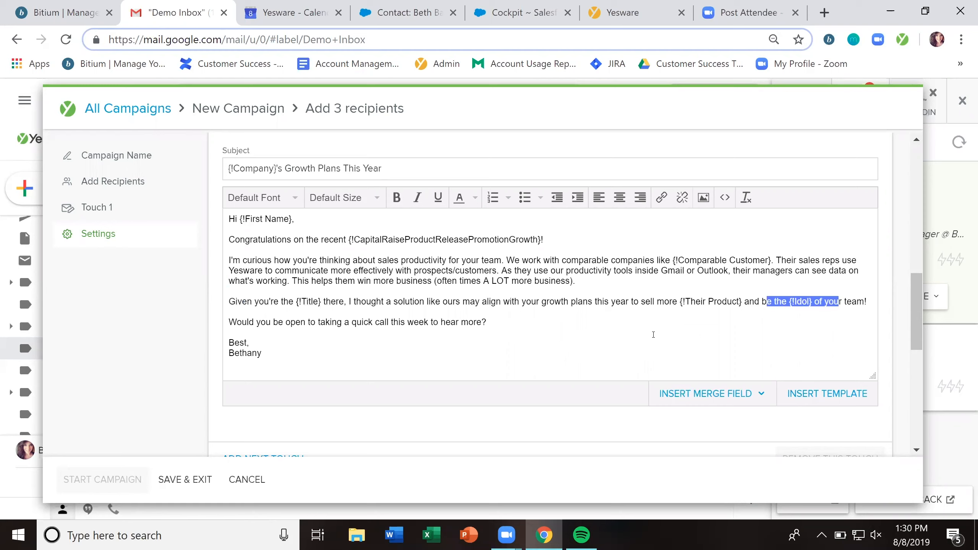
pyautogui.click(623, 329)
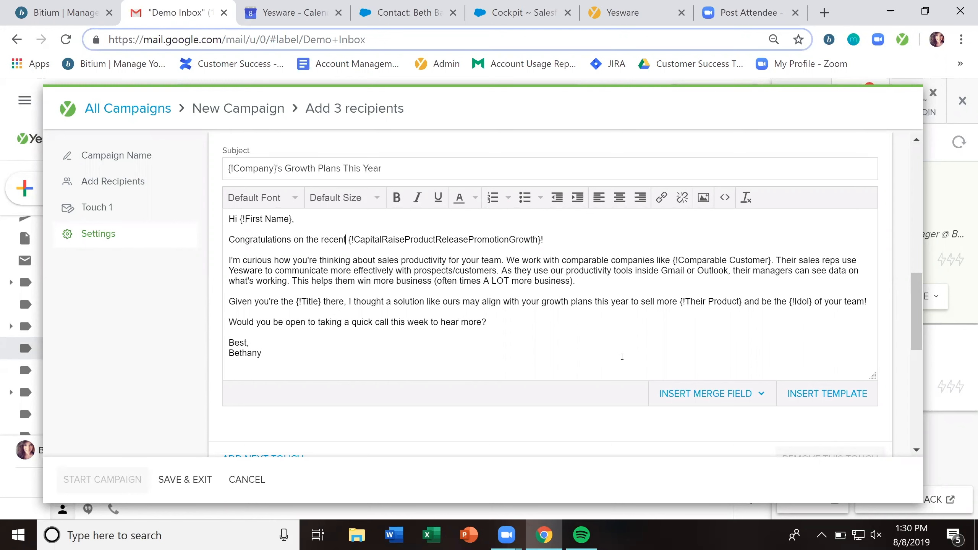
pyautogui.scroll(10, 622, 356)
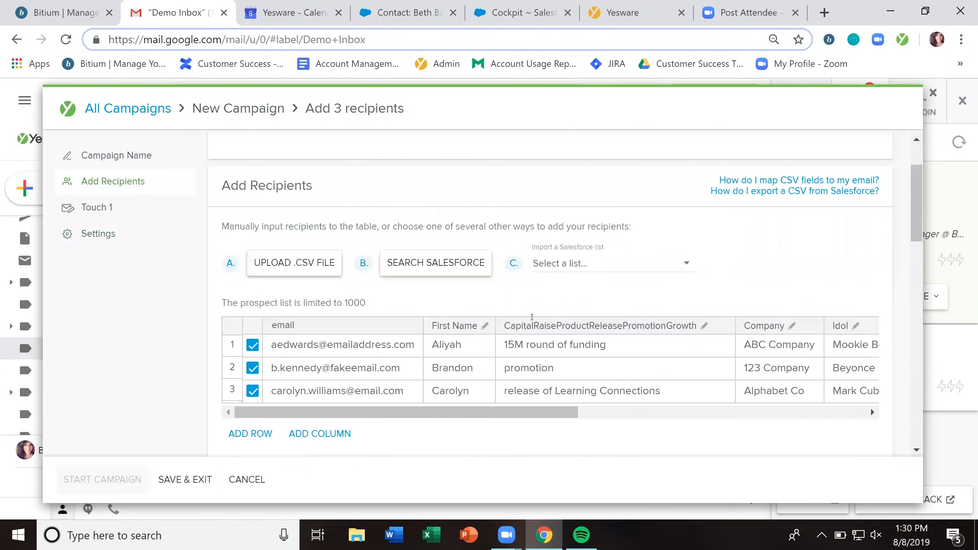
# Preview Touch 1 personalized for each of the three recipients, then return to Compose.
pyautogui.scroll(-6, 706, 320)
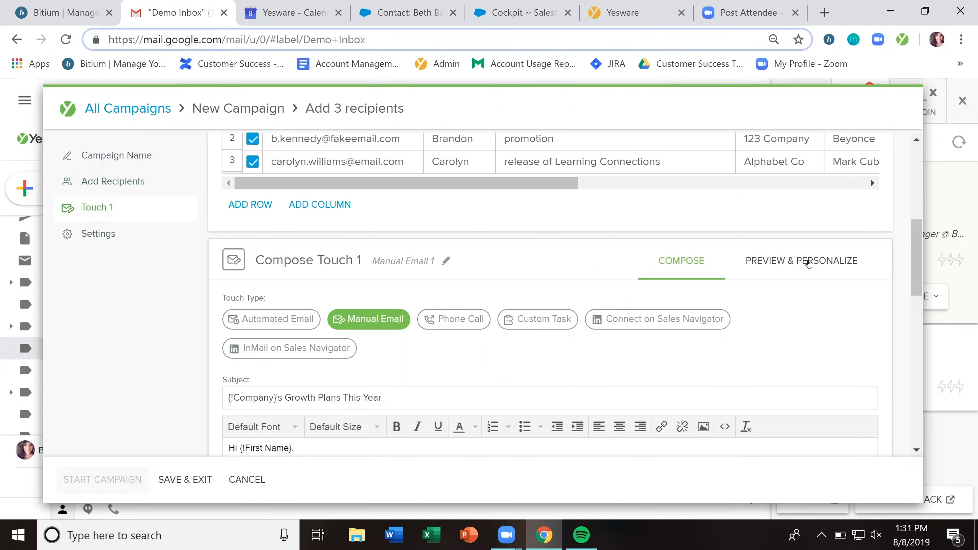
pyautogui.click(809, 264)
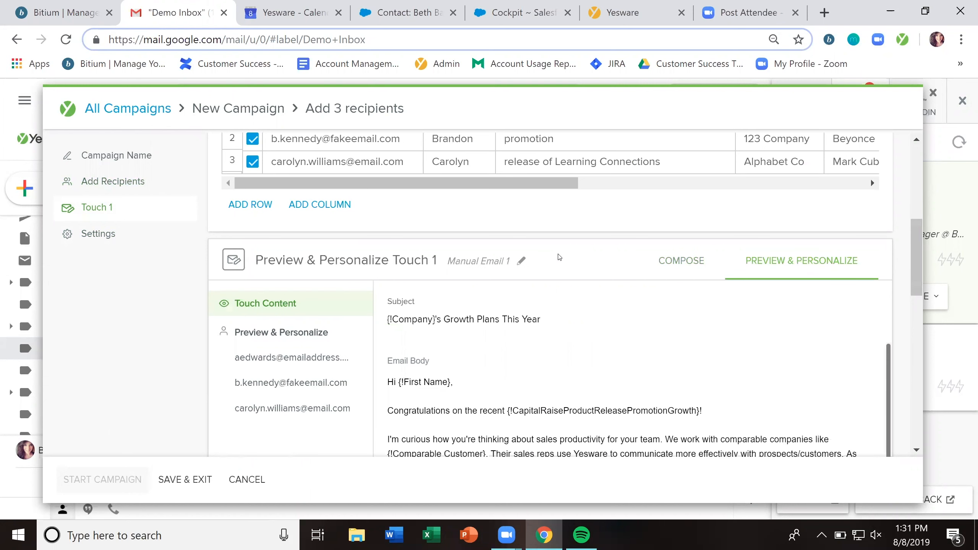
pyautogui.scroll(-2, 570, 267)
pyautogui.scroll(-2, 281, 376)
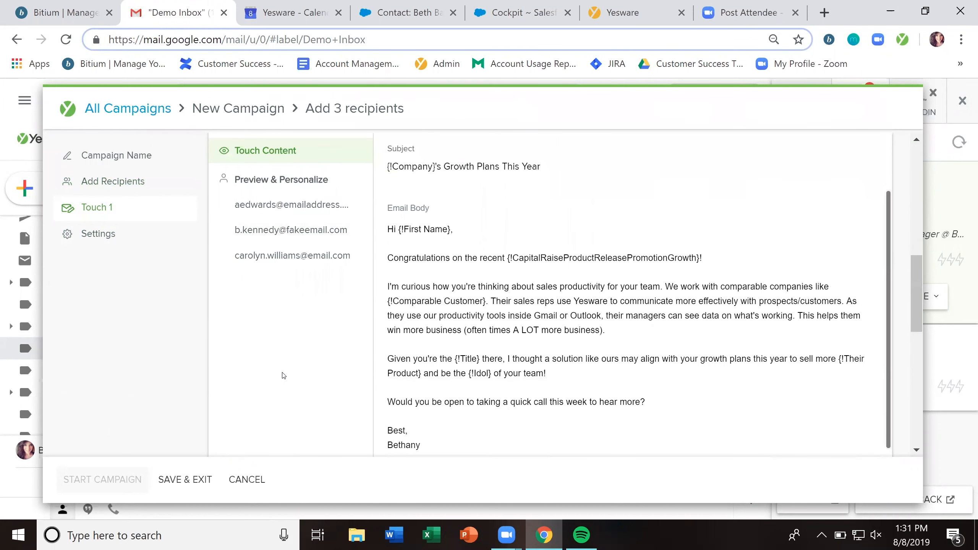
pyautogui.click(262, 211)
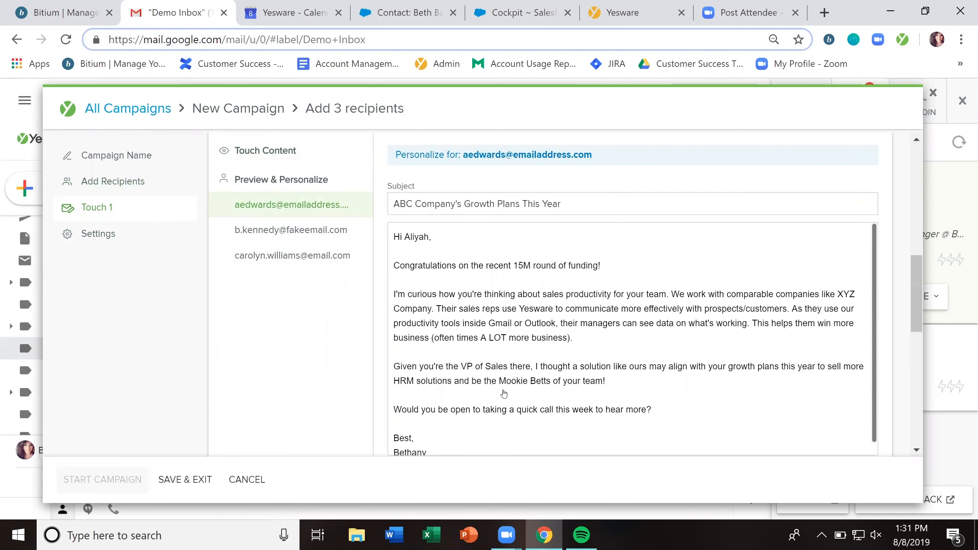
pyautogui.click(261, 231)
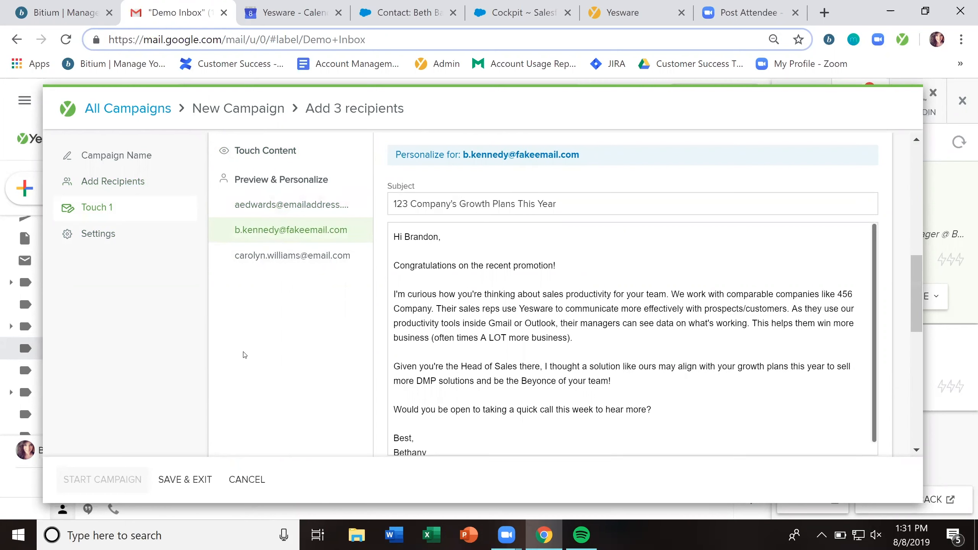
pyautogui.click(262, 258)
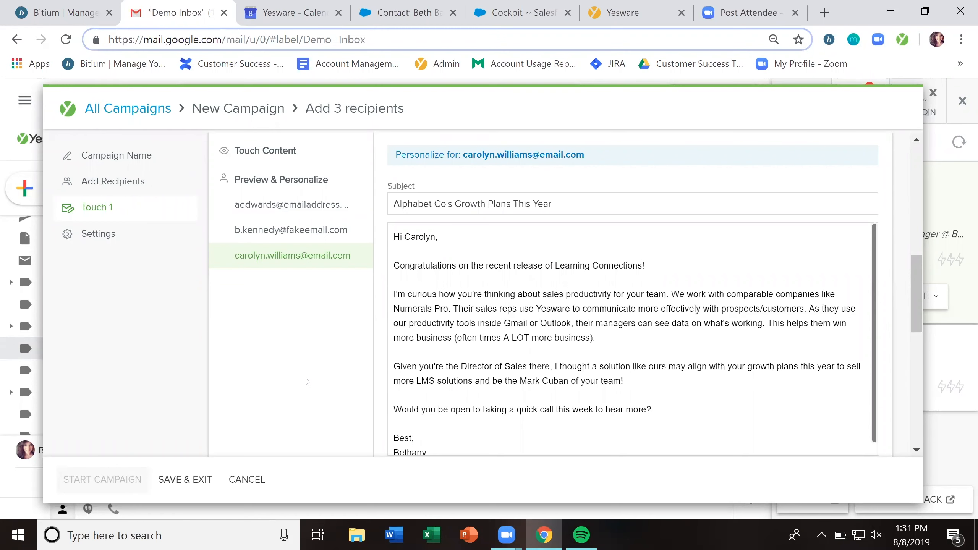
pyautogui.scroll(3, 307, 382)
pyautogui.click(680, 185)
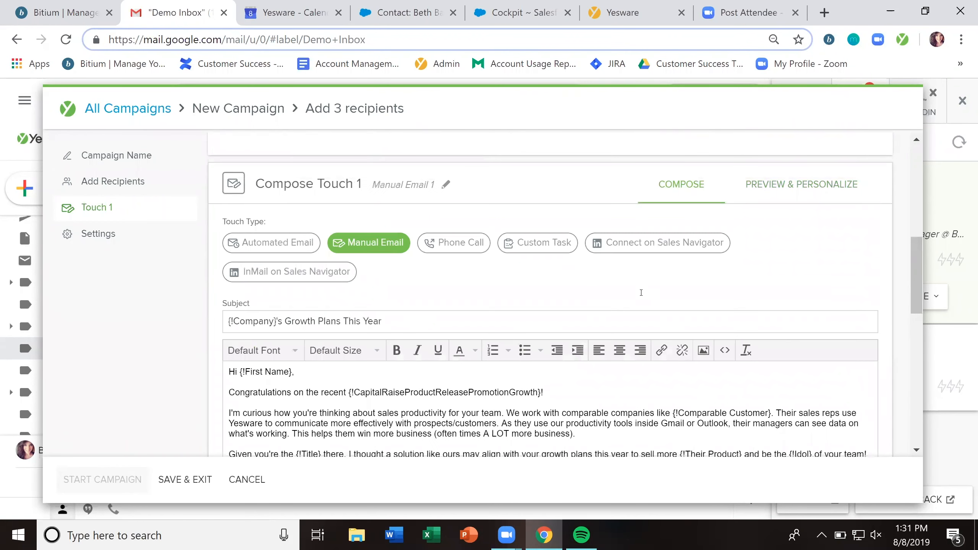
# Show the Insert Merge Field list under the Touch 1 body and scroll through its fields.
pyautogui.scroll(-2, 641, 292)
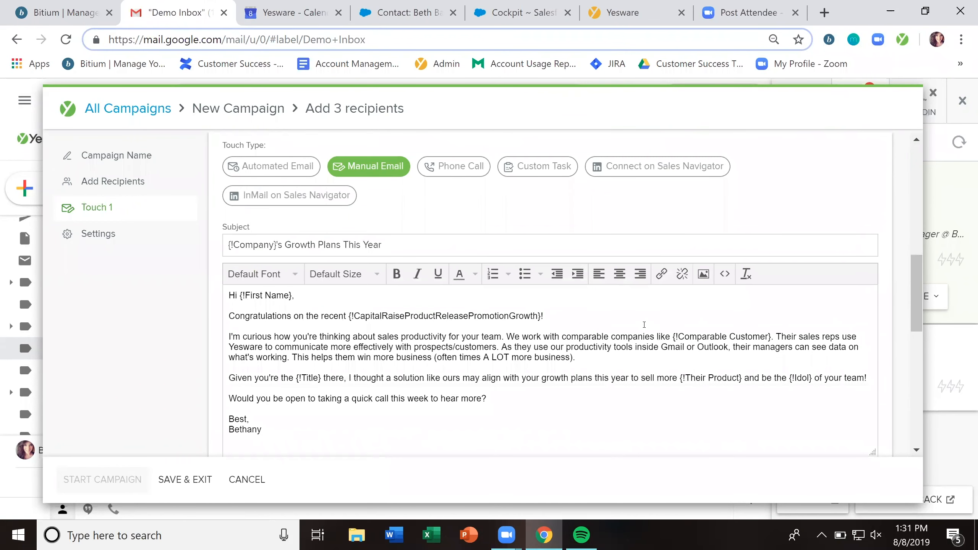
pyautogui.scroll(-2, 644, 324)
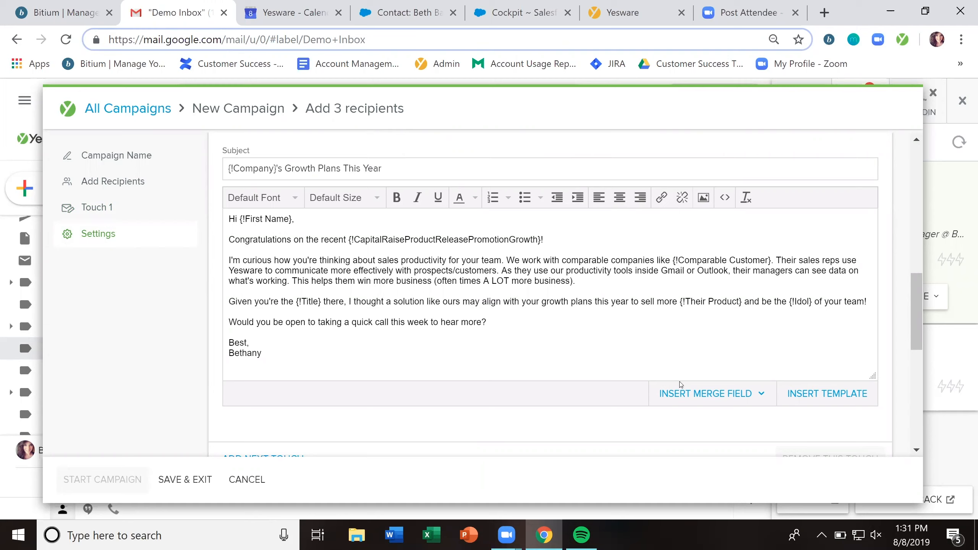
pyautogui.click(731, 394)
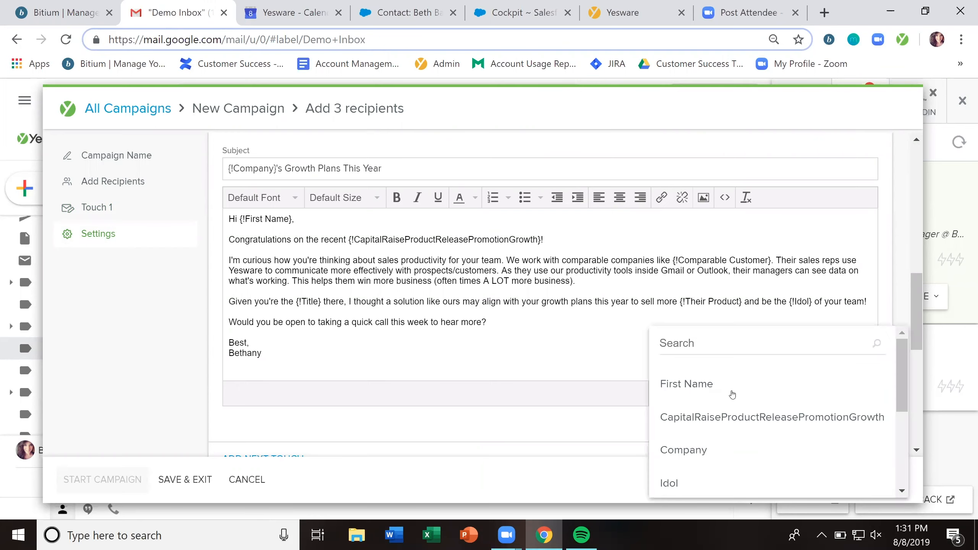
pyautogui.moveTo(899, 375); pyautogui.dragTo(880, 340)
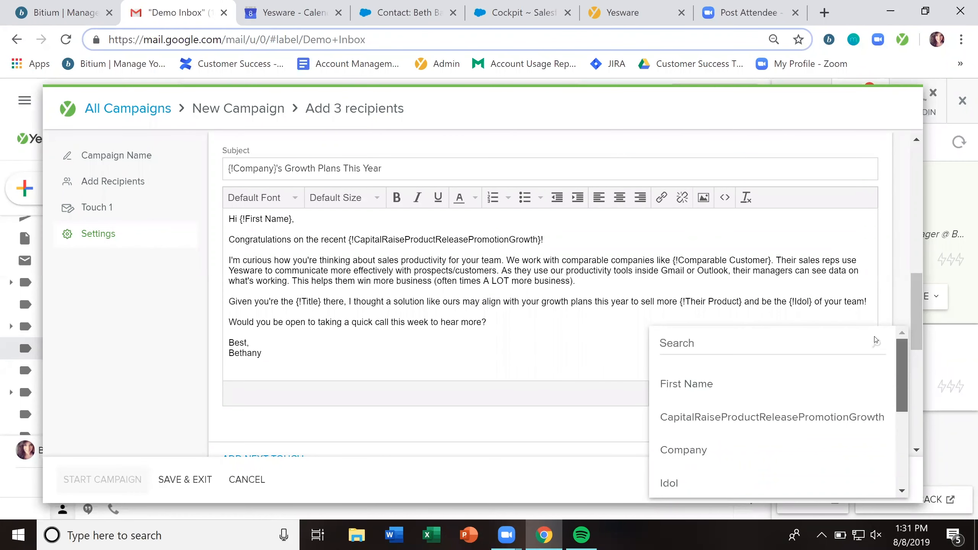
# Close the merge-field list and view the Salesforce 'Select a list...' options without importing one.
pyautogui.click(590, 243)
pyautogui.scroll(10, 652, 302)
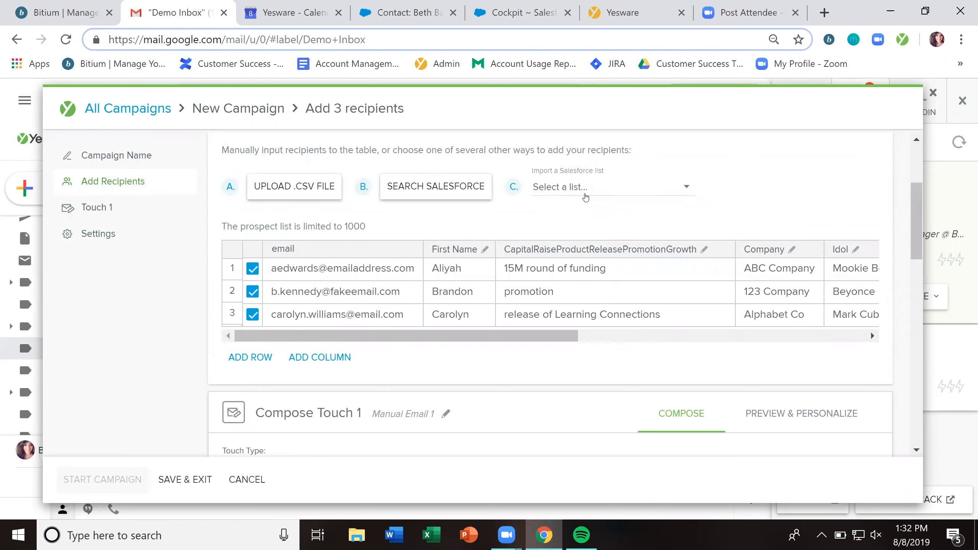
pyautogui.click(586, 197)
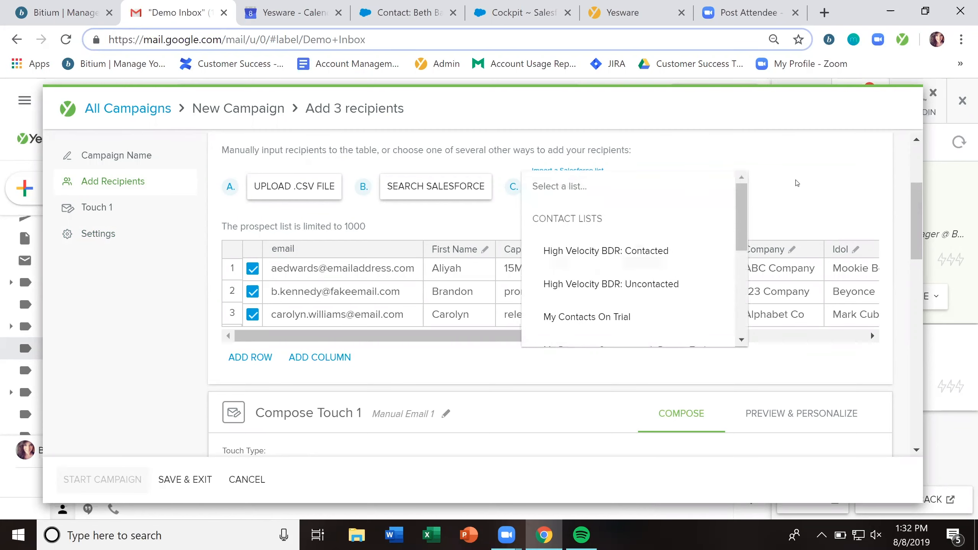
pyautogui.press('Escape')
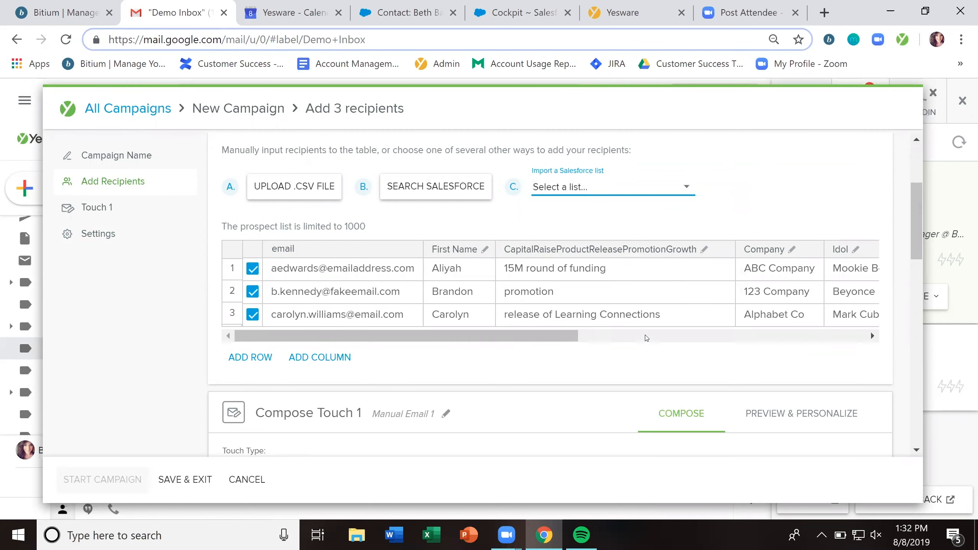
pyautogui.scroll(-10, 647, 339)
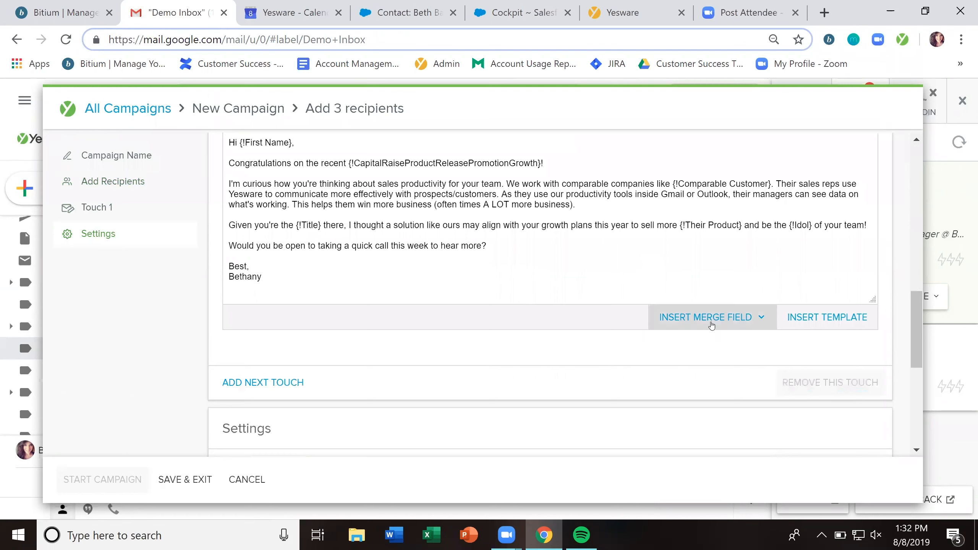
# Add a recipient column named adslkfjlsfdjajfd holding aaa, bbb and ccc for rows 1–3.
pyautogui.scroll(4, 667, 334)
pyautogui.scroll(5, 667, 333)
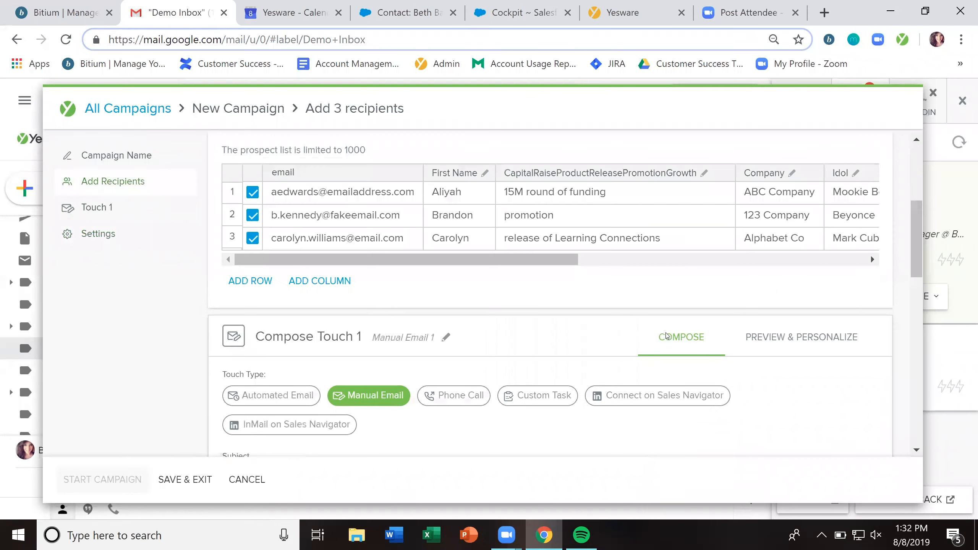
pyautogui.click(329, 285)
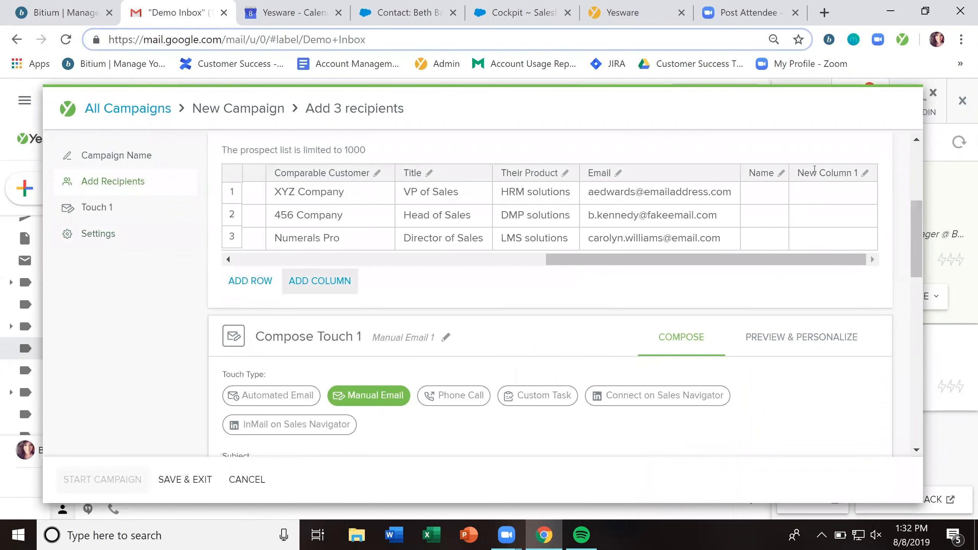
pyautogui.click(822, 175)
pyautogui.write('adslkfjlsfdjajfd')
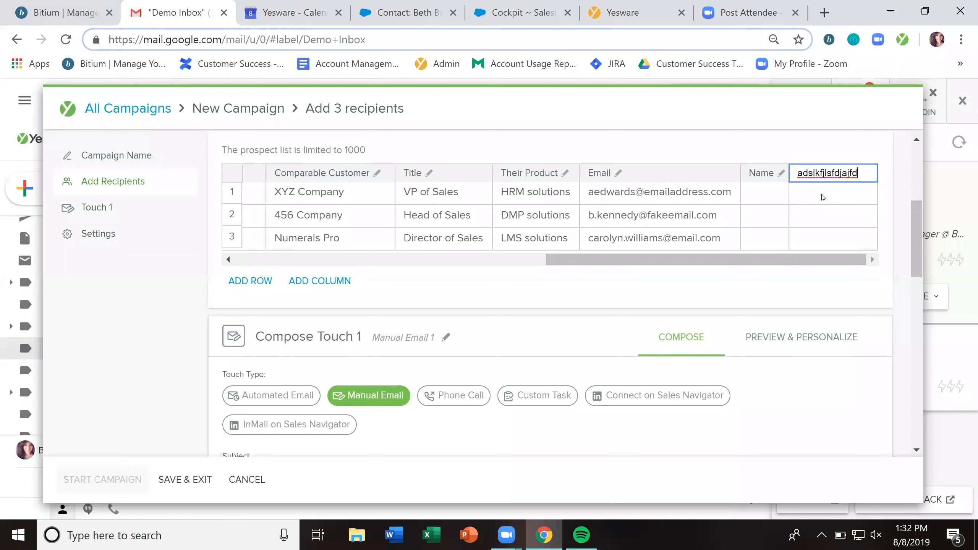
pyautogui.click(822, 192)
pyautogui.write('aaa')
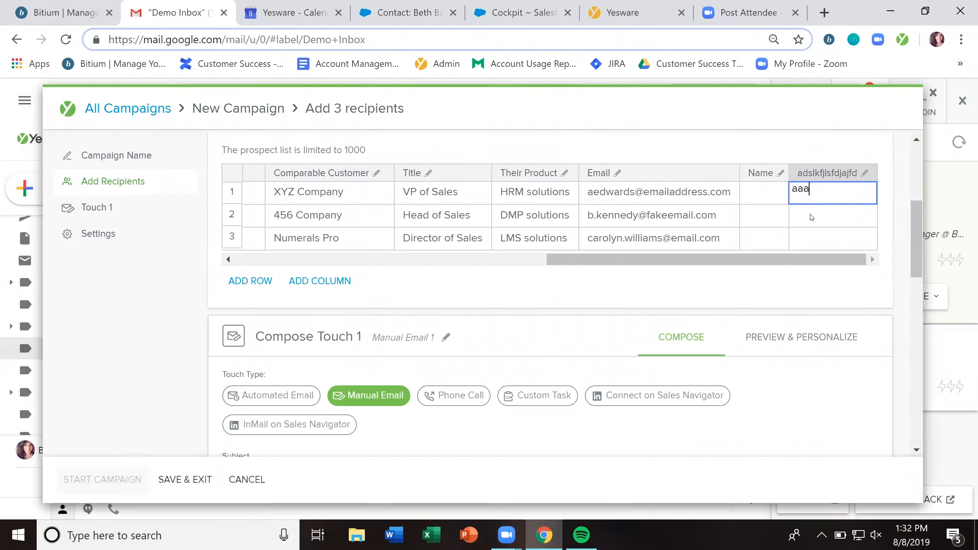
pyautogui.click(812, 217)
pyautogui.write('bbb')
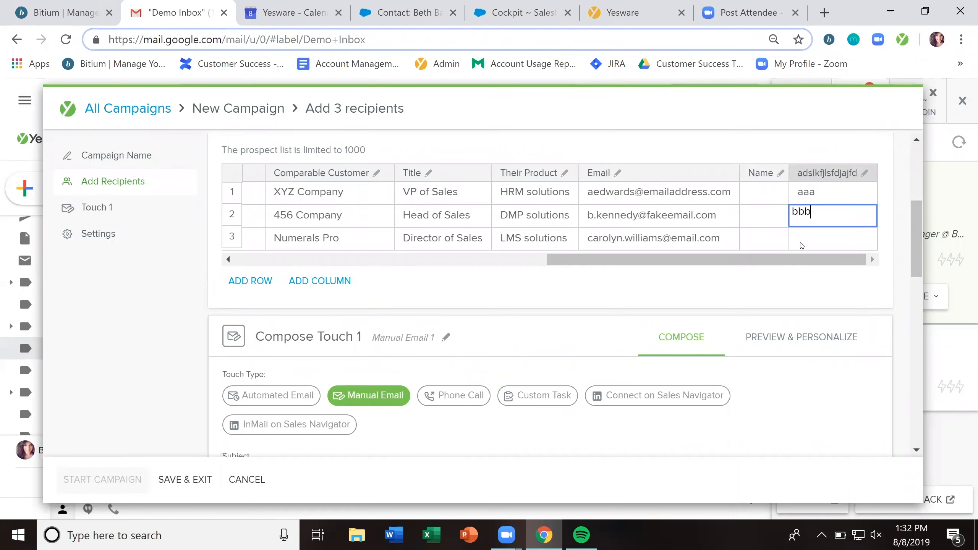
pyautogui.click(801, 245)
pyautogui.write('ccc')
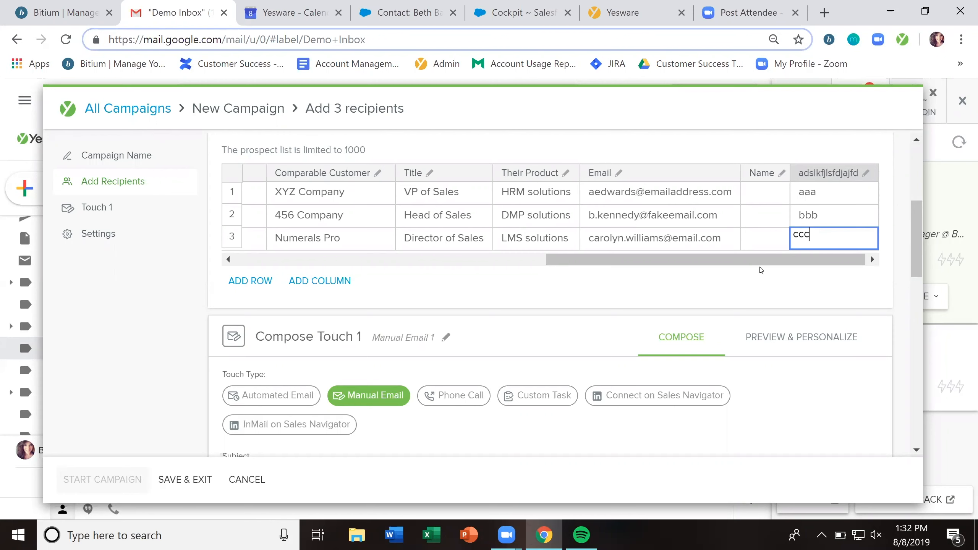
pyautogui.click(759, 272)
pyautogui.scroll(-6, 758, 273)
# Insert the new adslkfjlsfdjajfd merge field after the congratulations sentence in Touch 1.
pyautogui.click(609, 304)
pyautogui.scroll(-4, 614, 312)
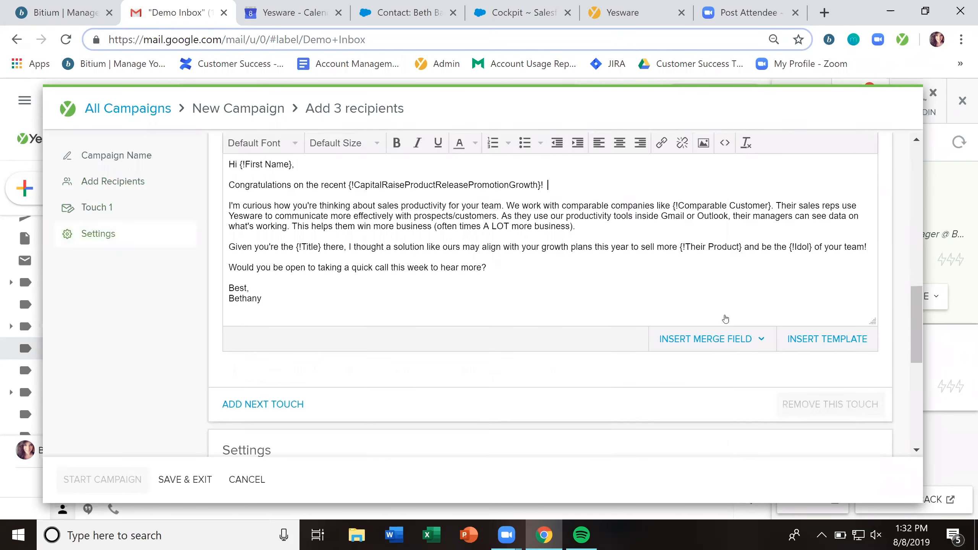
pyautogui.click(741, 322)
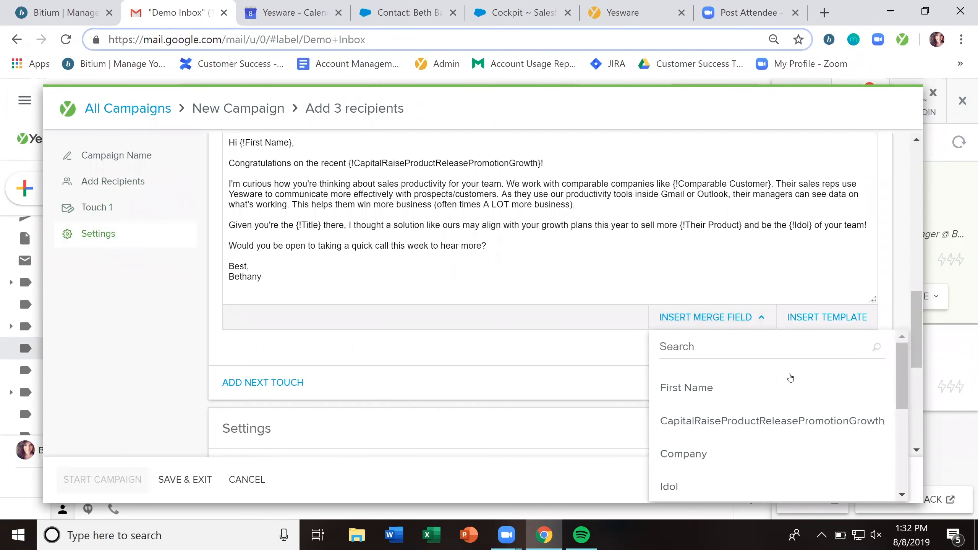
pyautogui.scroll(-4, 787, 375)
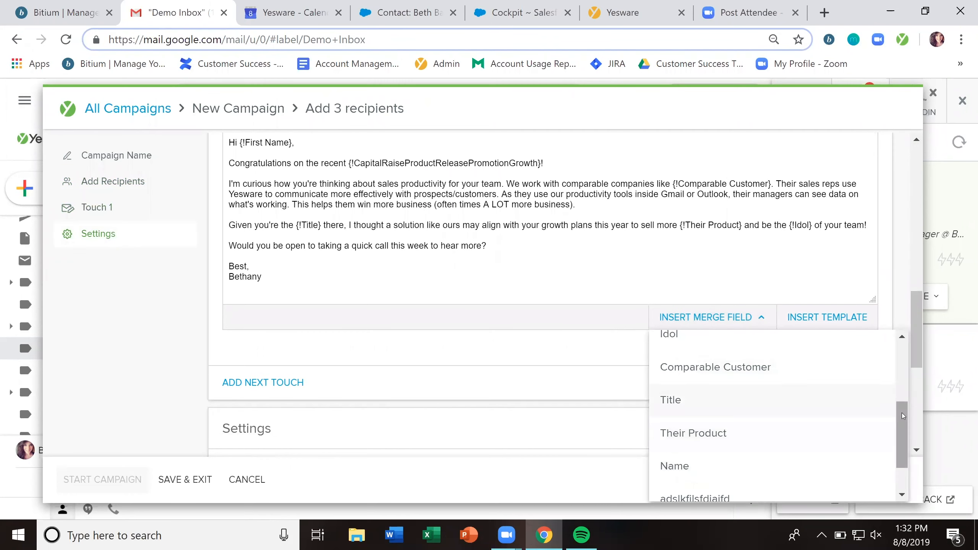
pyautogui.scroll(-1, 902, 413)
pyautogui.click(710, 471)
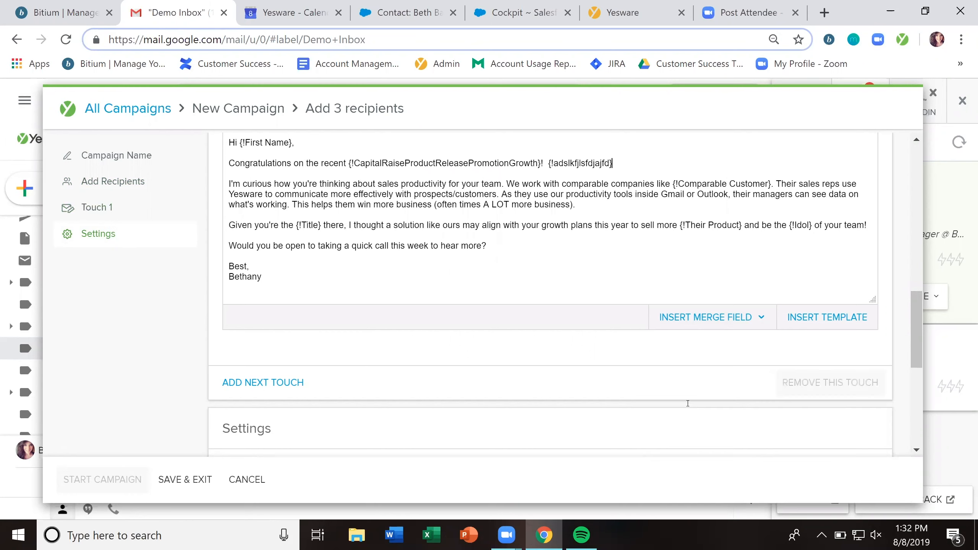
pyautogui.scroll(6, 637, 243)
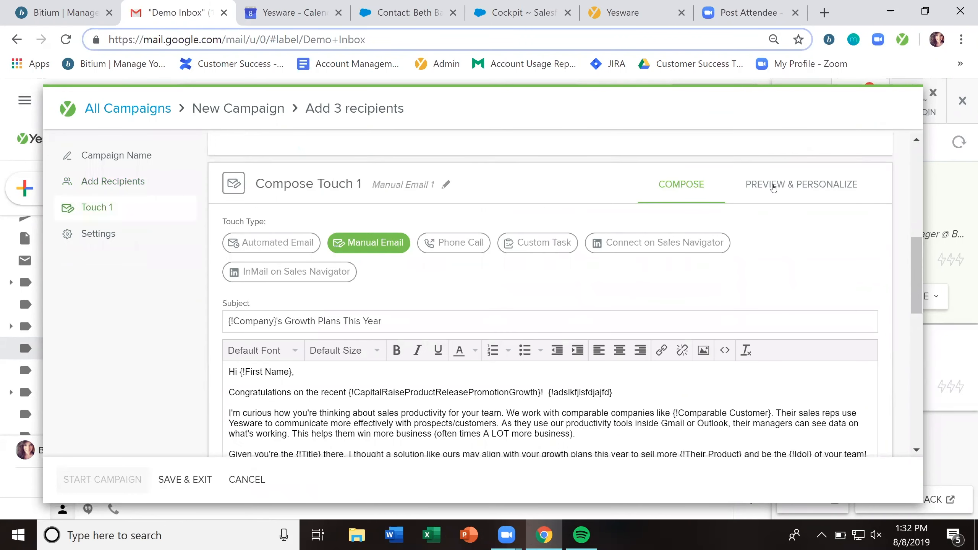
# Preview the personalized Touch 1 emails for the first, second and third recipients.
pyautogui.click(774, 186)
pyautogui.click(300, 280)
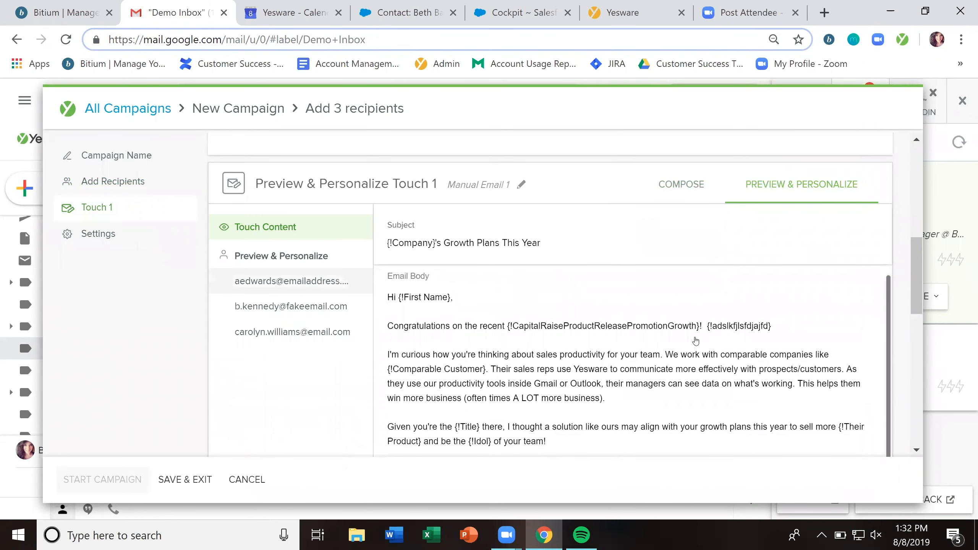
pyautogui.click(298, 321)
pyautogui.click(296, 335)
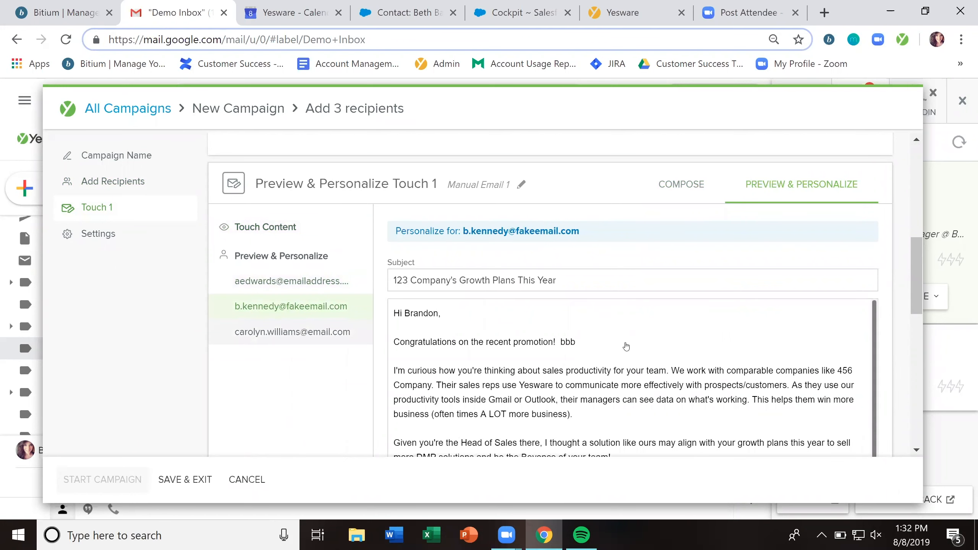
pyautogui.scroll(6, 695, 397)
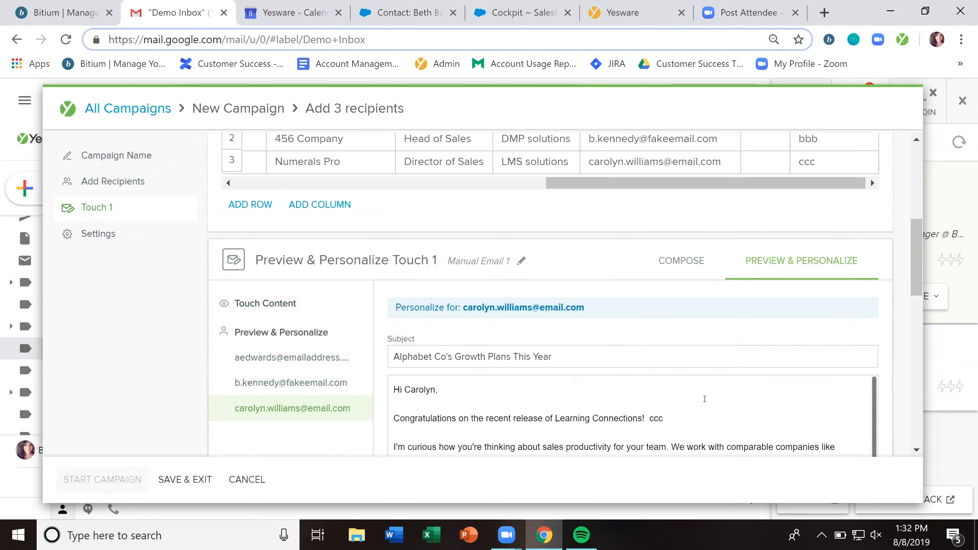
pyautogui.scroll(-2, 698, 412)
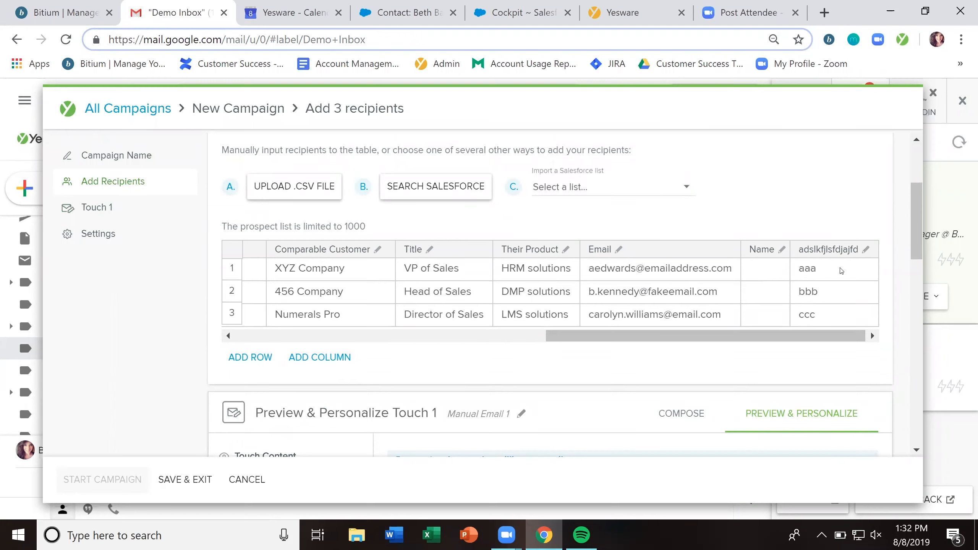
pyautogui.scroll(-1, 657, 360)
pyautogui.scroll(-6, 657, 359)
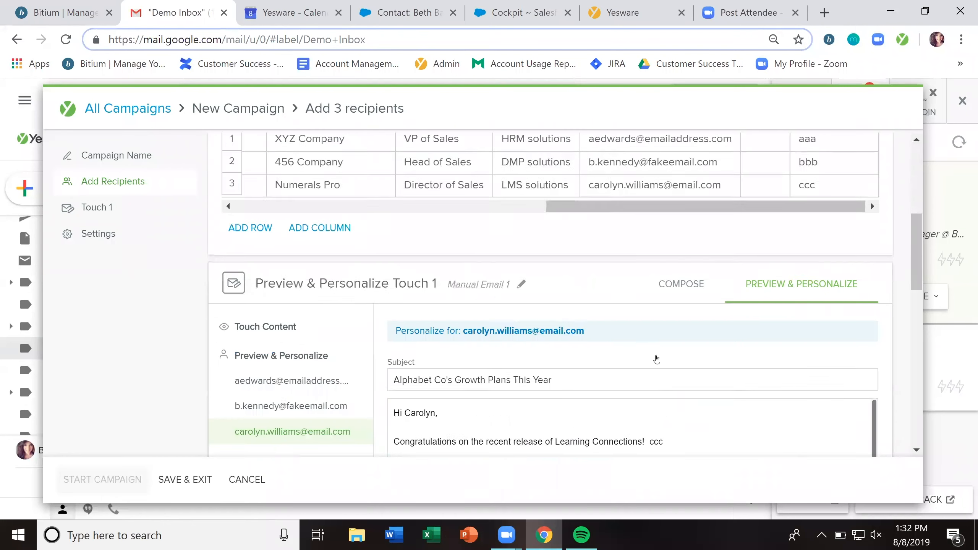
# Review the first recipient's preview showing aaa after the congratulations line, then select the second recipient.
pyautogui.click(293, 307)
pyautogui.click(287, 287)
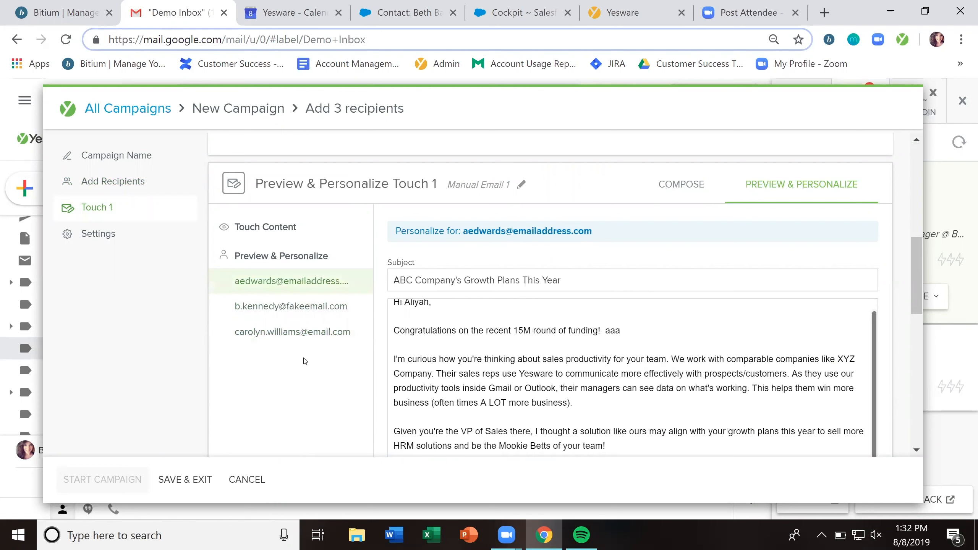
pyautogui.scroll(-2, 305, 361)
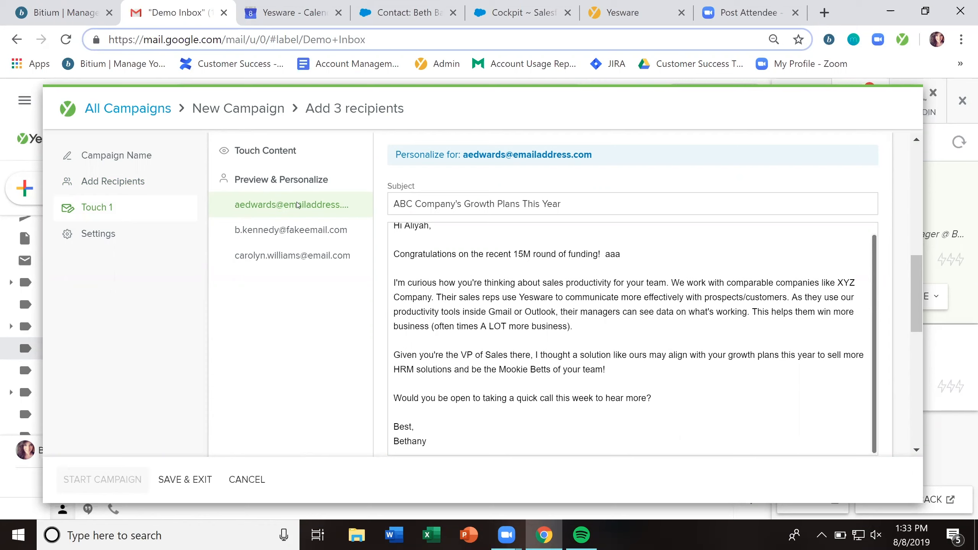
pyautogui.scroll(1, 733, 260)
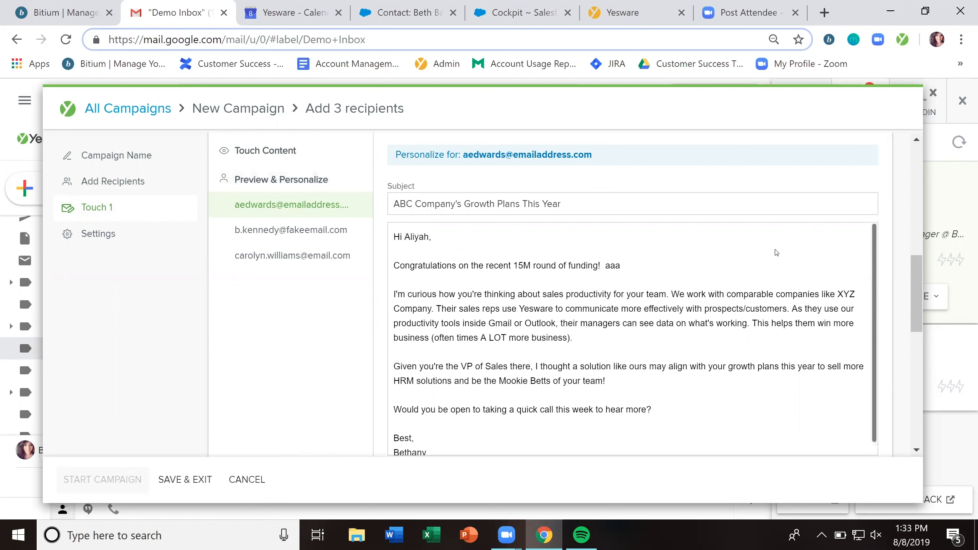
pyautogui.scroll(2, 733, 260)
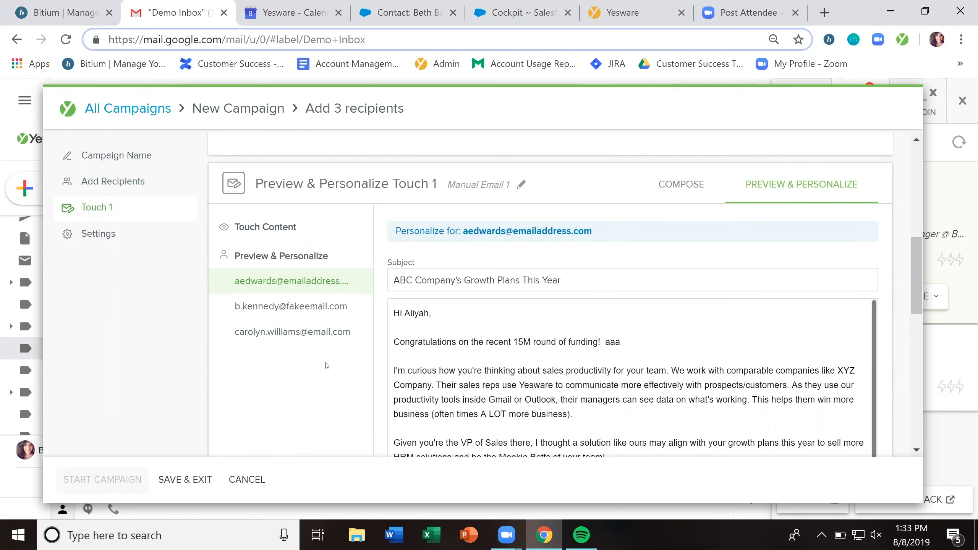
pyautogui.scroll(-2, 328, 364)
pyautogui.click(281, 236)
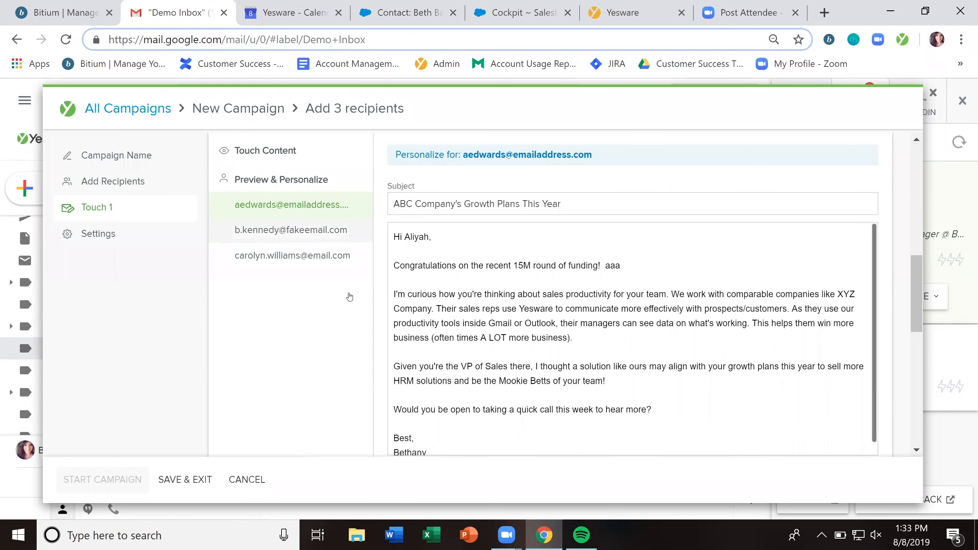
# Add 'It was nice to see you at the event!' to the second recipient's email and apply it.
pyautogui.scroll(-2, 322, 354)
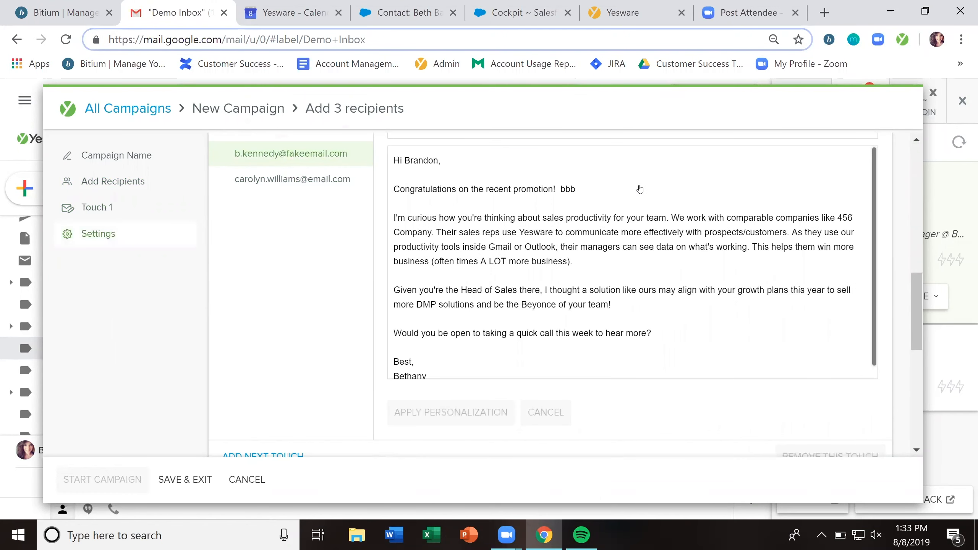
pyautogui.click(635, 194)
pyautogui.click(625, 215)
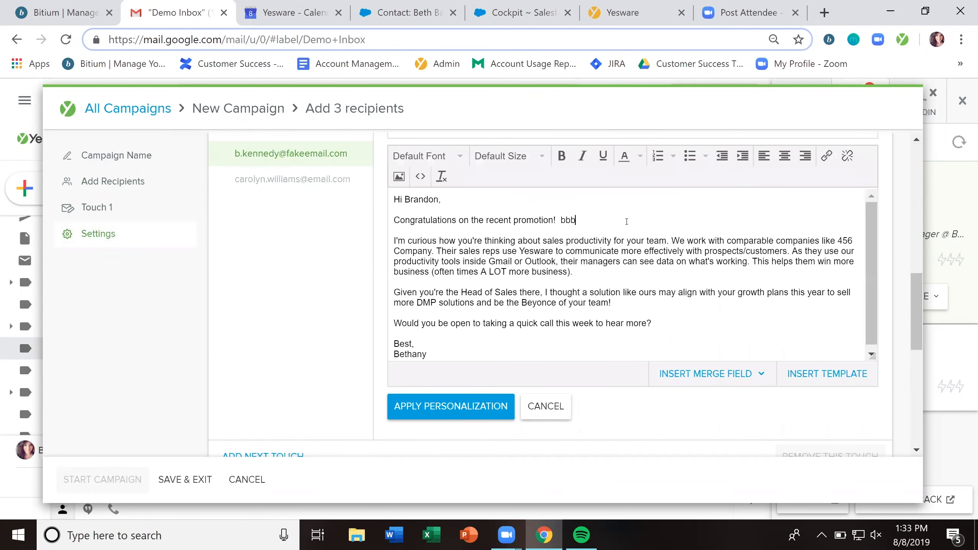
pyautogui.write('It was nice to see you at the event!')
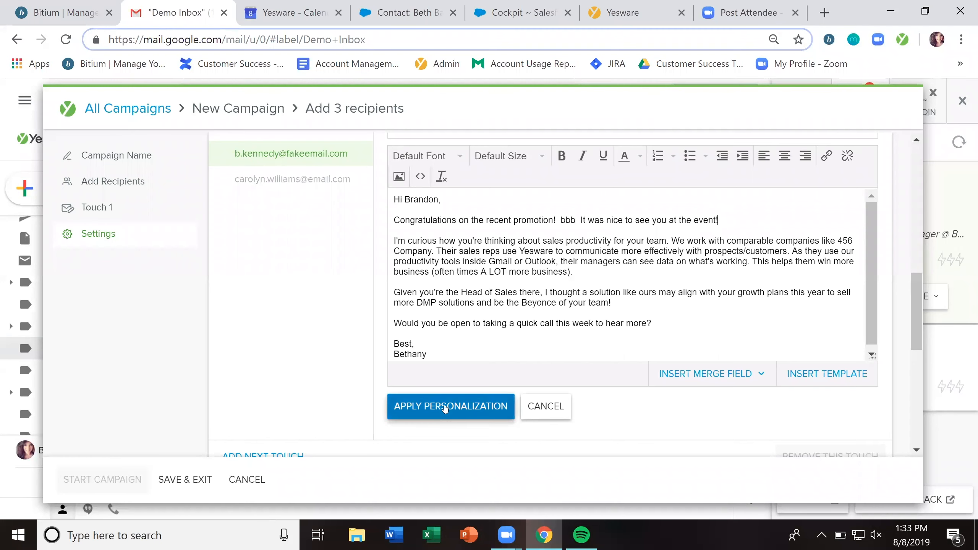
pyautogui.click(445, 408)
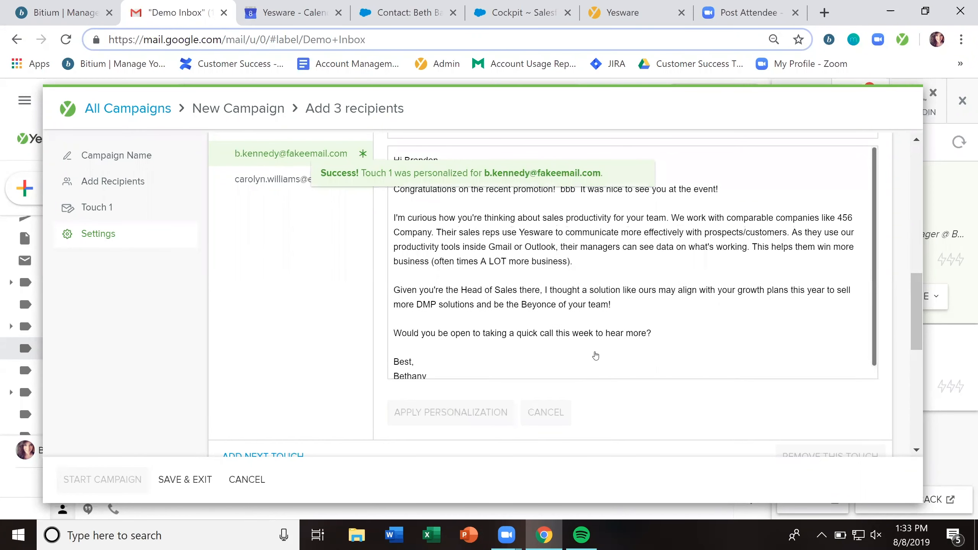
# Preview the third recipient's email, then go back to composing the Touch 1 template.
pyautogui.scroll(2, 612, 359)
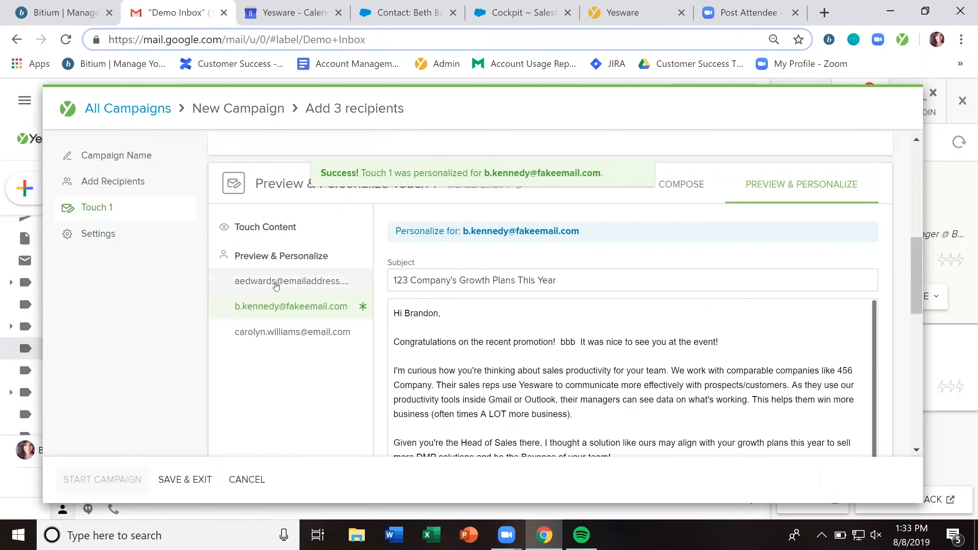
pyautogui.click(273, 337)
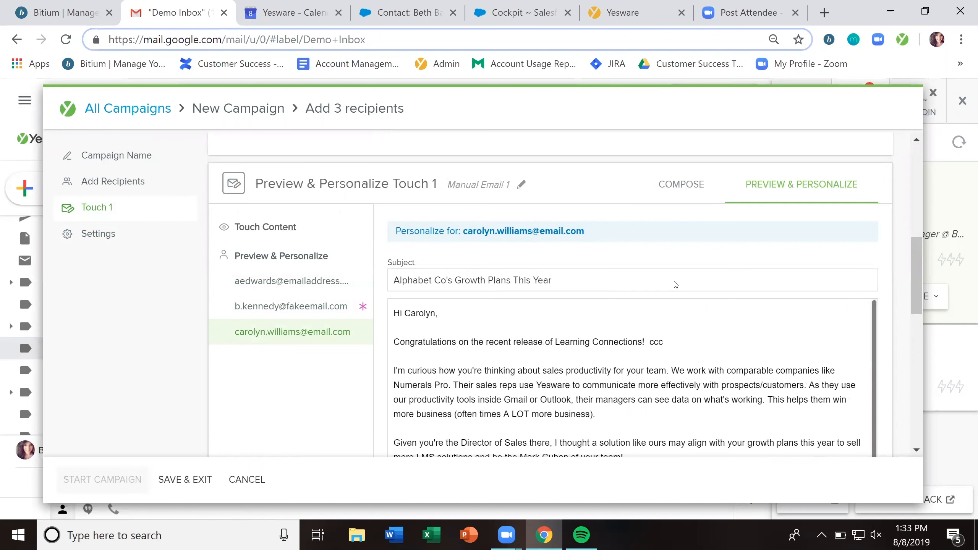
pyautogui.click(682, 185)
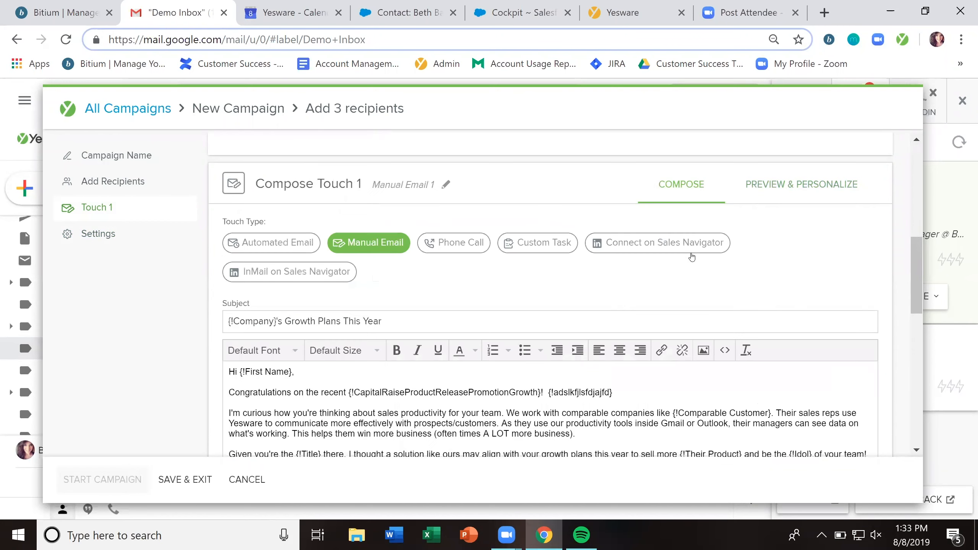
# Add Touch 2 and, after trying Manual Email, Phone Call and Custom Task, make it an Automated Email.
pyautogui.scroll(-4, 517, 304)
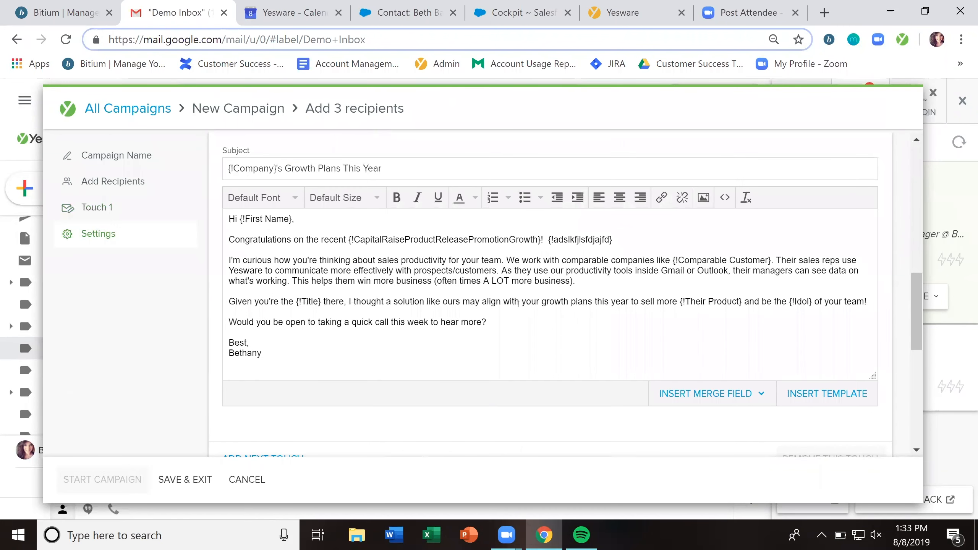
pyautogui.scroll(-4, 518, 303)
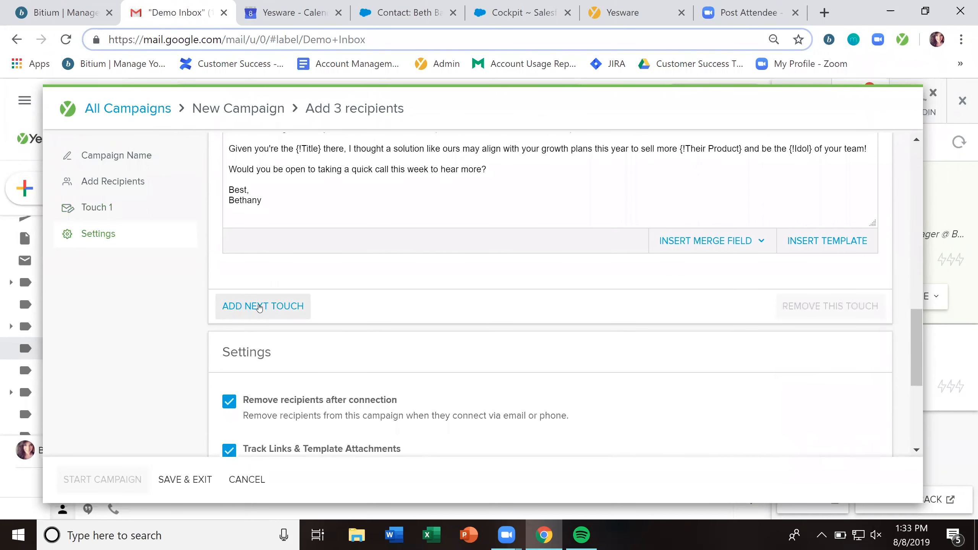
pyautogui.click(259, 307)
pyautogui.scroll(-2, 369, 310)
pyautogui.scroll(-2, 368, 311)
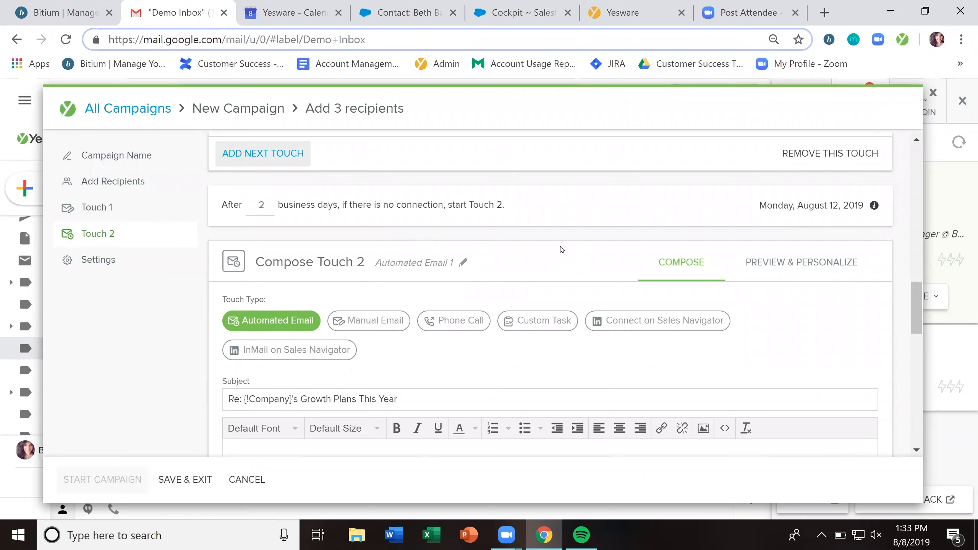
pyautogui.click(366, 334)
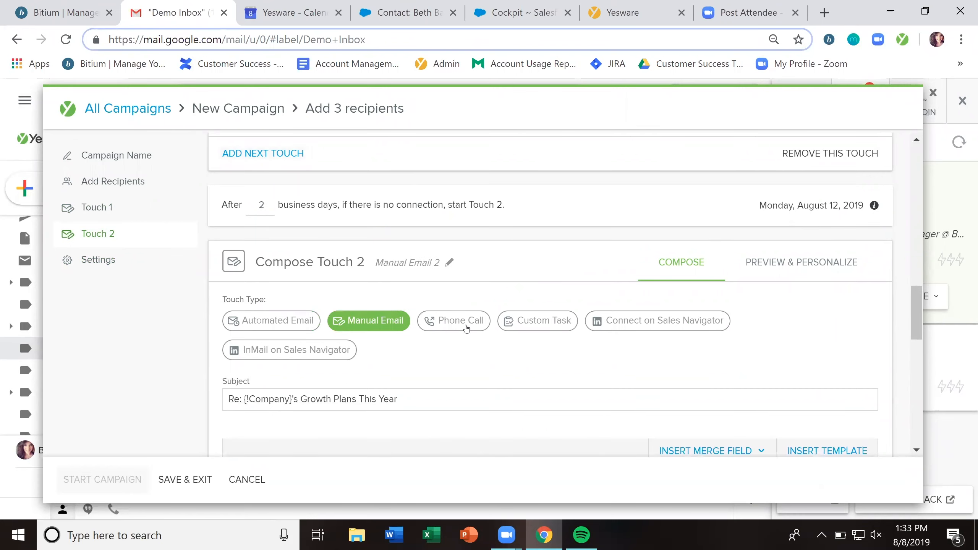
pyautogui.click(454, 322)
pyautogui.click(544, 324)
pyautogui.click(280, 321)
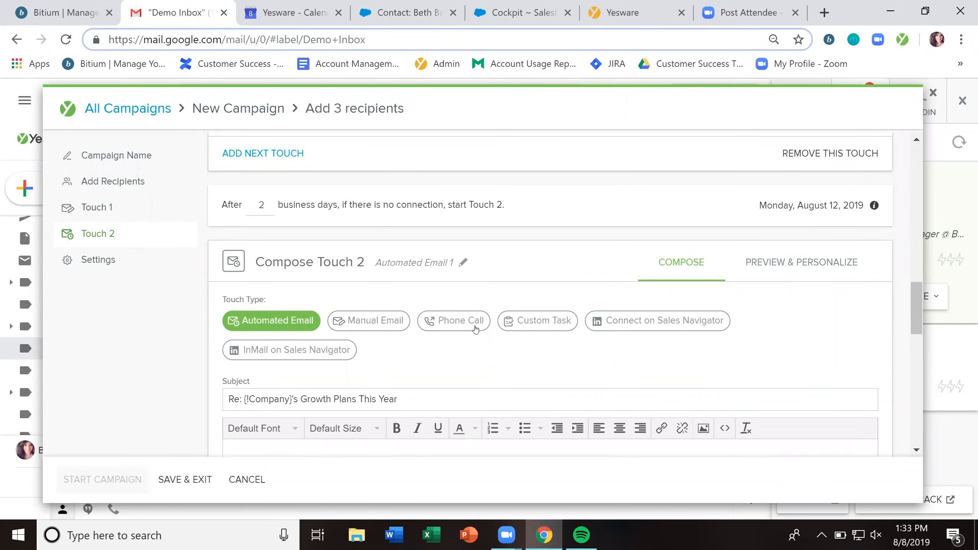
# Give Touch 2 the body text asdfasdf, include the Gmail signature, and send at 11:00am.
pyautogui.scroll(-2, 443, 340)
pyautogui.click(388, 358)
pyautogui.write('asdfasdf')
pyautogui.scroll(-3, 388, 359)
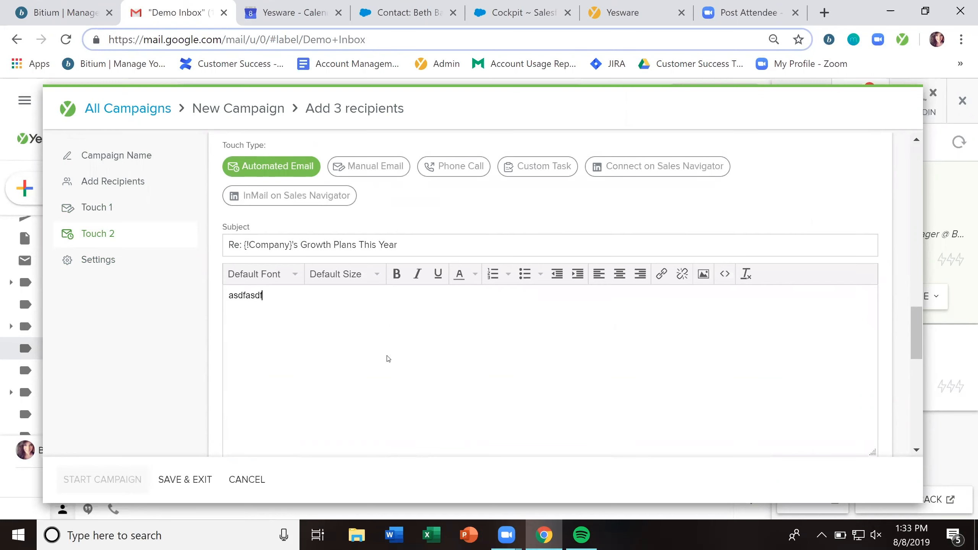
pyautogui.click(243, 247)
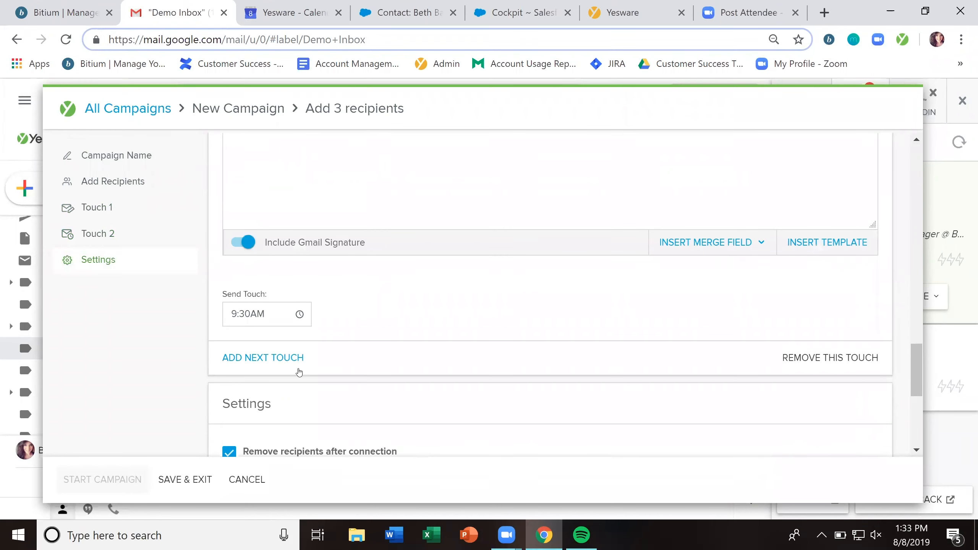
pyautogui.click(270, 314)
pyautogui.click(274, 385)
# Highlight Touch 2's 'if there is no connection' condition and review the touch settings.
pyautogui.scroll(5, 395, 358)
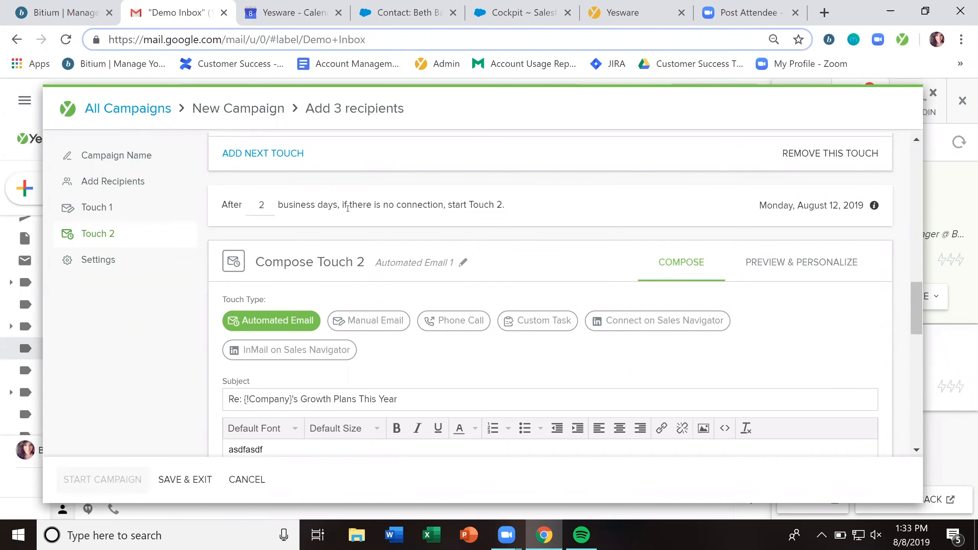
pyautogui.moveTo(341, 205); pyautogui.dragTo(444, 209)
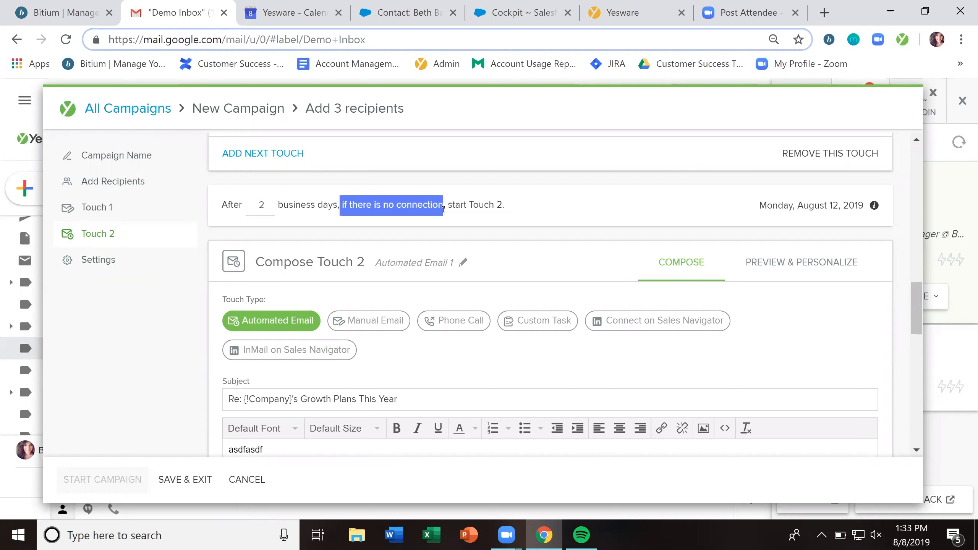
pyautogui.click(484, 209)
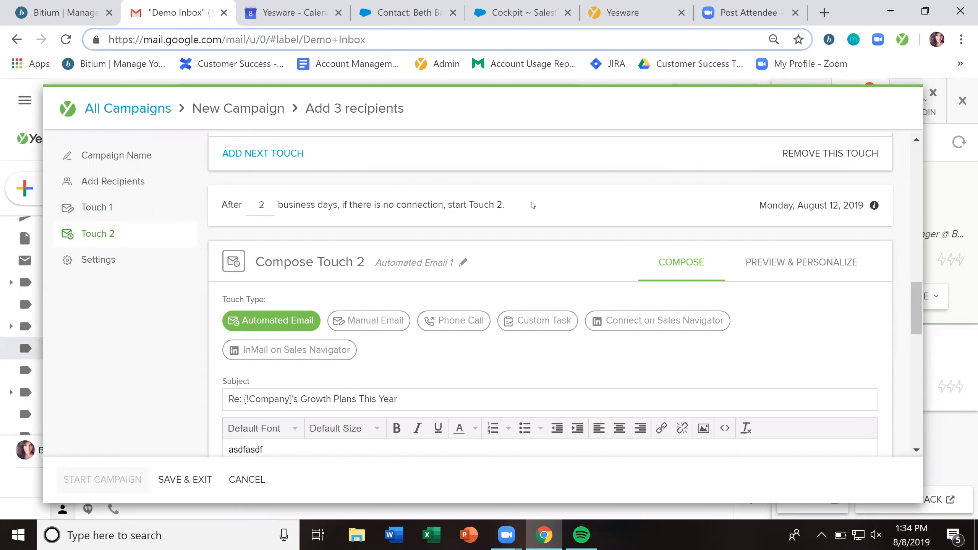
pyautogui.scroll(4, 541, 279)
pyautogui.scroll(4, 542, 279)
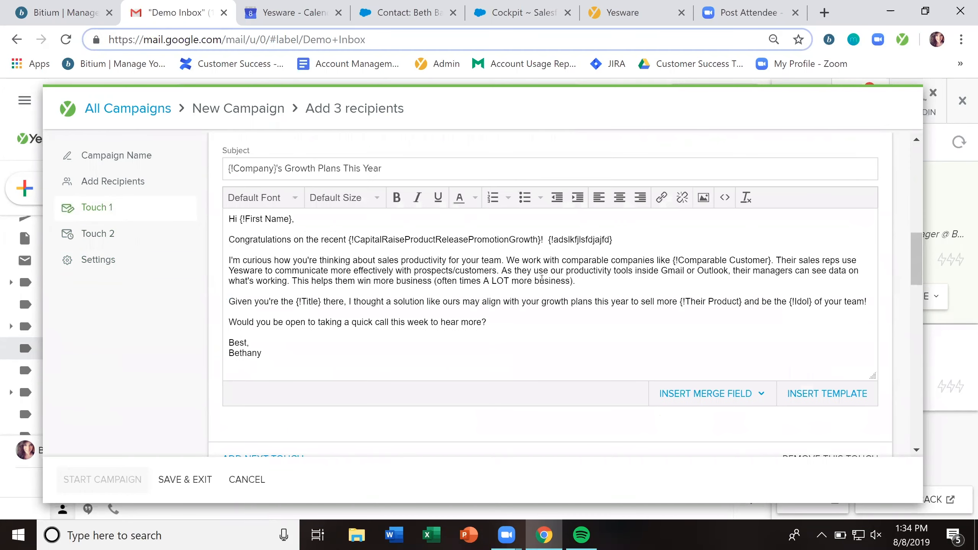
pyautogui.scroll(-6, 542, 279)
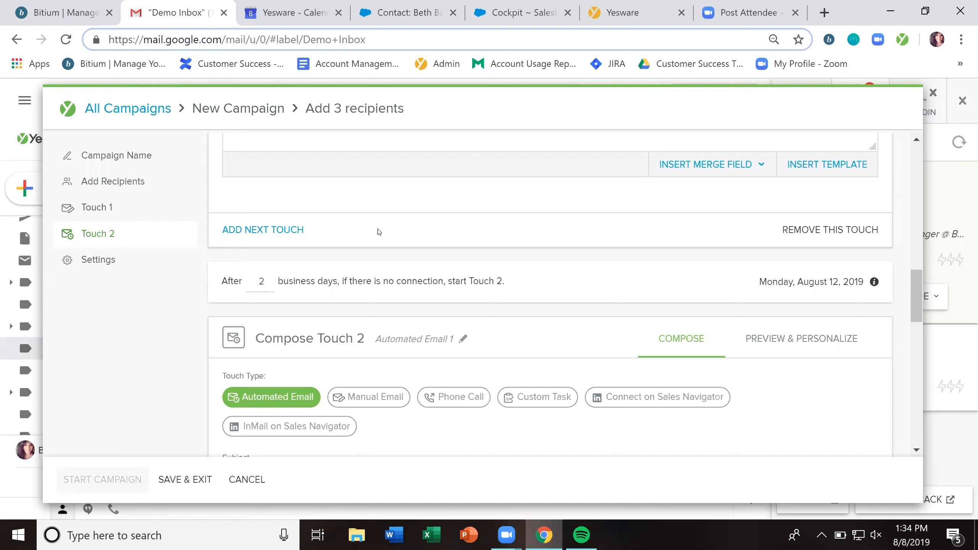
# Turn off 'Remove recipients after connection' in the campaign settings.
pyautogui.click(108, 269)
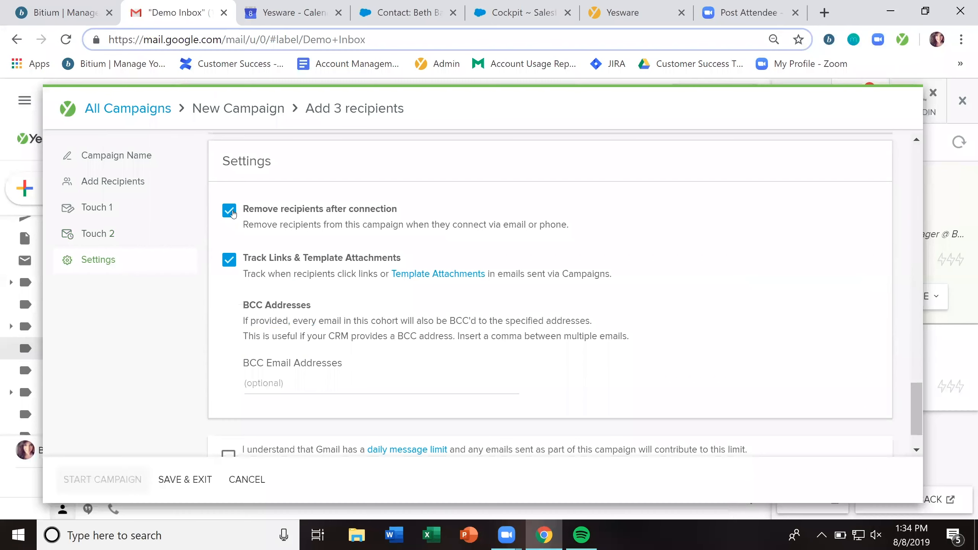
pyautogui.click(229, 210)
pyautogui.scroll(5, 518, 278)
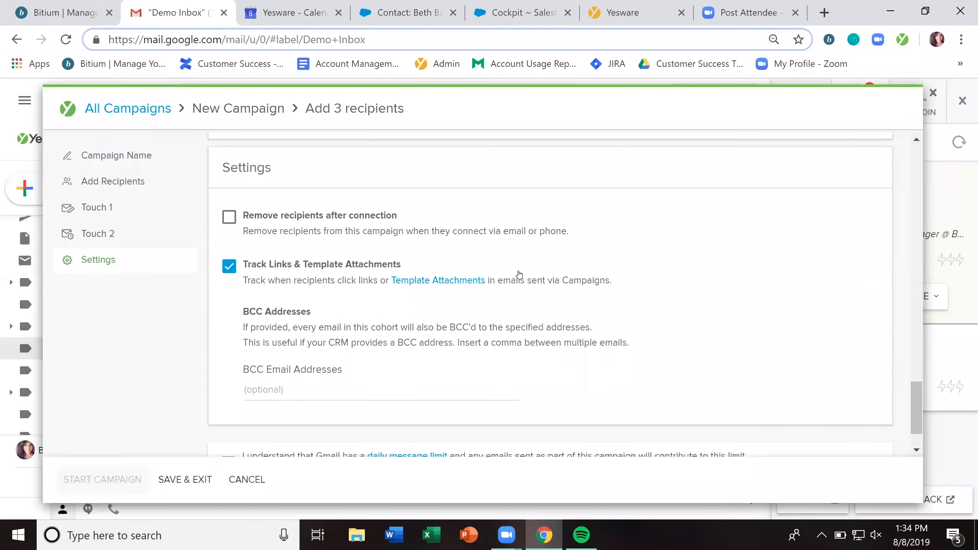
pyautogui.scroll(2, 520, 274)
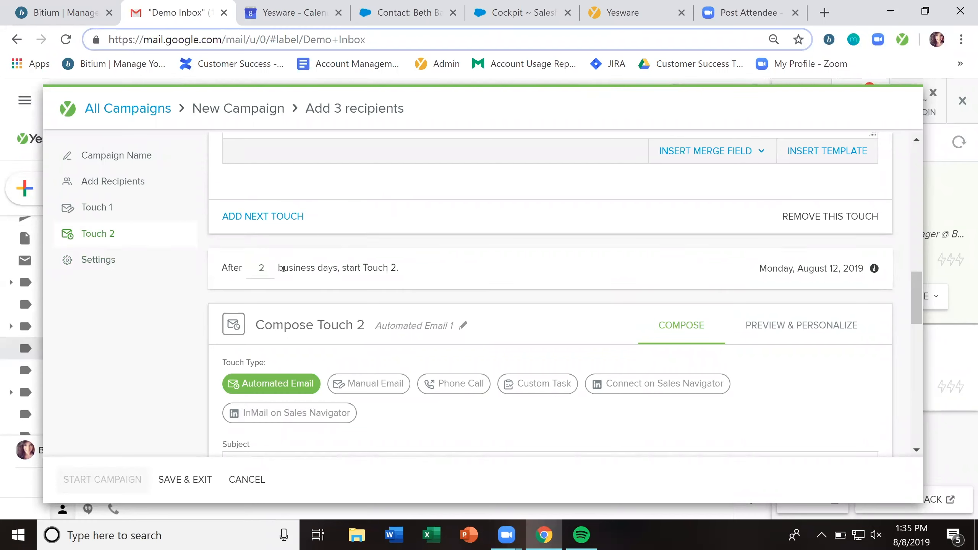
# Set Touch 2 to go out 4 business days after Touch 1.
pyautogui.click(270, 266)
pyautogui.click(270, 265)
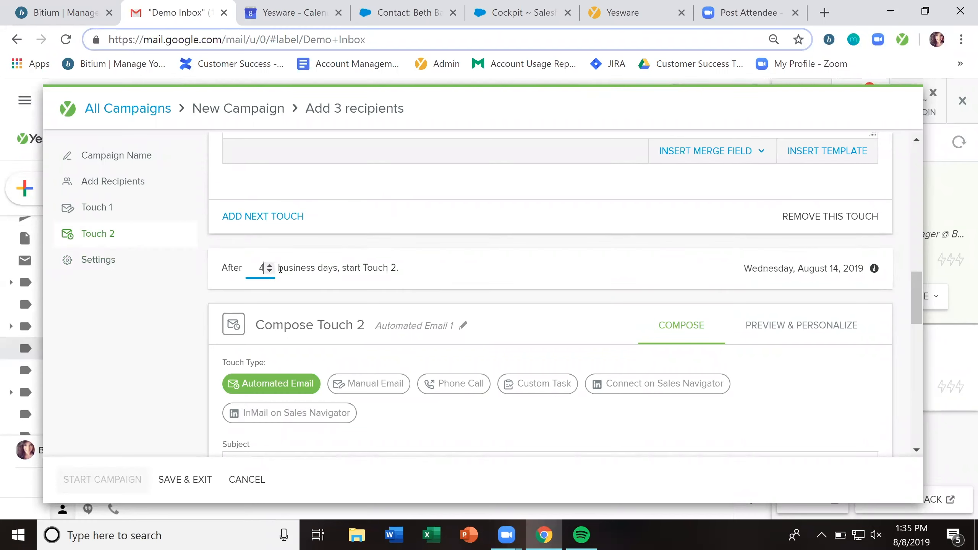
pyautogui.moveTo(402, 270); pyautogui.dragTo(277, 268)
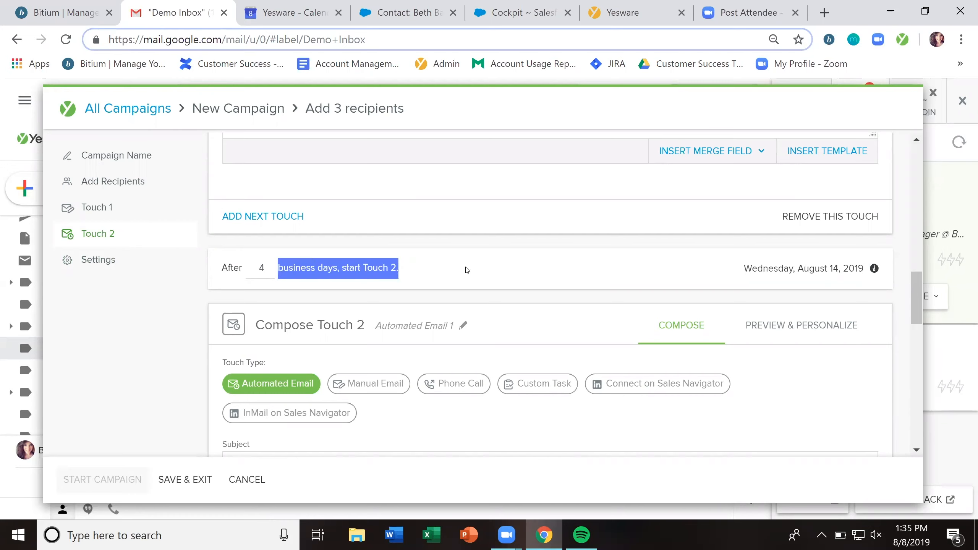
pyautogui.click(466, 269)
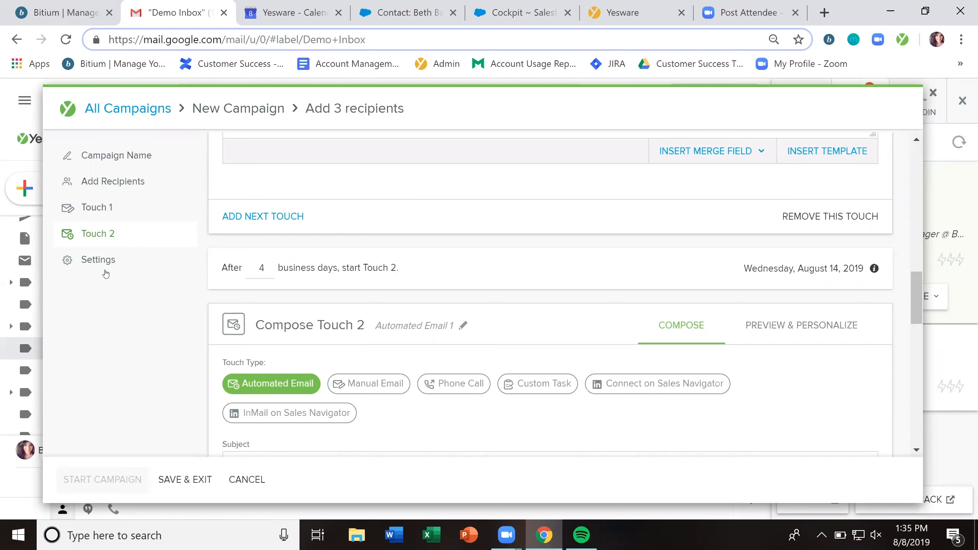
# Switch 'Remove recipients after connection' back on in the campaign settings.
pyautogui.click(97, 261)
pyautogui.click(229, 217)
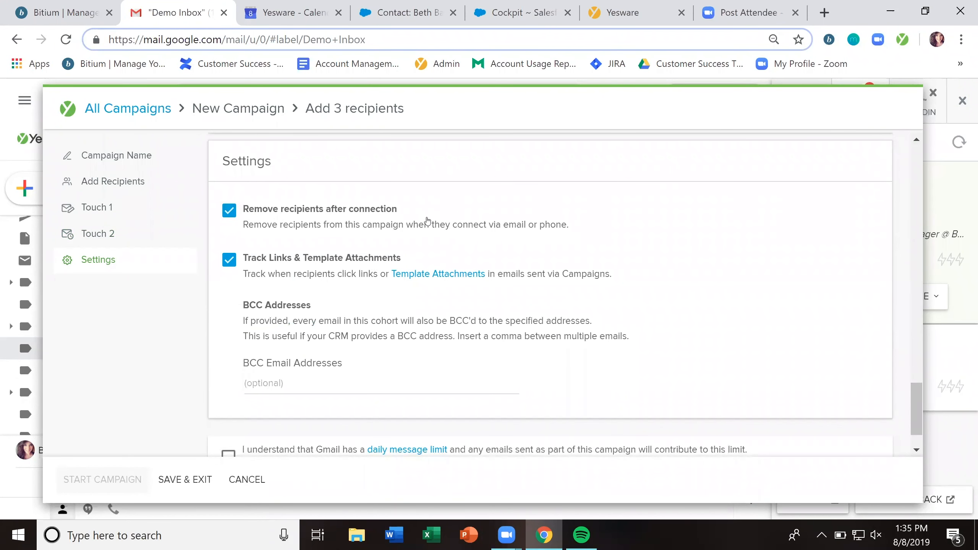
pyautogui.scroll(-2, 506, 214)
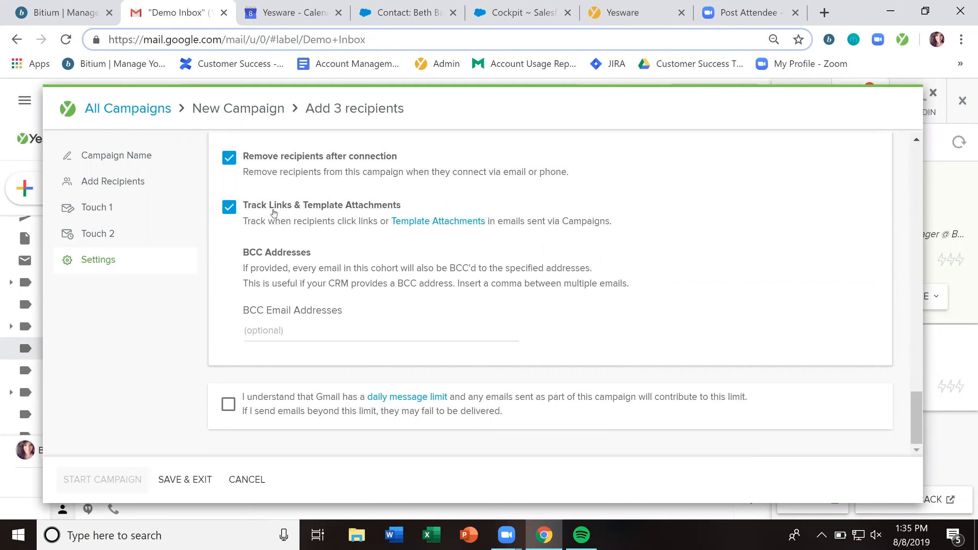
# Open the link dialog on the Touch 2 email and close it without adding a link.
pyautogui.scroll(5, 345, 251)
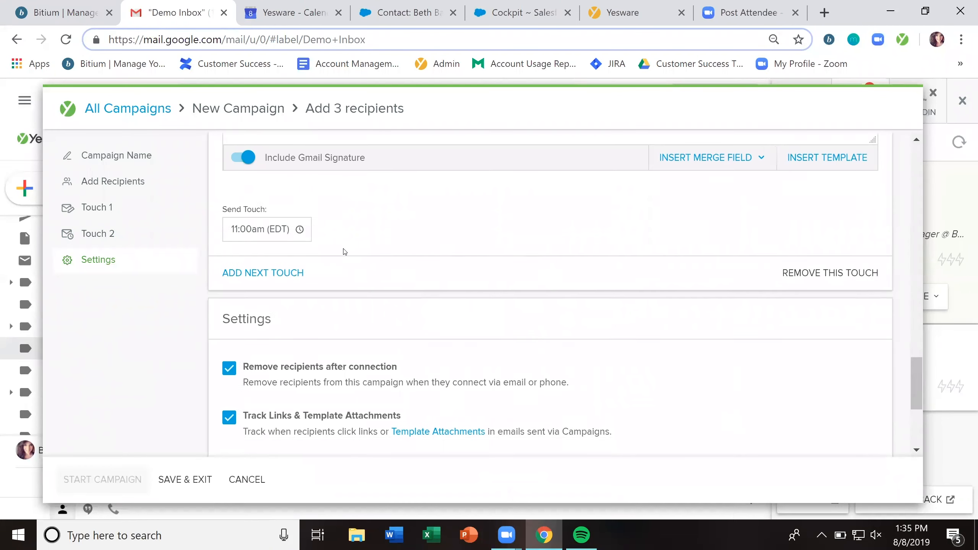
pyautogui.scroll(4, 347, 251)
pyautogui.scroll(2, 646, 282)
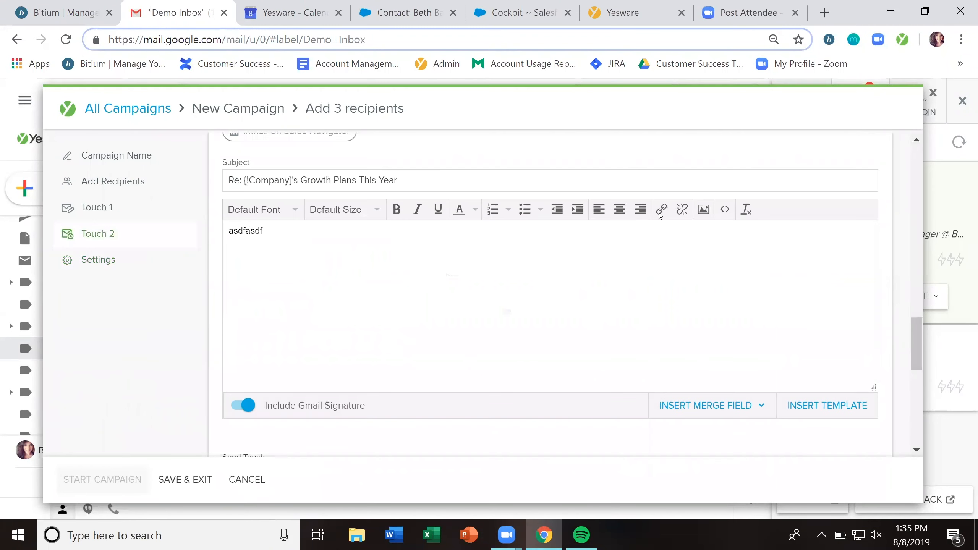
pyautogui.click(659, 211)
pyautogui.click(627, 369)
# Tick the 'I understand that Gmail has a daily message limit' acknowledgement in Settings.
pyautogui.scroll(-12, 461, 274)
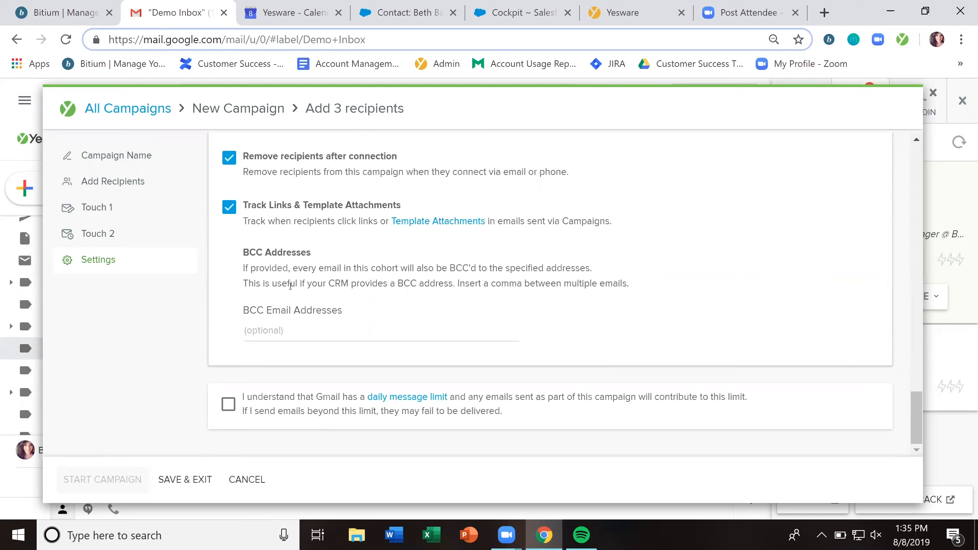
pyautogui.click(286, 332)
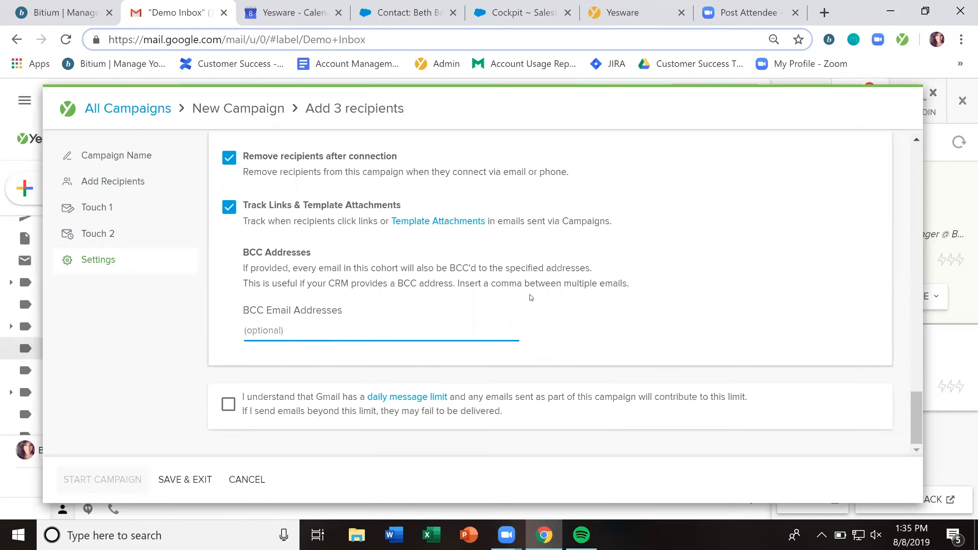
pyautogui.click(228, 403)
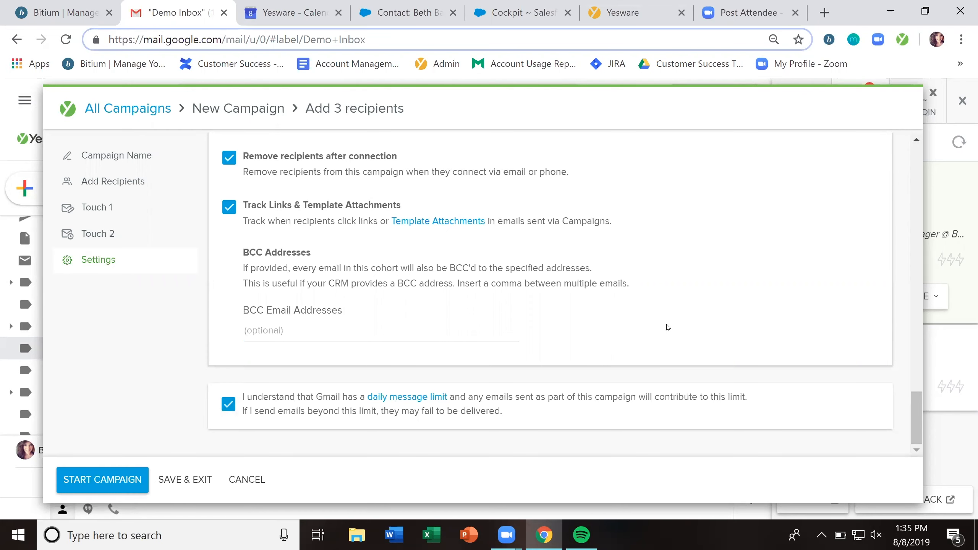
pyautogui.scroll(10, 666, 325)
pyautogui.scroll(10, 666, 326)
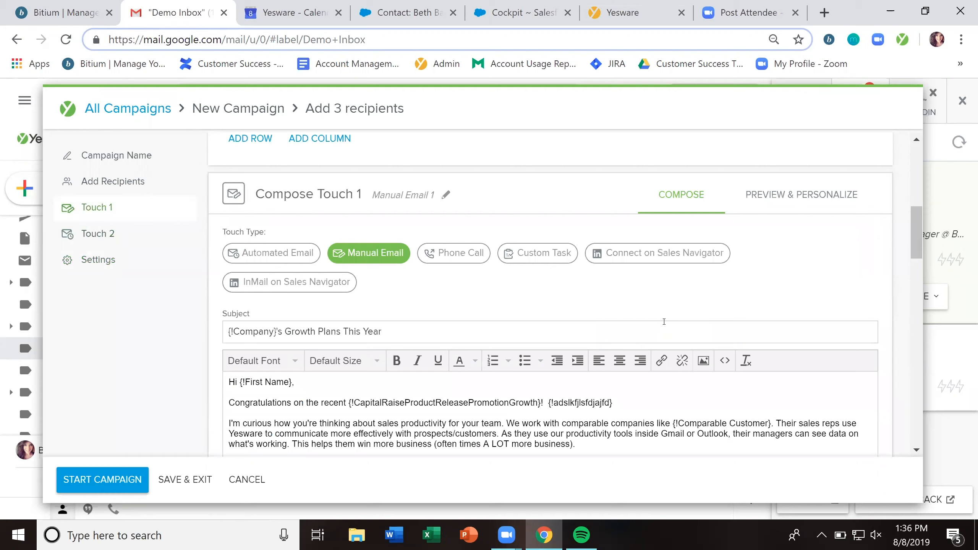
pyautogui.scroll(2, 263, 226)
pyautogui.tripleClick(262, 236)
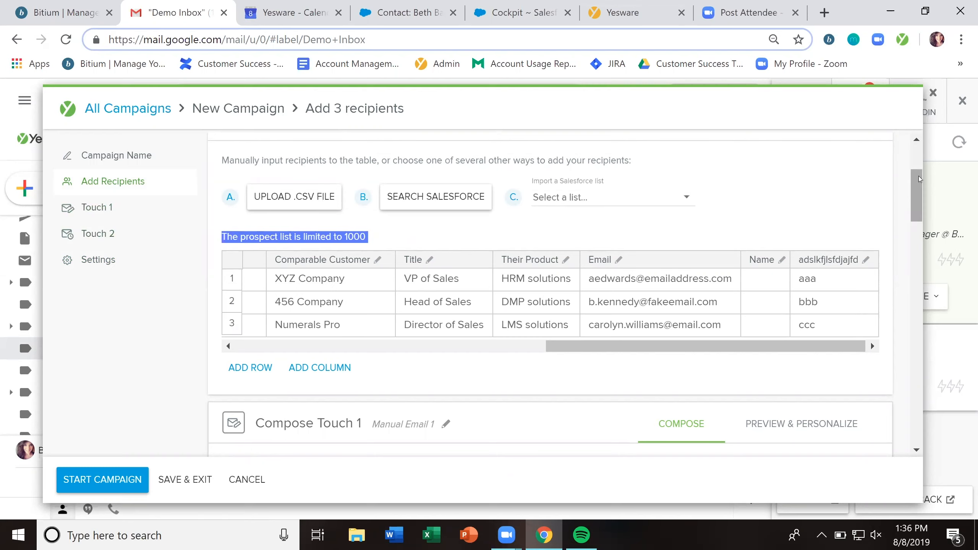
pyautogui.moveTo(918, 177); pyautogui.dragTo(950, 421)
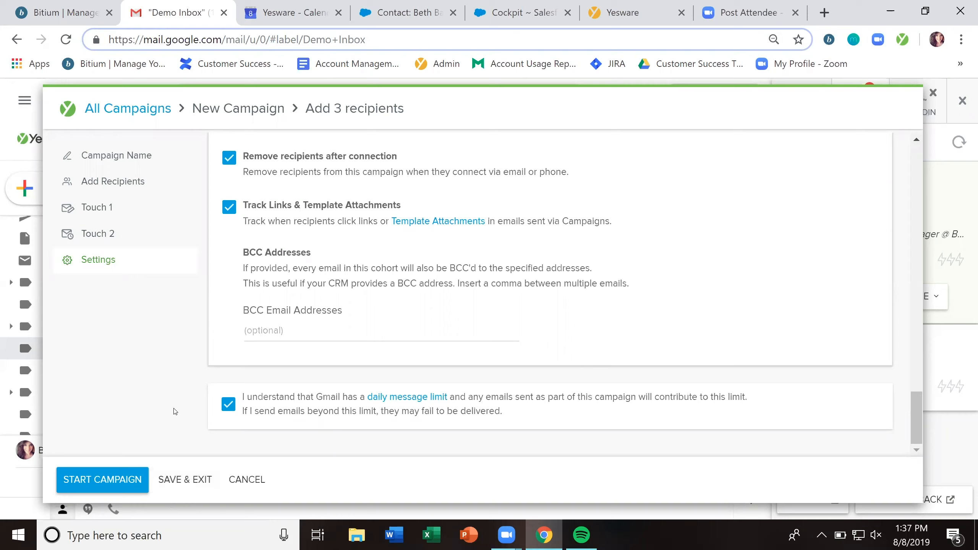
pyautogui.click(91, 488)
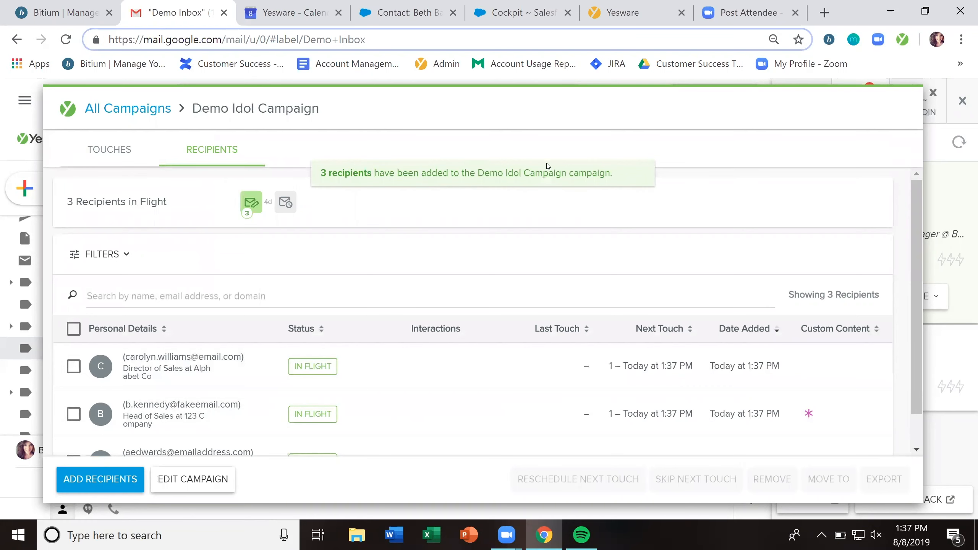
# Open the second recipient's details, showing Touch 1 on 8/08/19 and Touch 2 on 8/14/19.
pyautogui.scroll(-1, 301, 242)
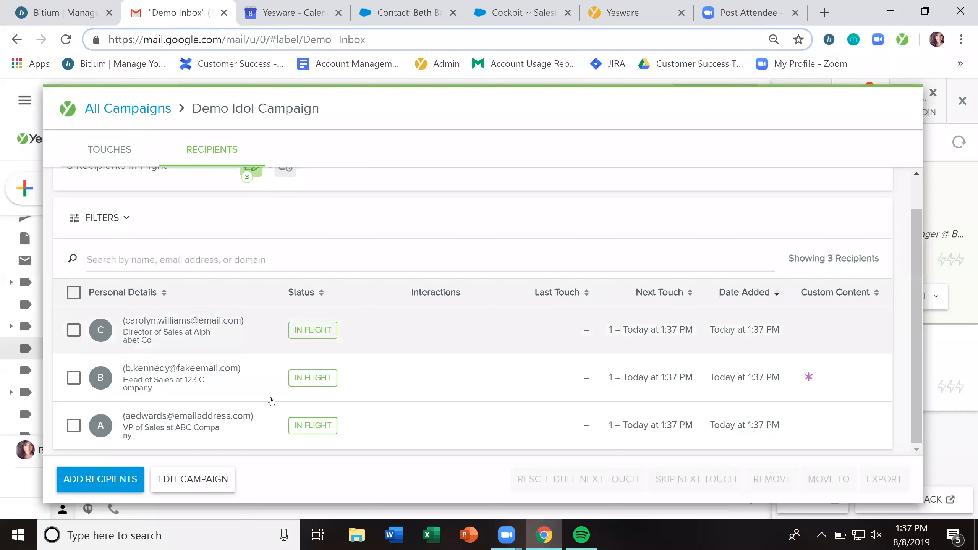
pyautogui.click(414, 380)
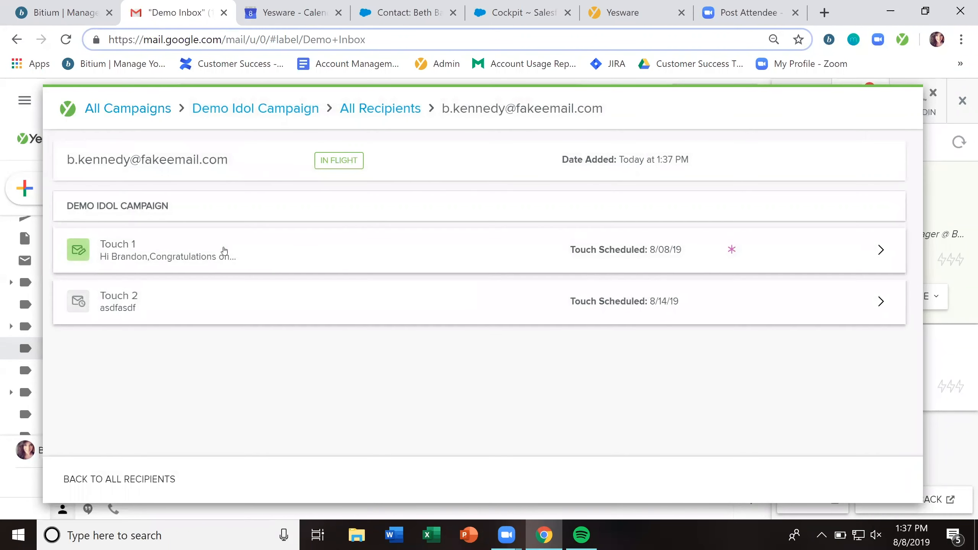
pyautogui.click(348, 267)
pyautogui.scroll(-4, 488, 335)
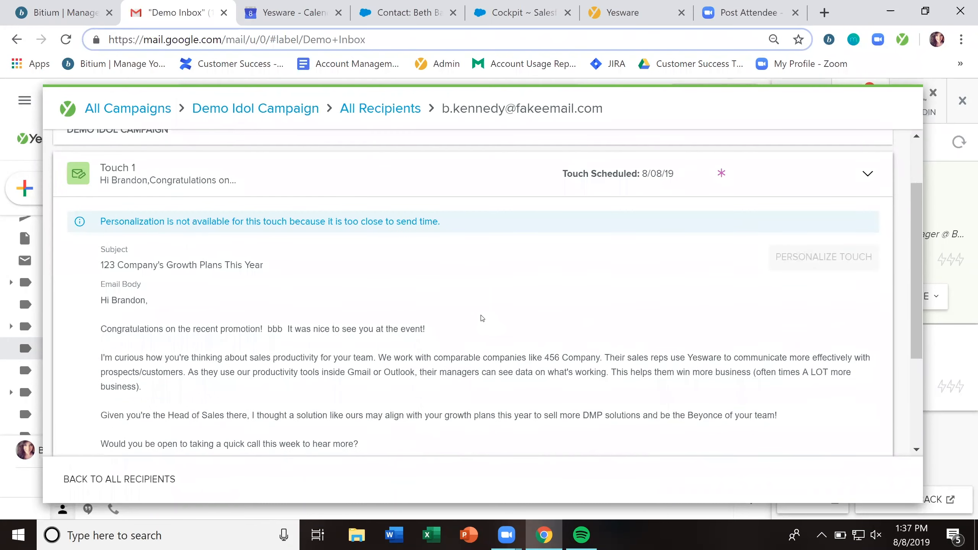
pyautogui.scroll(-2, 293, 420)
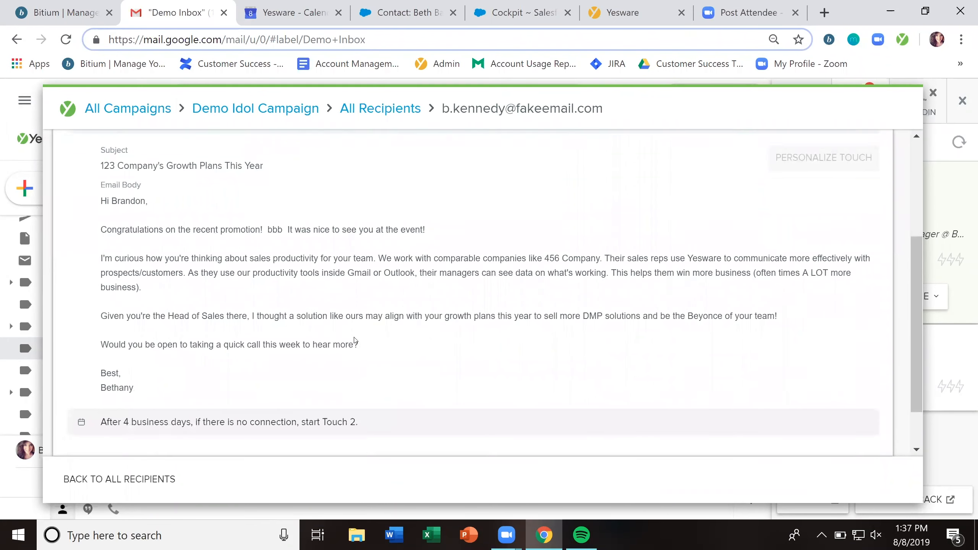
pyautogui.click(275, 426)
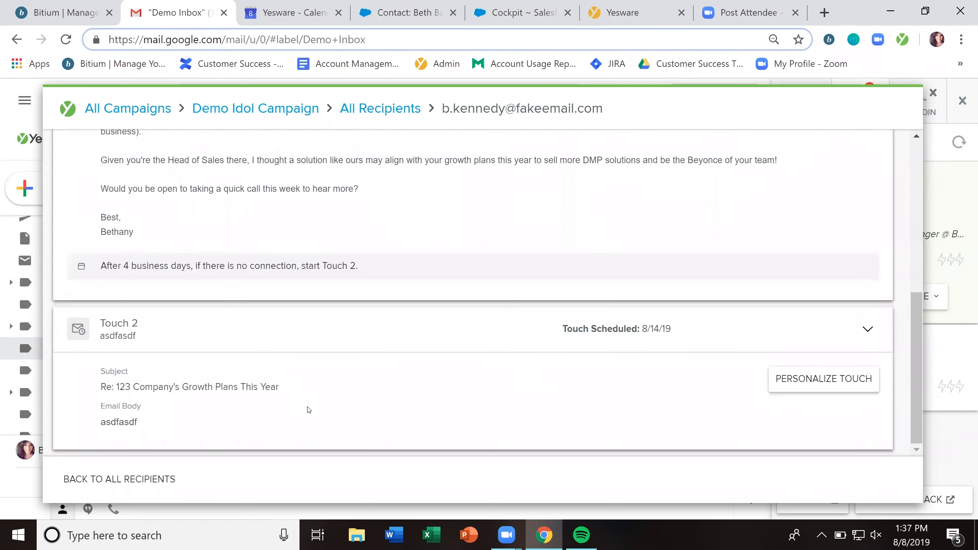
pyautogui.click(828, 383)
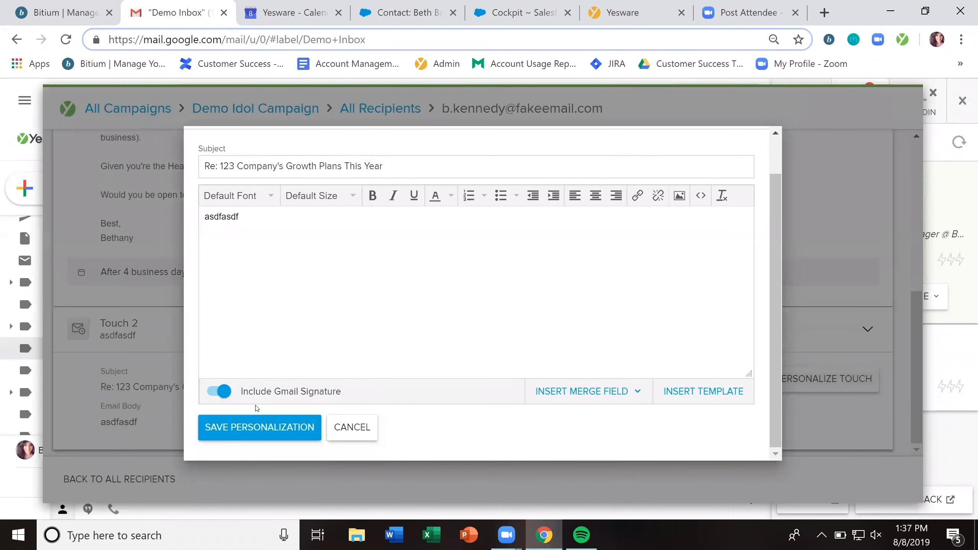
pyautogui.click(352, 426)
pyautogui.click(360, 111)
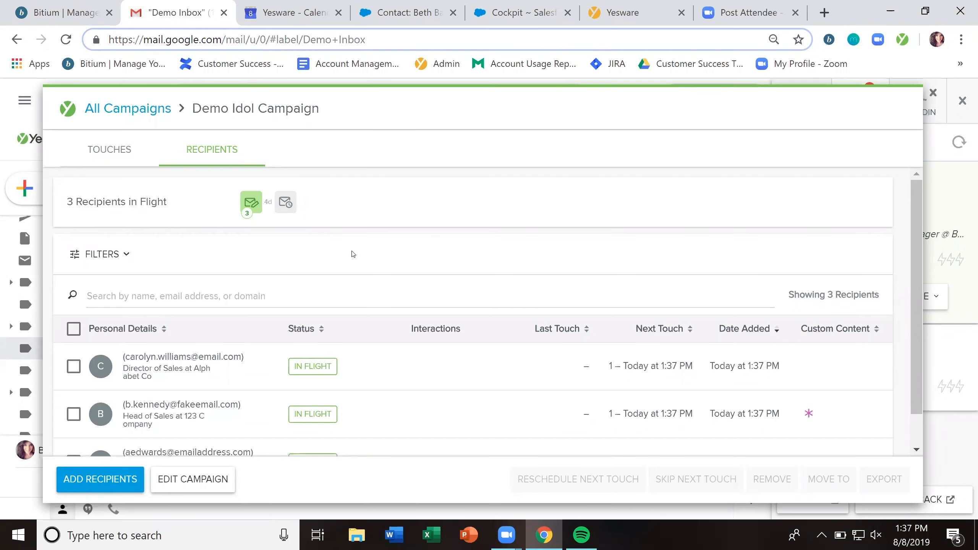
pyautogui.click(934, 94)
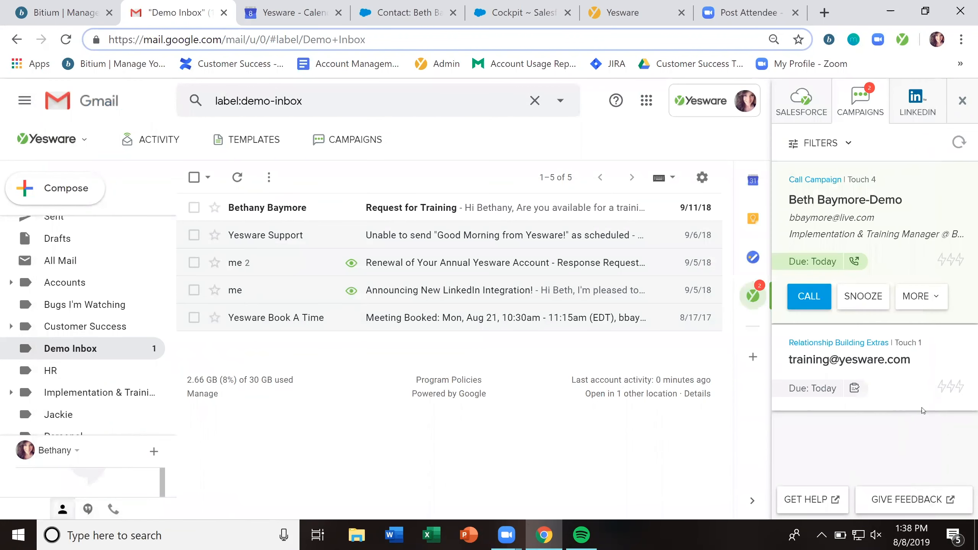
# Refresh the Campaigns sidebar and expand the Alphabet Co recipient's Touch 1 task.
pyautogui.click(961, 146)
pyautogui.scroll(-5, 907, 176)
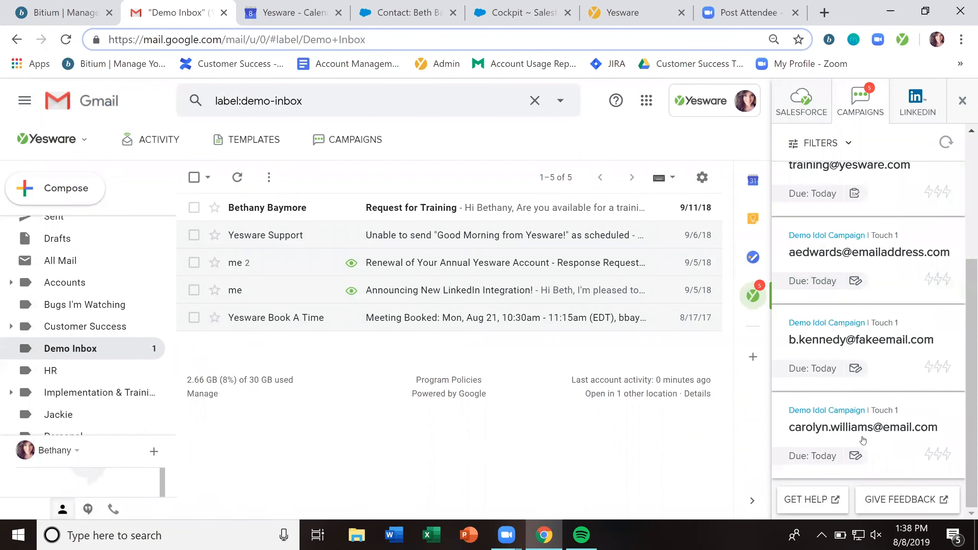
pyautogui.click(922, 410)
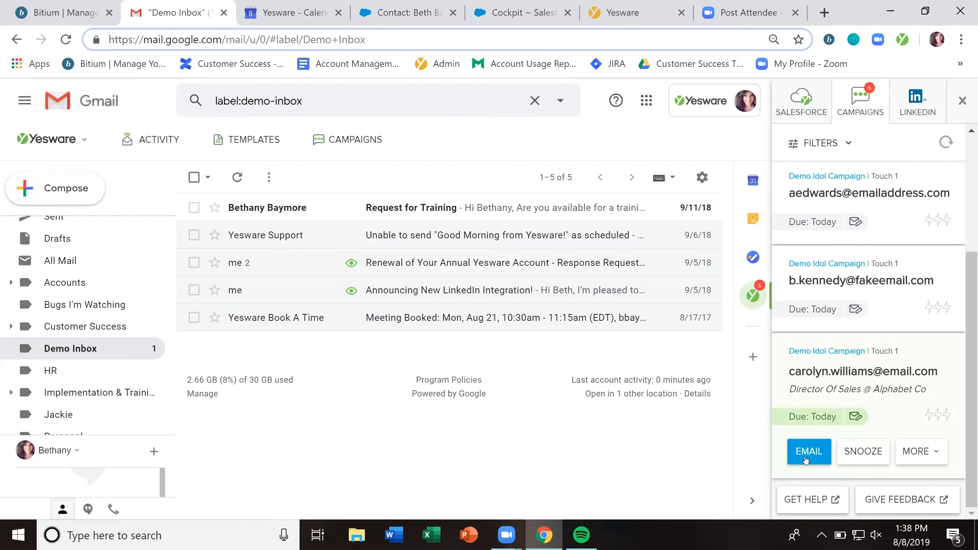
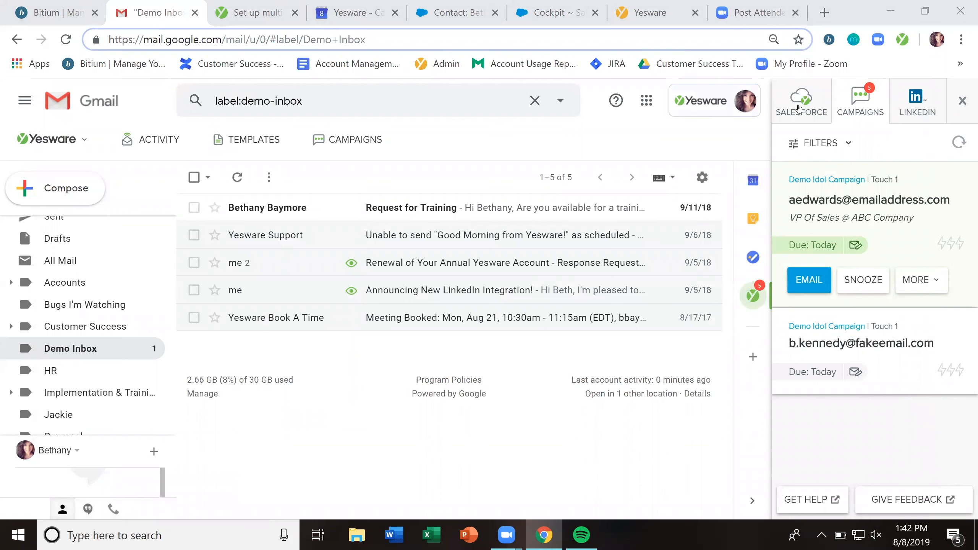
# Start a new message and bring up its follow-up reminder, defaulting to Friday, August 9th, 8:30 AM.
pyautogui.click(75, 188)
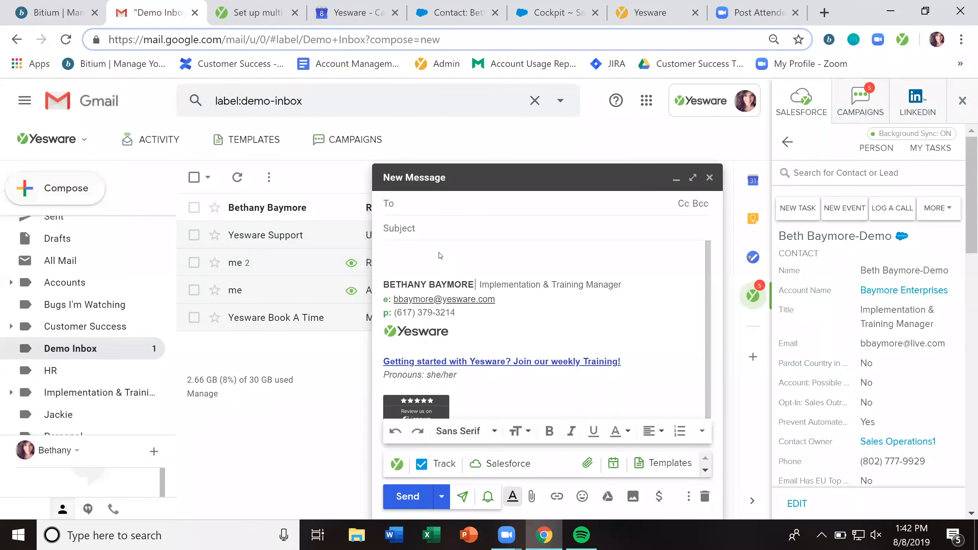
pyautogui.click(423, 253)
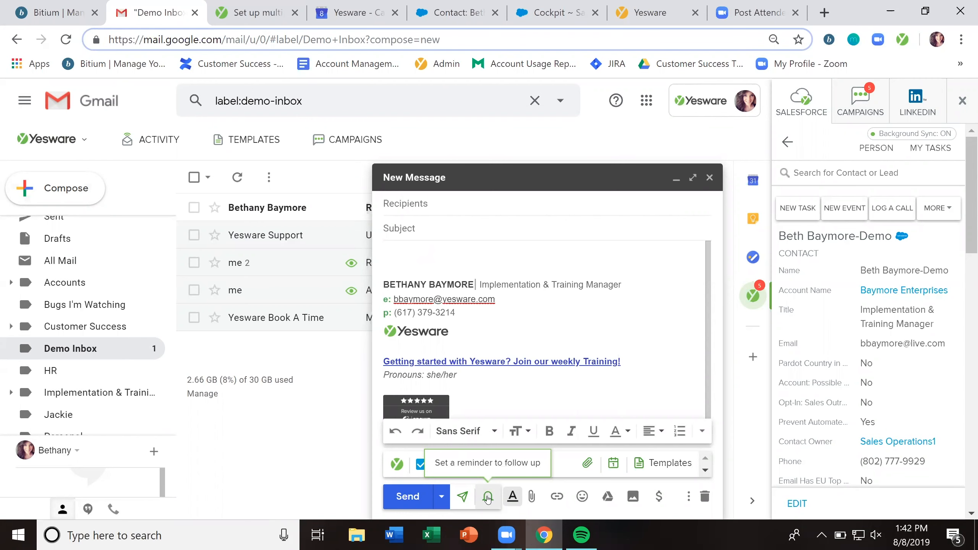
pyautogui.click(488, 498)
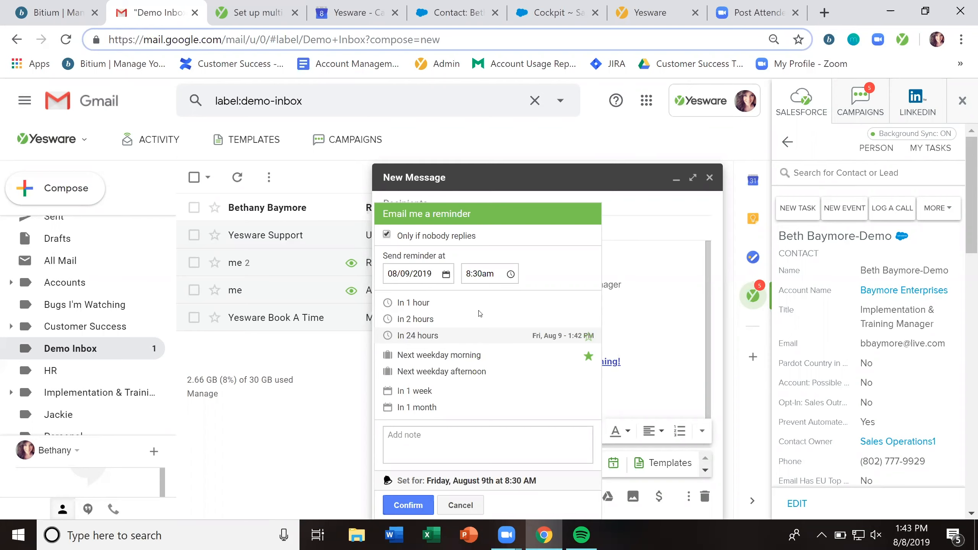
# Set the reminder date to 08/12/2019 and the time to 10:00am.
pyautogui.click(447, 236)
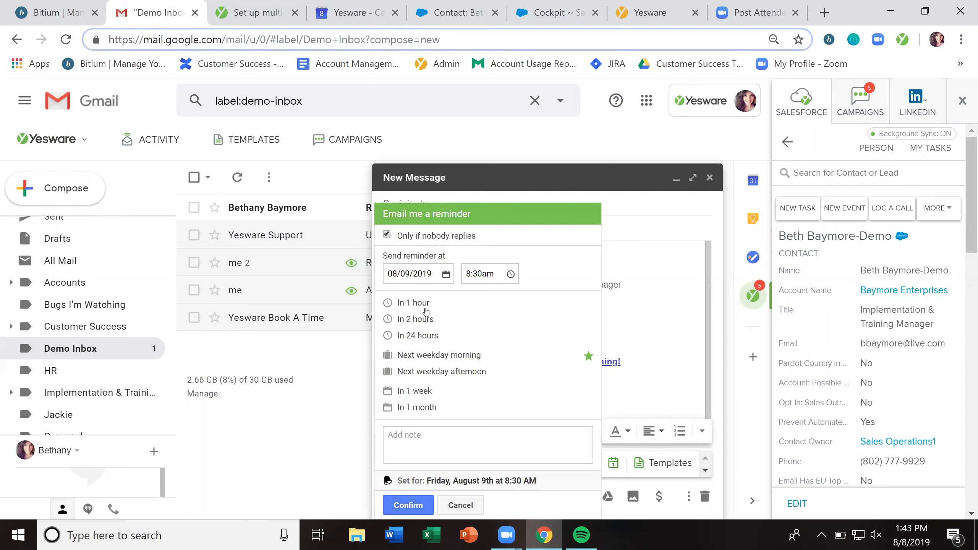
pyautogui.click(446, 275)
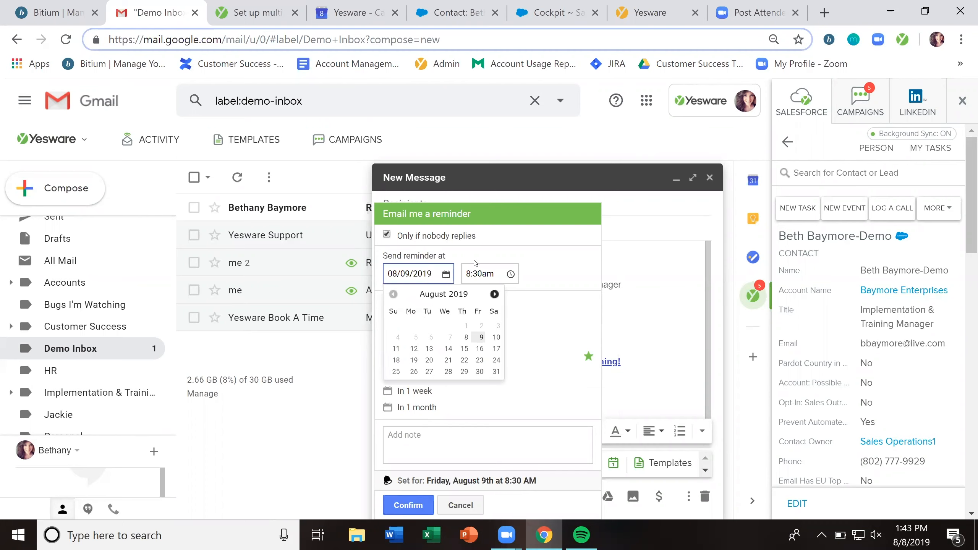
pyautogui.click(435, 436)
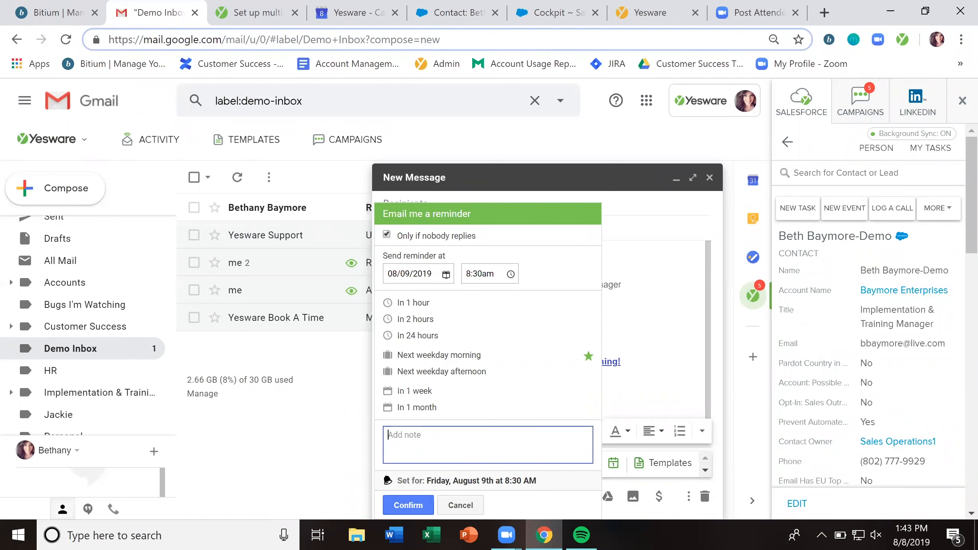
pyautogui.click(446, 274)
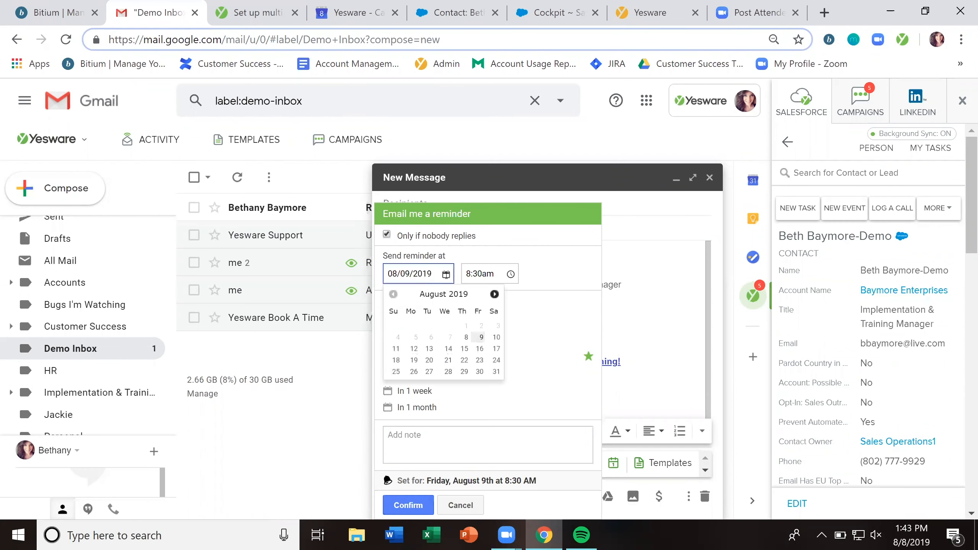
pyautogui.click(413, 349)
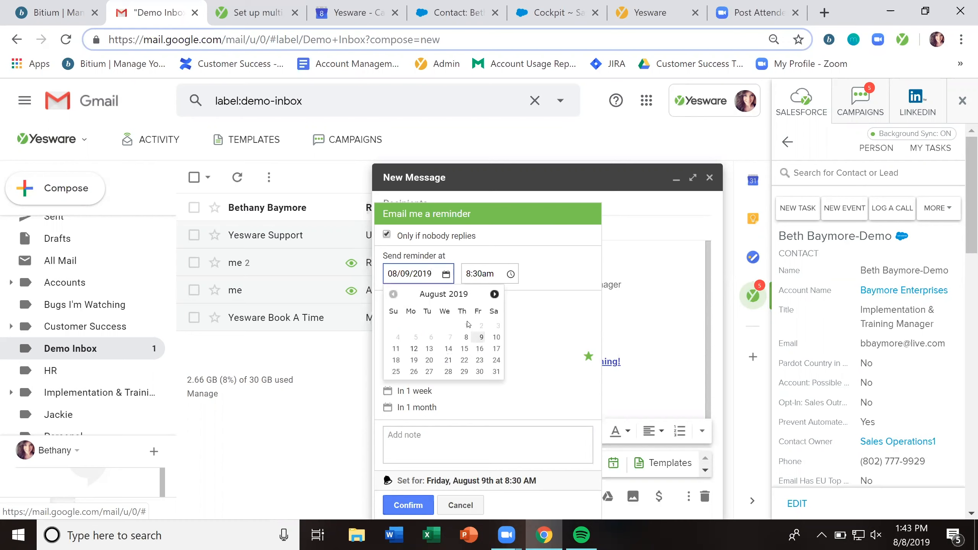
pyautogui.click(496, 272)
pyautogui.click(484, 351)
# Add the reminder note 'did they sign the order form? if not, follow up.' and confirm it.
pyautogui.click(481, 427)
pyautogui.write('did they ')
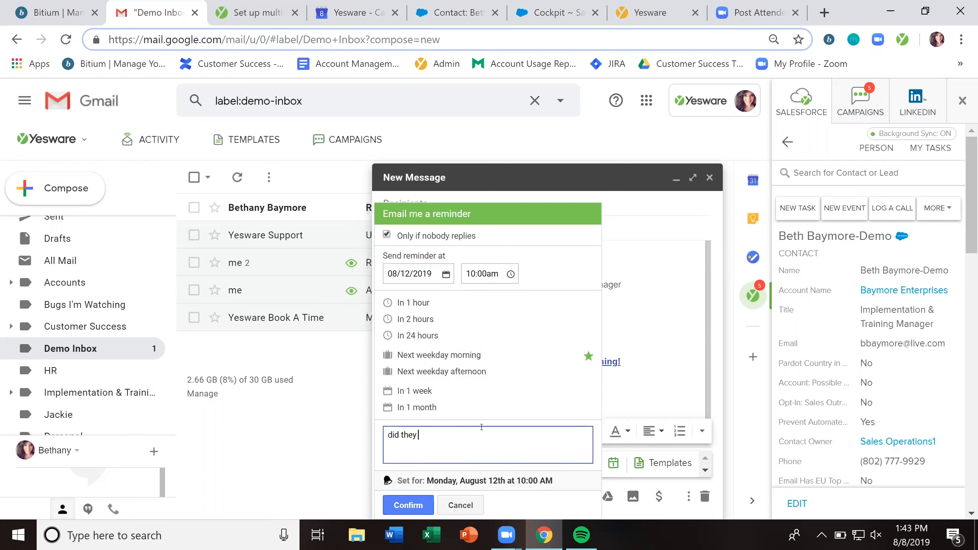
pyautogui.write('sign the order f')
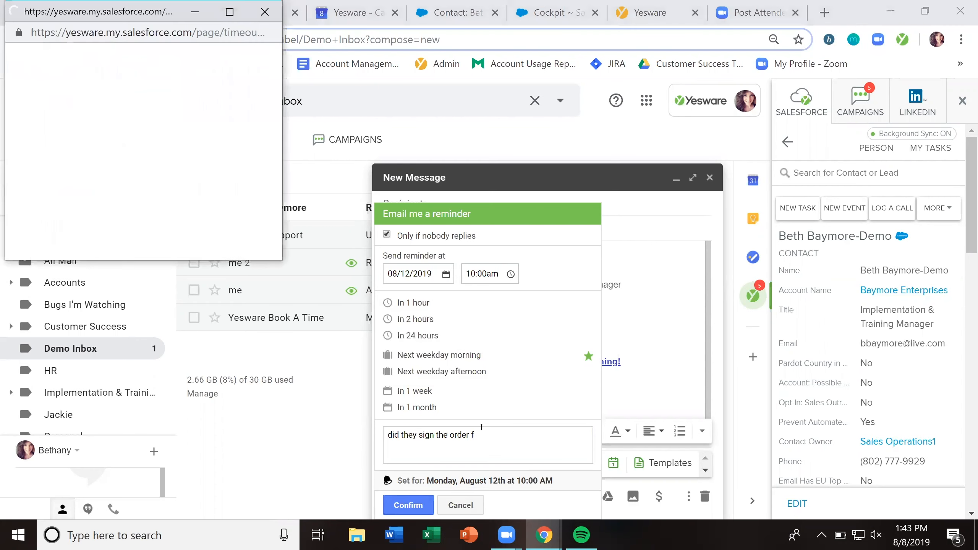
pyautogui.click(495, 427)
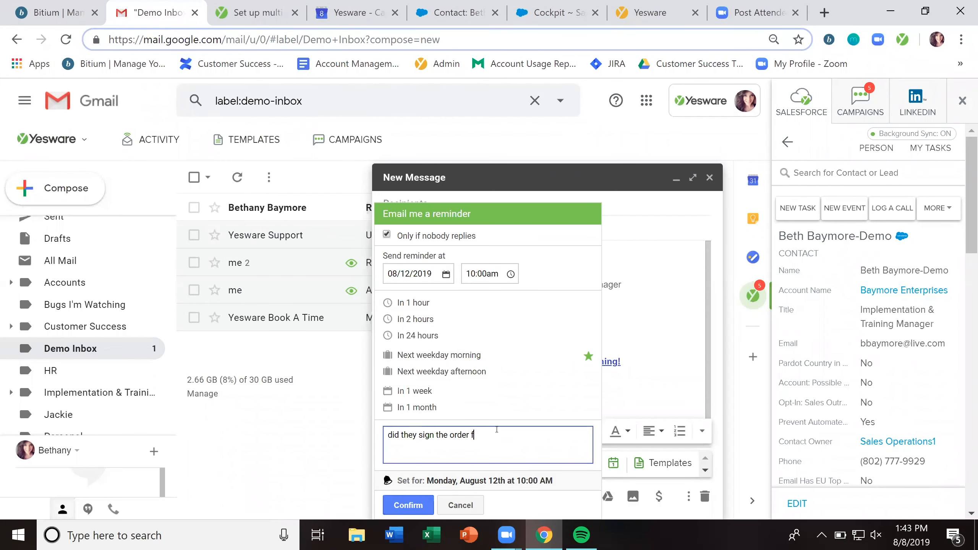
pyautogui.write('orm?  if not, follow up.')
pyautogui.click(415, 508)
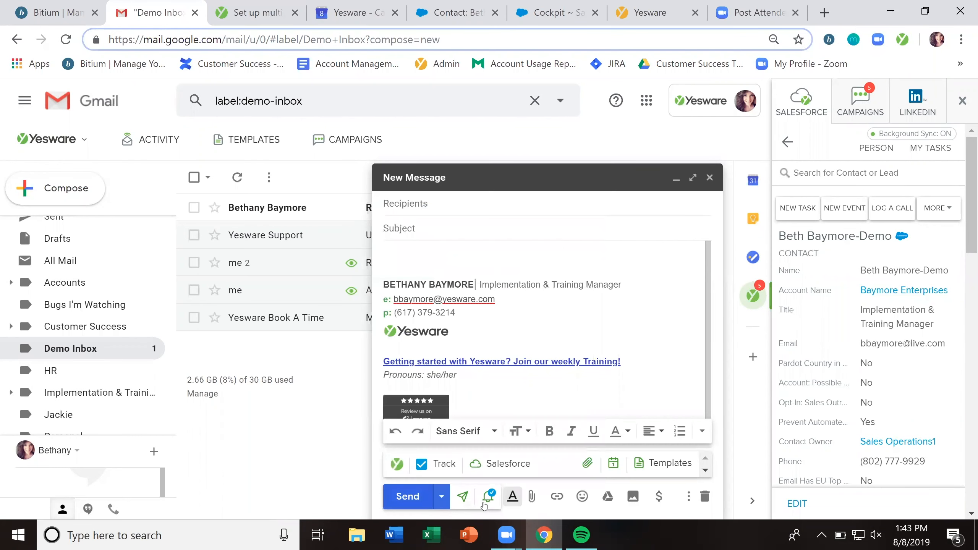
pyautogui.moveTo(489, 503)
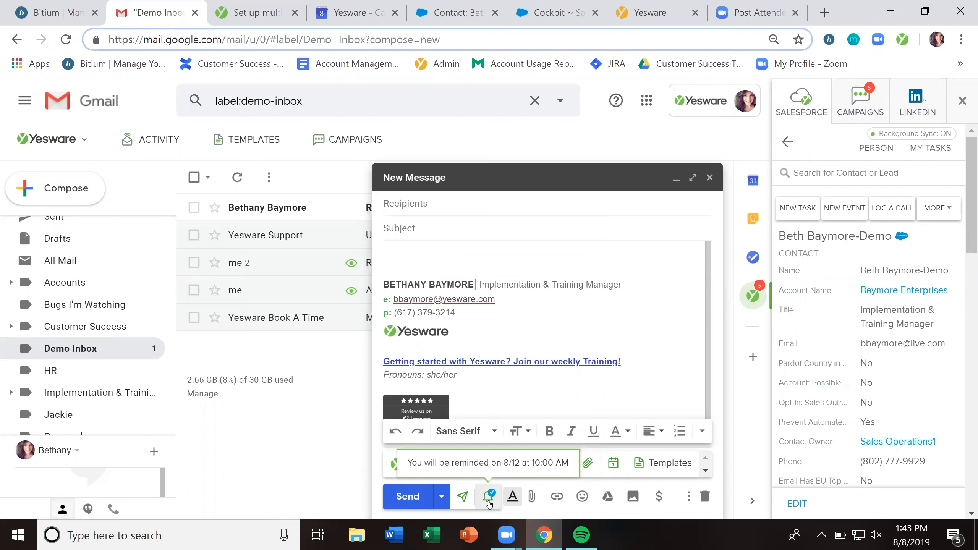
# Discard the draft and open the 'Renewal of Your Annual Yesware Account' conversation.
pyautogui.click(703, 497)
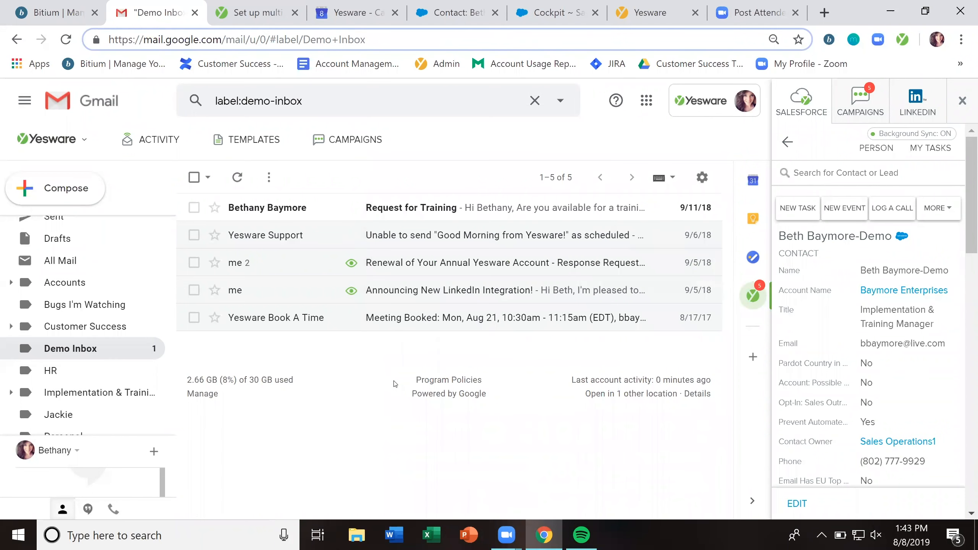
pyautogui.click(278, 269)
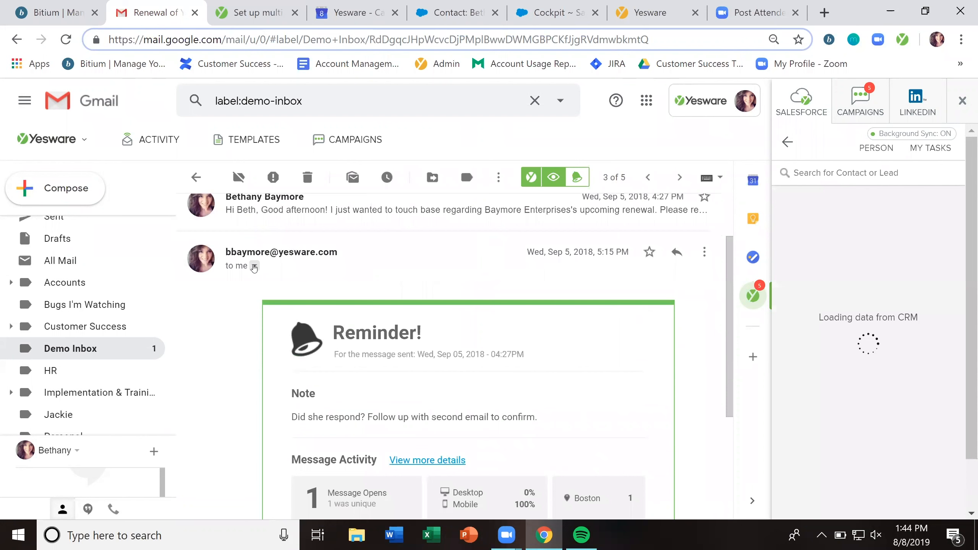
pyautogui.click(254, 267)
pyautogui.click(254, 268)
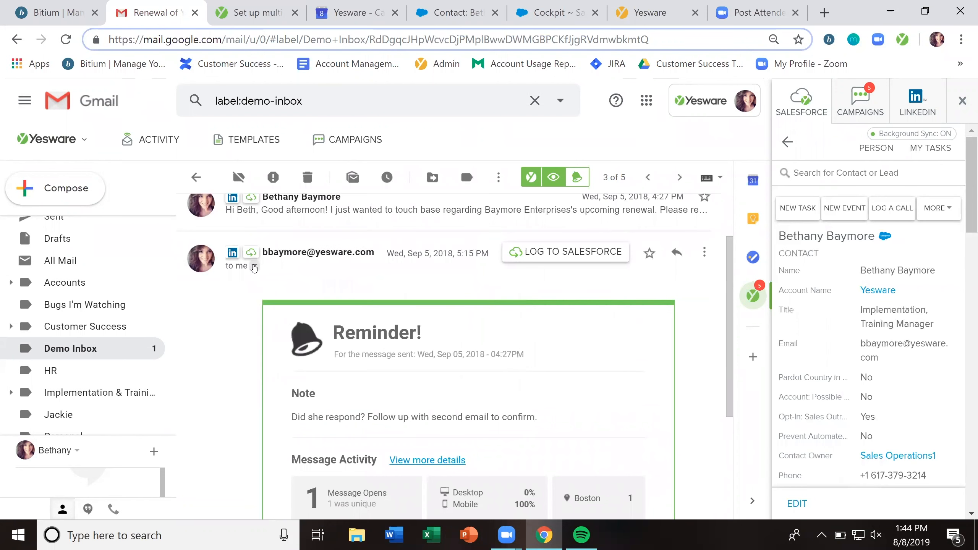
pyautogui.scroll(-2, 628, 393)
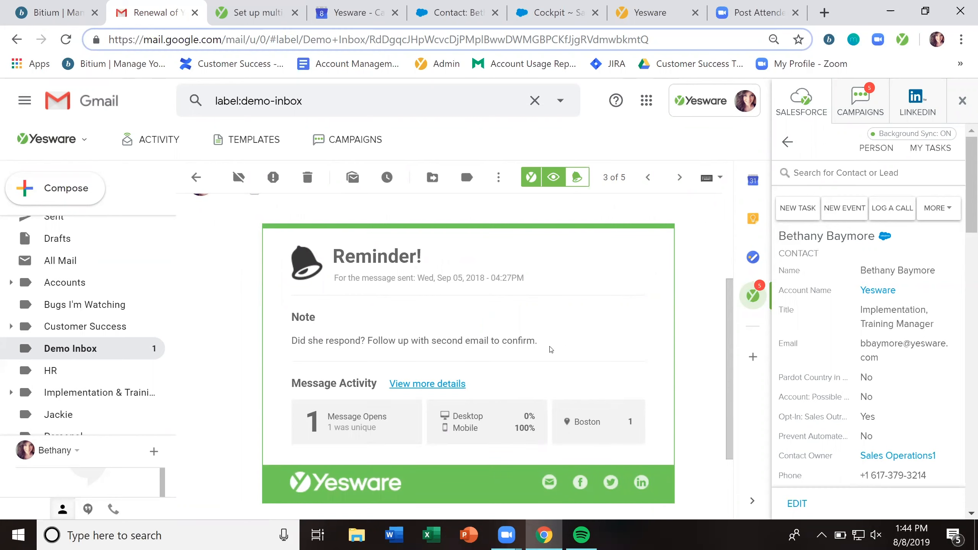
pyautogui.scroll(4, 551, 349)
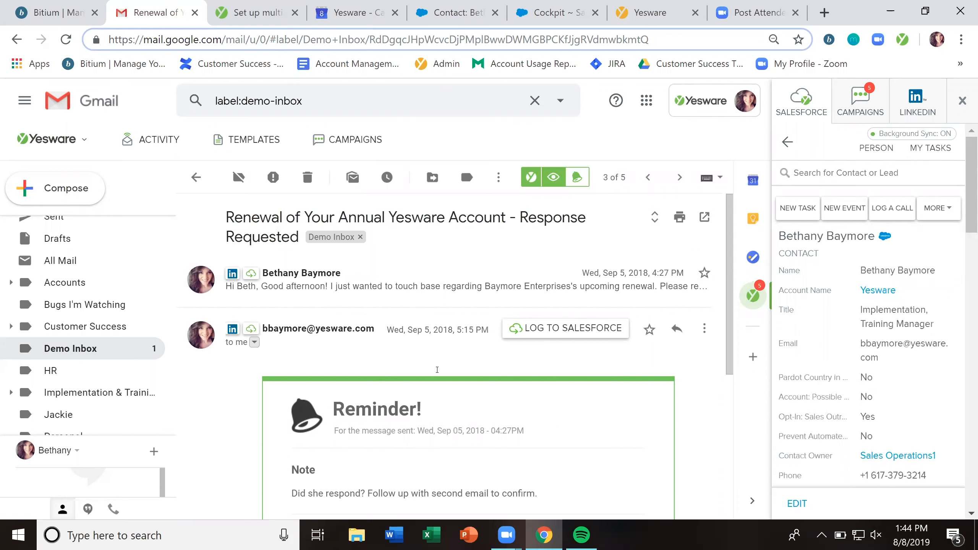
# Expand the first message and scroll to its Yesware reminder note and Message Activity.
pyautogui.click(424, 286)
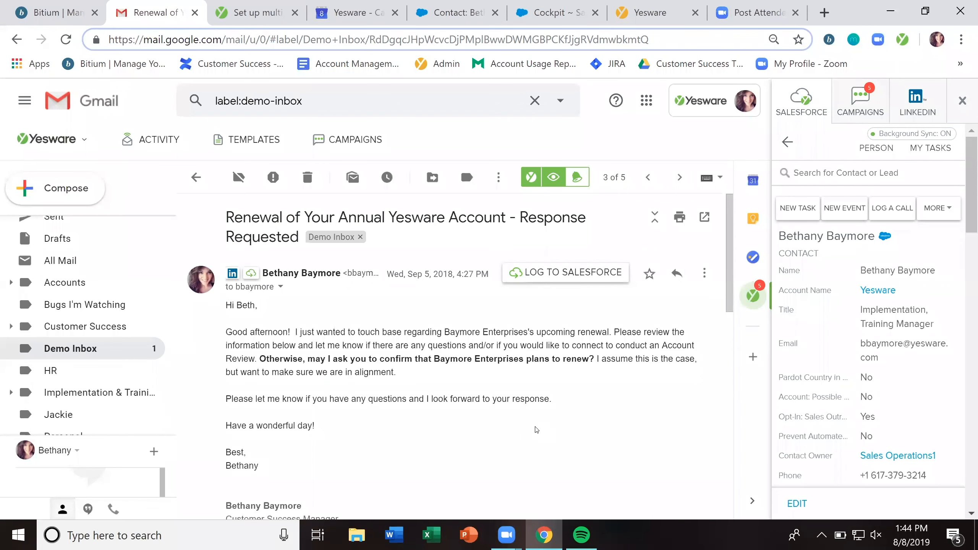
pyautogui.scroll(-10, 537, 429)
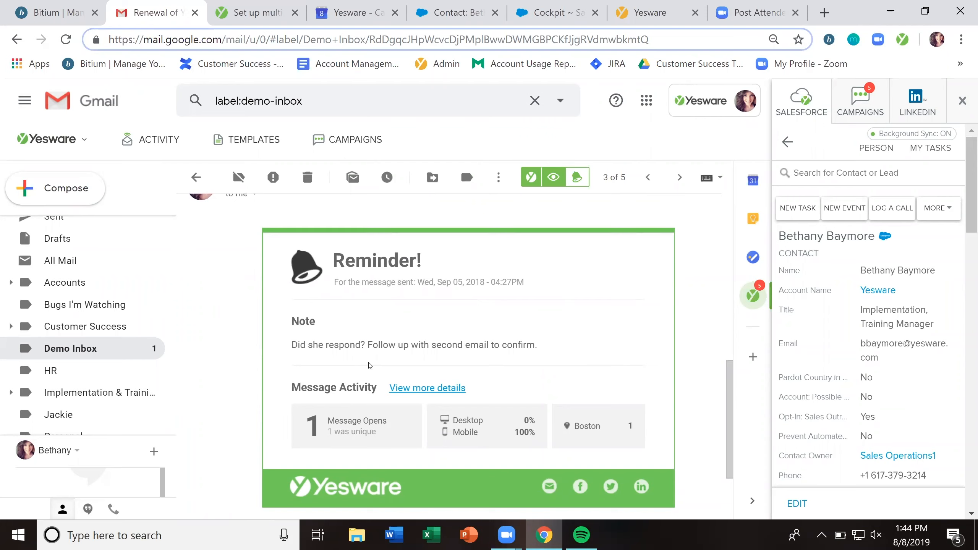
pyautogui.click(358, 107)
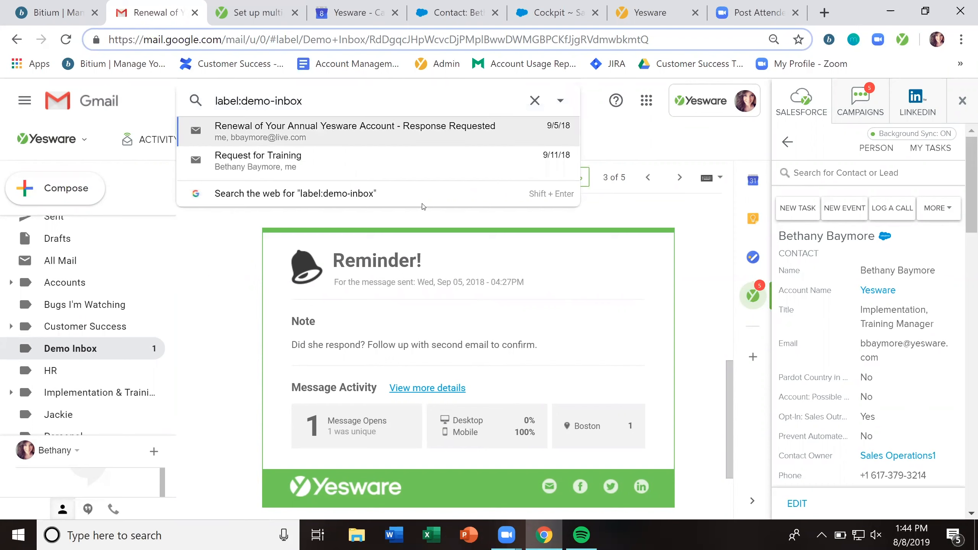
pyautogui.click(651, 217)
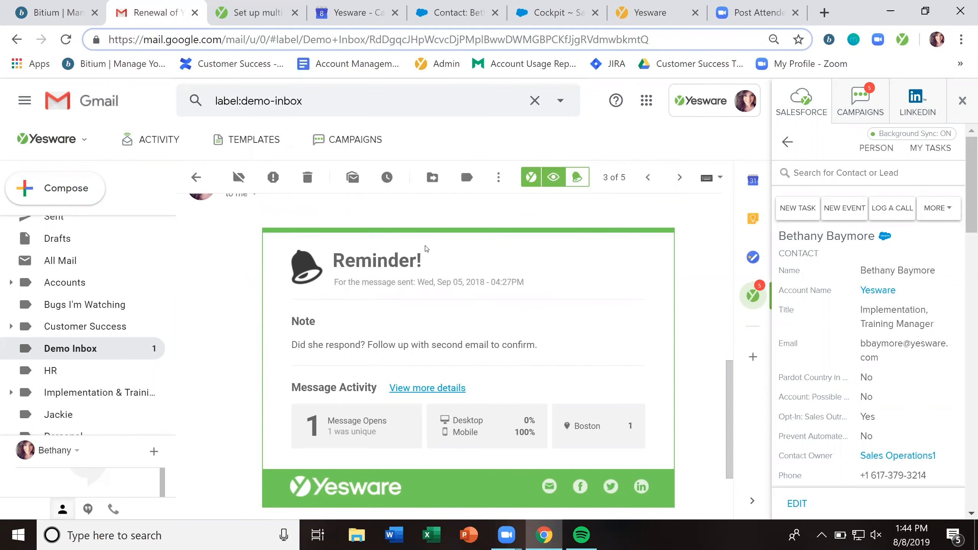
pyautogui.scroll(5, 503, 284)
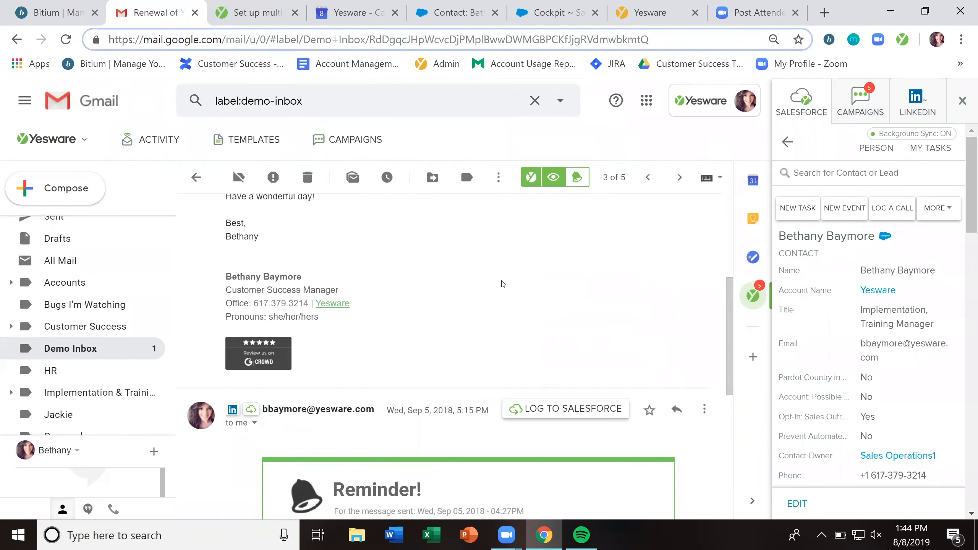
pyautogui.scroll(-3, 453, 357)
pyautogui.scroll(-2, 454, 358)
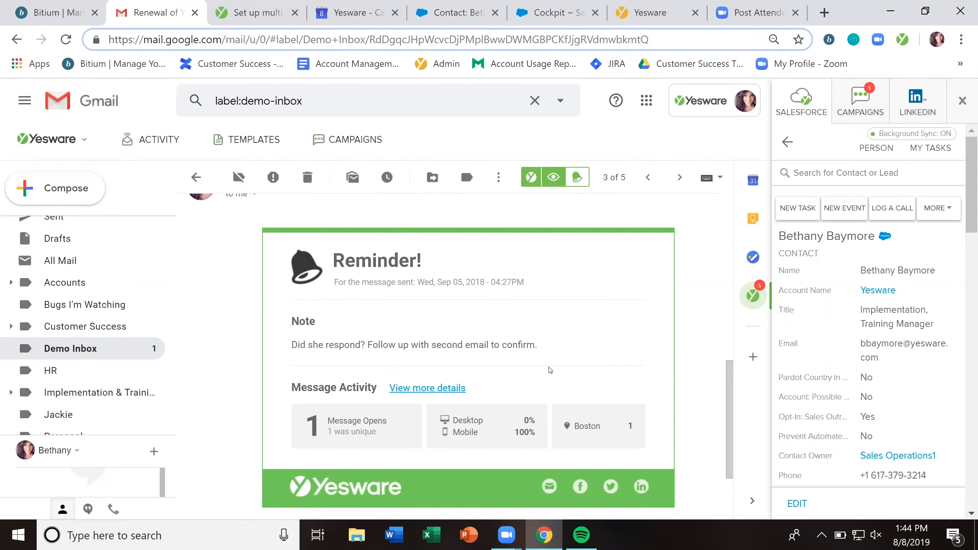
pyautogui.scroll(10, 608, 372)
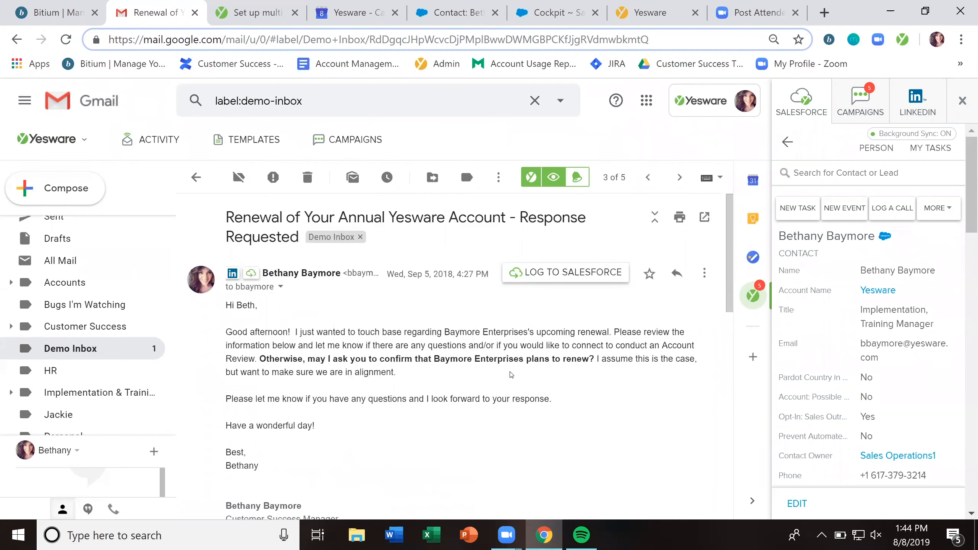
pyautogui.scroll(-2, 484, 379)
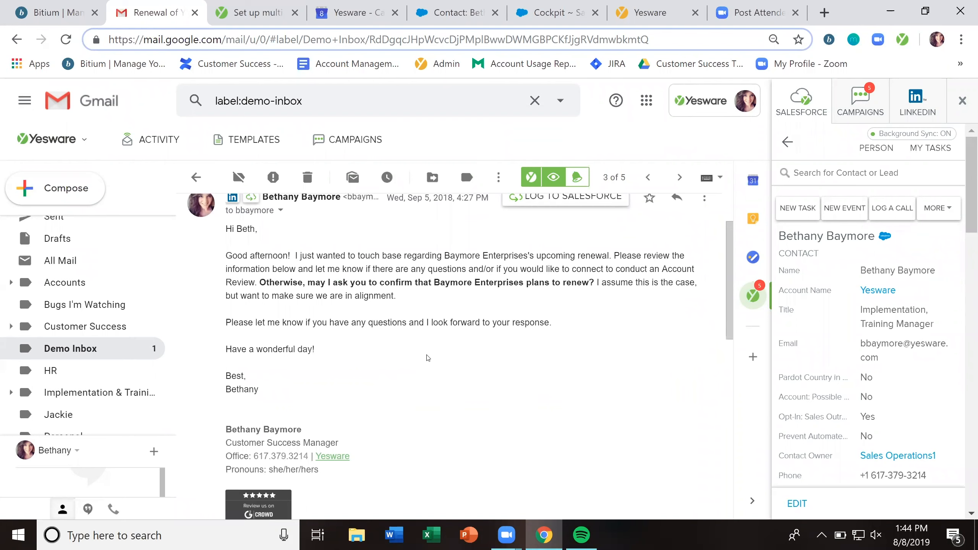
# Highlight the sentence asking to confirm the renewal, clear the selection, and return to Demo Inbox.
pyautogui.moveTo(260, 282); pyautogui.dragTo(594, 281)
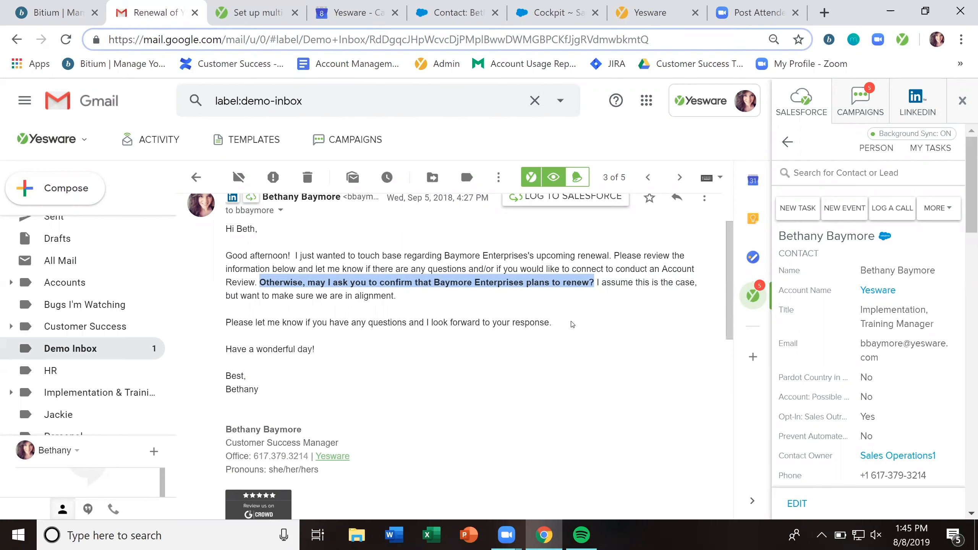
pyautogui.scroll(-10, 570, 320)
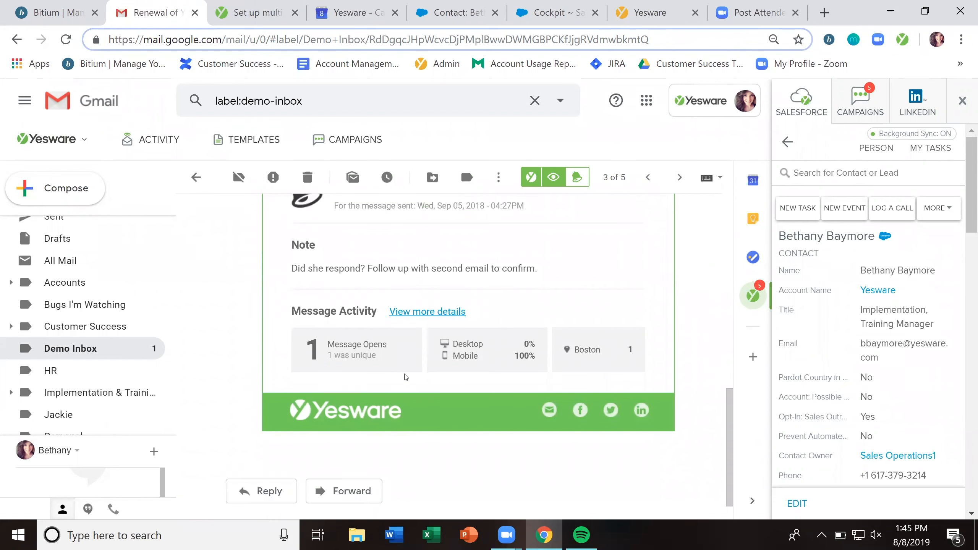
pyautogui.scroll(1, 455, 396)
pyautogui.scroll(10, 468, 402)
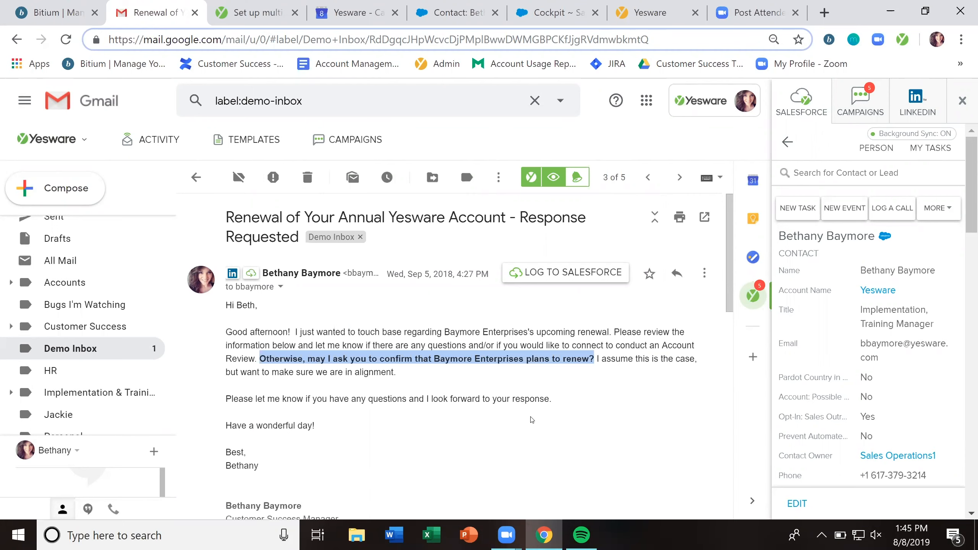
pyautogui.click(469, 396)
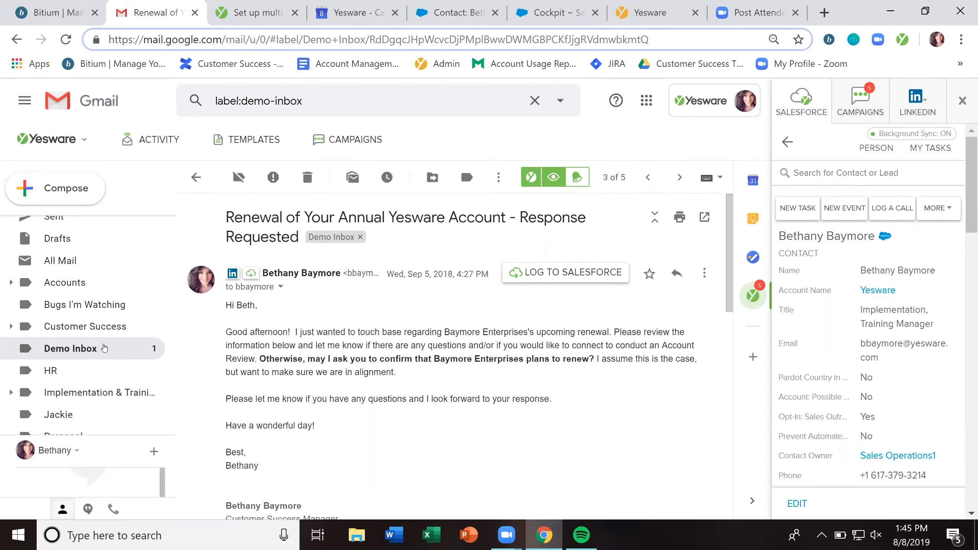
pyautogui.click(88, 349)
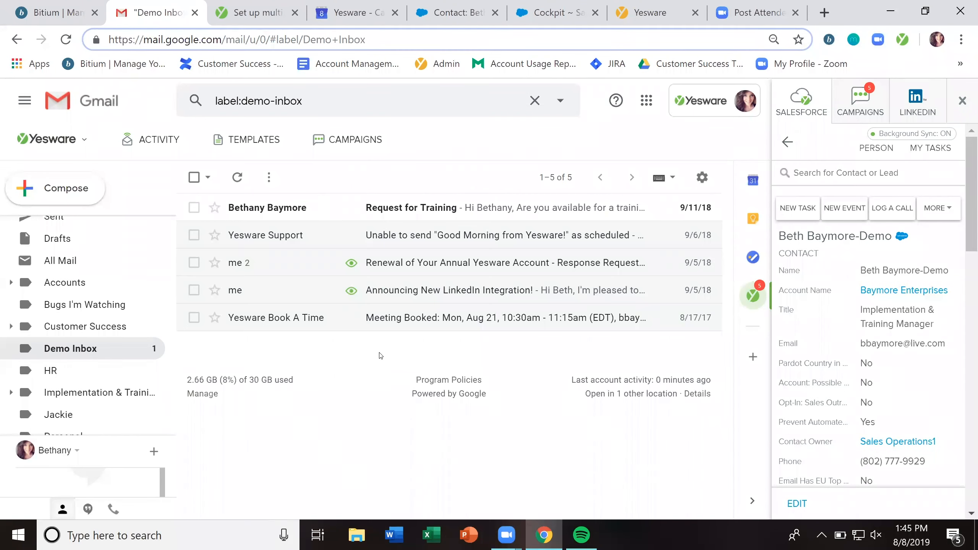
# View the 'Announcing New LinkedIn Integration!' email's reminder options, cancel them, and go back to Demo Inbox.
pyautogui.click(294, 292)
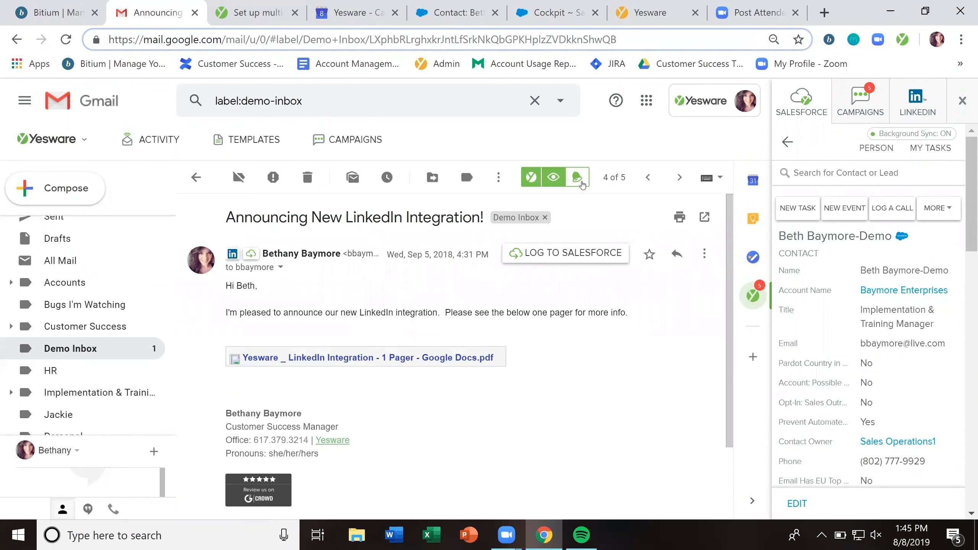
pyautogui.click(581, 184)
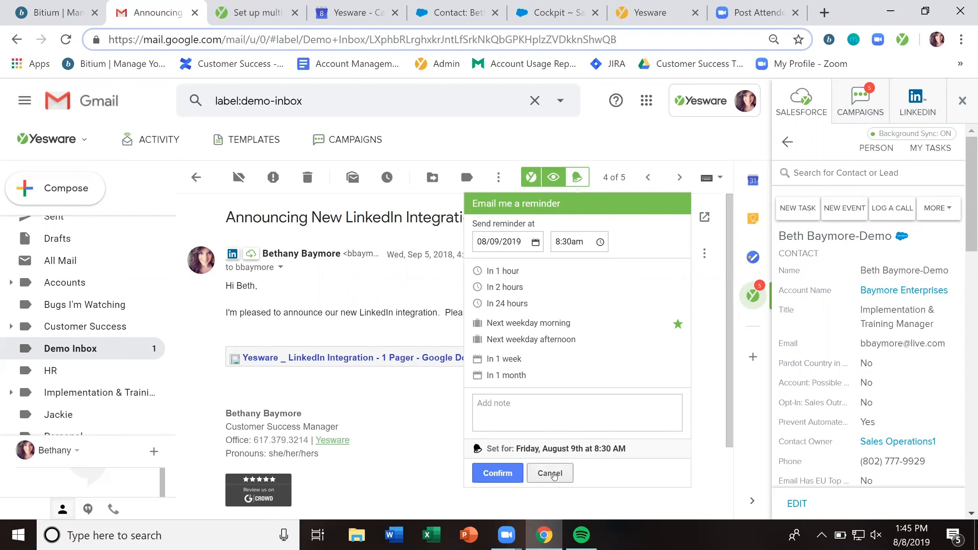
pyautogui.click(551, 473)
pyautogui.click(115, 348)
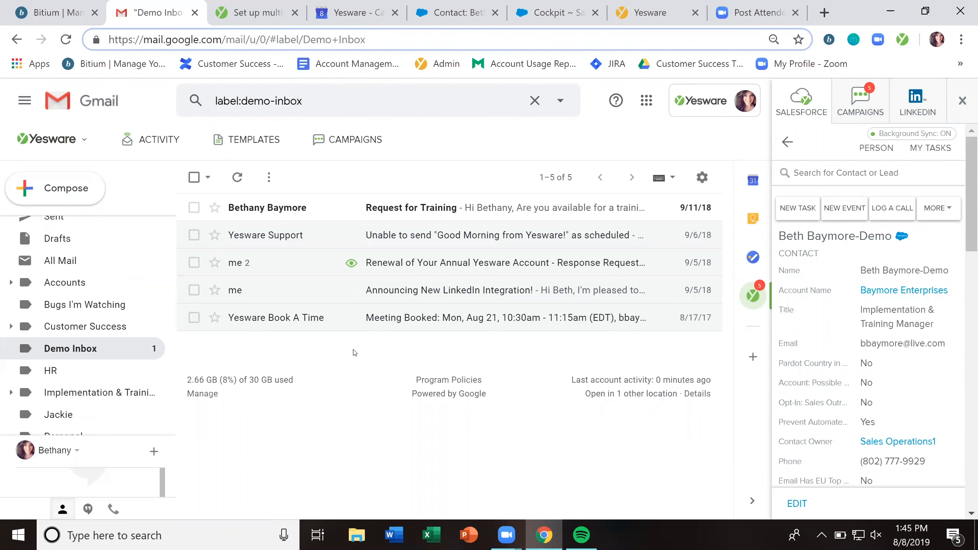
# Start a new message and preview its send-later picker and the Yesware ACTIVITY feed.
pyautogui.click(55, 188)
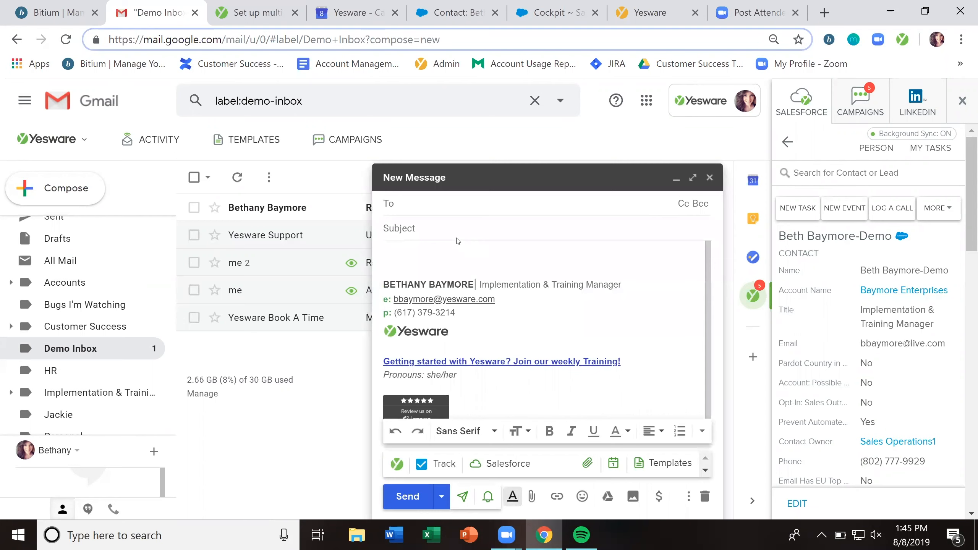
pyautogui.click(463, 498)
pyautogui.click(152, 139)
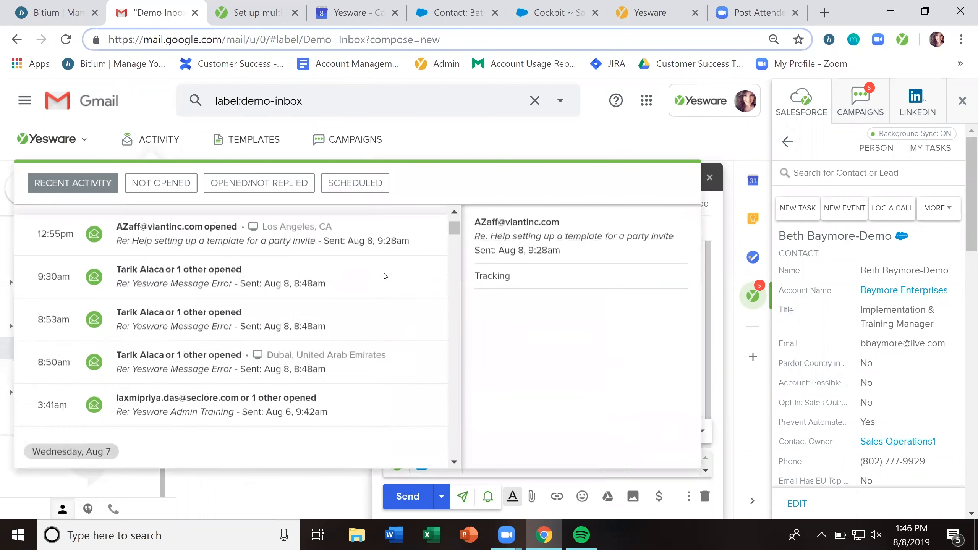
pyautogui.click(152, 140)
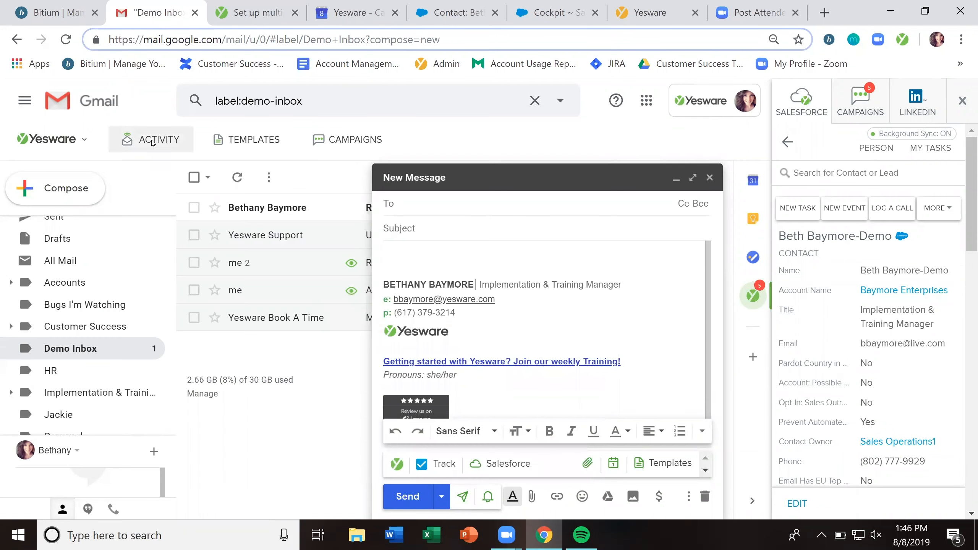
# Schedule the new message to send Thursday, Aug 15 at 9:00 PM.
pyautogui.click(464, 497)
pyautogui.click(415, 389)
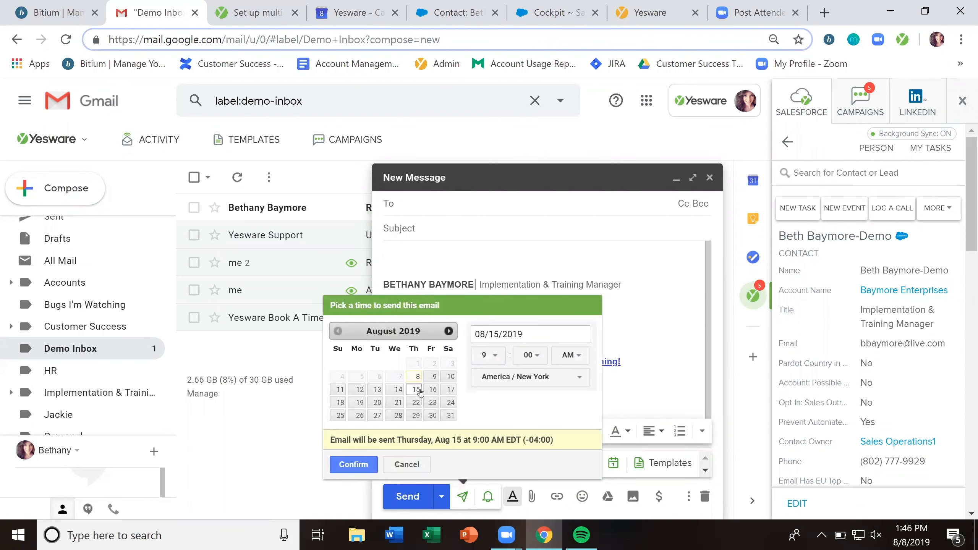
pyautogui.click(572, 360)
pyautogui.click(572, 393)
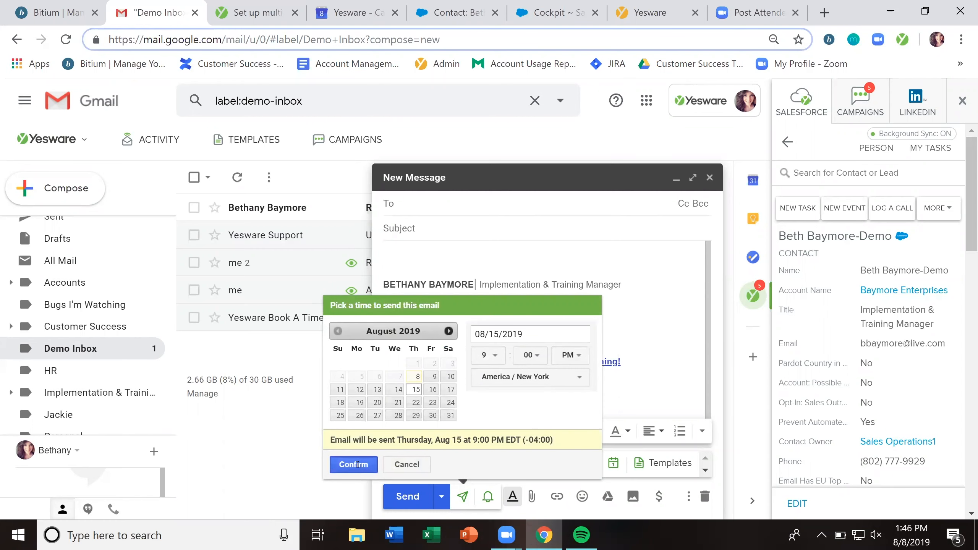
pyautogui.click(368, 461)
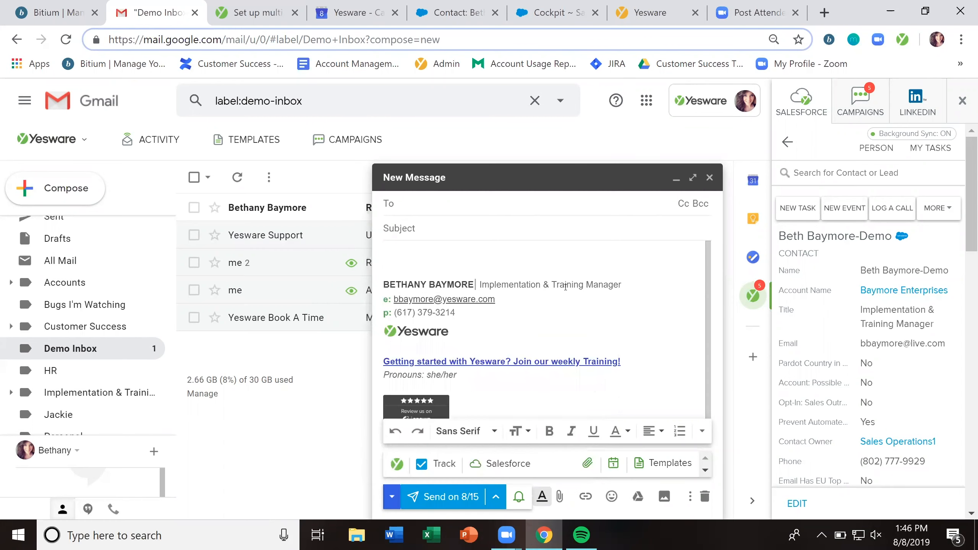
pyautogui.click(442, 497)
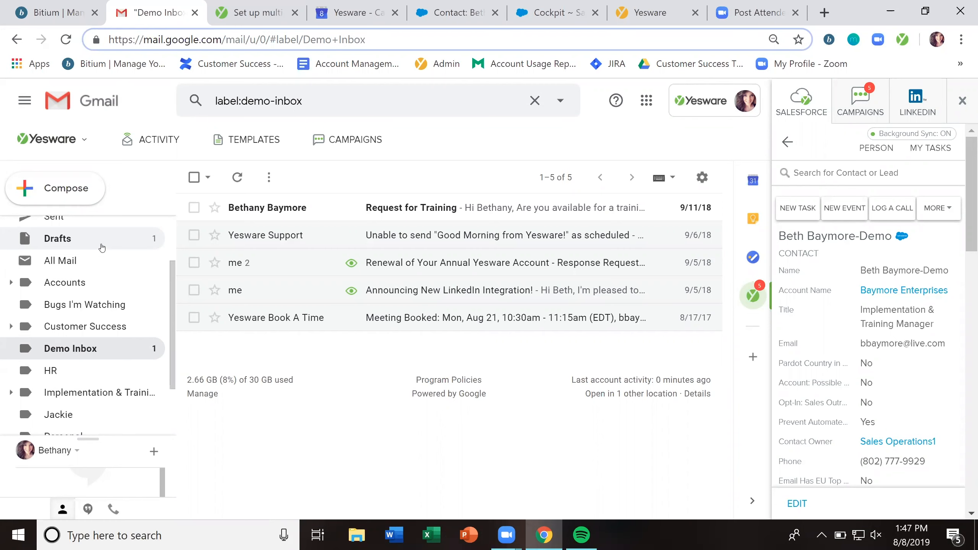
# Filter the ACTIVITY feed to SCHEDULED to see queued reminders and send-later emails.
pyautogui.click(166, 143)
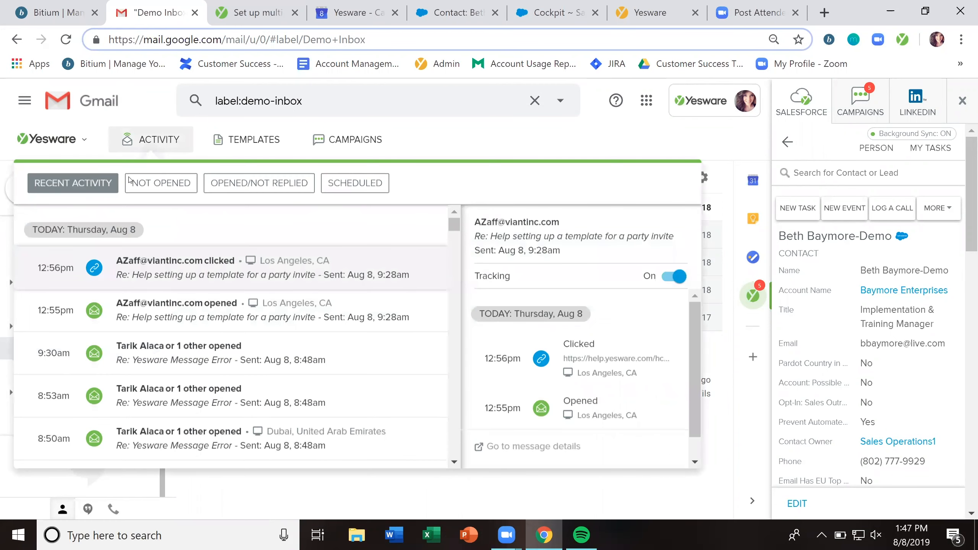
pyautogui.click(349, 184)
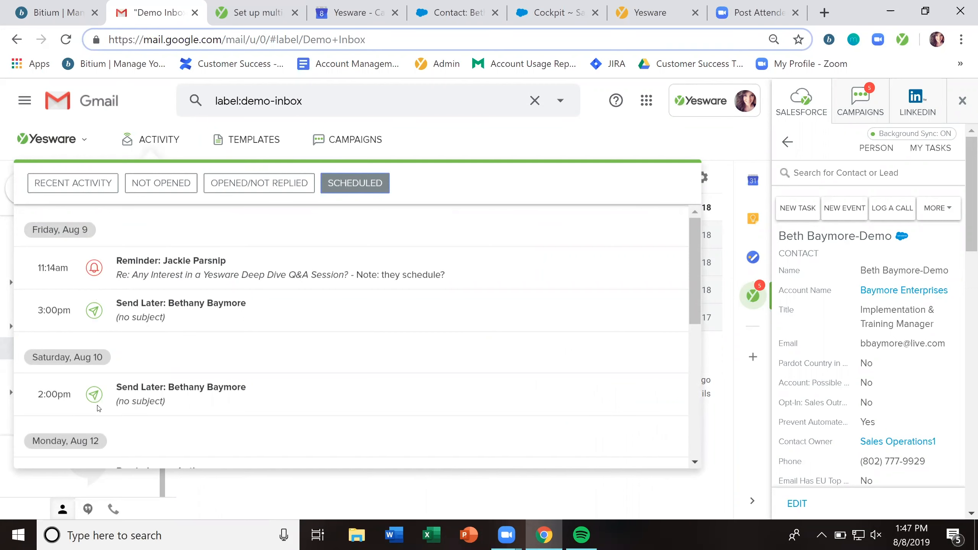
pyautogui.scroll(-3, 99, 405)
pyautogui.scroll(-5, 99, 406)
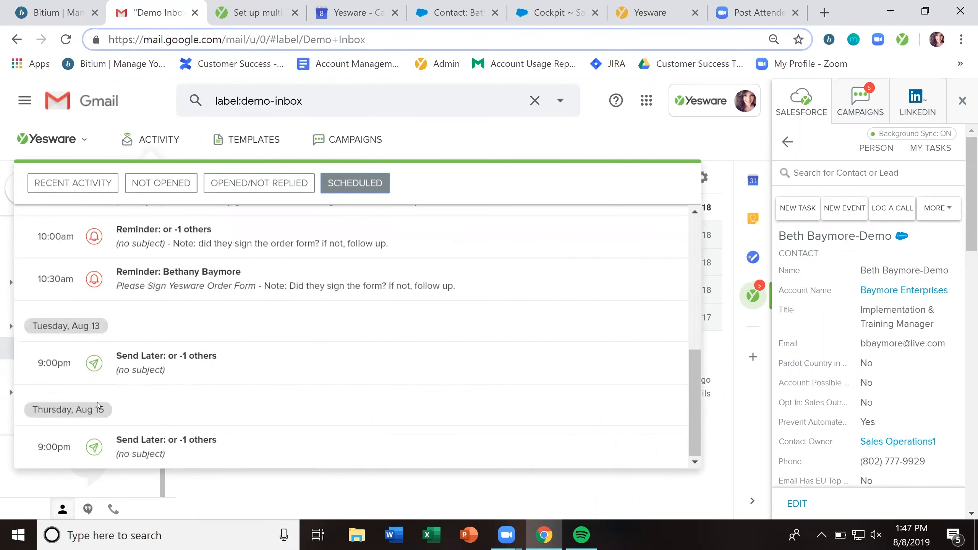
pyautogui.scroll(8, 97, 405)
# Close the activity feed and open Book A Time in a new message, showing Aug 4–10, 2019.
pyautogui.click(166, 142)
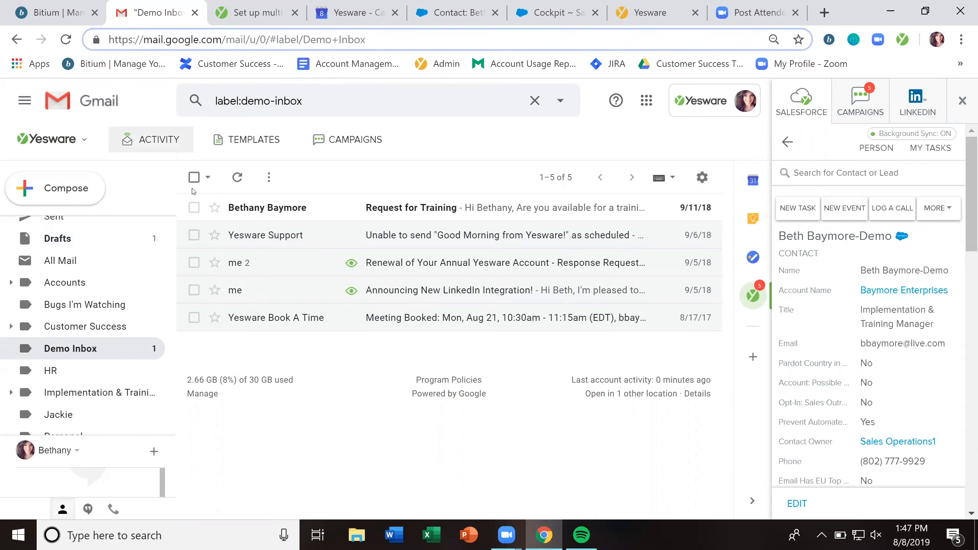
pyautogui.click(58, 188)
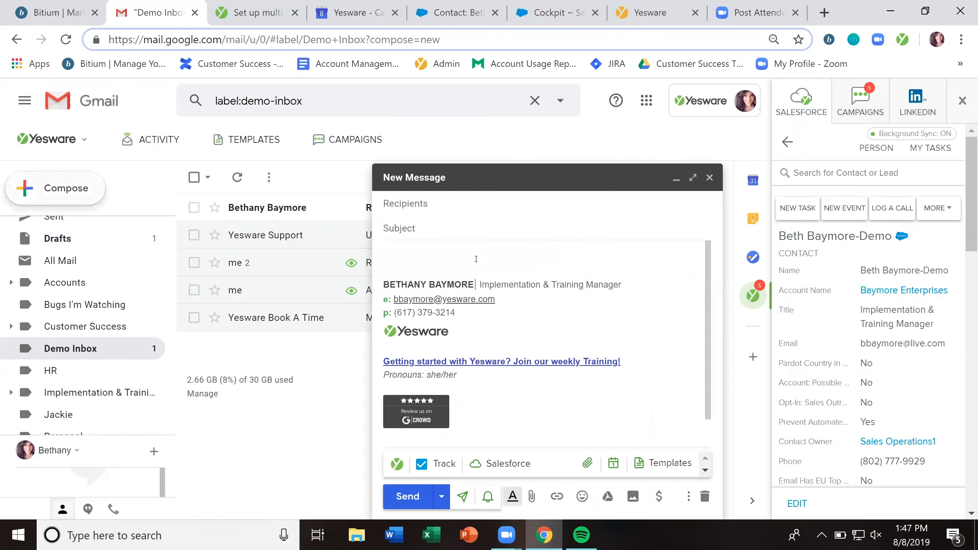
pyautogui.click(456, 249)
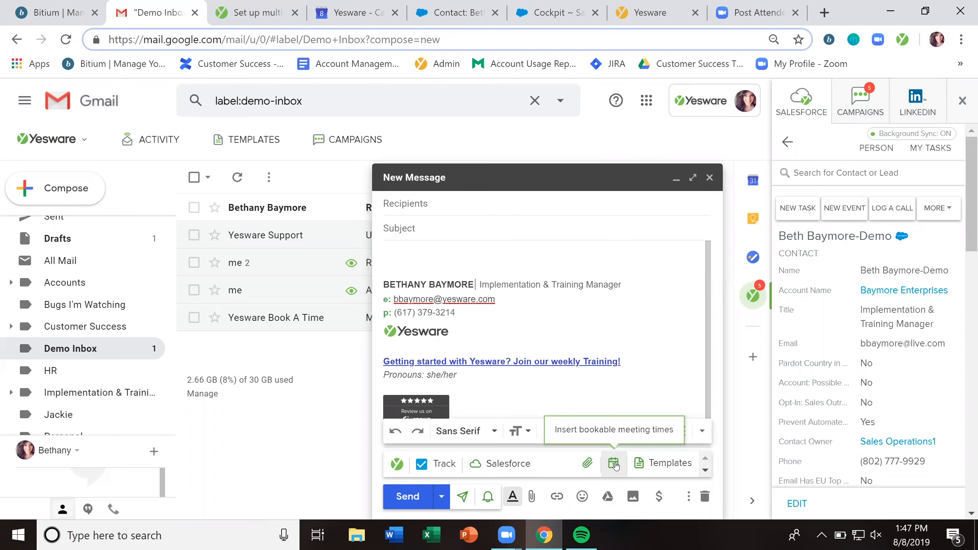
pyautogui.click(615, 465)
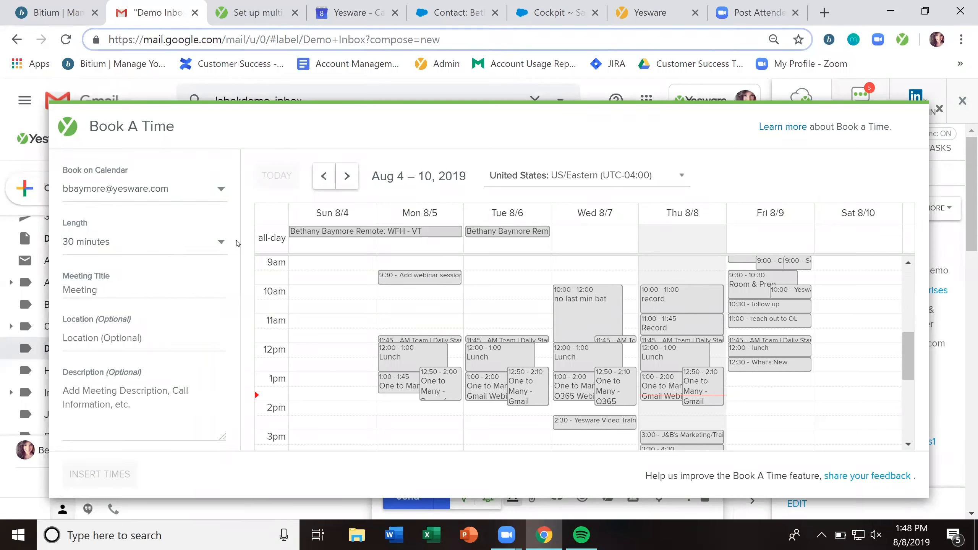
# Set up a 30-minute 'Yesware Account Review' meeting with placeholder location and description.
pyautogui.click(222, 243)
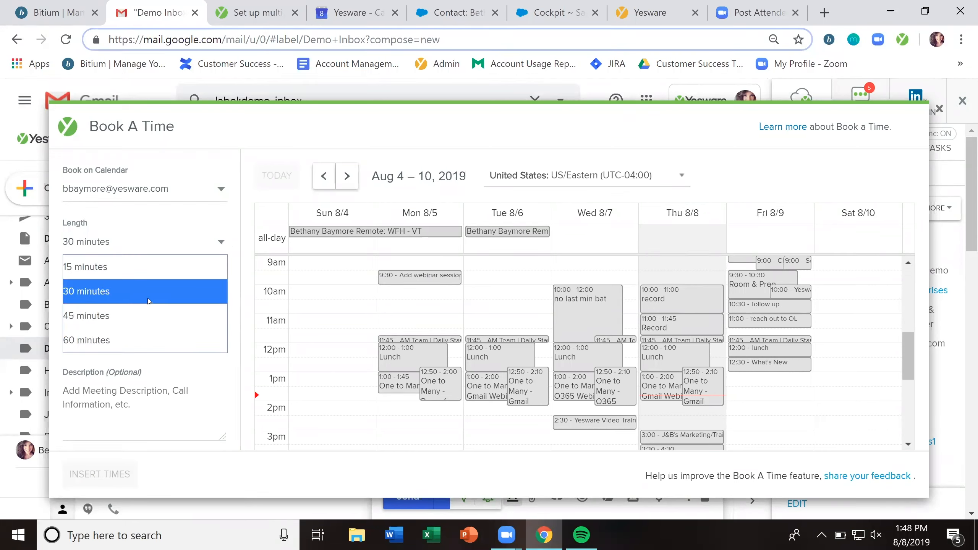
pyautogui.click(134, 297)
pyautogui.write('Yesware Account Review')
pyautogui.click(128, 330)
pyautogui.write('adsfasdfasdf')
pyautogui.click(140, 390)
pyautogui.write('asdfasdf')
pyautogui.press('Return')
pyautogui.write('asdfasfd')
pyautogui.press('Return')
pyautogui.write('adsf')
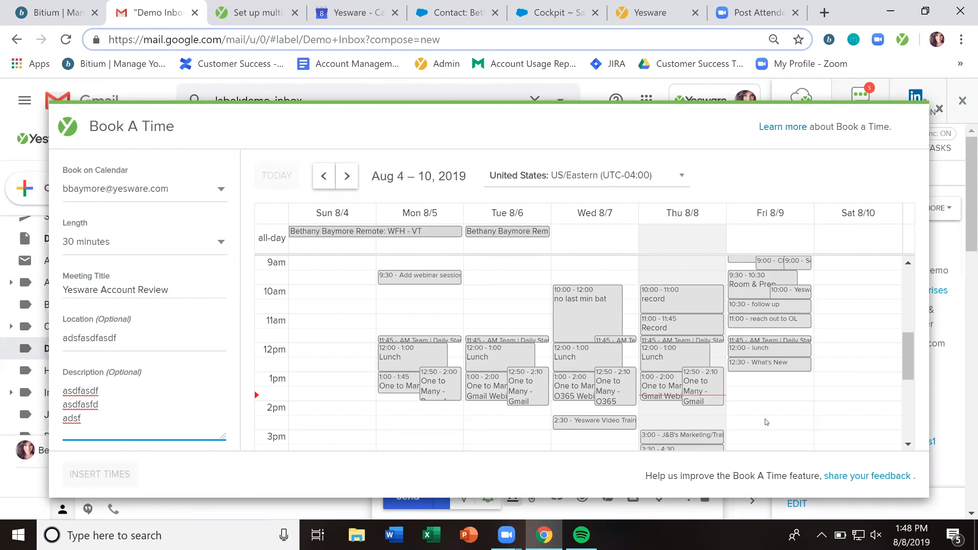
# Move to the Aug 11–17 week and offer afternoon slots Monday through Thursday.
pyautogui.scroll(-2, 782, 385)
pyautogui.click(348, 183)
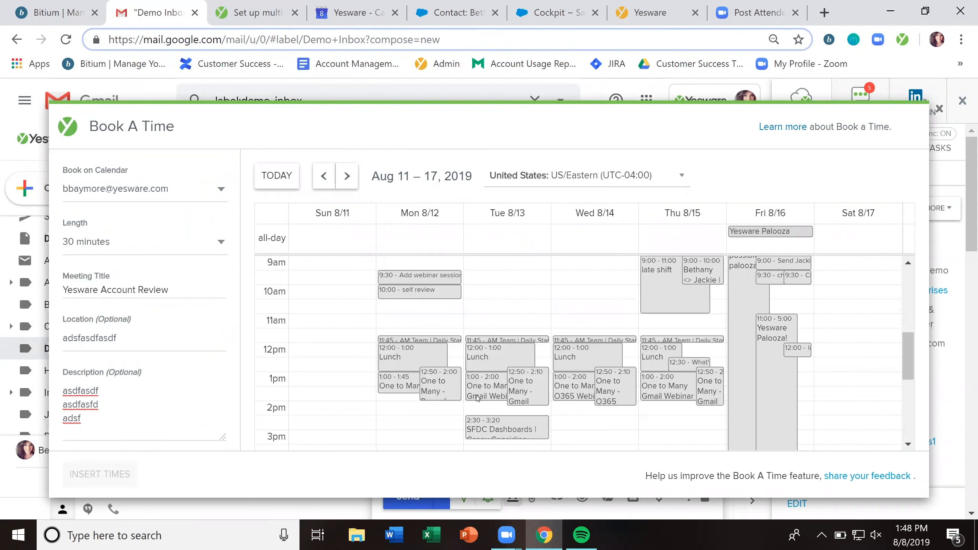
pyautogui.scroll(-2, 418, 419)
pyautogui.scroll(2, 420, 420)
pyautogui.scroll(-2, 424, 398)
pyautogui.click(424, 391)
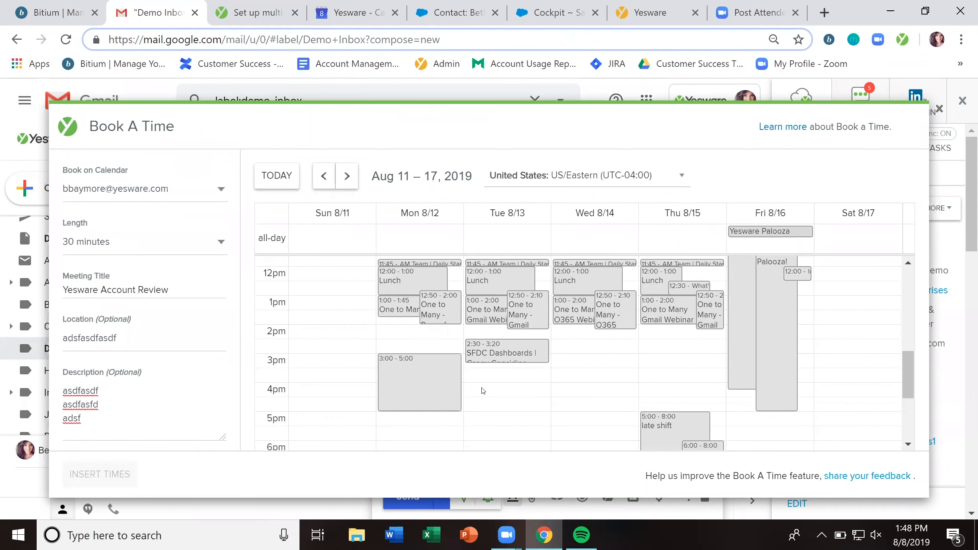
pyautogui.click(495, 381)
pyautogui.click(582, 360)
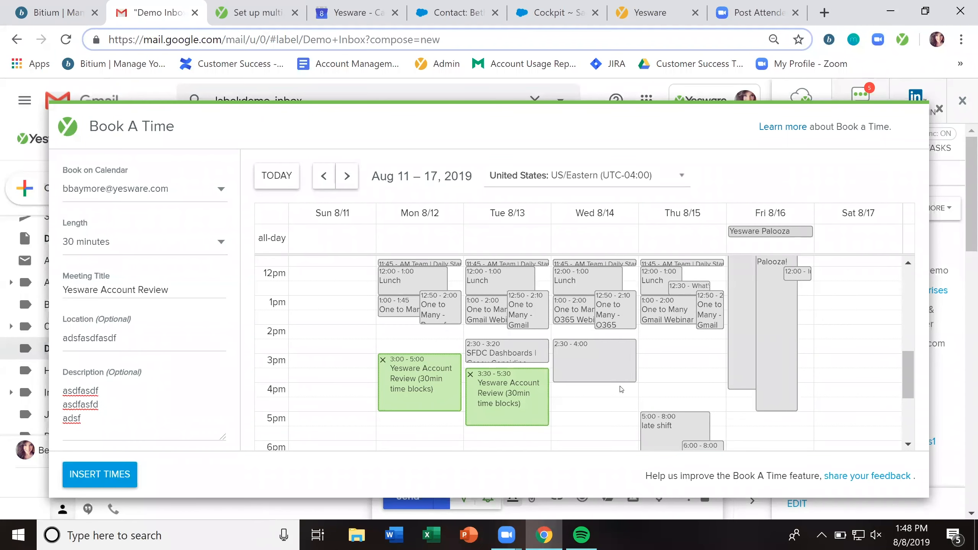
pyautogui.click(691, 379)
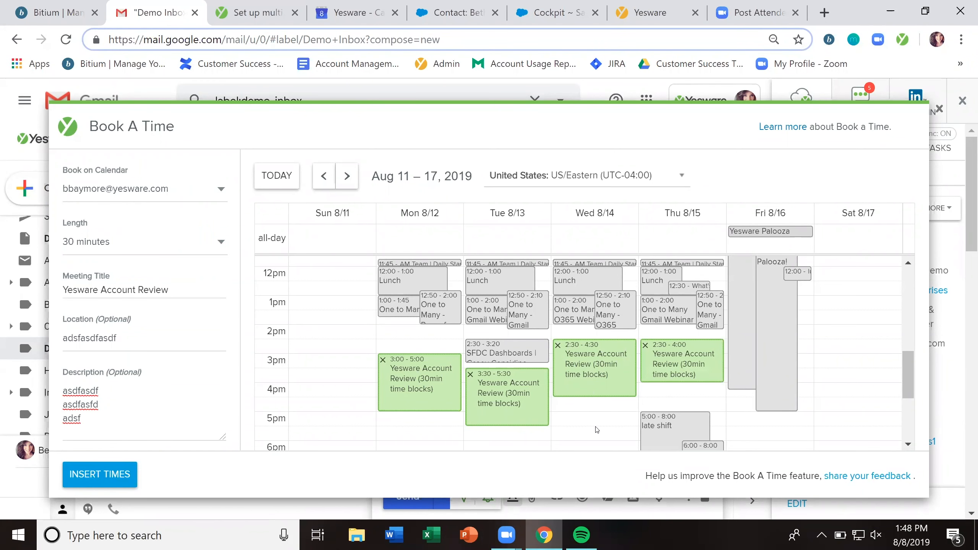
# Add Monday 10:30 and 11:00, Tuesday 10:30 and Wednesday 10:30 slots, then insert the times.
pyautogui.scroll(4, 596, 426)
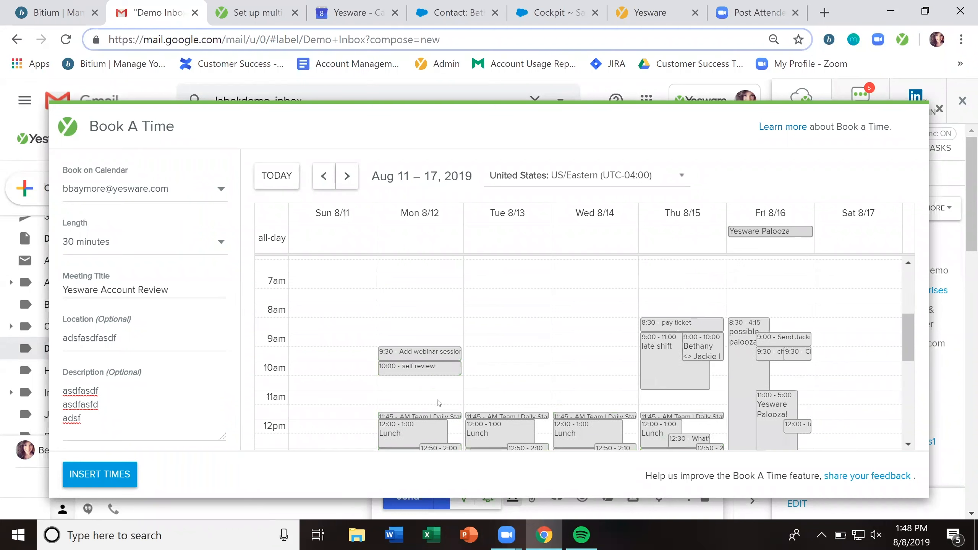
pyautogui.click(420, 382)
pyautogui.click(416, 397)
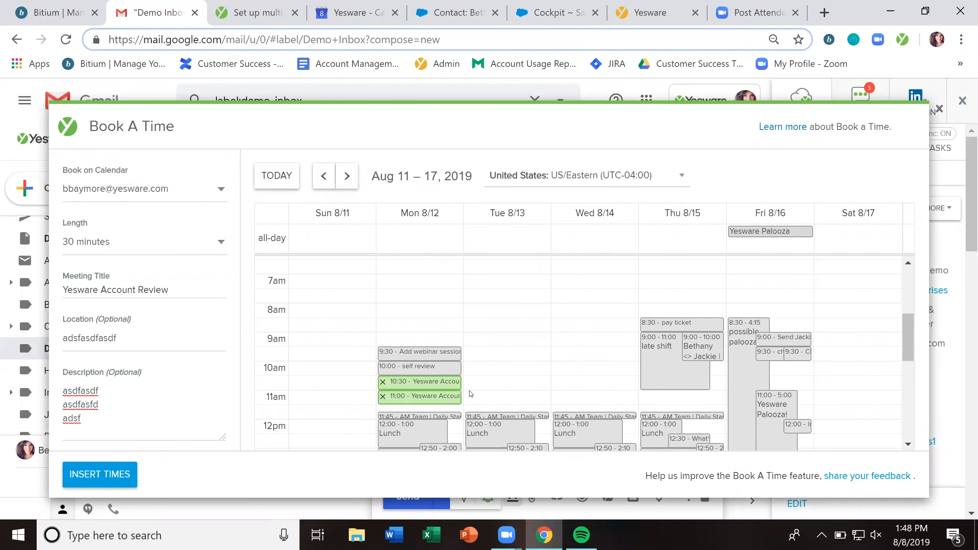
pyautogui.click(495, 400)
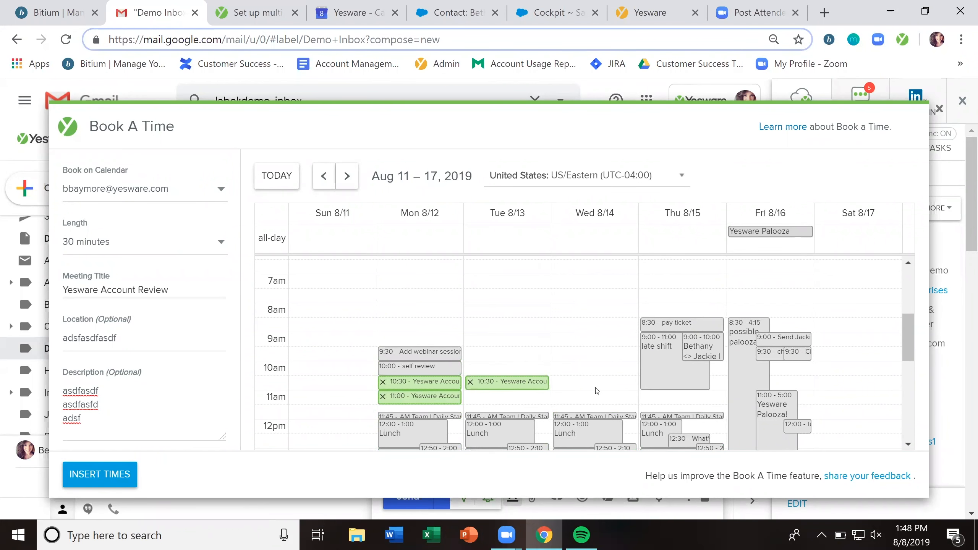
pyautogui.click(593, 400)
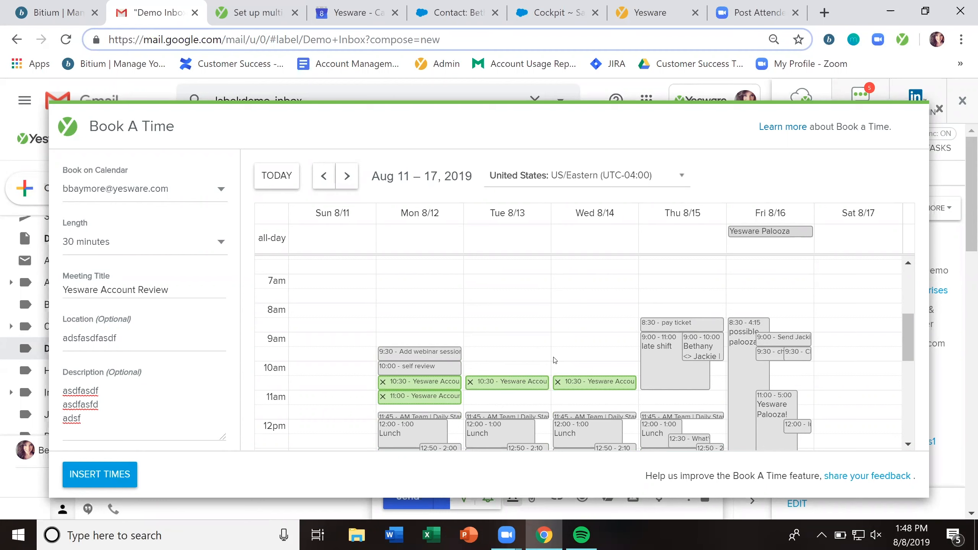
pyautogui.click(89, 475)
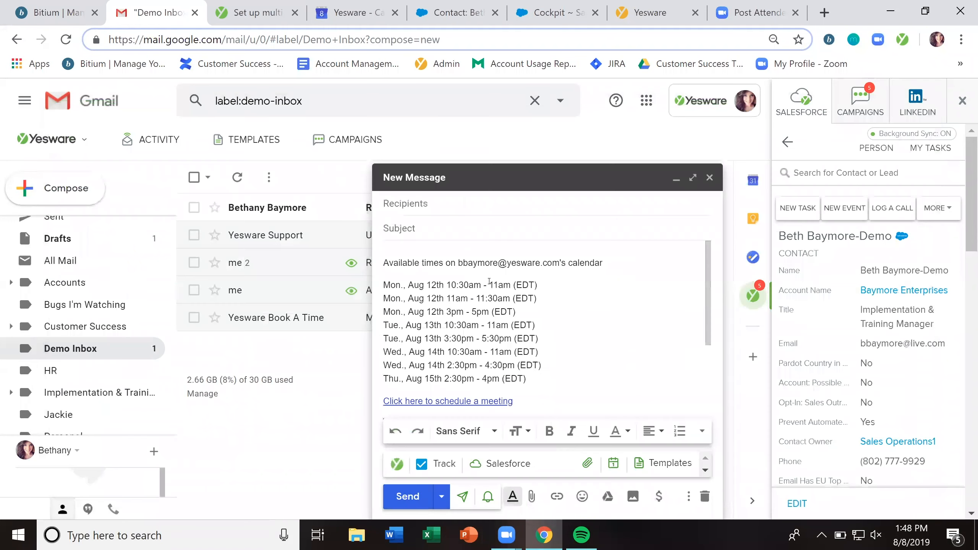
# Open the inserted scheduling link in a new tab.
pyautogui.scroll(-2, 594, 308)
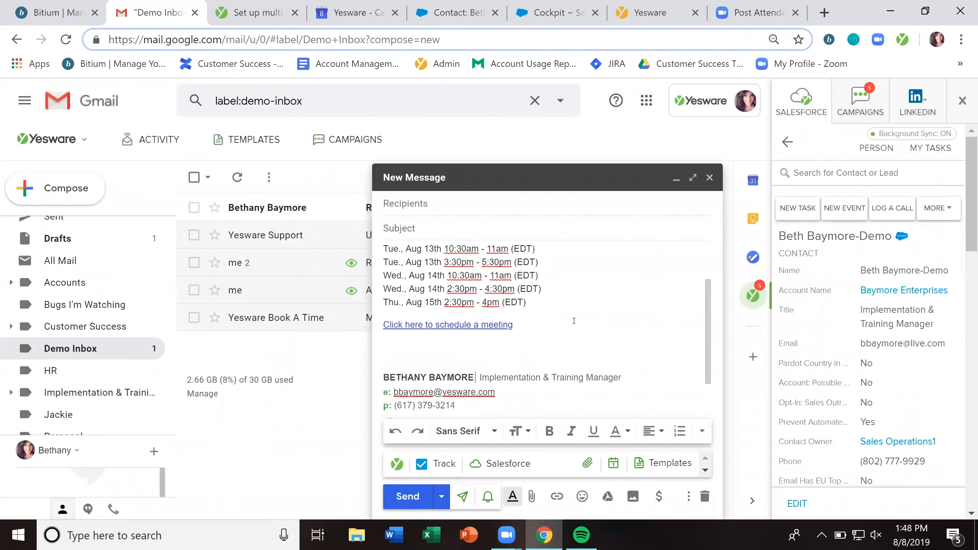
pyautogui.click(434, 326)
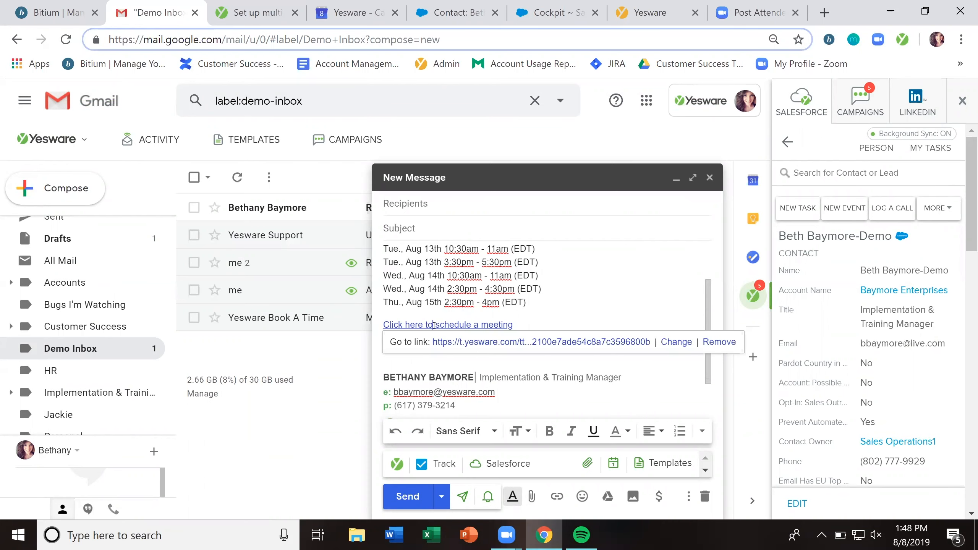
pyautogui.click(487, 343)
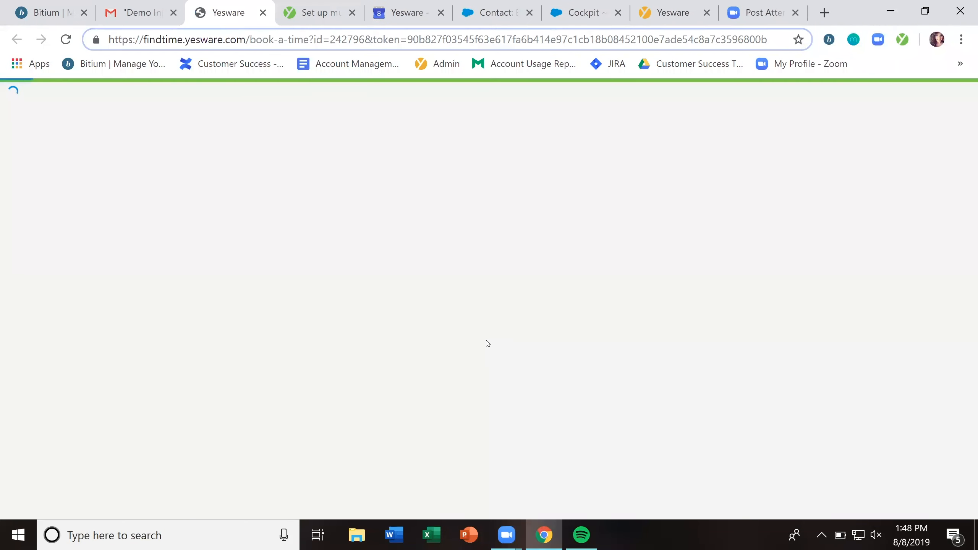
# Scroll through the booking page's 30-minute Aug 12–15 slots, then return to the Gmail draft.
pyautogui.scroll(-2, 665, 340)
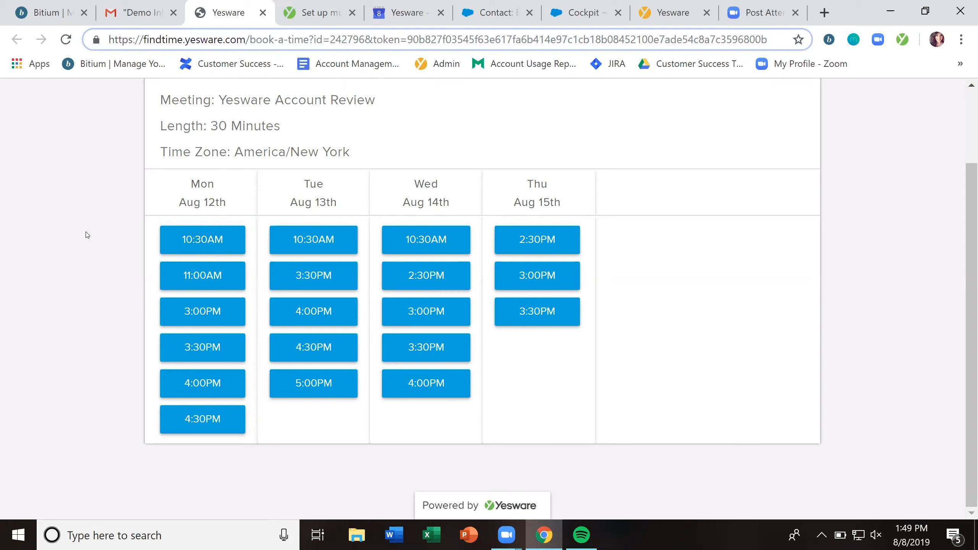
pyautogui.scroll(2, 85, 254)
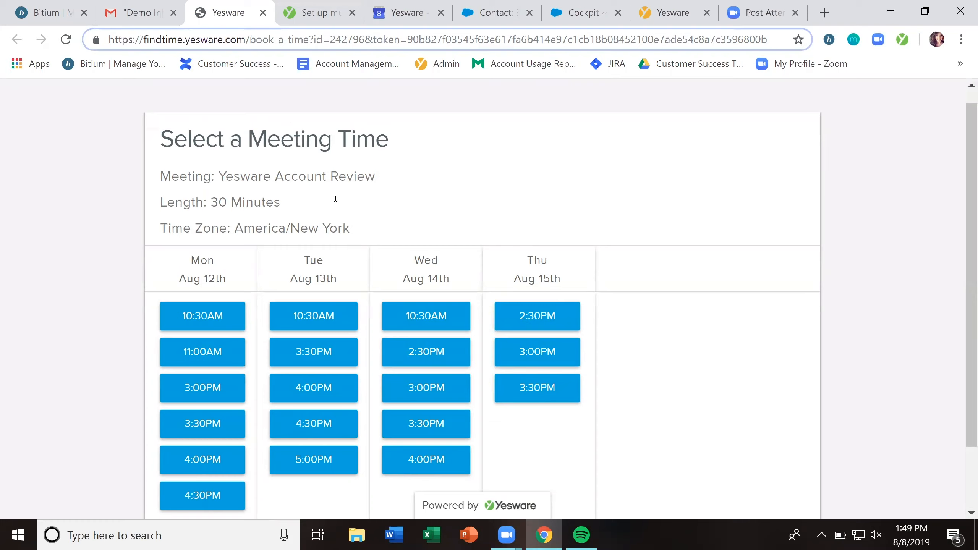
pyautogui.click(140, 12)
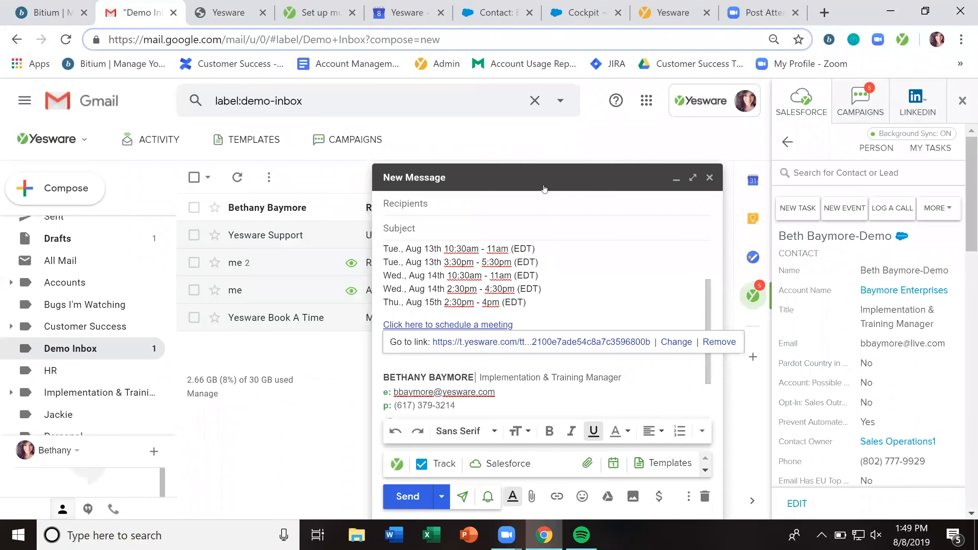
# Discard the draft, read the Meeting Booked email from Yesware Book A Time, and return to the inbox.
pyautogui.click(704, 497)
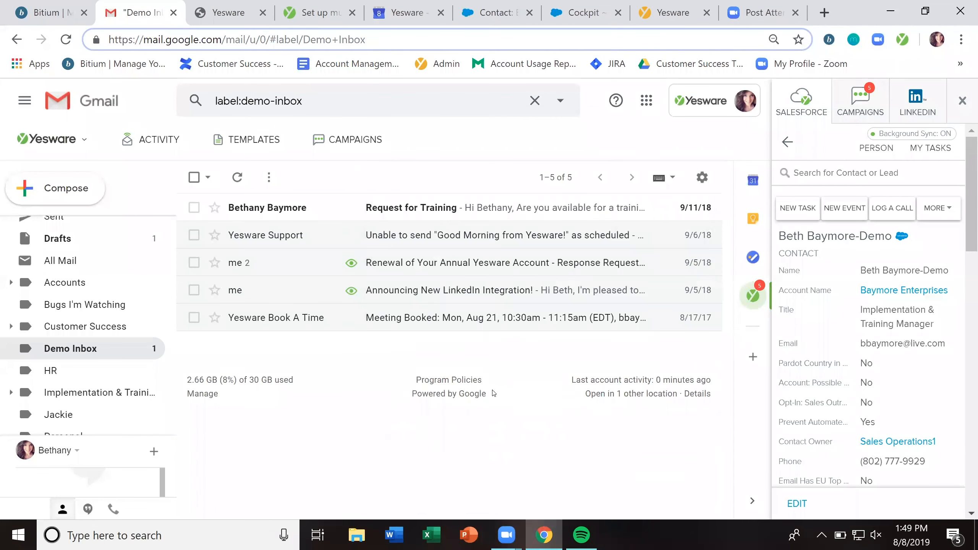
pyautogui.click(515, 327)
pyautogui.scroll(-5, 508, 400)
pyautogui.scroll(5, 508, 400)
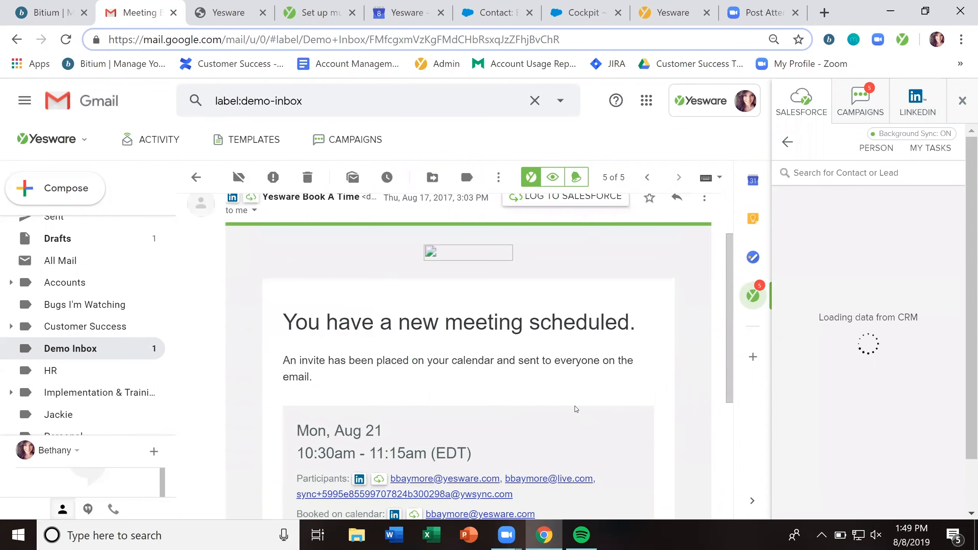
pyautogui.click(195, 177)
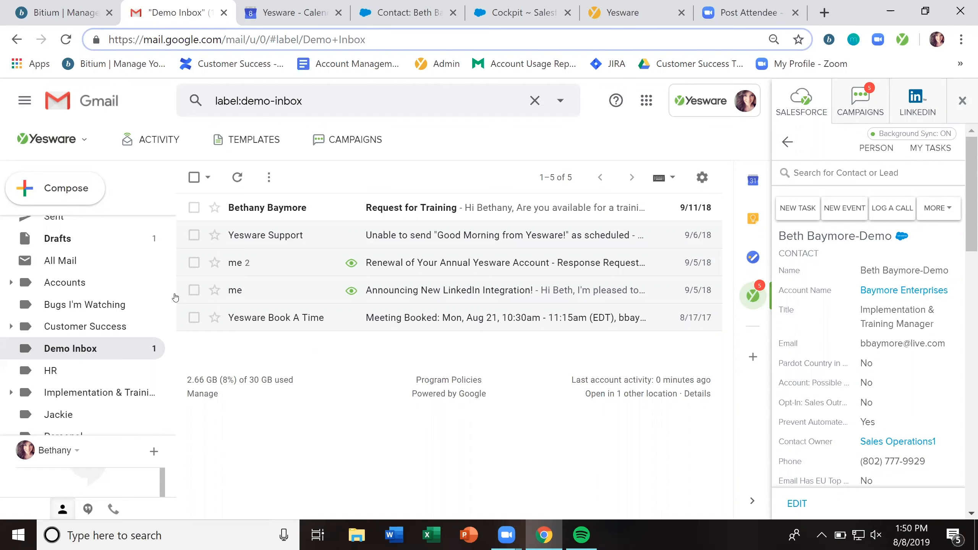
# Address a new message to the Salesforce contact chosen from the recipient suggestions.
pyautogui.click(54, 201)
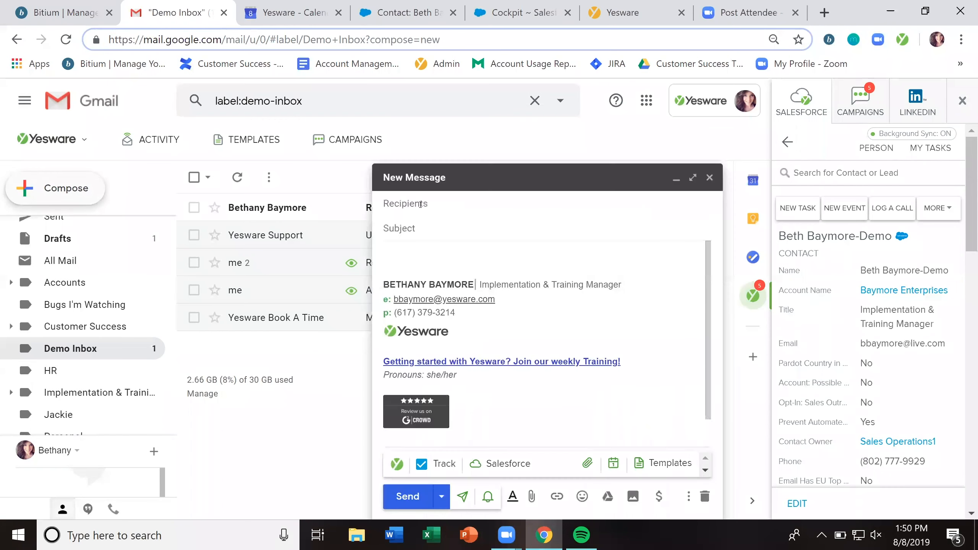
pyautogui.write('bbaymore')
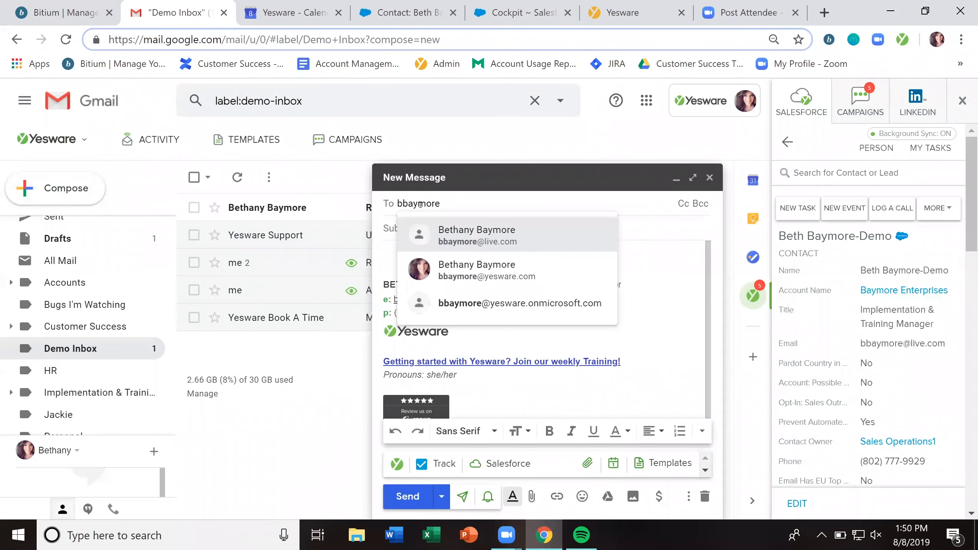
pyautogui.press('Return')
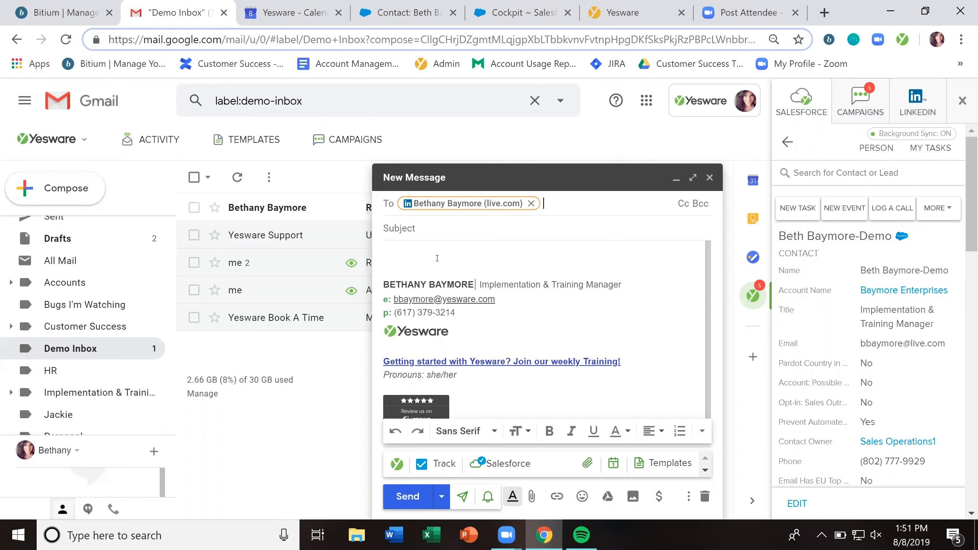
pyautogui.click(426, 233)
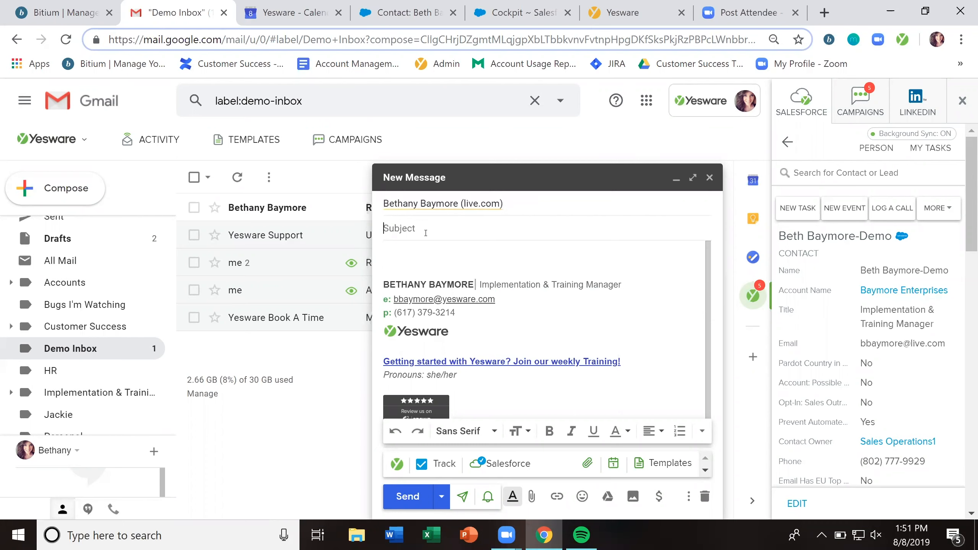
pyautogui.click(424, 256)
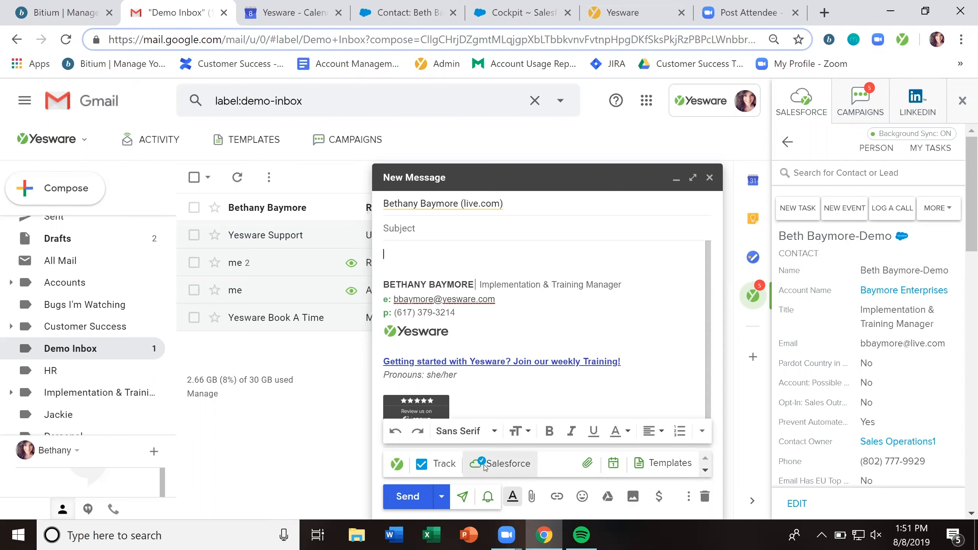
# Check the message's Salesforce sync options, then switch to the contact's Salesforce record tab.
pyautogui.click(509, 468)
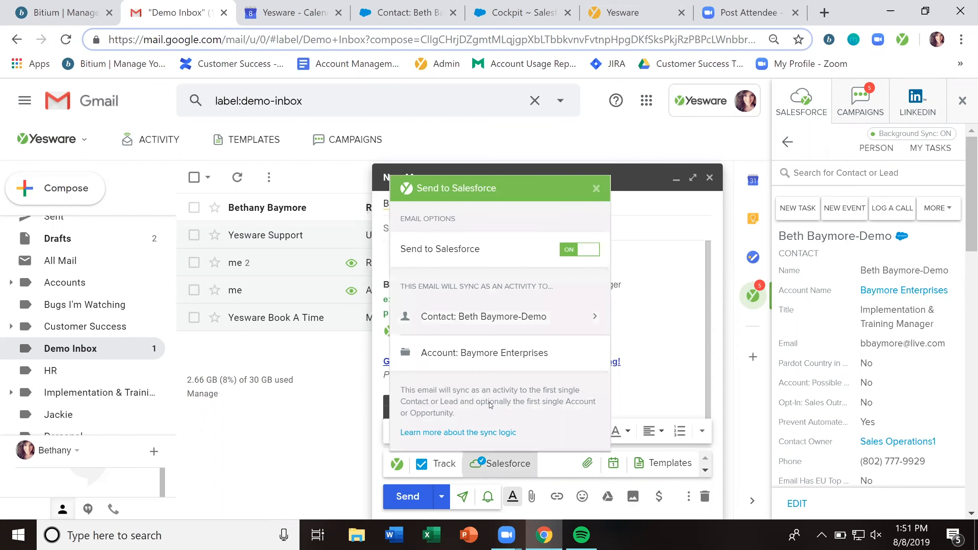
pyautogui.click(505, 466)
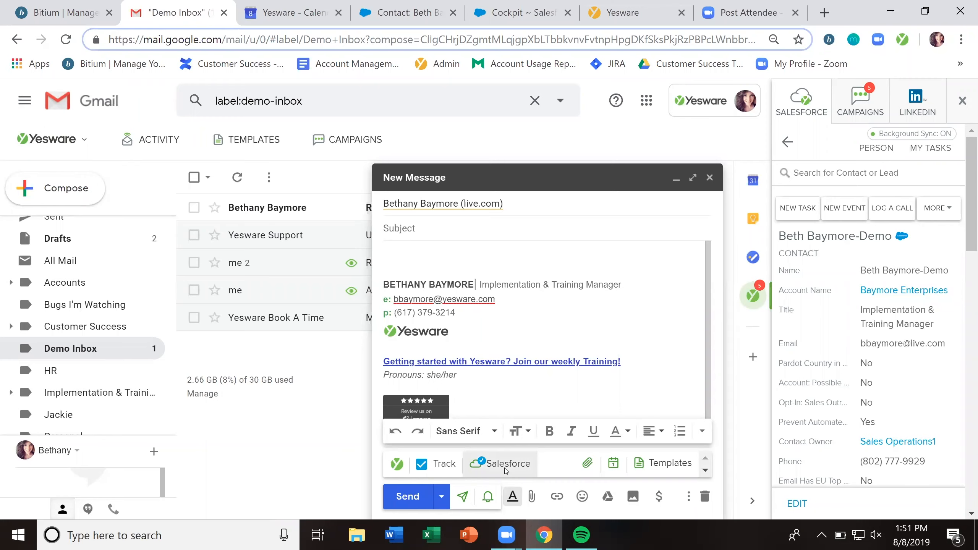
pyautogui.click(411, 5)
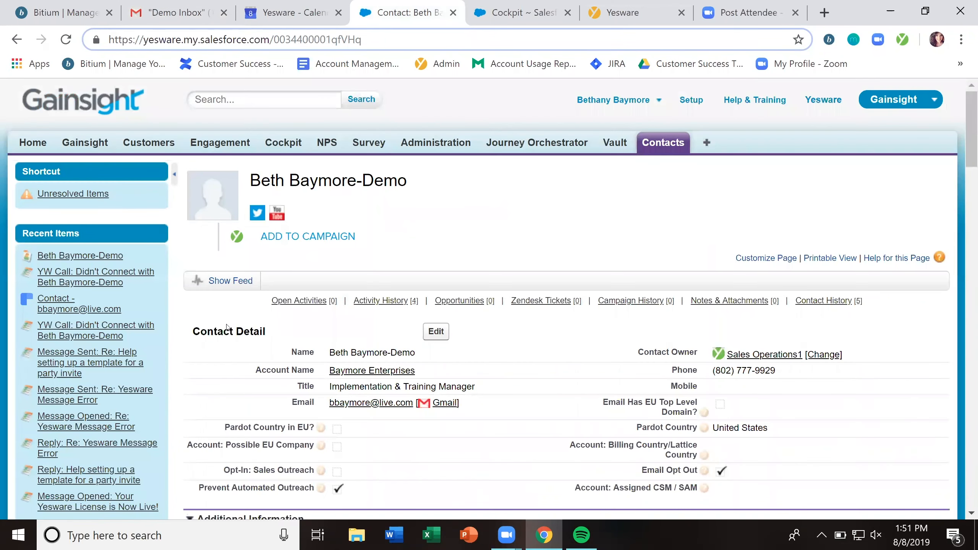
# Open the related account's record in Salesforce.
pyautogui.scroll(-2, 313, 254)
pyautogui.scroll(-20, 224, 322)
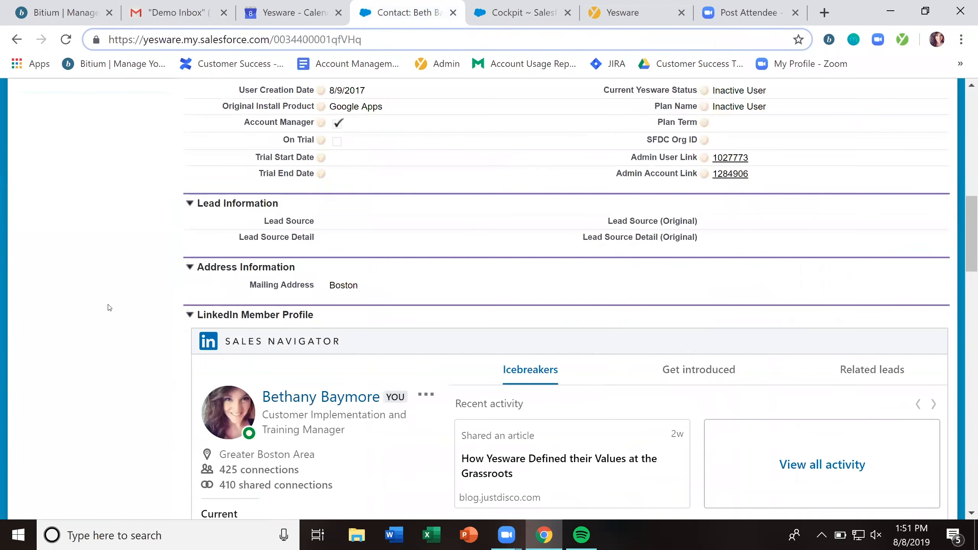
pyautogui.scroll(-6, 112, 307)
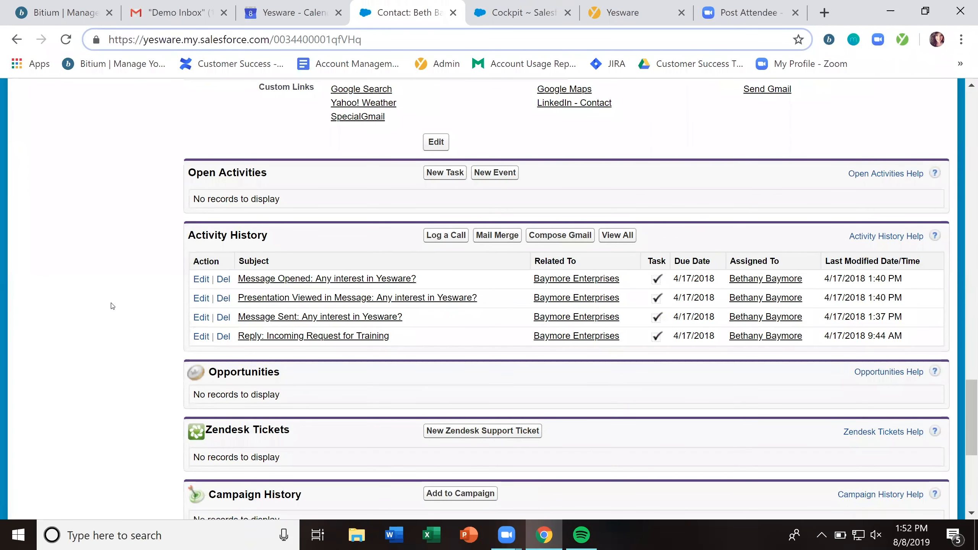
pyautogui.click(558, 280)
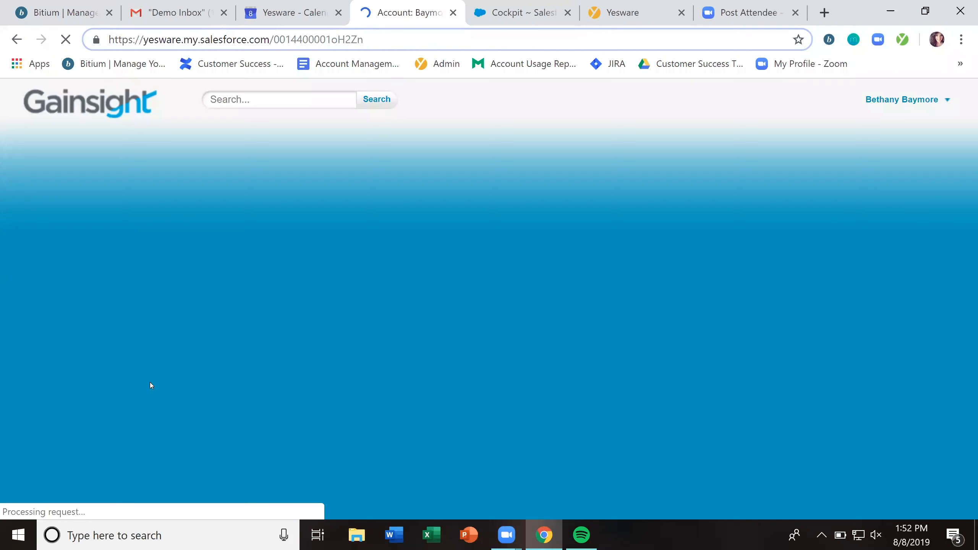
# Review the logged call and emails in Activity History, then return to the Gmail Demo Inbox.
pyautogui.scroll(-20, 253, 324)
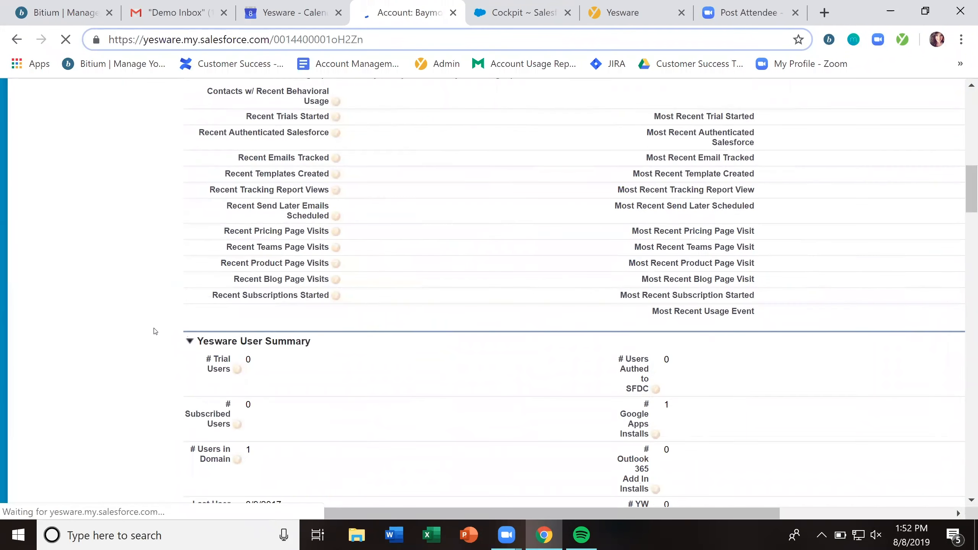
pyautogui.scroll(-15, 140, 325)
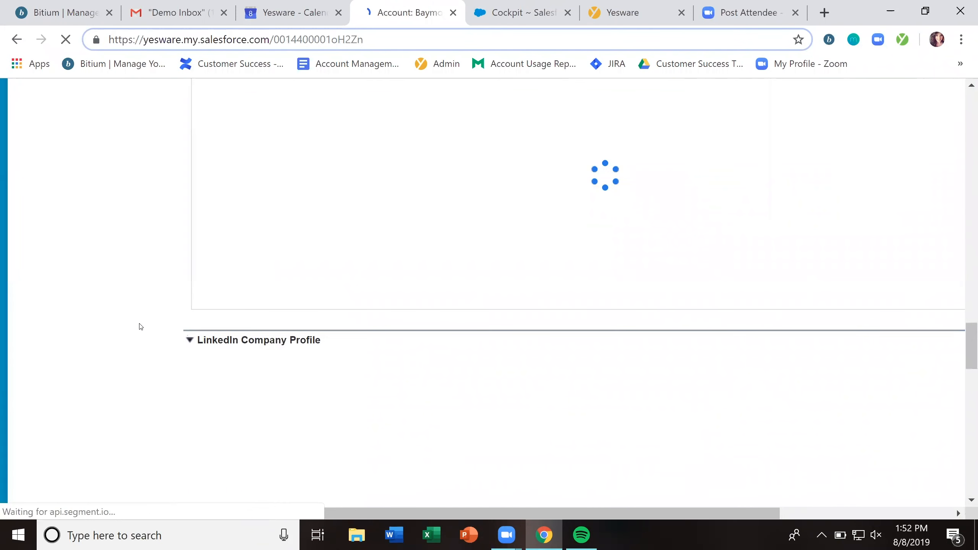
pyautogui.scroll(-9, 140, 329)
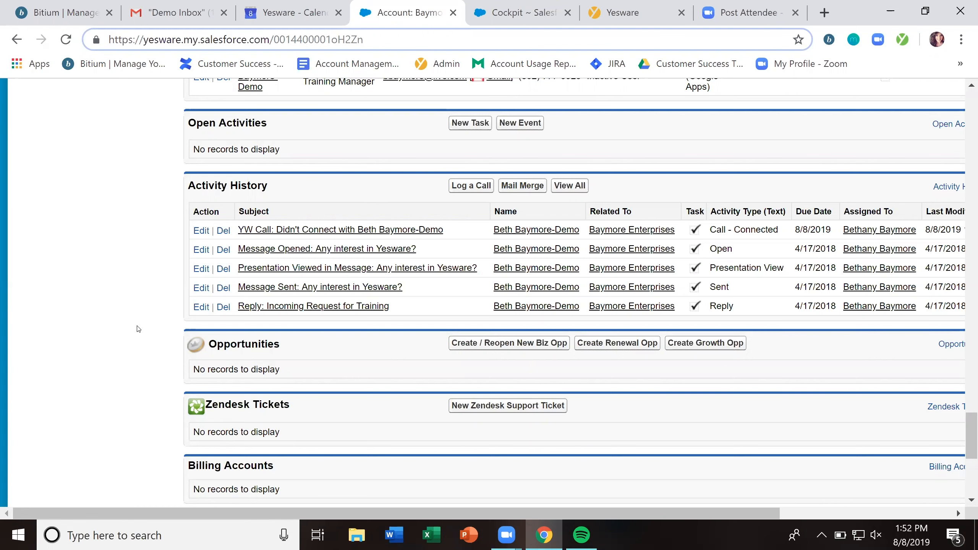
pyautogui.click(184, 4)
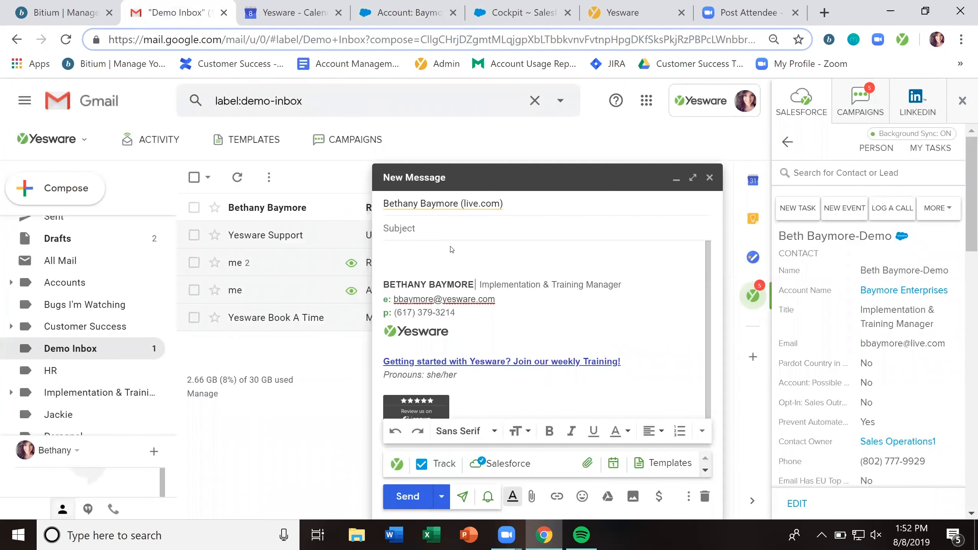
# Discard the old draft and address a new message to a made-up, unrecognised address.
pyautogui.click(704, 497)
pyautogui.click(66, 190)
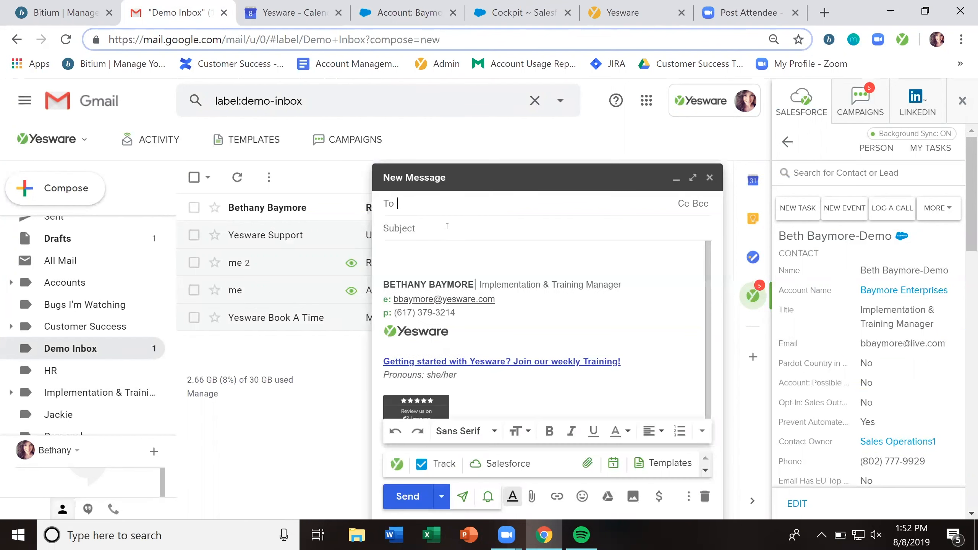
pyautogui.write('aldkfjldsafj.com')
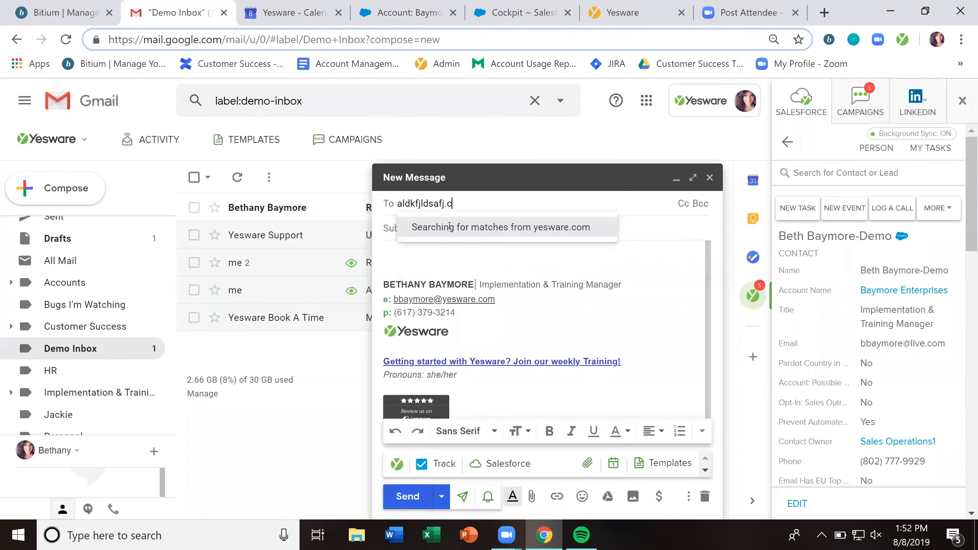
pyautogui.press('Return')
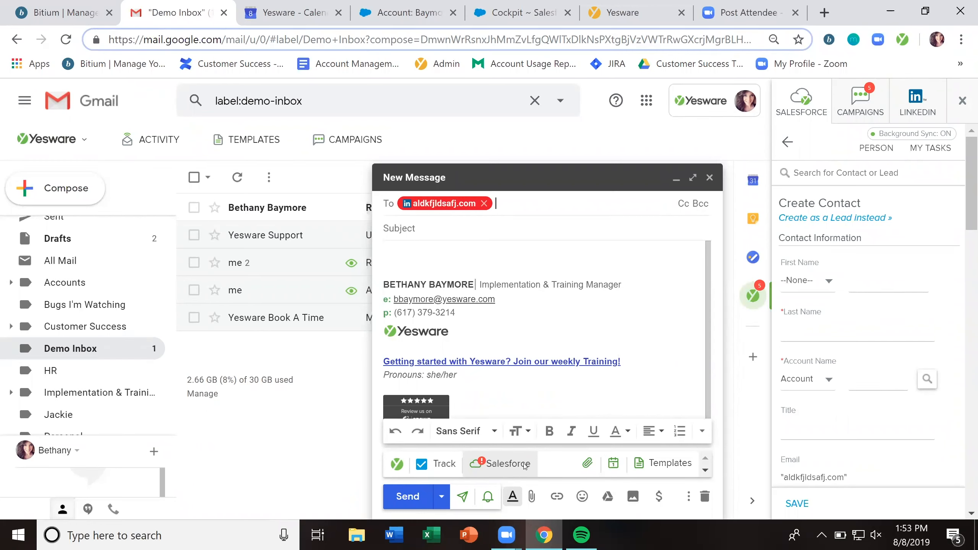
pyautogui.click(494, 466)
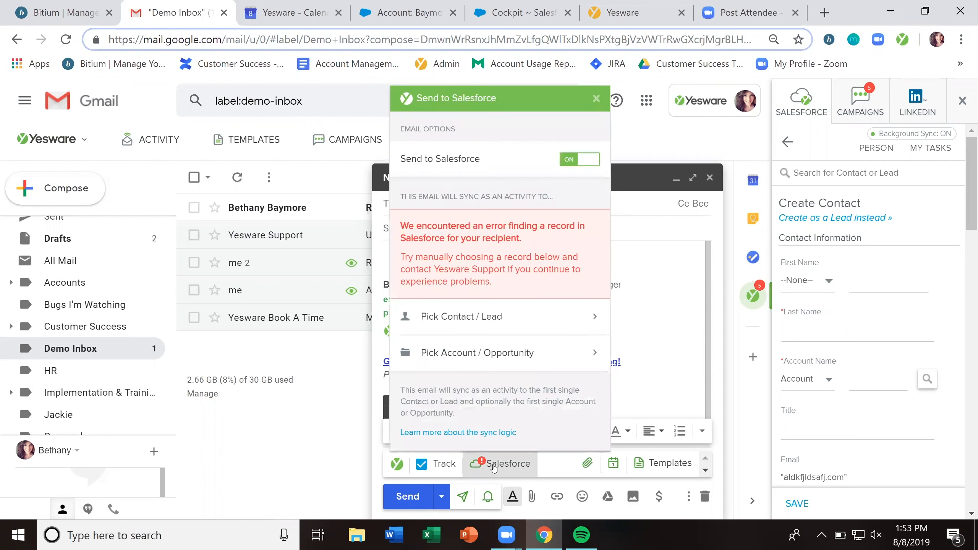
# Use Pick Contact / Lead to sync the draft to the demo contact at Baymore Enterprises.
pyautogui.click(510, 325)
pyautogui.write('beth baymore')
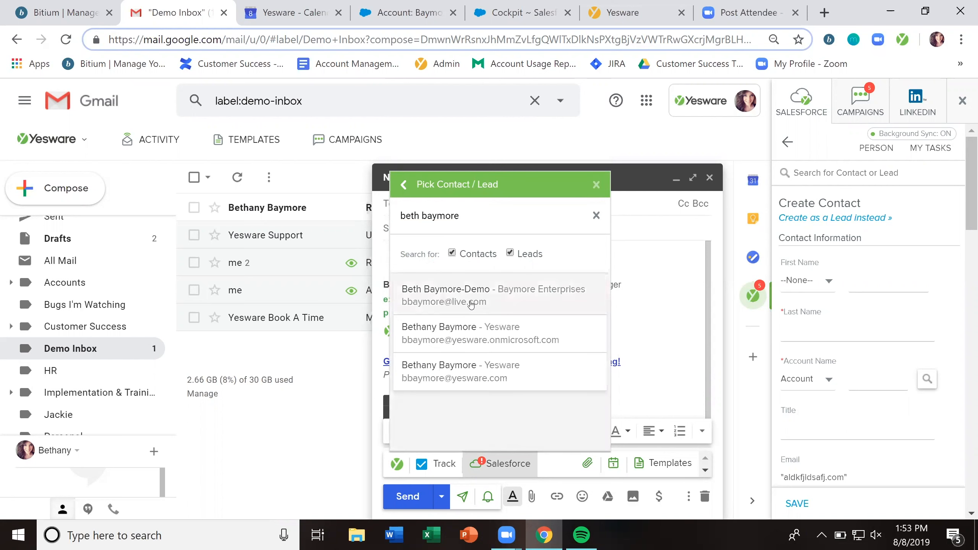
pyautogui.click(416, 293)
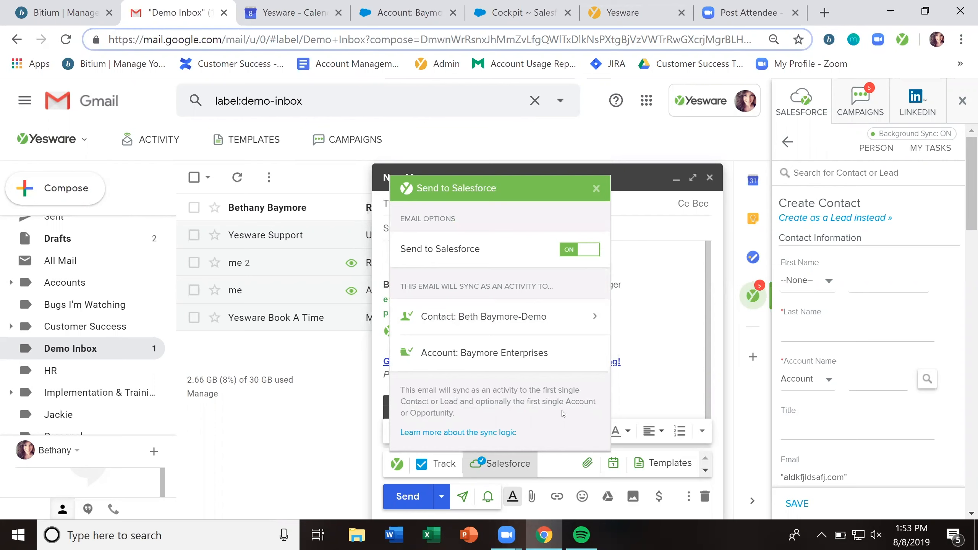
pyautogui.click(596, 187)
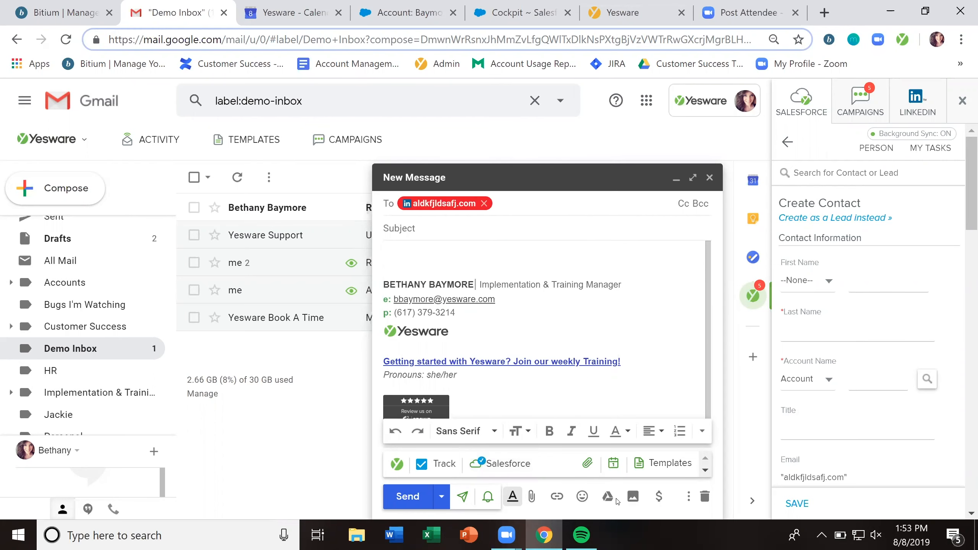
# Replace the draft with one to the existing Baymore contact, review its sidebar record, then discard it.
pyautogui.click(704, 497)
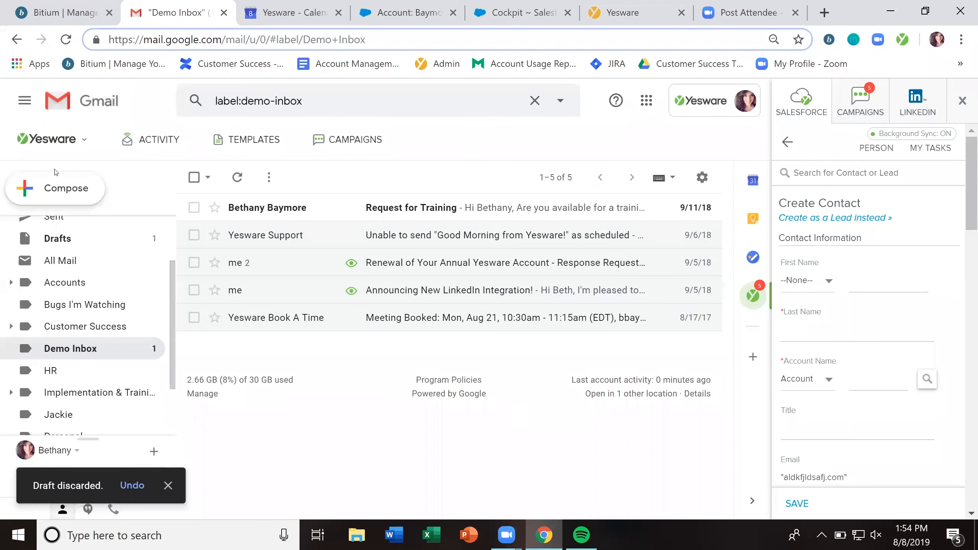
pyautogui.click(71, 185)
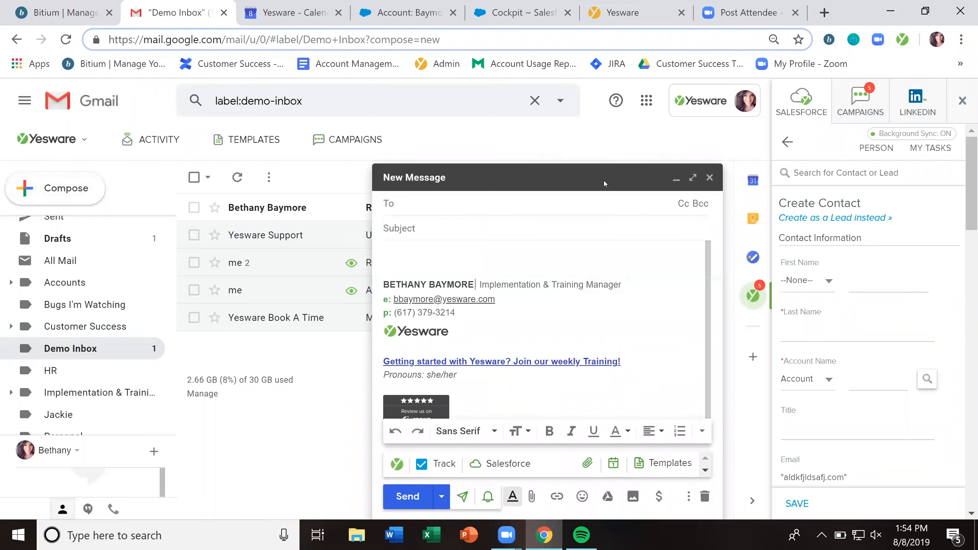
pyautogui.write('bbaymor')
pyautogui.press('Return')
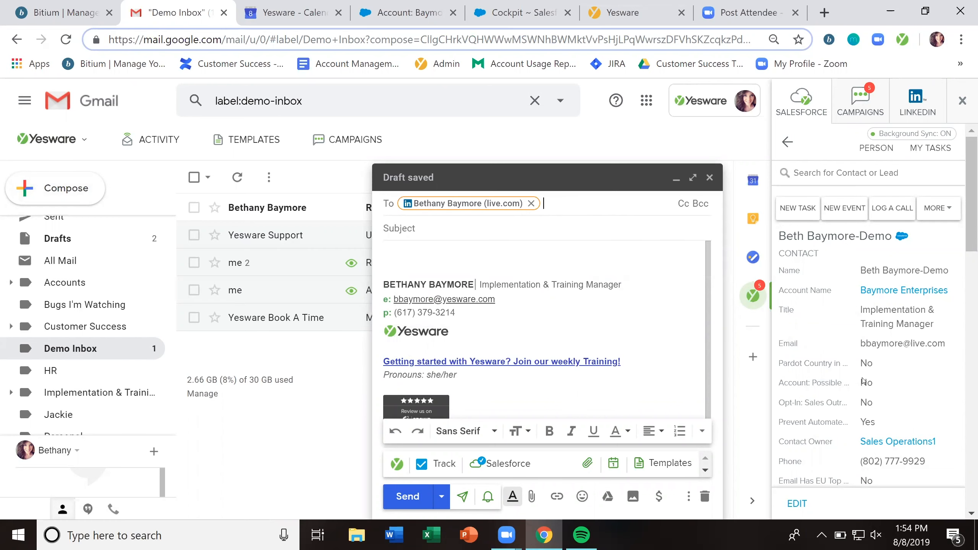
pyautogui.scroll(-1, 890, 277)
pyautogui.scroll(-10, 891, 277)
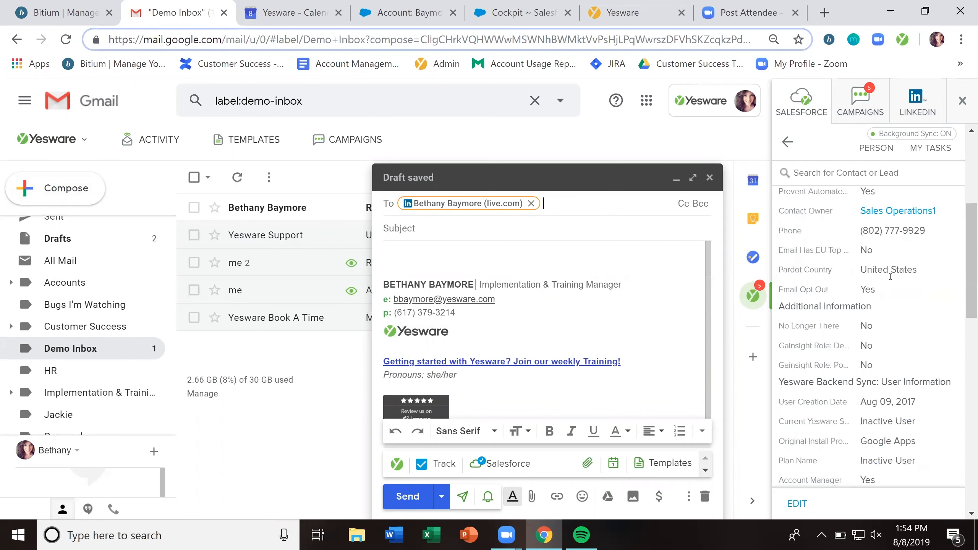
pyautogui.scroll(-3, 890, 275)
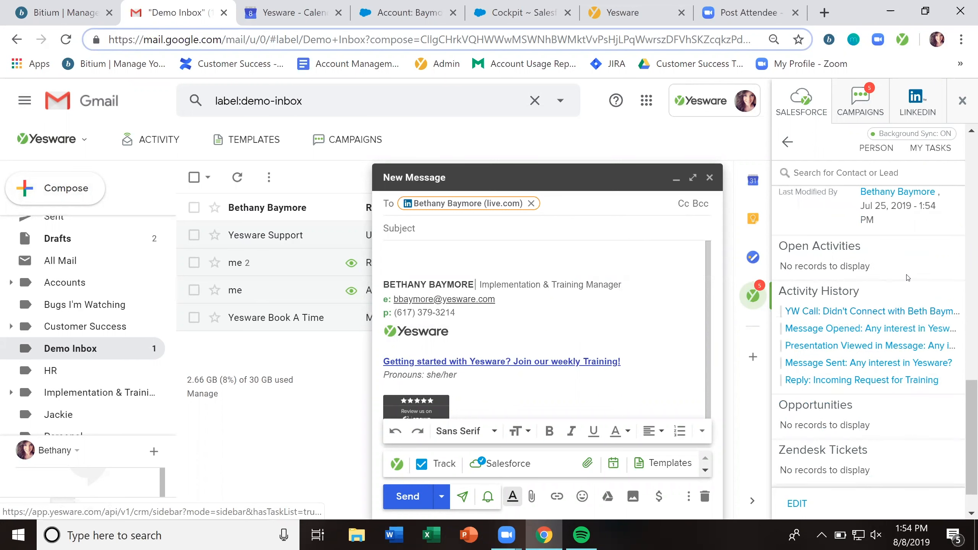
pyautogui.scroll(14, 908, 276)
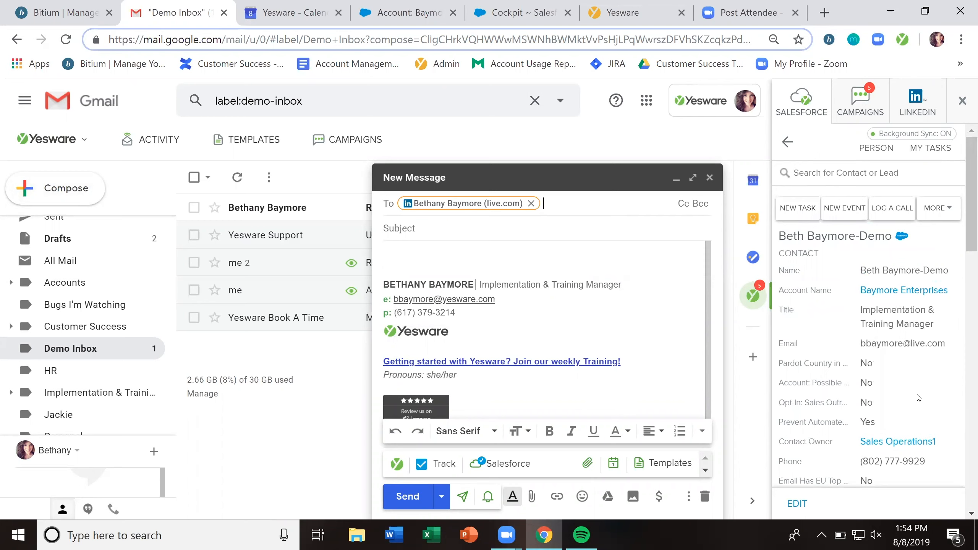
pyautogui.click(705, 497)
# Address a draft to another made-up address, review the Create Contact sidebar, discard it, and open the LinkedIn Integration email.
pyautogui.write('calfkjdsalf.com')
pyautogui.press('Return')
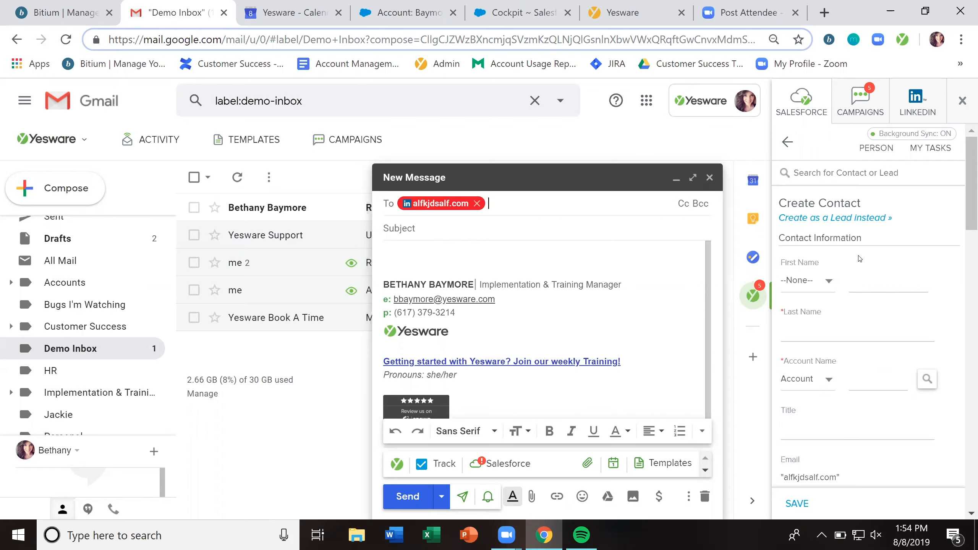
pyautogui.scroll(-2, 917, 300)
pyautogui.scroll(-2, 916, 301)
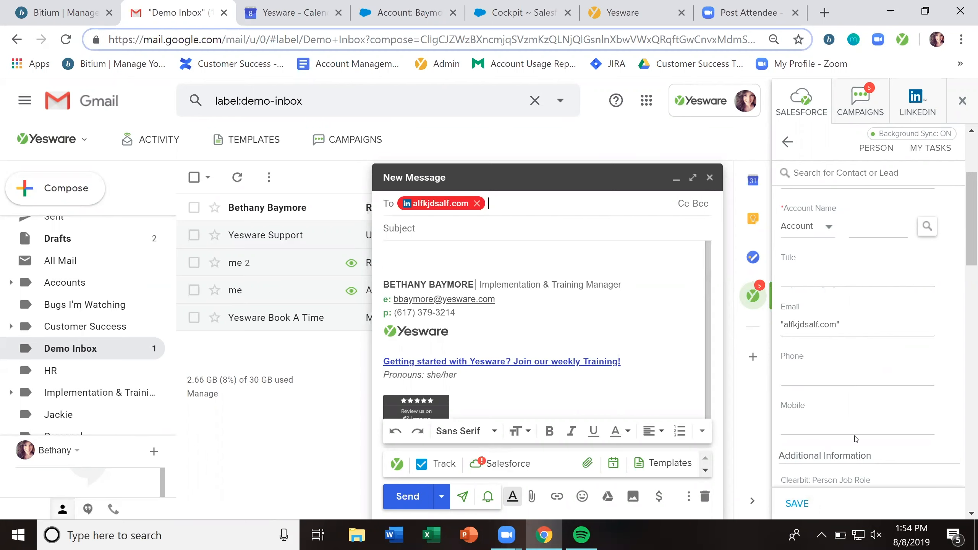
pyautogui.scroll(4, 878, 424)
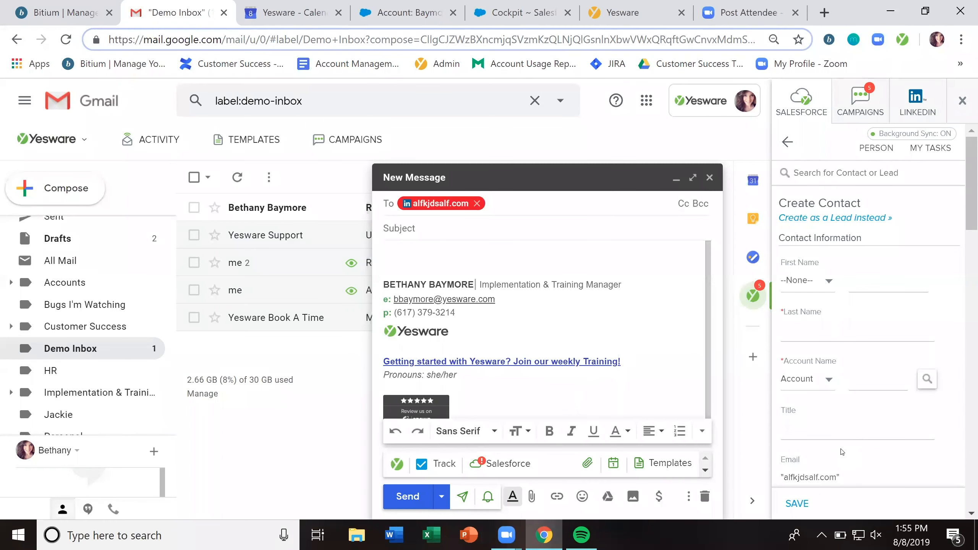
pyautogui.click(704, 496)
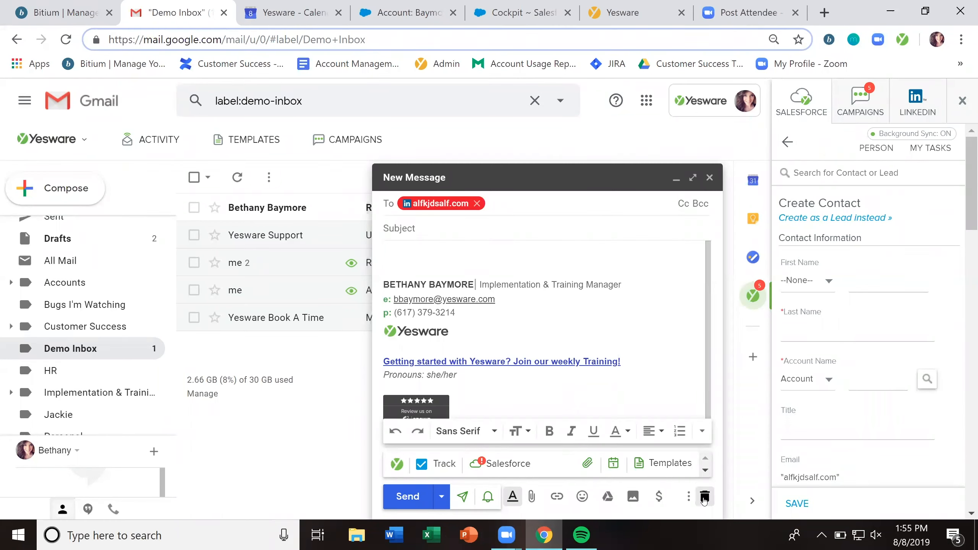
pyautogui.click(272, 292)
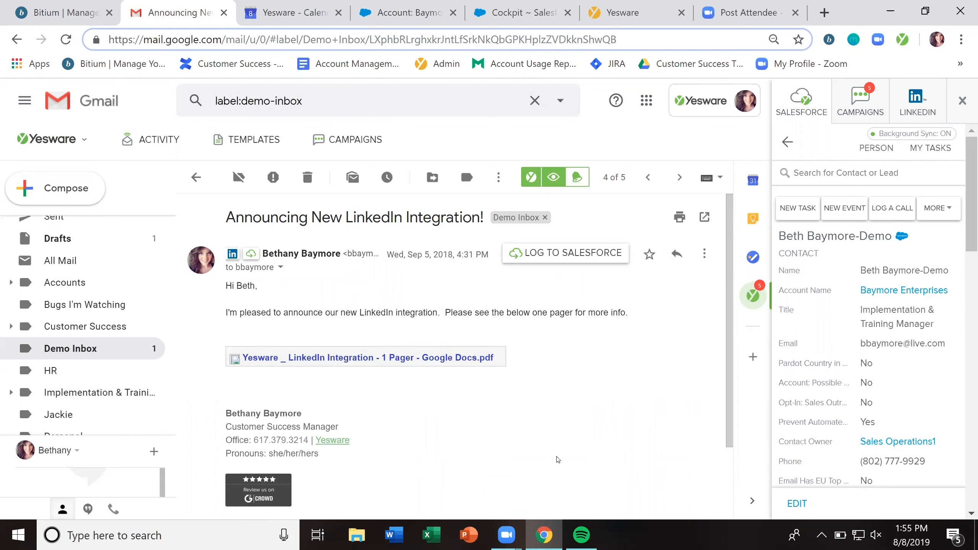
# Open the sender's Salesforce contact for editing, cancel without saving, and go back to the Demo Inbox.
pyautogui.scroll(-2, 901, 405)
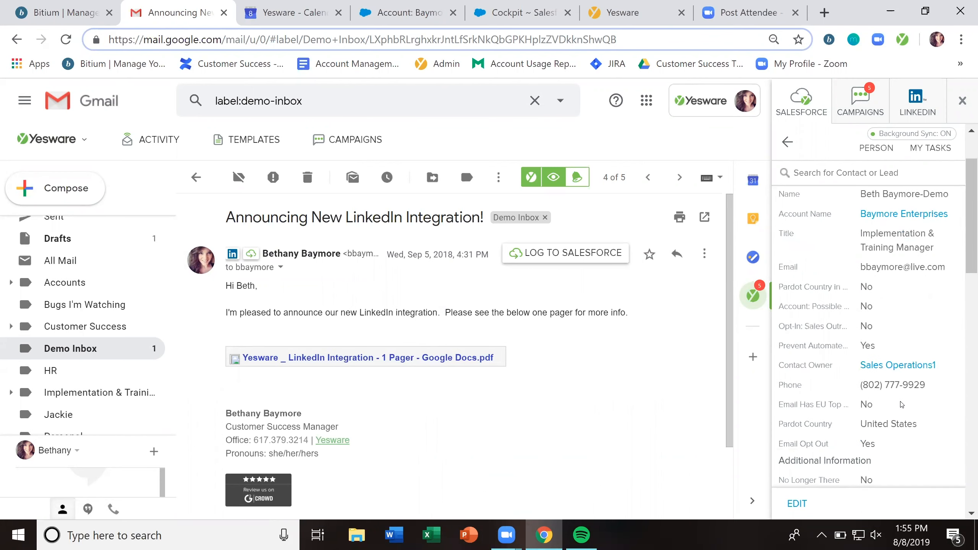
pyautogui.click(798, 507)
pyautogui.scroll(-2, 806, 321)
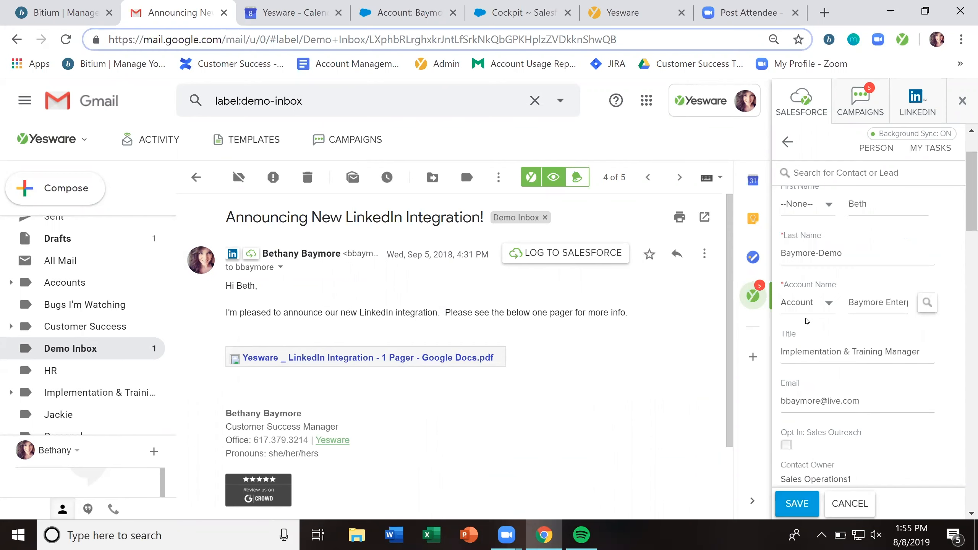
pyautogui.scroll(-2, 889, 324)
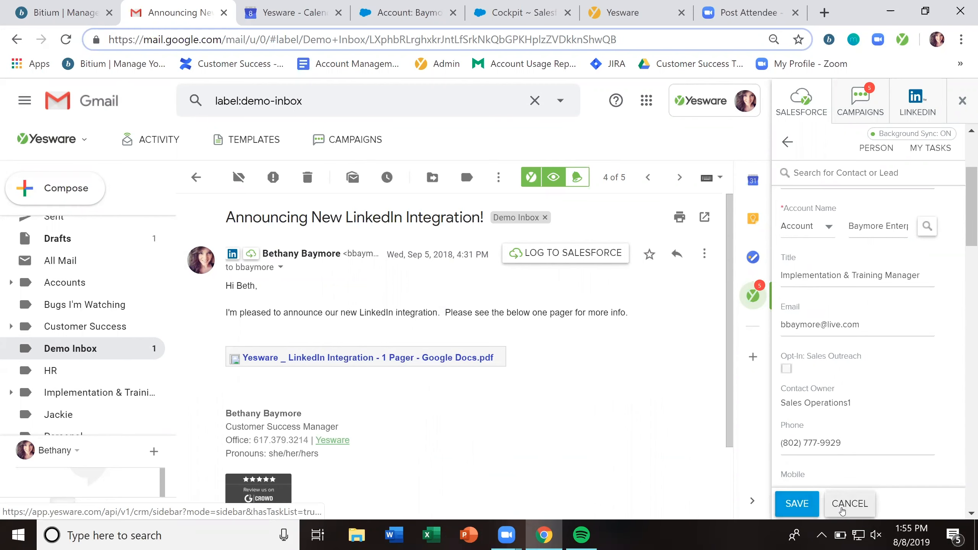
pyautogui.click(847, 504)
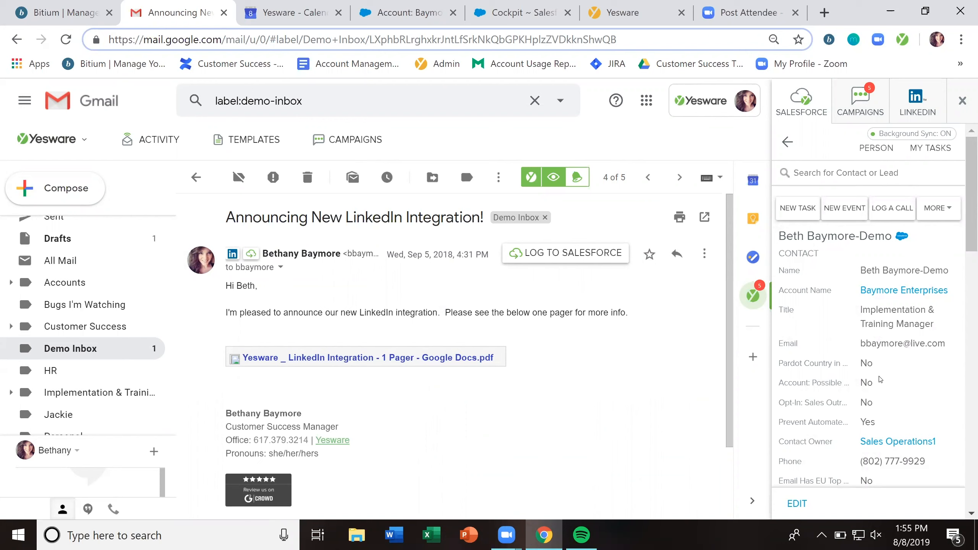
pyautogui.click(80, 349)
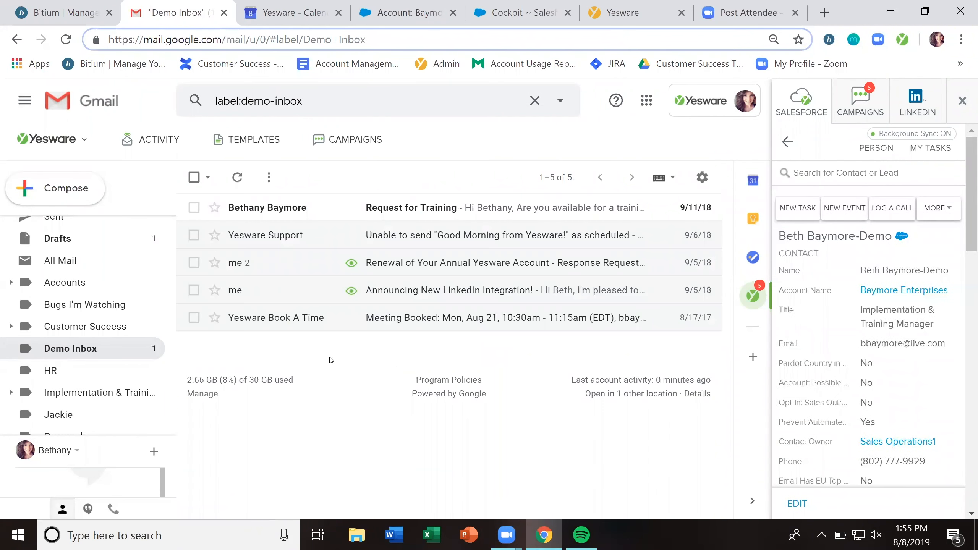
# On the failed scheduled-send notice, step through the new contact's name, email and phone fields.
pyautogui.click(291, 235)
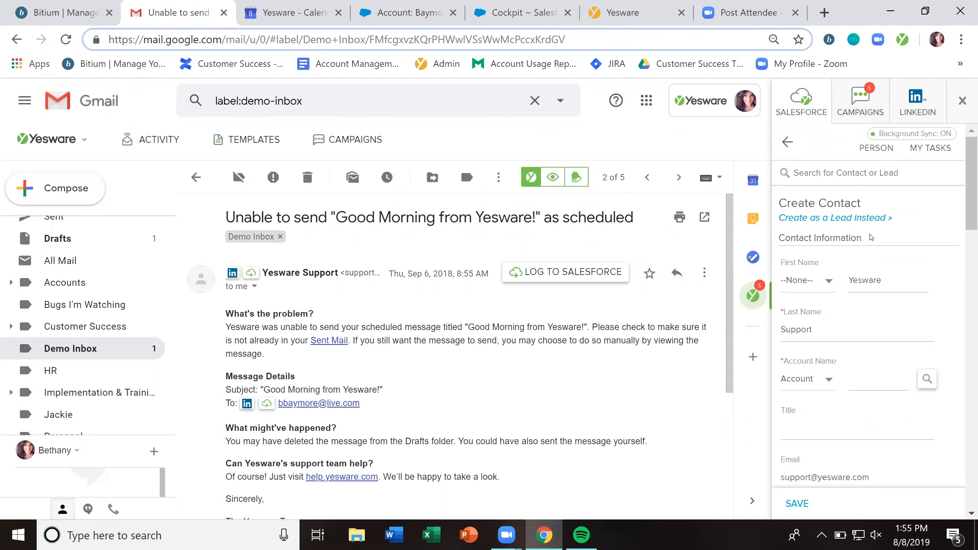
pyautogui.click(874, 204)
pyautogui.click(811, 254)
pyautogui.click(812, 403)
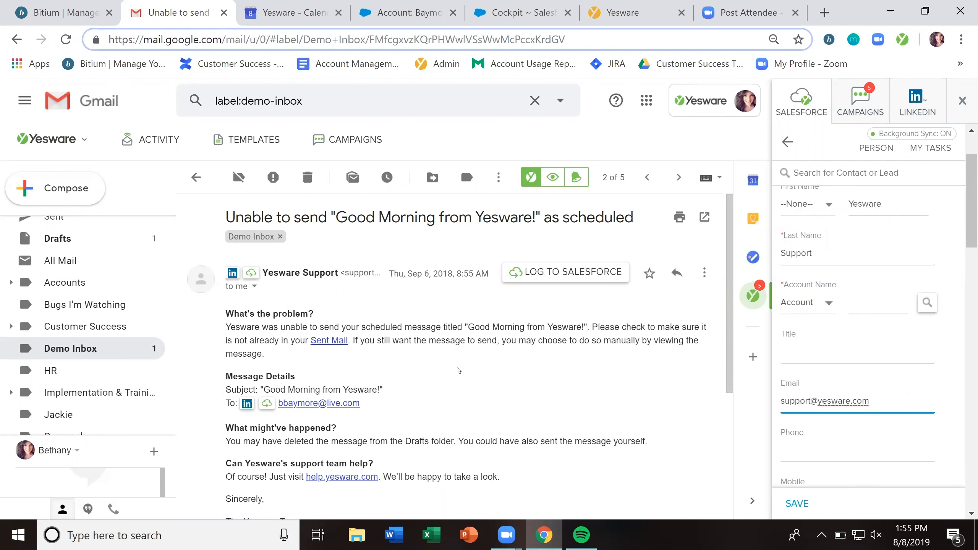
pyautogui.scroll(-4, 458, 370)
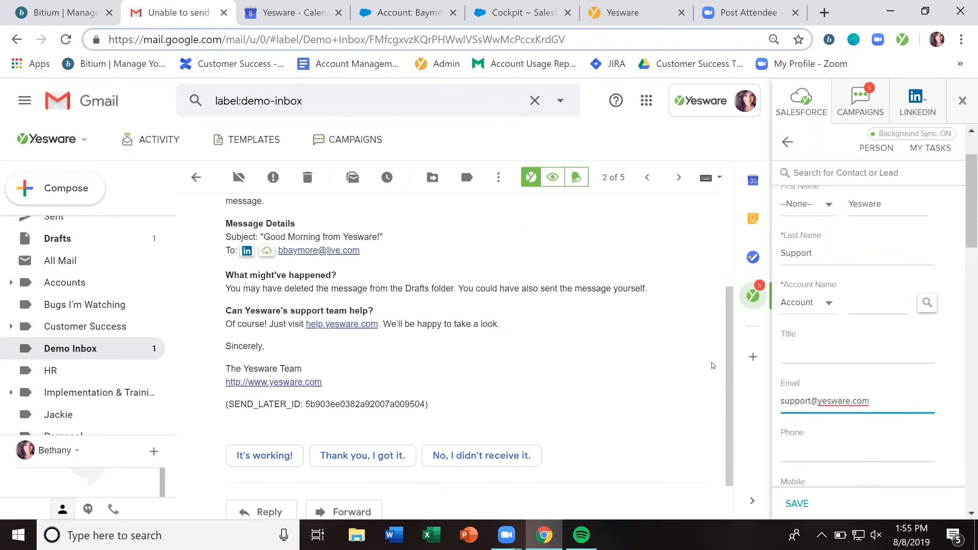
pyautogui.click(853, 451)
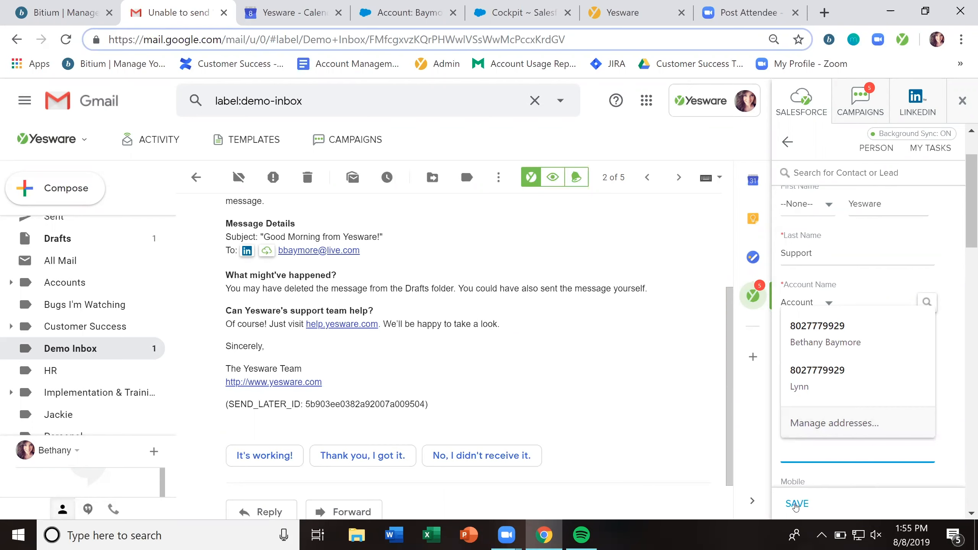
pyautogui.click(889, 278)
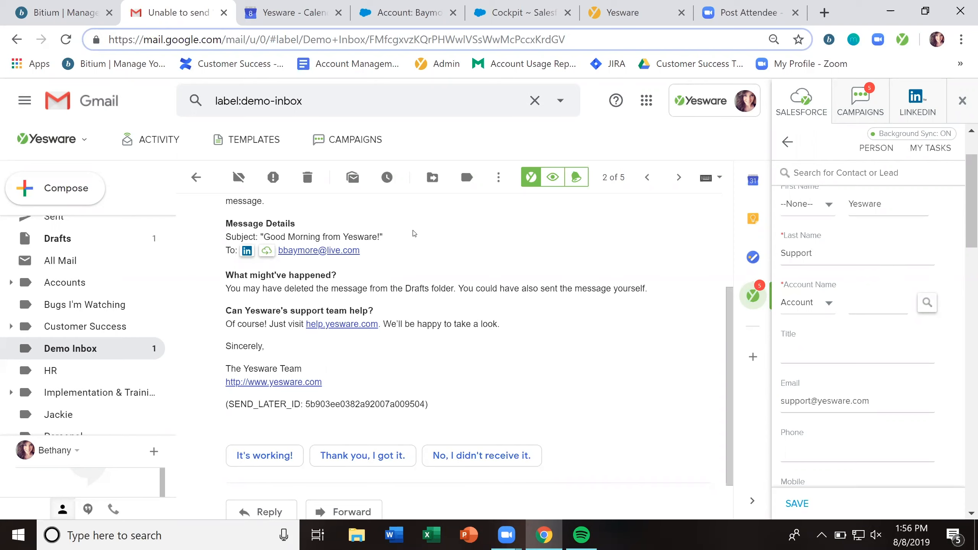
pyautogui.click(196, 177)
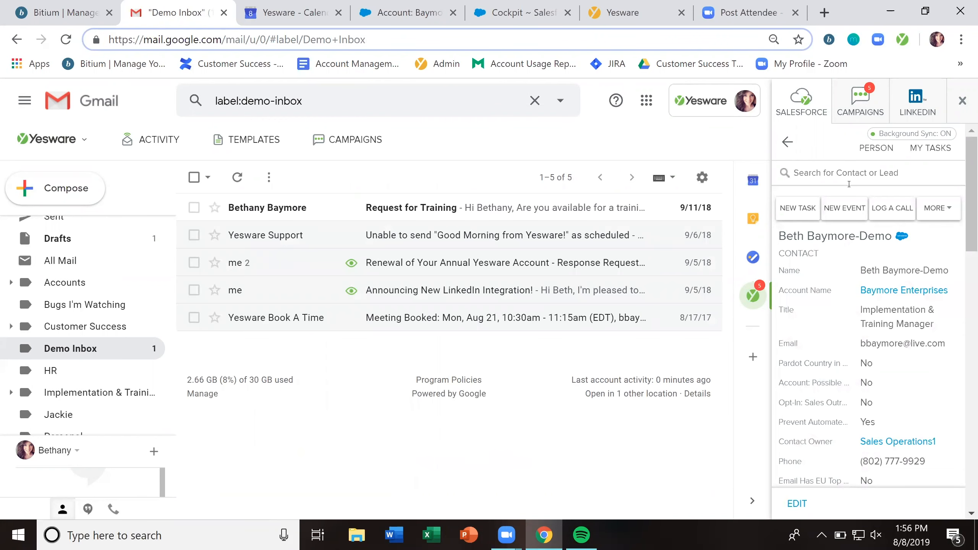
# Search the sidebar for the demo contact and open its Baymore Enterprises account.
pyautogui.click(849, 176)
pyautogui.write('beth baymore')
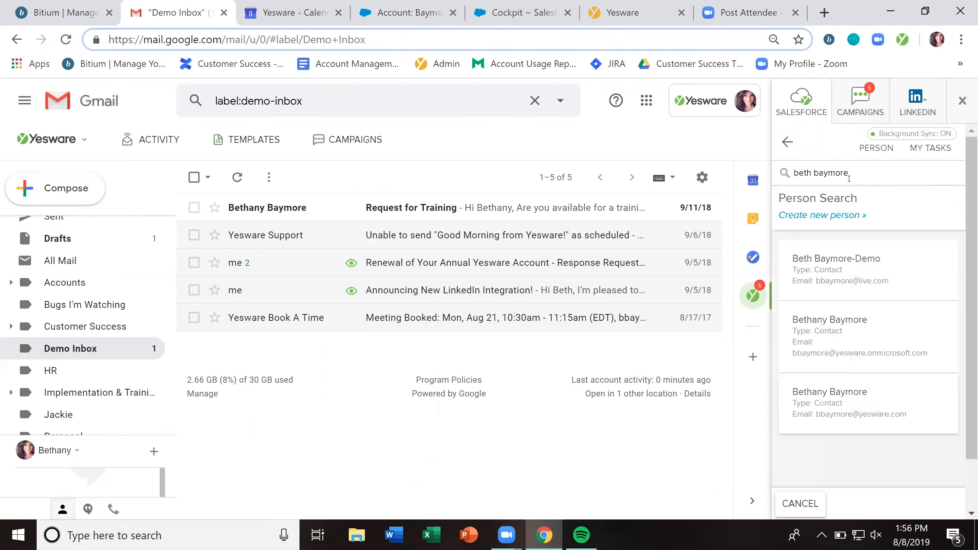
pyautogui.click(867, 278)
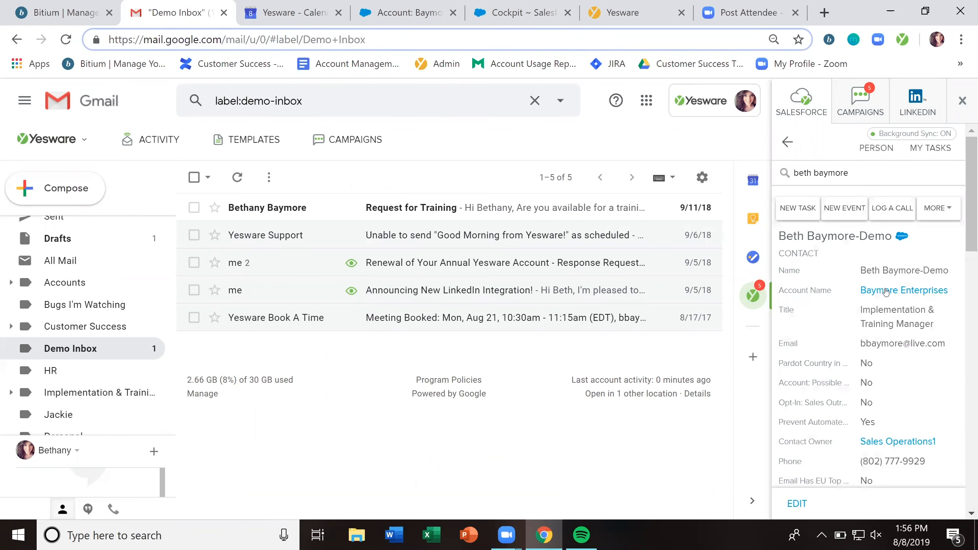
pyautogui.click(884, 291)
# Inspect a sent-message activity, return to the Baymore Enterprises account, and peek at its extra actions.
pyautogui.scroll(-10, 933, 280)
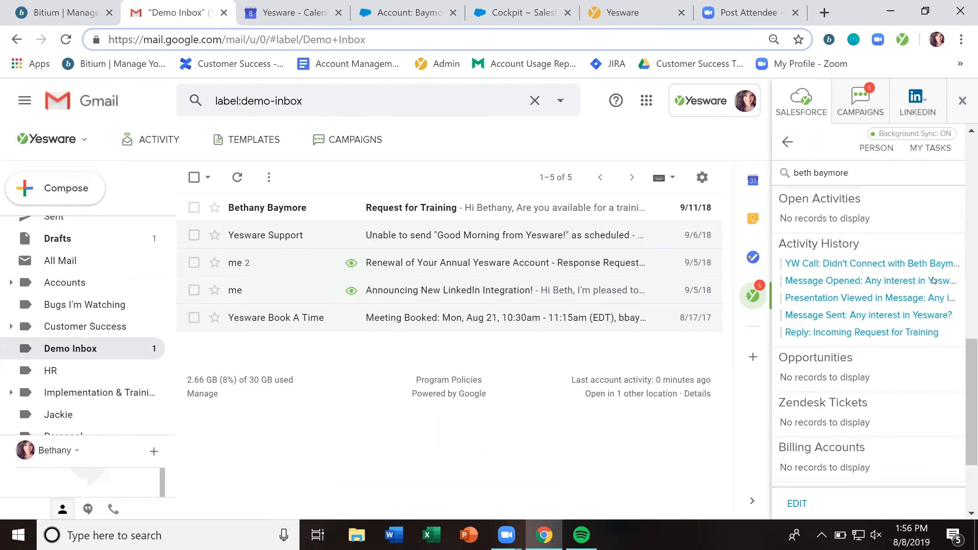
pyautogui.click(871, 316)
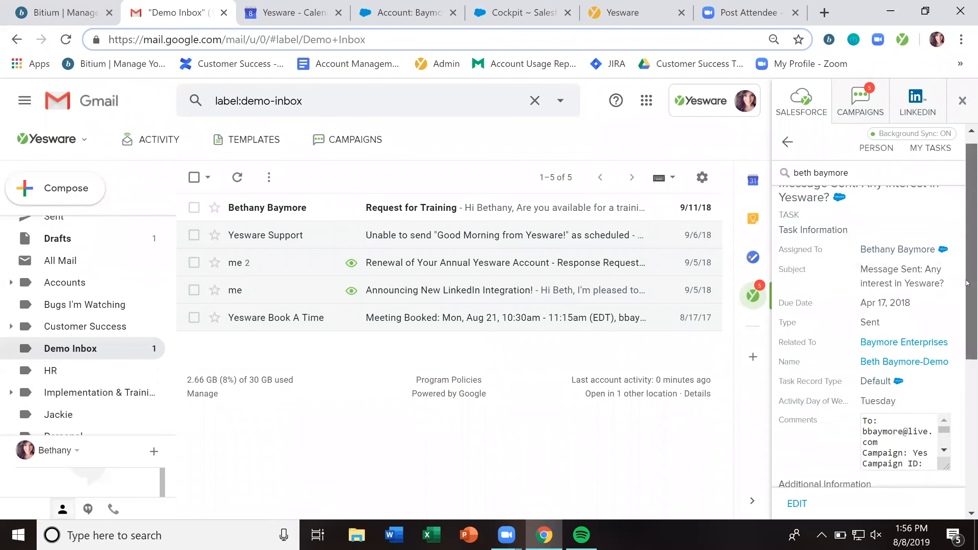
pyautogui.scroll(-1, 871, 404)
pyautogui.scroll(2, 892, 380)
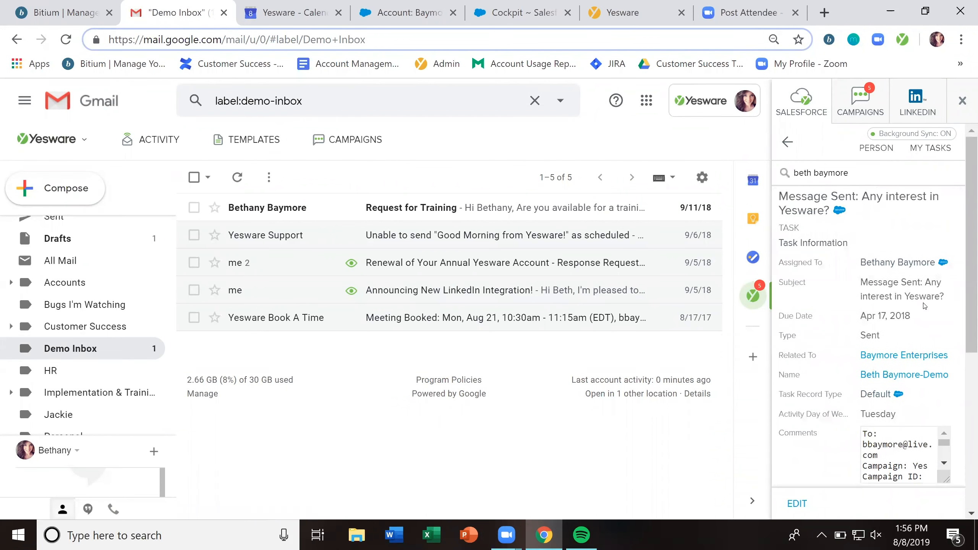
pyautogui.click(789, 140)
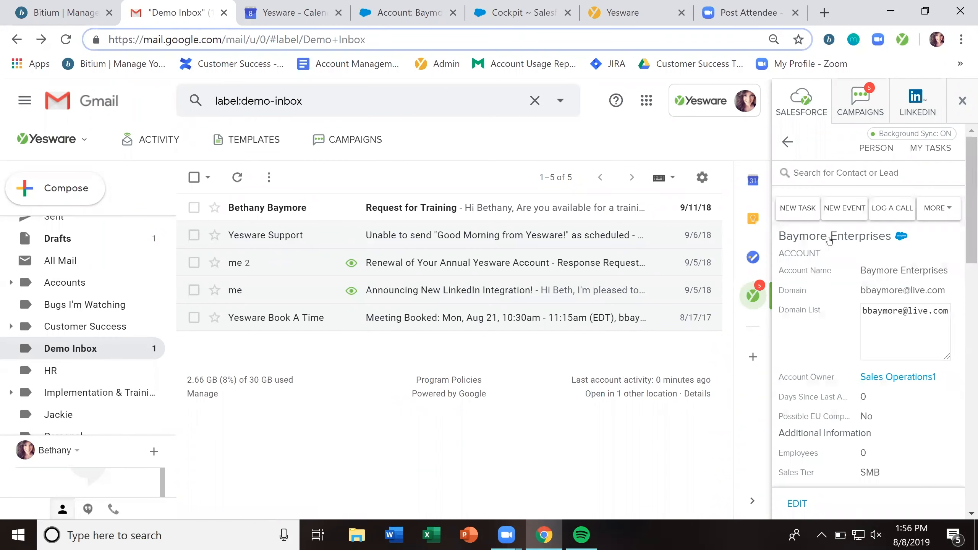
pyautogui.click(936, 208)
pyautogui.click(948, 212)
pyautogui.click(281, 10)
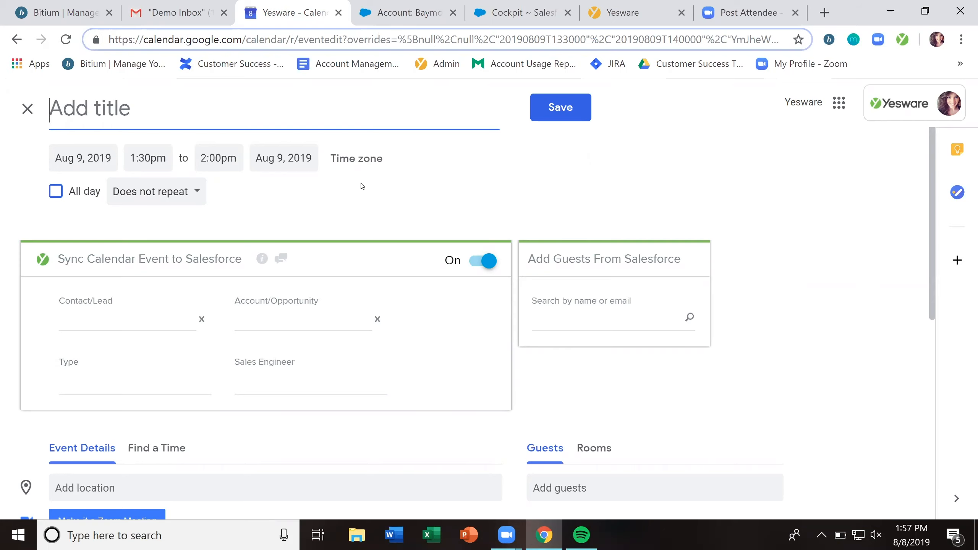
# Review the Aug 9, 2019 1:30–2:00pm event, highlighting the Sync Calendar Event to Salesforce panel.
pyautogui.scroll(-7, 362, 186)
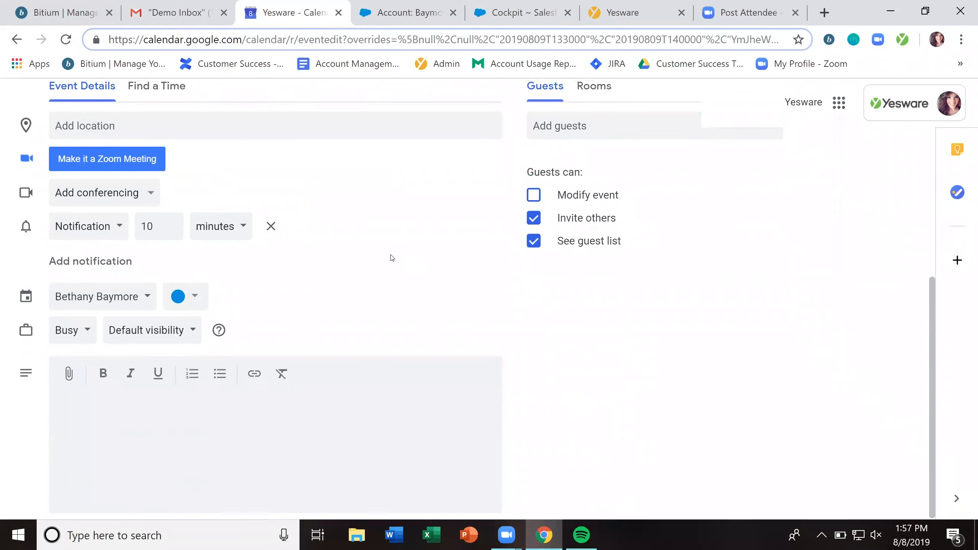
pyautogui.scroll(7, 392, 258)
pyautogui.moveTo(58, 257); pyautogui.dragTo(244, 262)
pyautogui.click(280, 205)
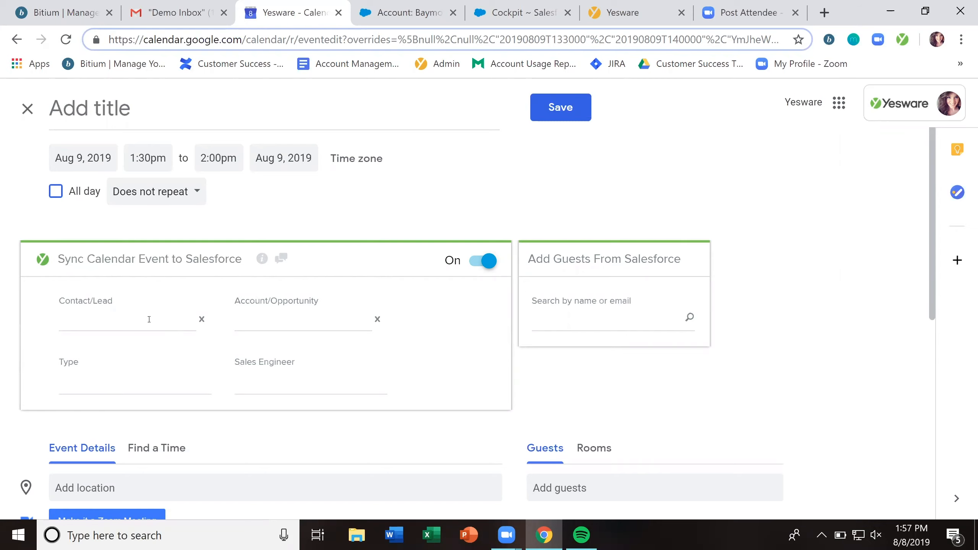
# Add the suggested contact as a guest on the event.
pyautogui.scroll(-4, 437, 319)
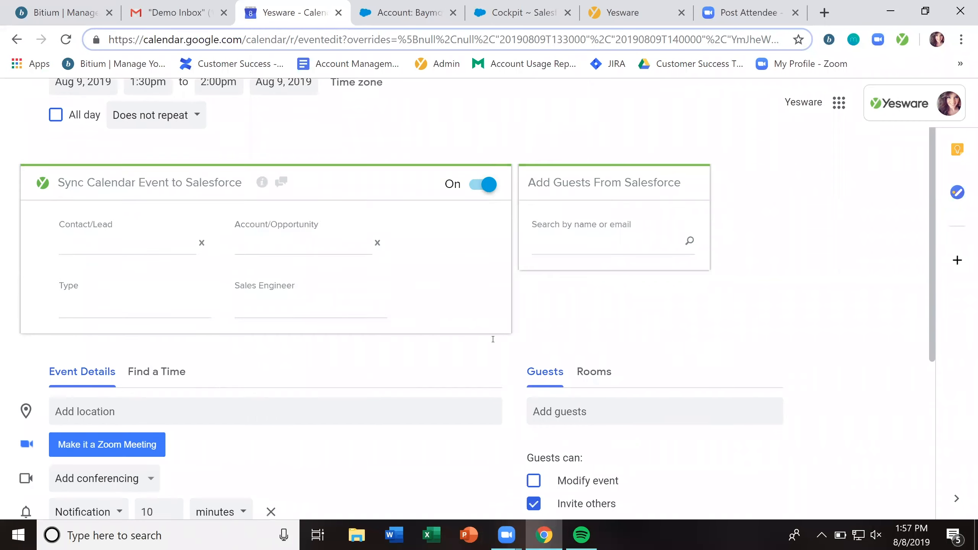
pyautogui.click(590, 335)
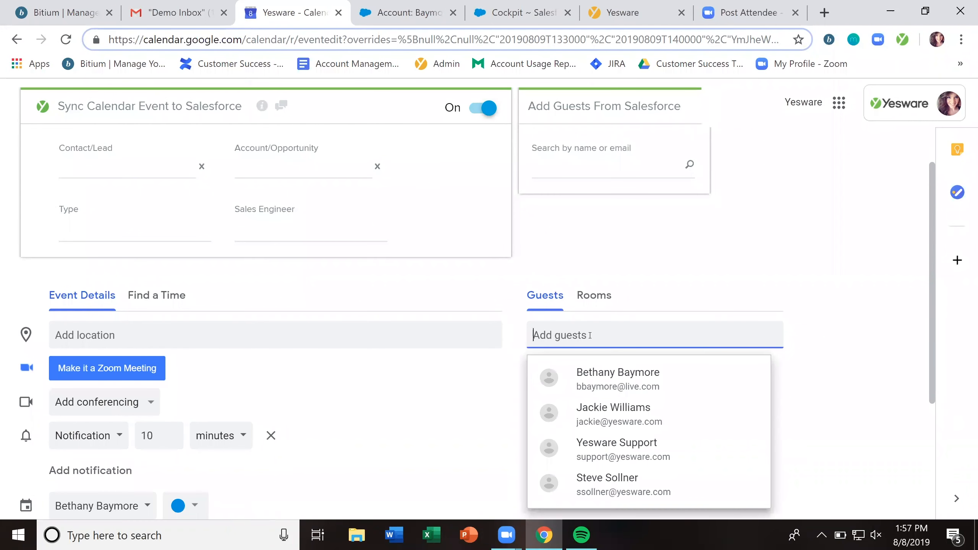
pyautogui.click(601, 382)
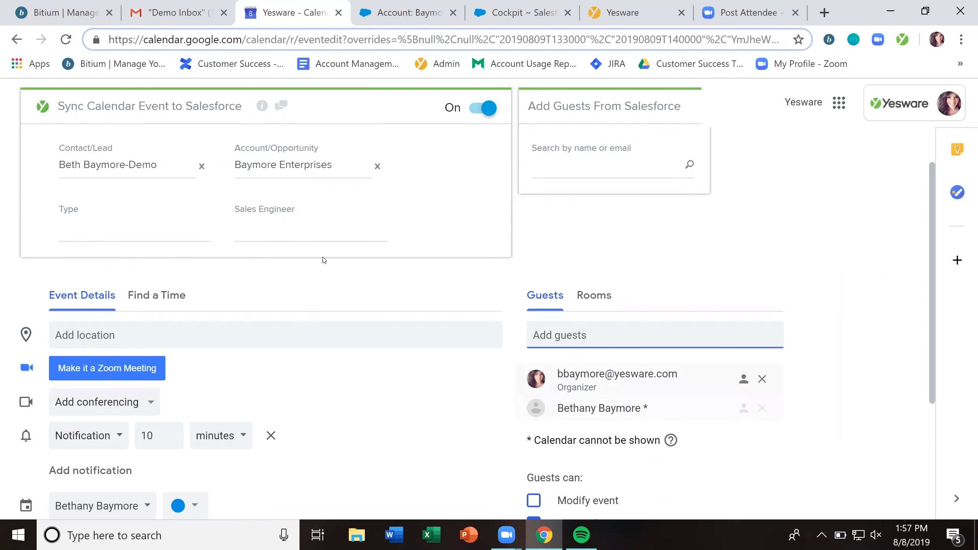
pyautogui.scroll(4, 664, 410)
pyautogui.scroll(-4, 664, 411)
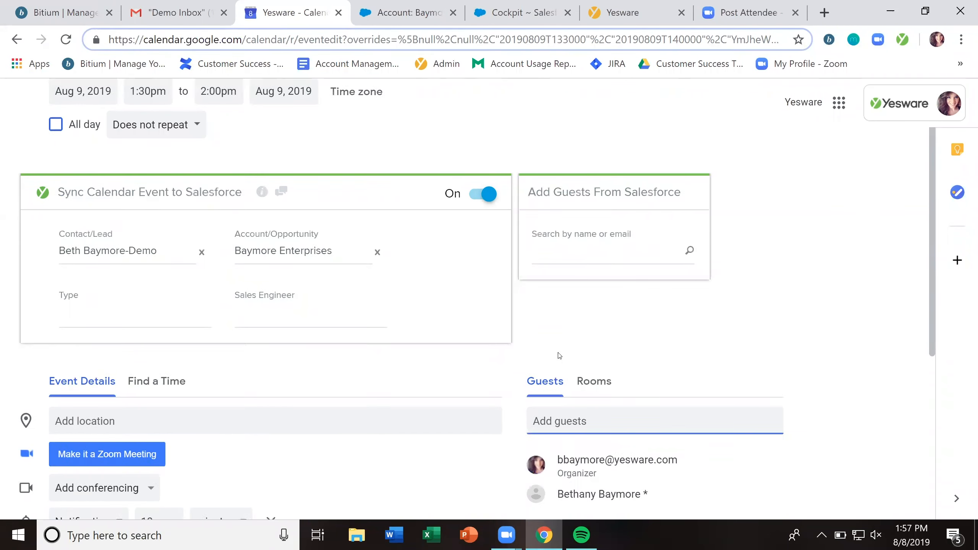
pyautogui.scroll(4, 316, 302)
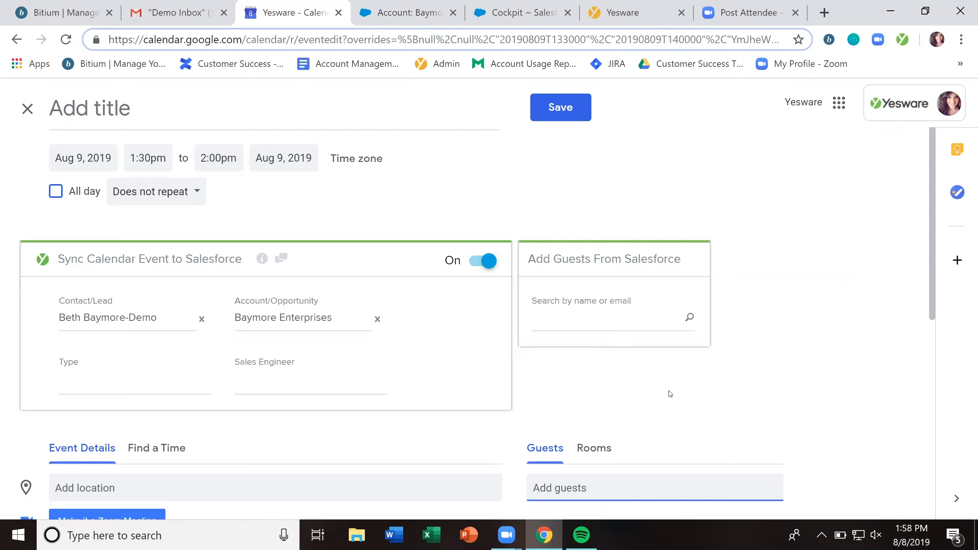
# Search Add Guests From Salesforce for the Baymore demo contact and add them as a guest.
pyautogui.click(608, 331)
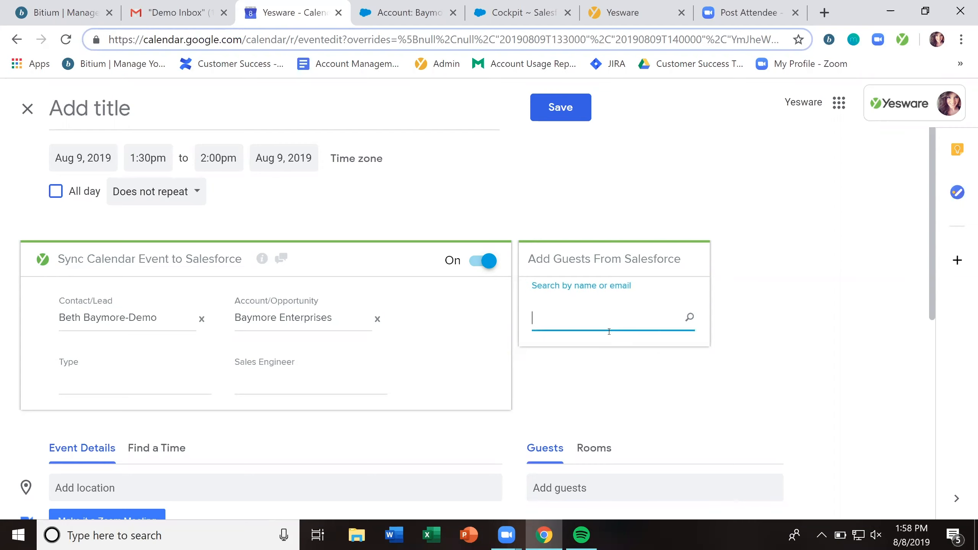
pyautogui.scroll(-4, 608, 331)
pyautogui.scroll(4, 581, 326)
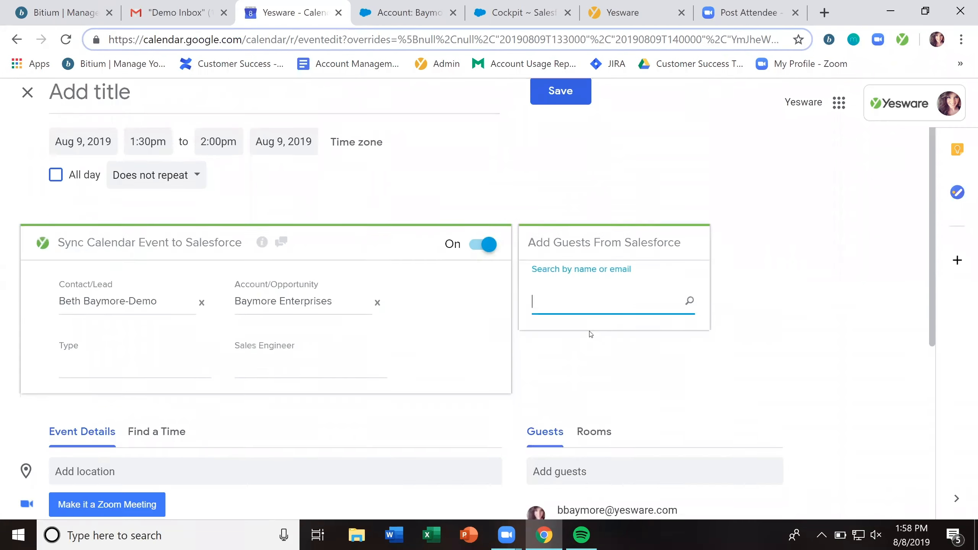
pyautogui.write('beth baymore')
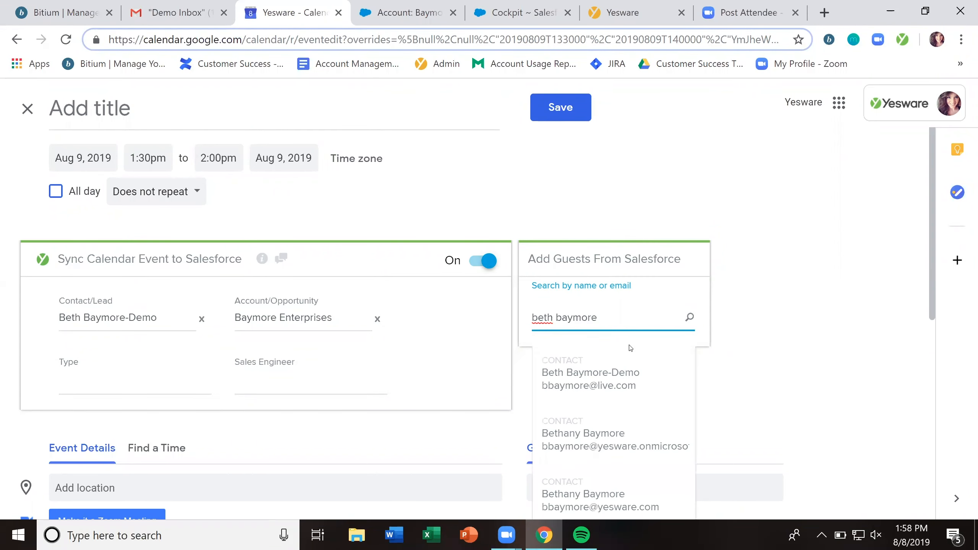
pyautogui.scroll(-2, 597, 312)
pyautogui.click(598, 312)
pyautogui.scroll(-6, 726, 308)
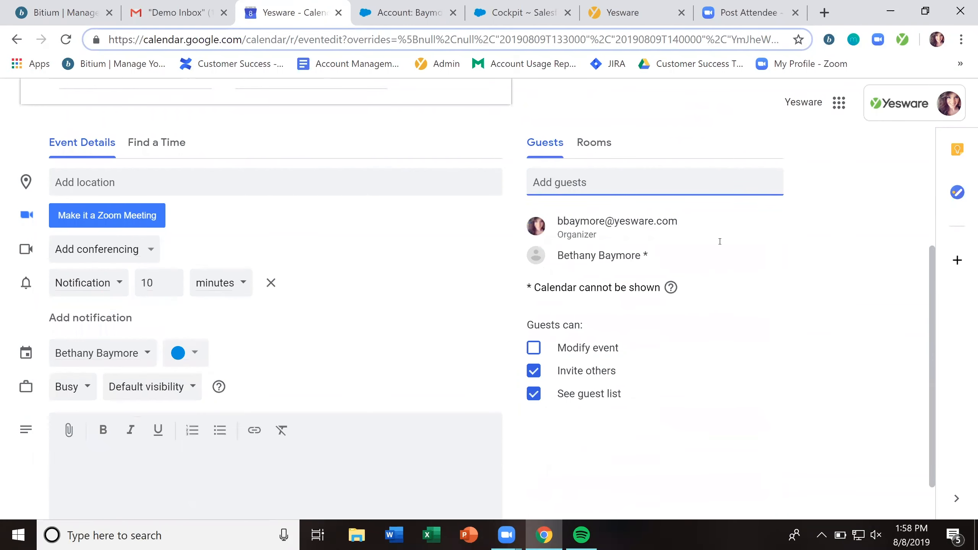
pyautogui.scroll(8, 414, 322)
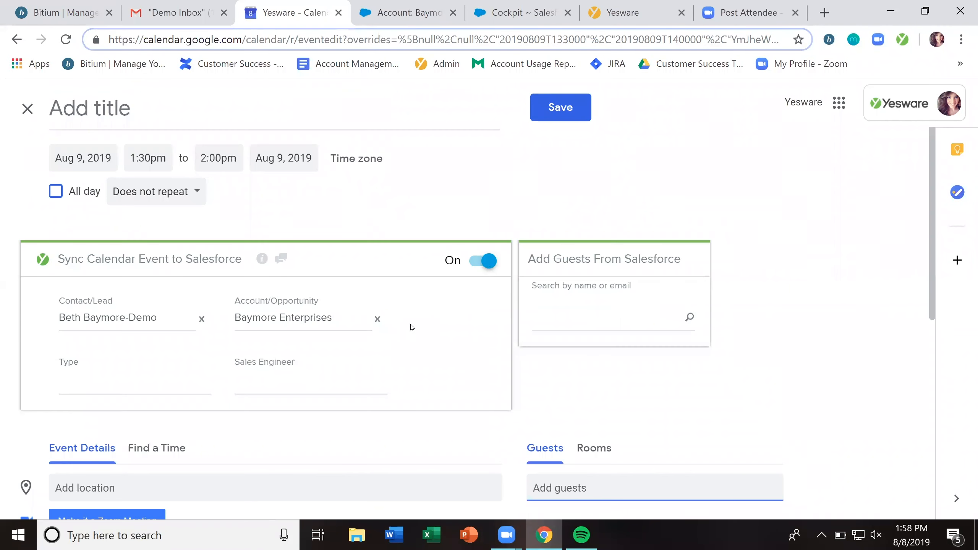